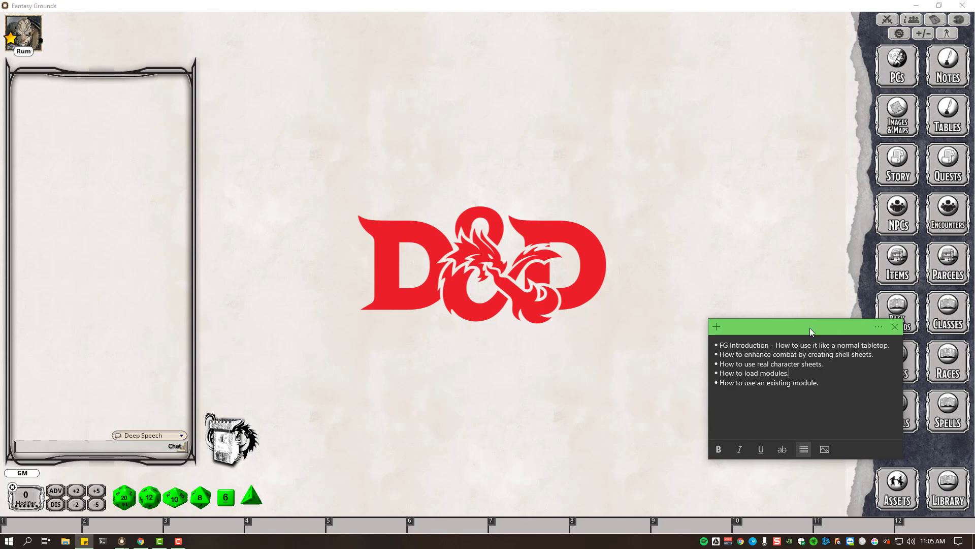
Move the sticky note clear of the sidebar and open Rum's character sheet on its Actions page.
{"action": "left_click_drag", "start_coordinate": [810, 328], "coordinate": [711, 330]}
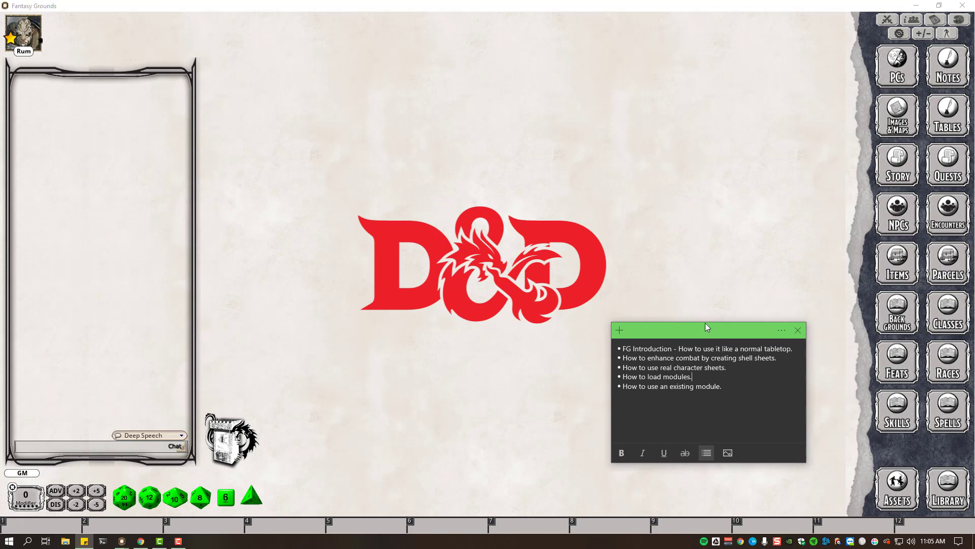
{"action": "left_click_drag", "start_coordinate": [706, 323], "coordinate": [676, 315]}
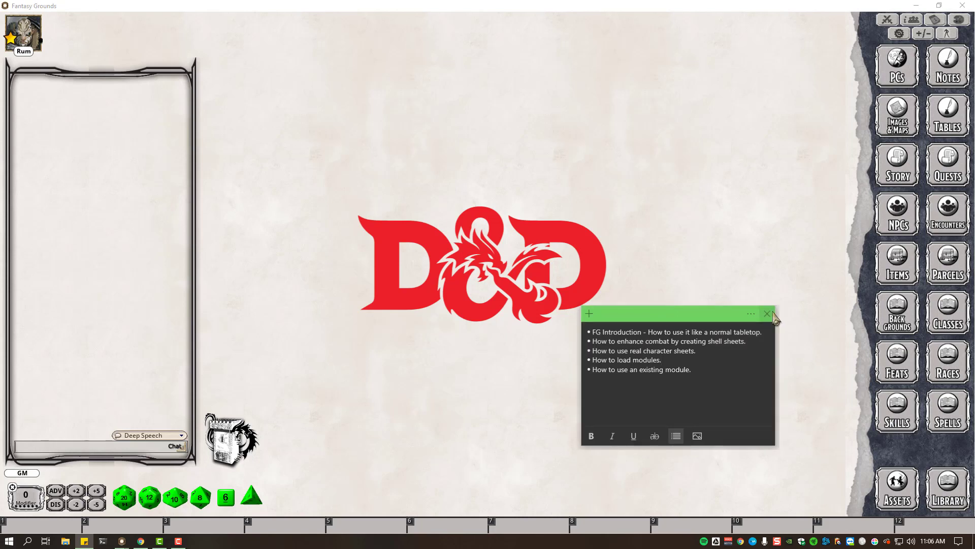
{"action": "left_click", "coordinate": [897, 66]}
{"action": "left_click", "coordinate": [371, 235]}
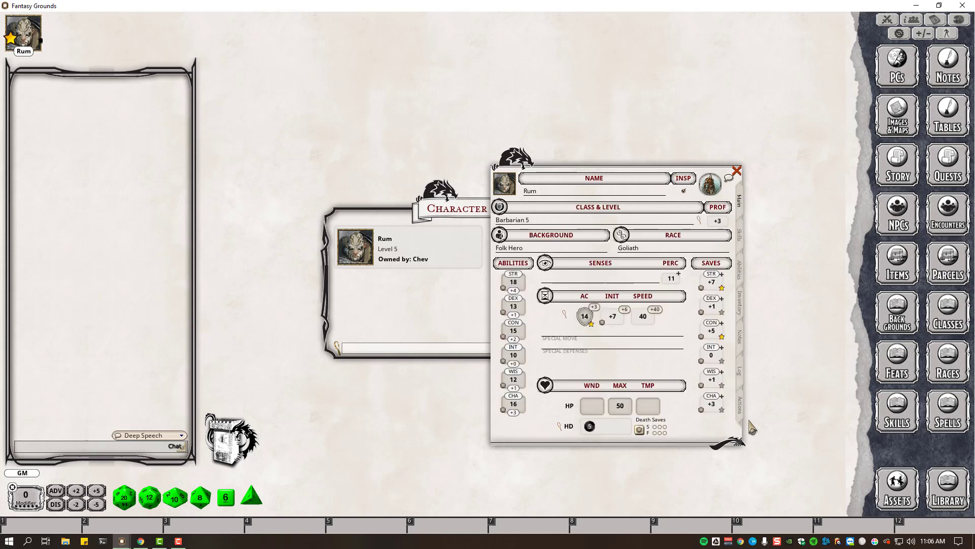
{"action": "left_click", "coordinate": [450, 219]}
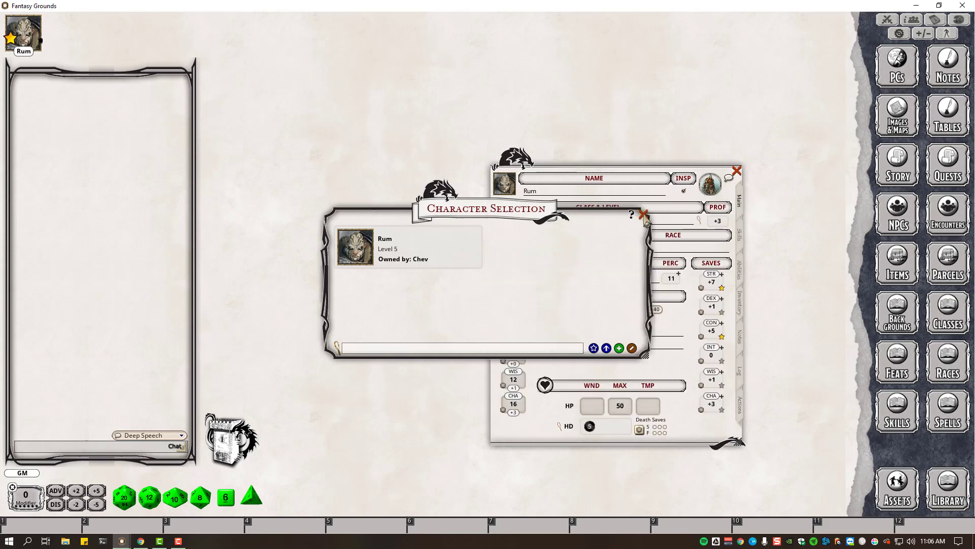
{"action": "left_click", "coordinate": [644, 214]}
{"action": "left_click_drag", "start_coordinate": [625, 165], "coordinate": [543, 106]}
{"action": "left_click", "coordinate": [658, 342]}
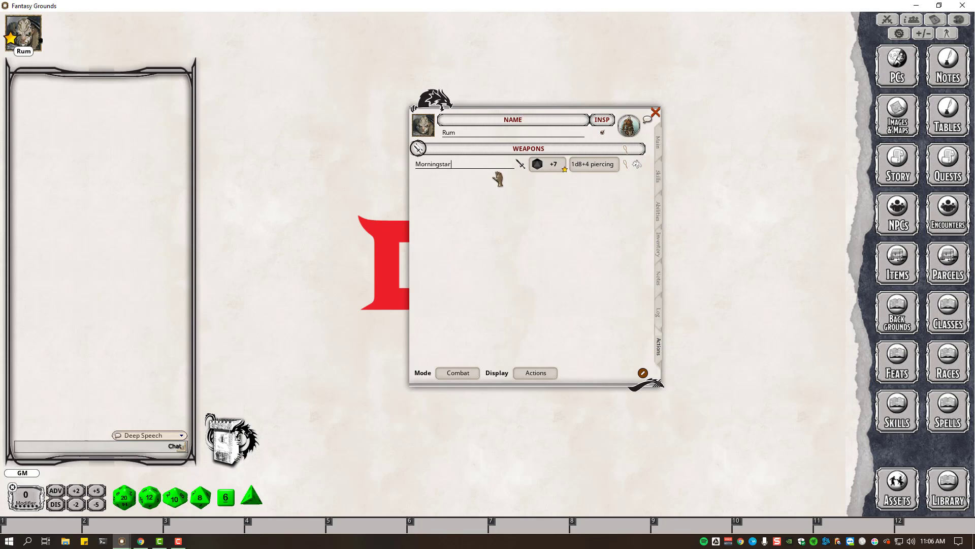
Delete the Morningstar from Rum's weapons and move the character sheet beside the chat window.
{"action": "right_click", "coordinate": [493, 168]}
{"action": "left_click", "coordinate": [464, 193]}
{"action": "left_click", "coordinate": [431, 192]}
{"action": "left_click_drag", "start_coordinate": [502, 113], "coordinate": [336, 115]}
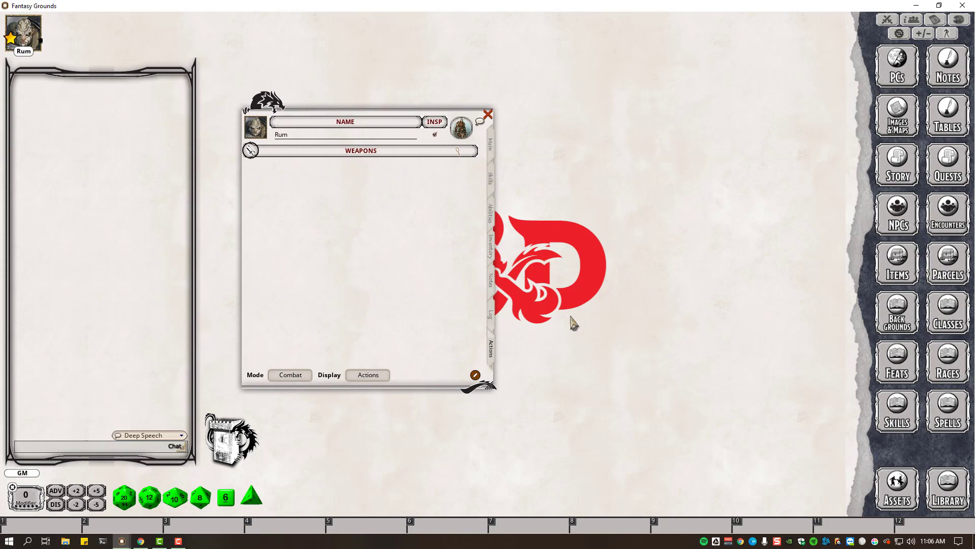
Switch to Chrome and load fantasygrounds.com in place of the d&d battle maps image search.
{"action": "left_click", "coordinate": [140, 540]}
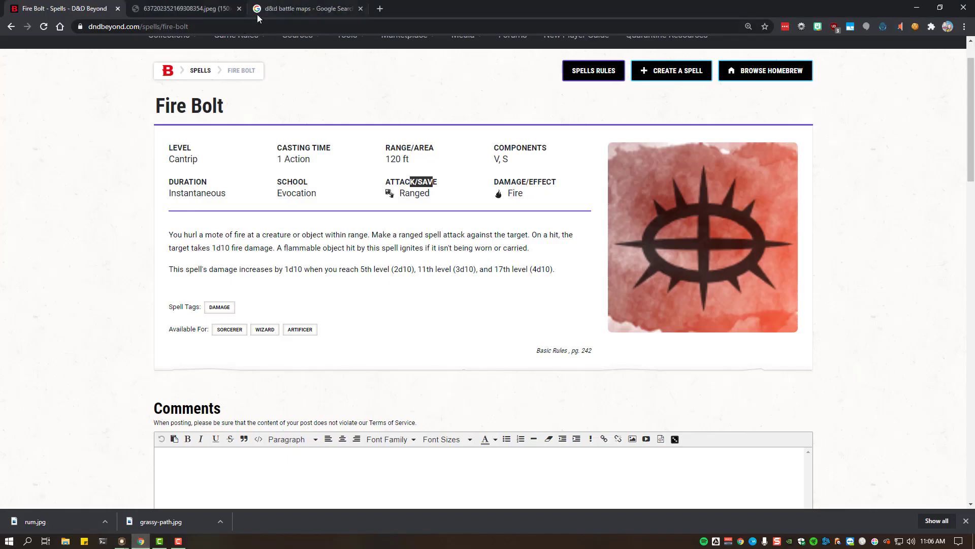
{"action": "left_click", "coordinate": [273, 26]}
{"action": "left_click", "coordinate": [315, 12]}
{"action": "left_click", "coordinate": [318, 23]}
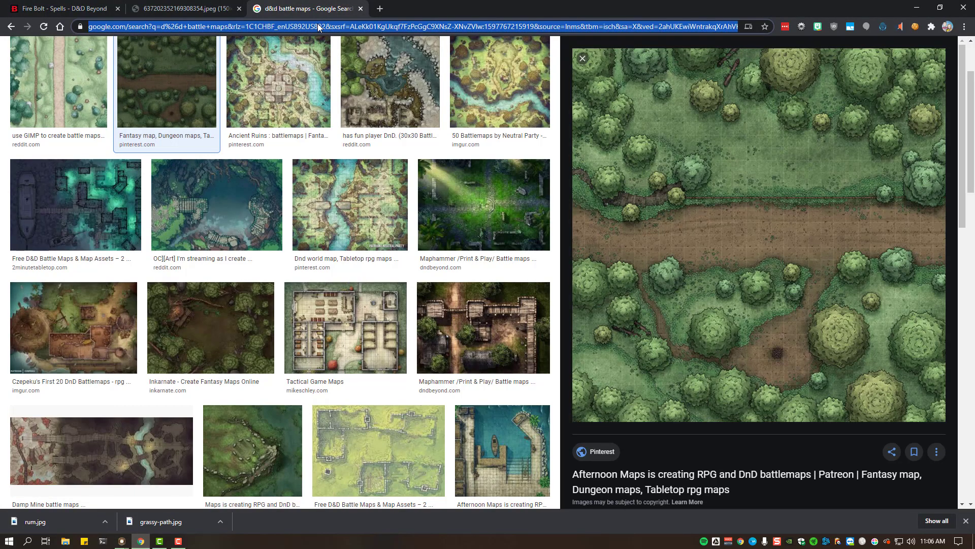
{"action": "type", "text": "fantasygrounds.com"}
{"action": "key", "text": "Return"}
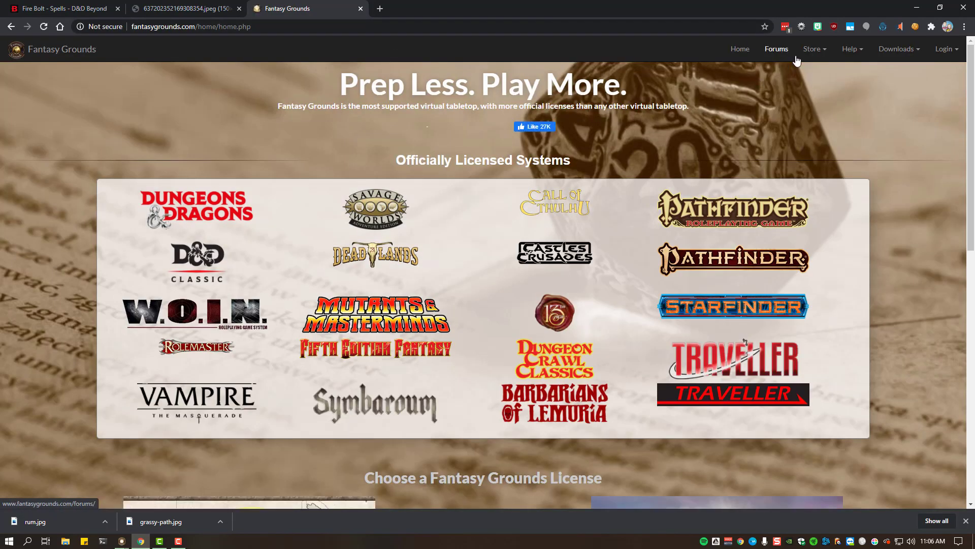
Open the Fantasy Grounds shop and look through its bundles, top sellers and add-ons.
{"action": "left_click", "coordinate": [814, 49]}
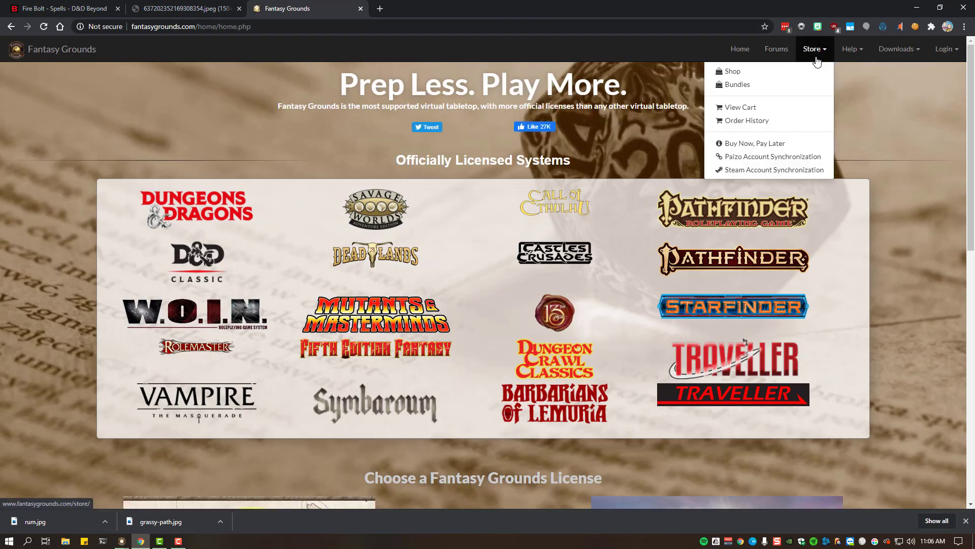
{"action": "left_click", "coordinate": [739, 72]}
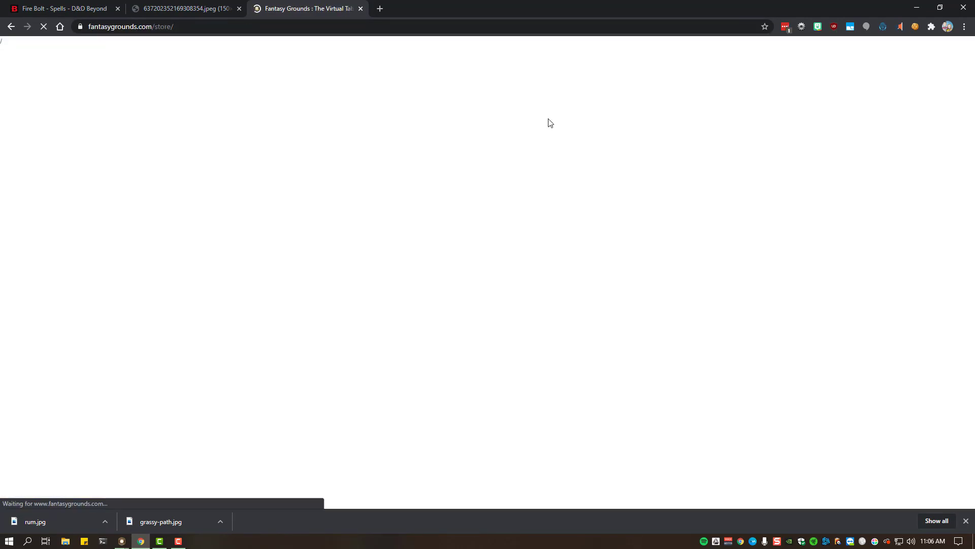
{"action": "scroll", "coordinate": [447, 249], "scroll_direction": "down", "scroll_amount": 5}
{"action": "scroll", "coordinate": [436, 263], "scroll_direction": "down", "scroll_amount": 3}
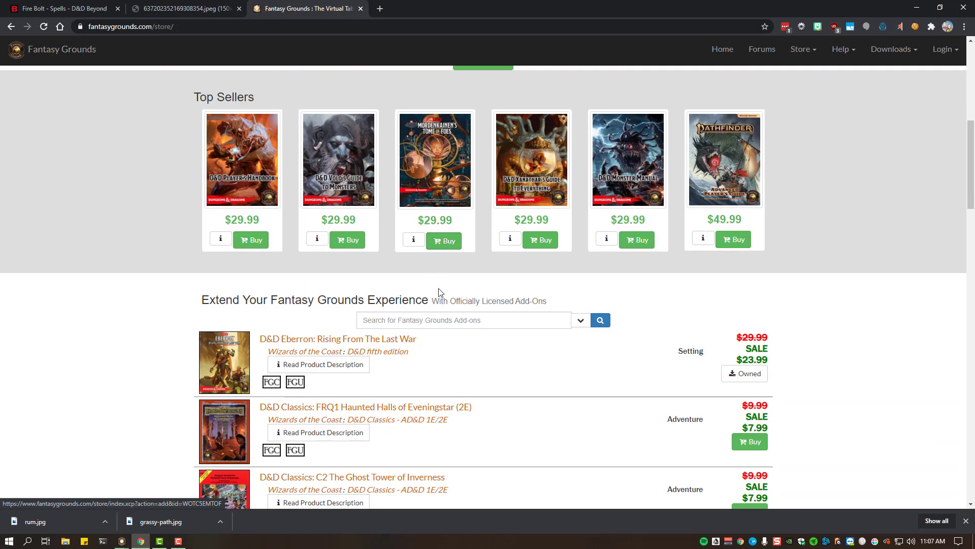
{"action": "scroll", "coordinate": [443, 295], "scroll_direction": "up", "scroll_amount": 7}
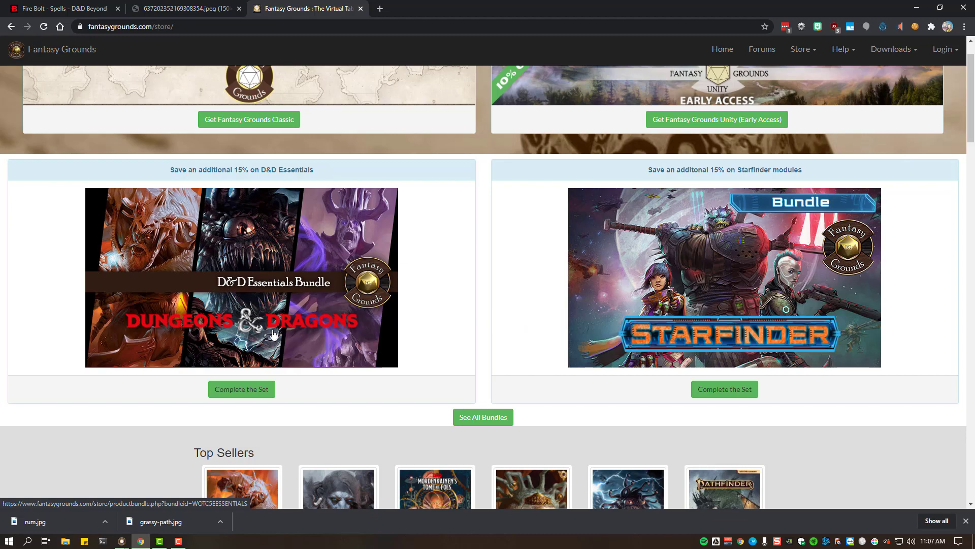
Open the D&D Essentials Bundle page, review the included books and dismiss the downloads bar.
{"action": "left_click", "coordinate": [249, 327]}
{"action": "scroll", "coordinate": [482, 368], "scroll_direction": "down", "scroll_amount": 3}
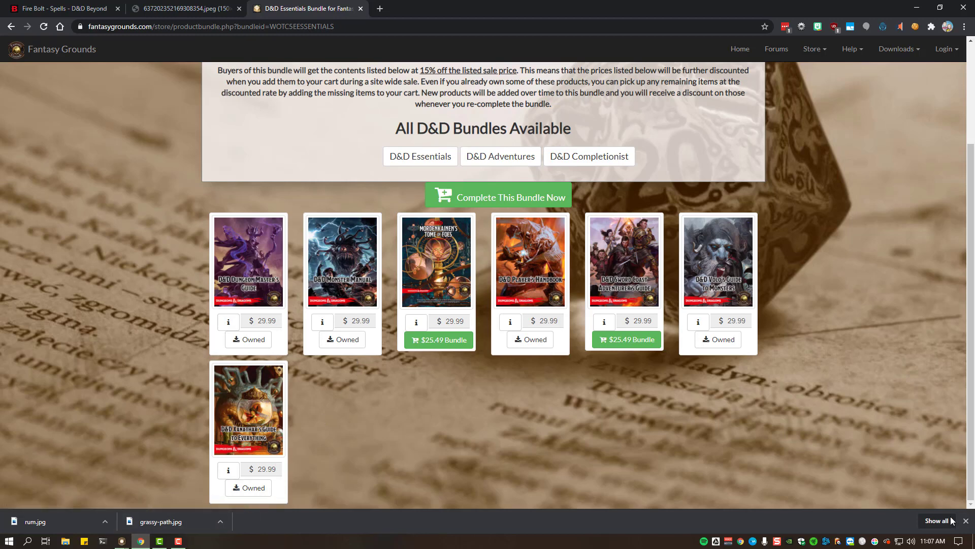
{"action": "left_click", "coordinate": [966, 521]}
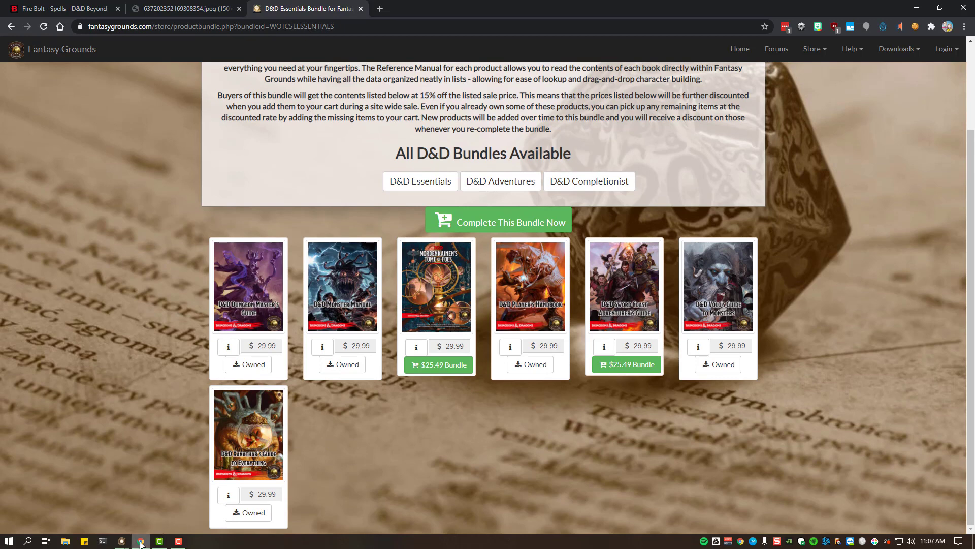
Switch back to the Fantasy Grounds GM window, open the Library and place it beside Rum's character sheet.
{"action": "left_click", "coordinate": [122, 541]}
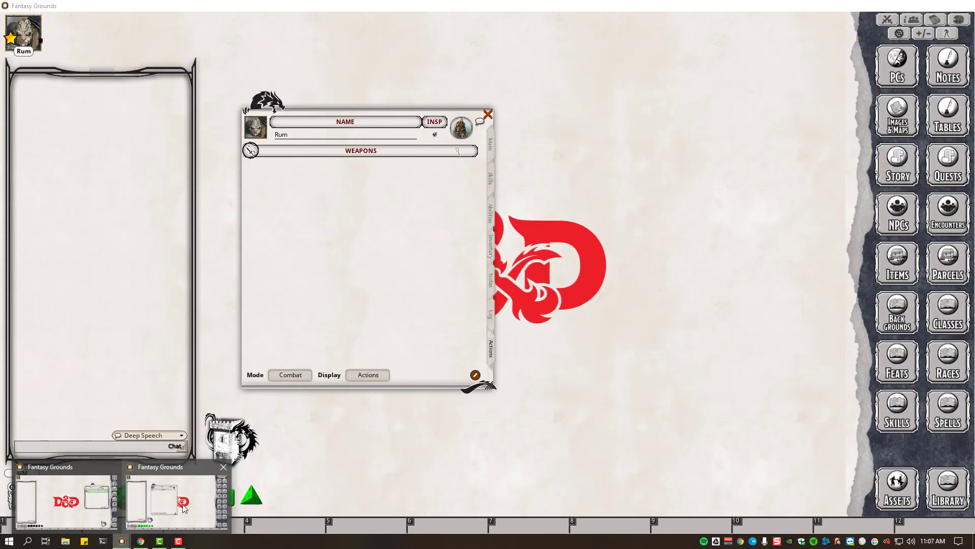
{"action": "left_click", "coordinate": [184, 509]}
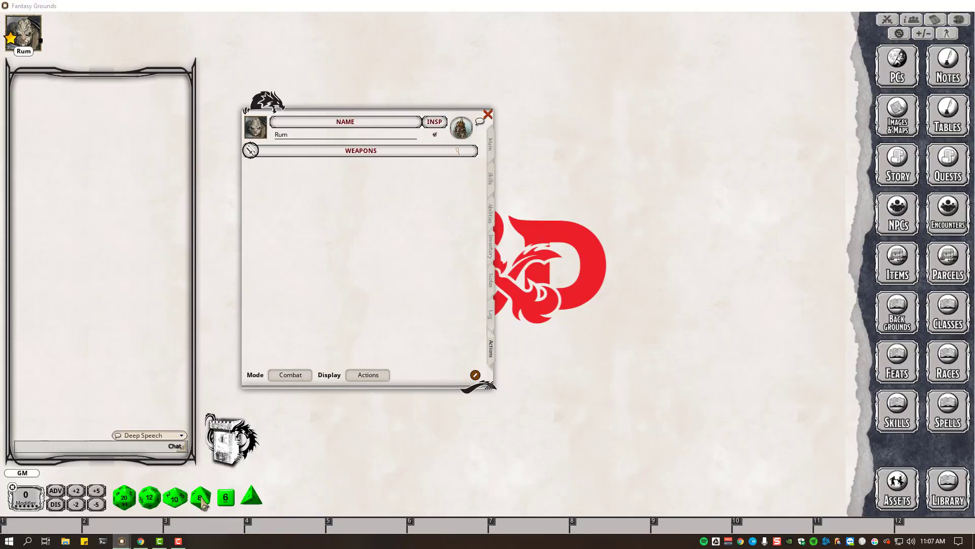
{"action": "left_click", "coordinate": [941, 499]}
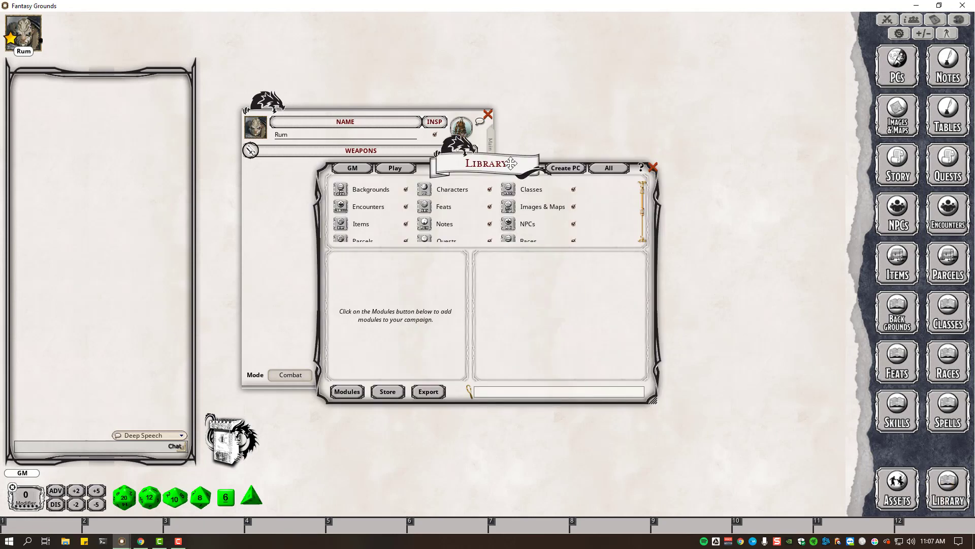
{"action": "left_click_drag", "start_coordinate": [511, 163], "coordinate": [689, 189]}
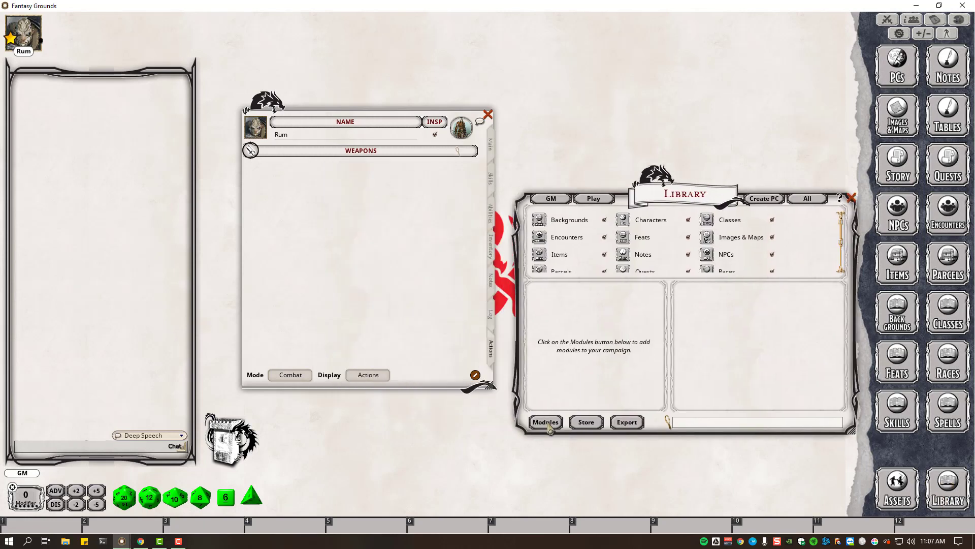
{"action": "left_click_drag", "start_coordinate": [692, 194], "coordinate": [686, 128]}
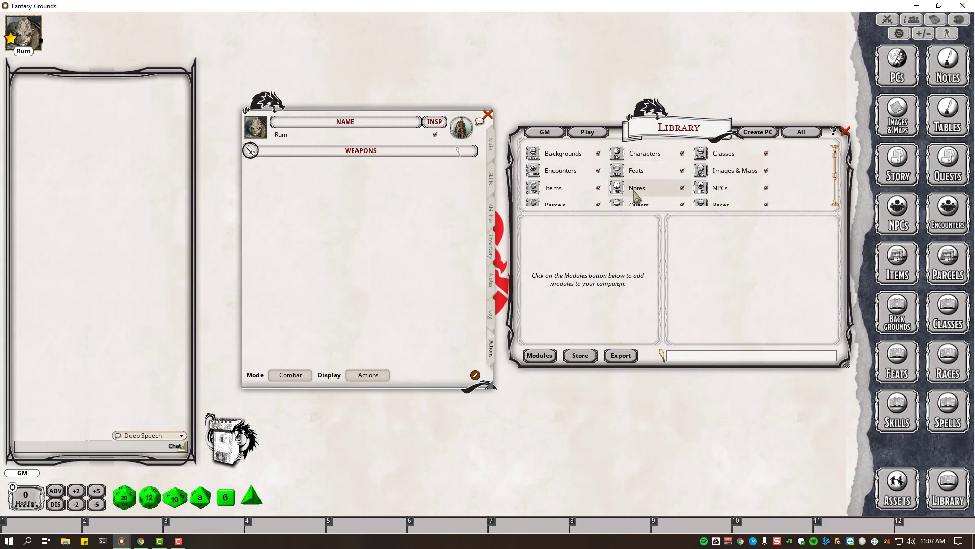
{"action": "mouse_move", "coordinate": [580, 274]}
{"action": "left_mouse_down"}
{"action": "mouse_move", "coordinate": [579, 307]}
{"action": "mouse_move", "coordinate": [577, 277]}
{"action": "left_mouse_up"}
Load the D&D 5E SRD Data module from the Library's module activation list and close that list.
{"action": "left_click", "coordinate": [542, 359]}
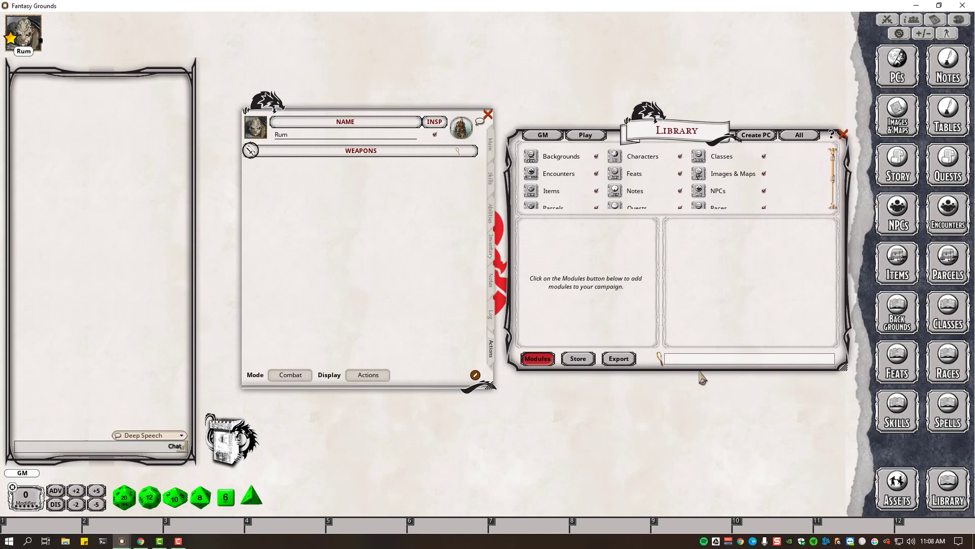
{"action": "left_click_drag", "start_coordinate": [549, 173], "coordinate": [655, 162]}
{"action": "scroll", "coordinate": [647, 246], "scroll_direction": "down", "scroll_amount": 3}
{"action": "scroll", "coordinate": [648, 245], "scroll_direction": "up", "scroll_amount": 2}
{"action": "scroll", "coordinate": [648, 245], "scroll_direction": "down", "scroll_amount": 2}
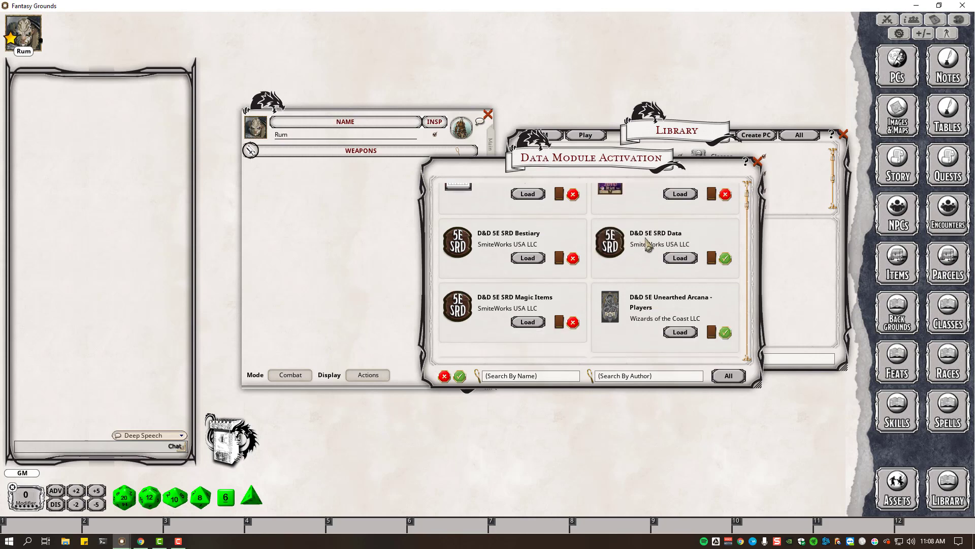
{"action": "scroll", "coordinate": [612, 213], "scroll_direction": "up", "scroll_amount": 2}
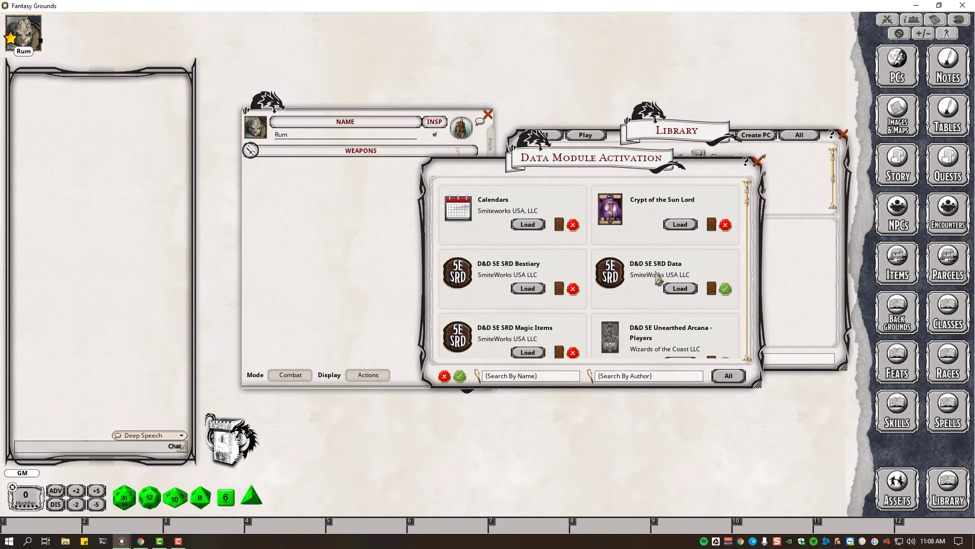
{"action": "scroll", "coordinate": [536, 292], "scroll_direction": "down", "scroll_amount": 1}
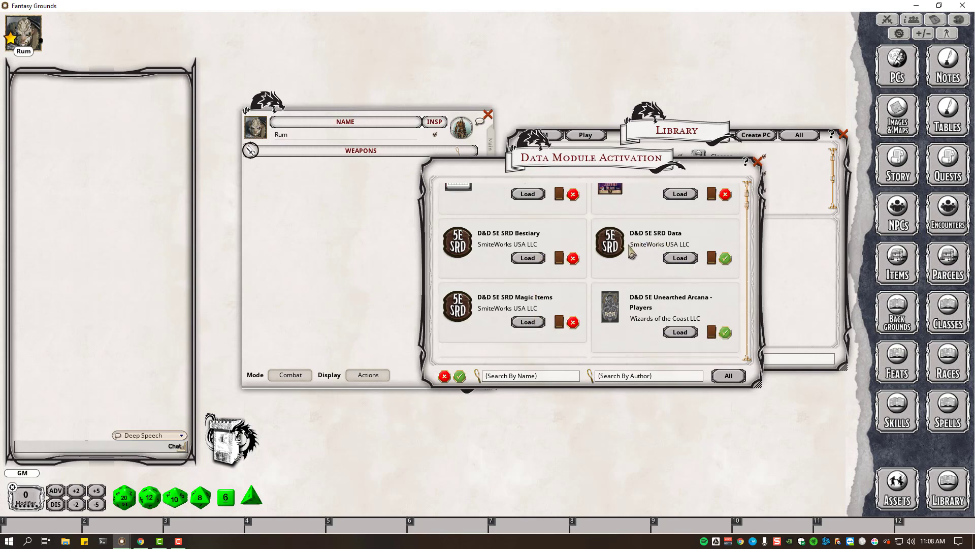
{"action": "left_click", "coordinate": [680, 258]}
{"action": "scroll", "coordinate": [589, 319], "scroll_direction": "down", "scroll_amount": 2}
{"action": "scroll", "coordinate": [559, 310], "scroll_direction": "up", "scroll_amount": 3}
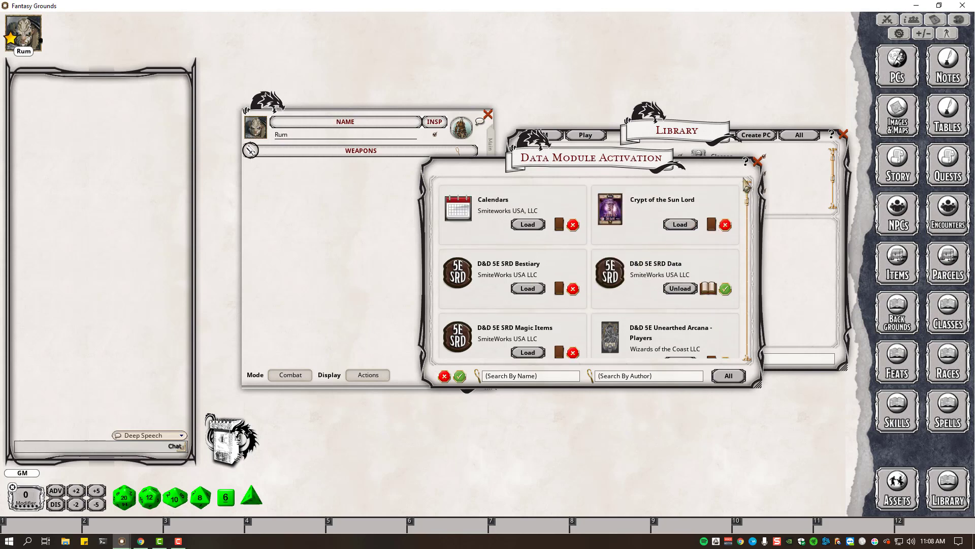
{"action": "left_click", "coordinate": [759, 162]}
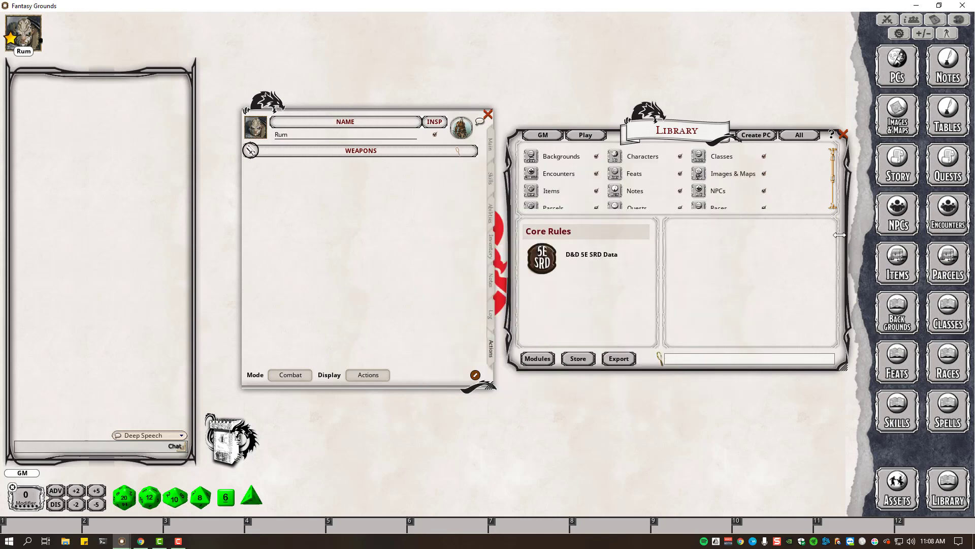
Open the Items list, clear its morningstar search filter and move the list over the Library window.
{"action": "left_click", "coordinate": [898, 264]}
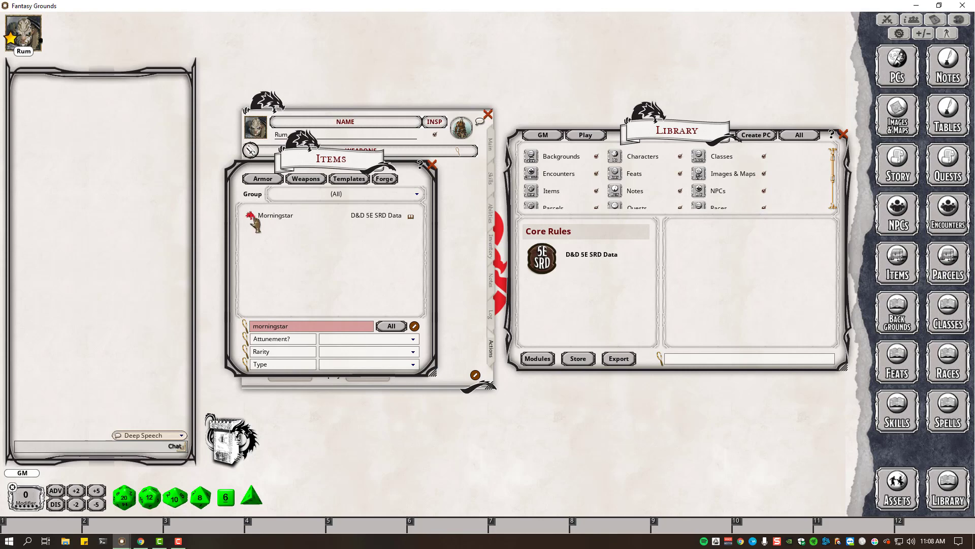
{"action": "left_click", "coordinate": [312, 326]}
{"action": "key", "text": "BackSpace"}
{"action": "key", "text": "BackSpace"}
{"action": "key", "text": "BackSpace"}
{"action": "key", "text": "BackSpace"}
{"action": "key", "text": "BackSpace"}
{"action": "key", "text": "BackSpace"}
{"action": "key", "text": "BackSpace"}
{"action": "key", "text": "BackSpace"}
{"action": "left_click_drag", "start_coordinate": [313, 158], "coordinate": [720, 254]}
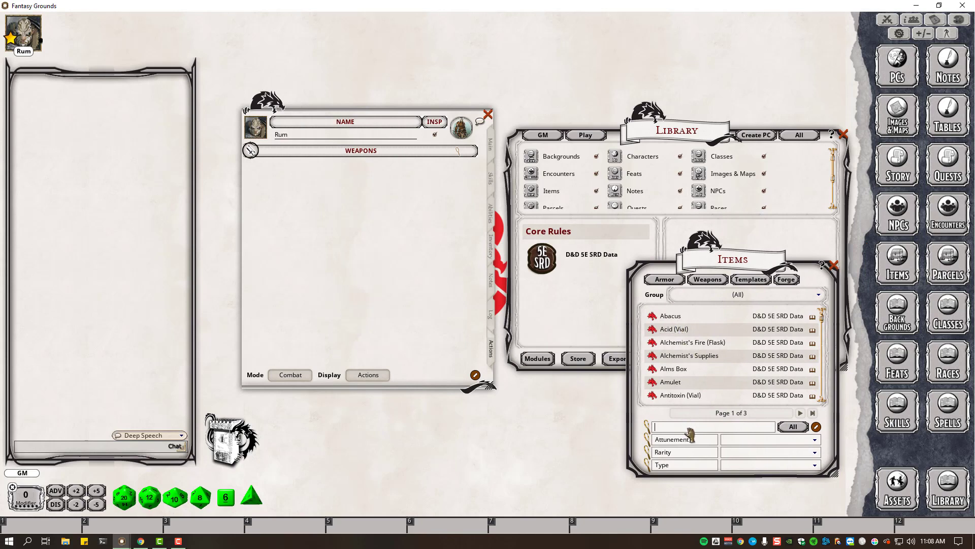
Open the Spells list and search it for "fire bolt".
{"action": "left_click", "coordinate": [947, 413]}
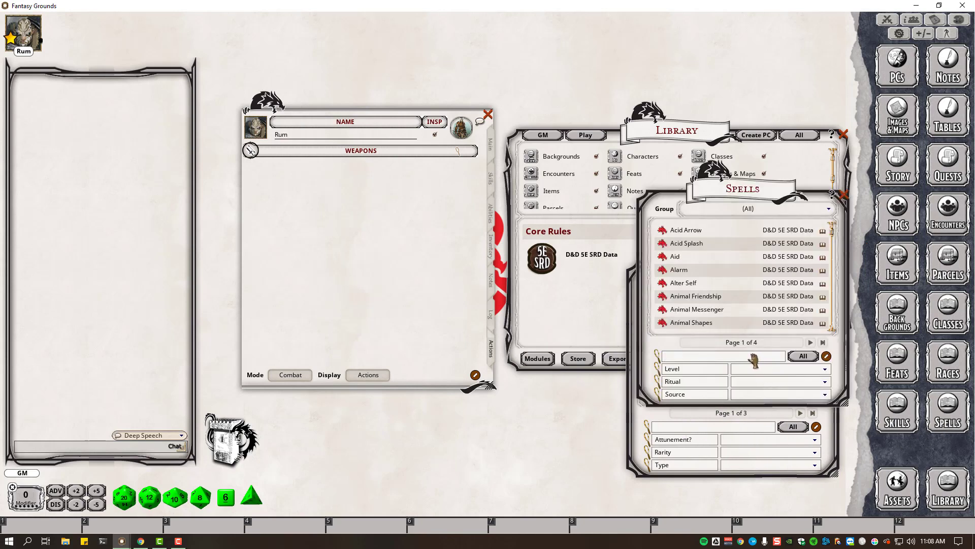
{"action": "left_click", "coordinate": [753, 358]}
{"action": "type", "text": "fire bolt"}
{"action": "key", "text": "Return"}
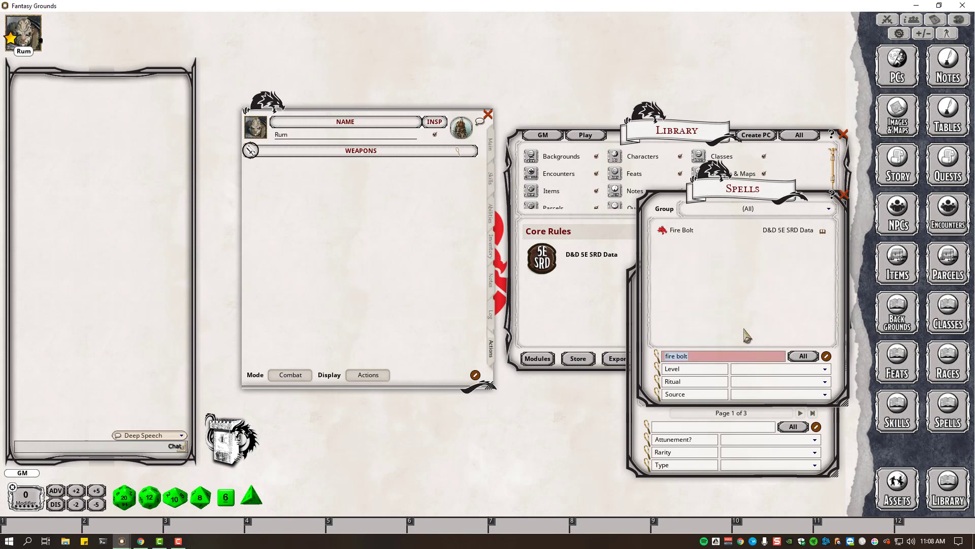
Switch to Chrome, search Google for "what does srd stand for" in a new tab, and close that tab after reading.
{"action": "left_click", "coordinate": [141, 540]}
{"action": "left_click", "coordinate": [378, 9]}
{"action": "type", "text": "what does d"}
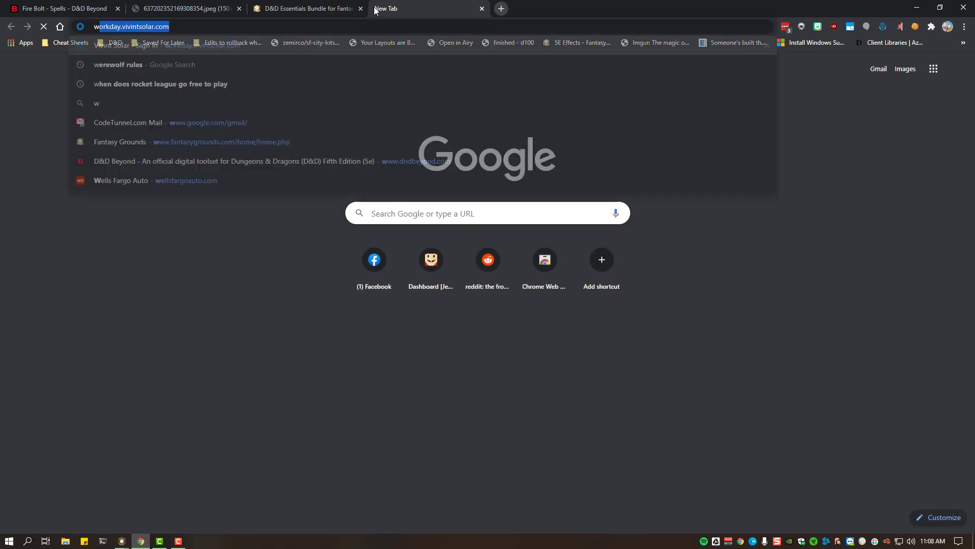
{"action": "key", "text": "BackSpace"}
{"action": "type", "text": "SRD"}
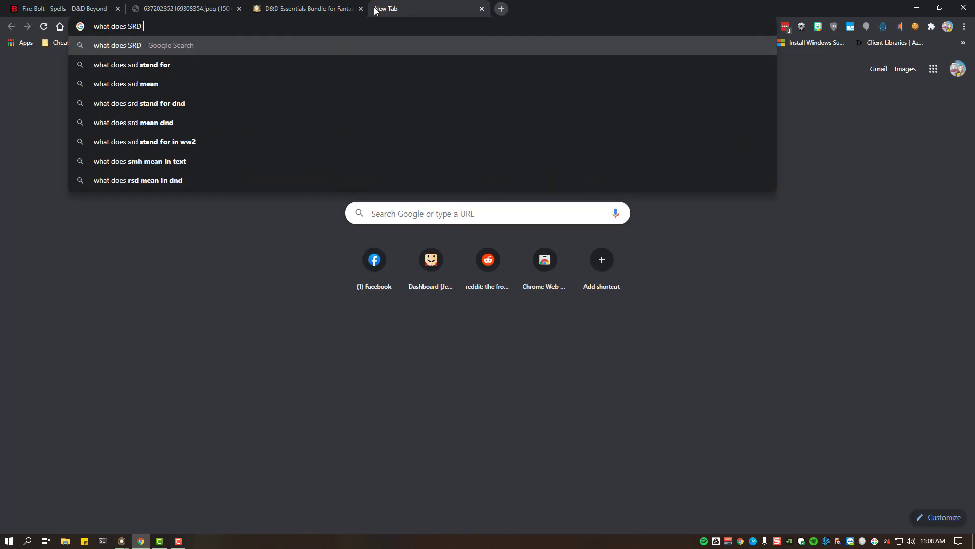
{"action": "key", "text": "Down"}
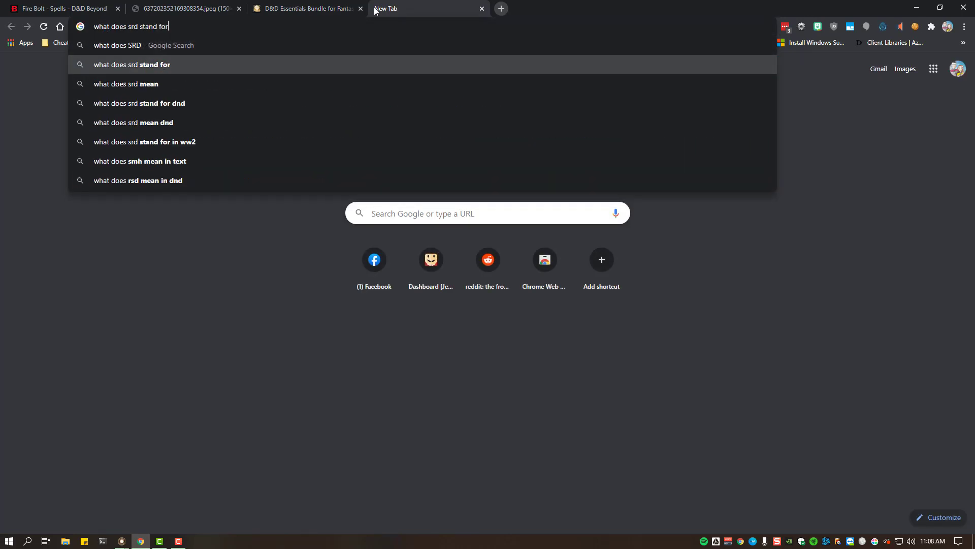
{"action": "key", "text": "Return"}
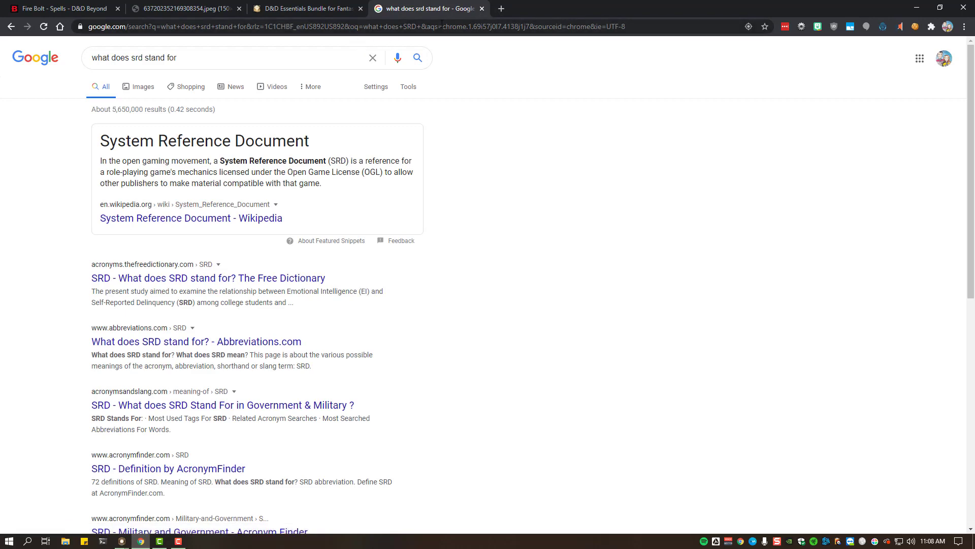
{"action": "left_click", "coordinate": [481, 9]}
{"action": "mouse_move", "coordinate": [125, 545]}
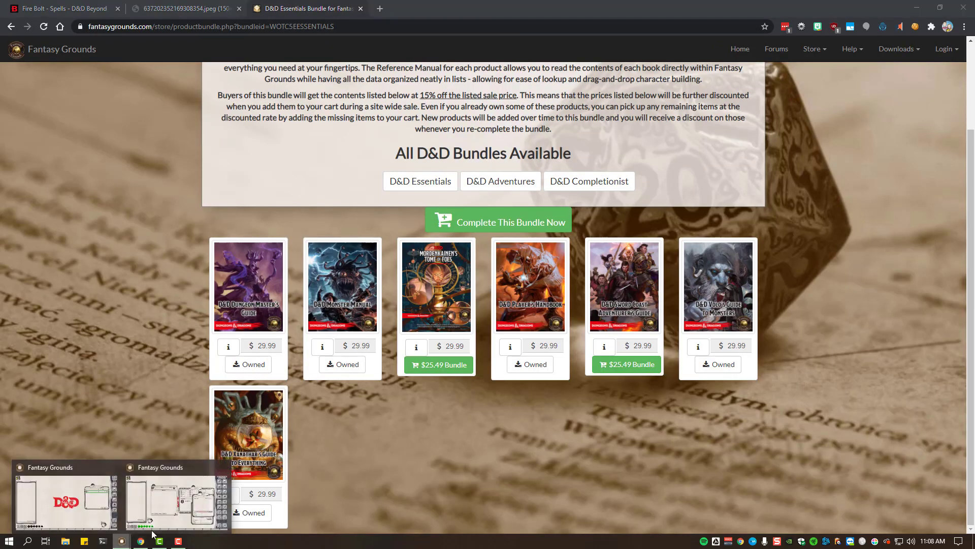
Switch to Fantasy Grounds, open the NPCs list and check which groups it offers.
{"action": "left_click", "coordinate": [66, 508]}
{"action": "left_click_drag", "start_coordinate": [756, 198], "coordinate": [748, 218]}
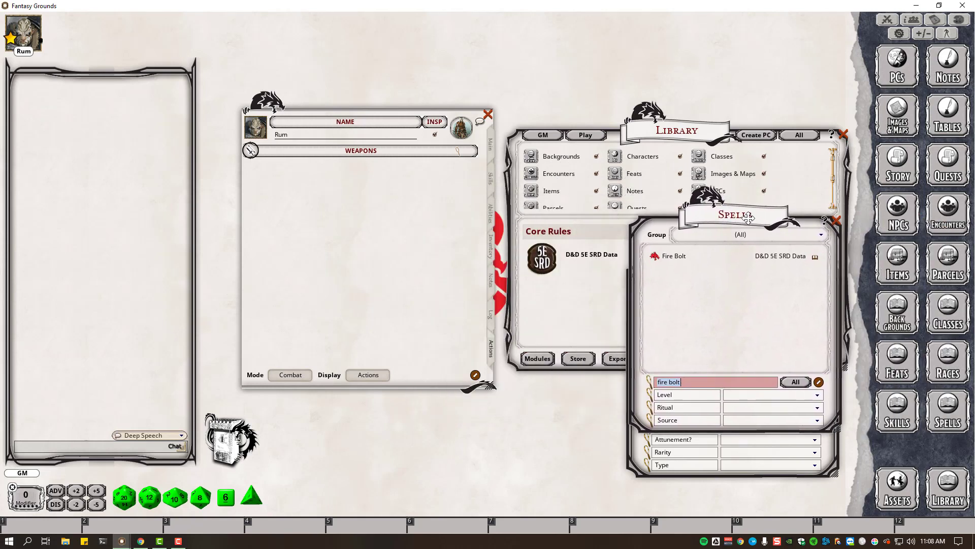
{"action": "left_click", "coordinate": [894, 216]}
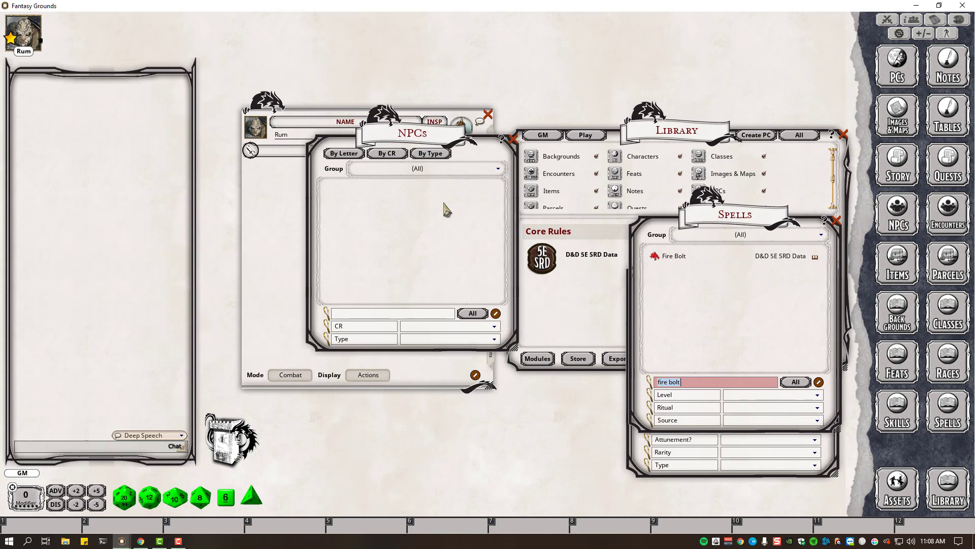
{"action": "left_click", "coordinate": [389, 313]}
{"action": "left_click", "coordinate": [478, 173]}
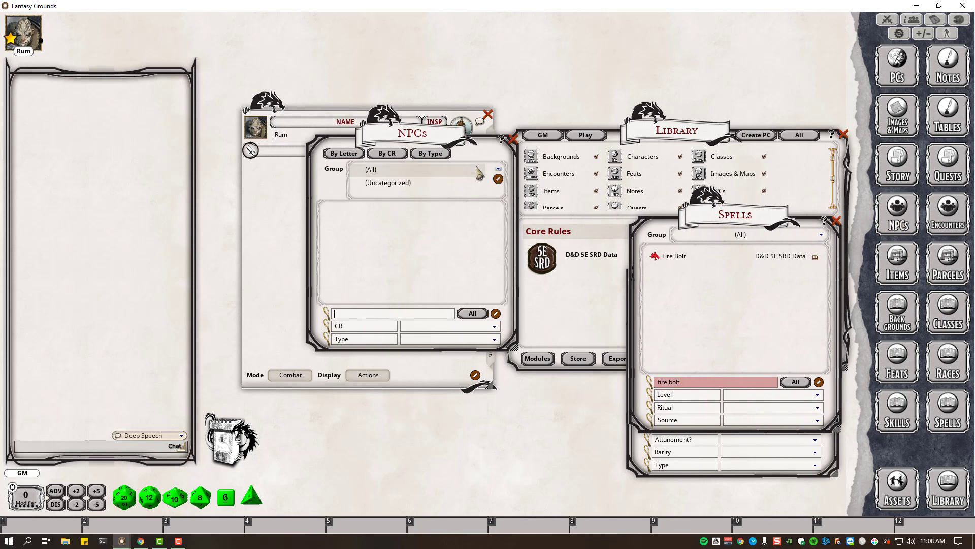
{"action": "left_click", "coordinate": [478, 173]}
{"action": "left_click", "coordinate": [498, 170]}
{"action": "left_click", "coordinate": [499, 173]}
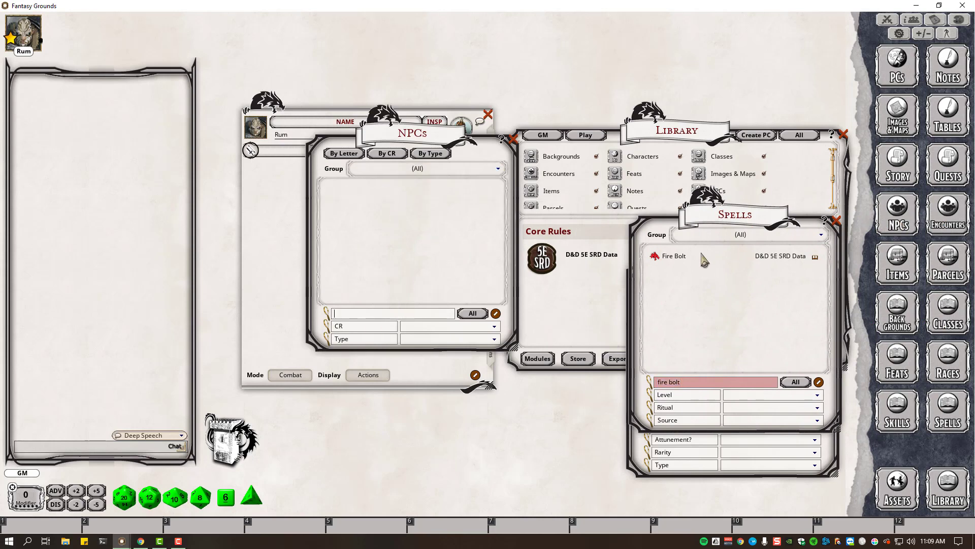
{"action": "left_click", "coordinate": [512, 139]}
Move the Spells list beside the Items list and close the NPCs list.
{"action": "left_click_drag", "start_coordinate": [753, 213], "coordinate": [531, 256]}
{"action": "left_click", "coordinate": [890, 213]}
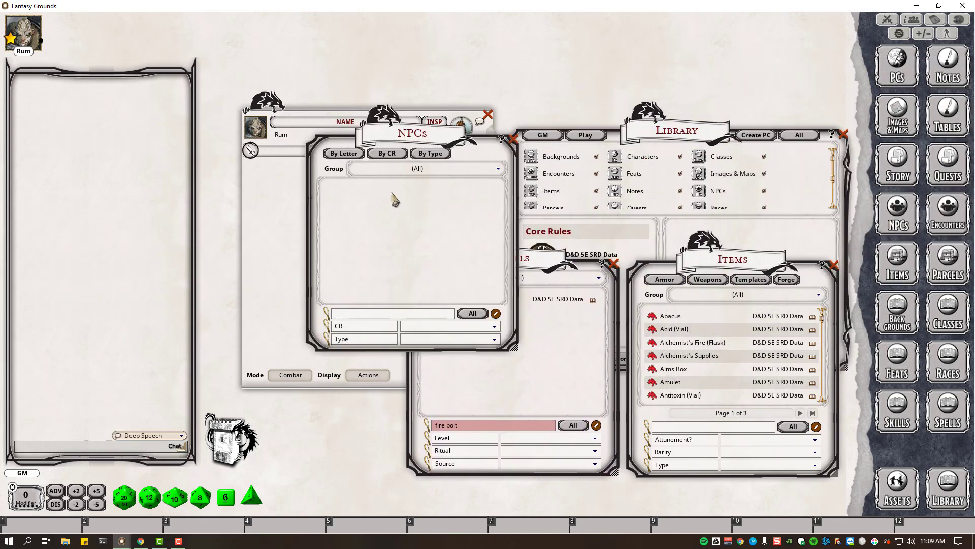
{"action": "left_click", "coordinate": [514, 139]}
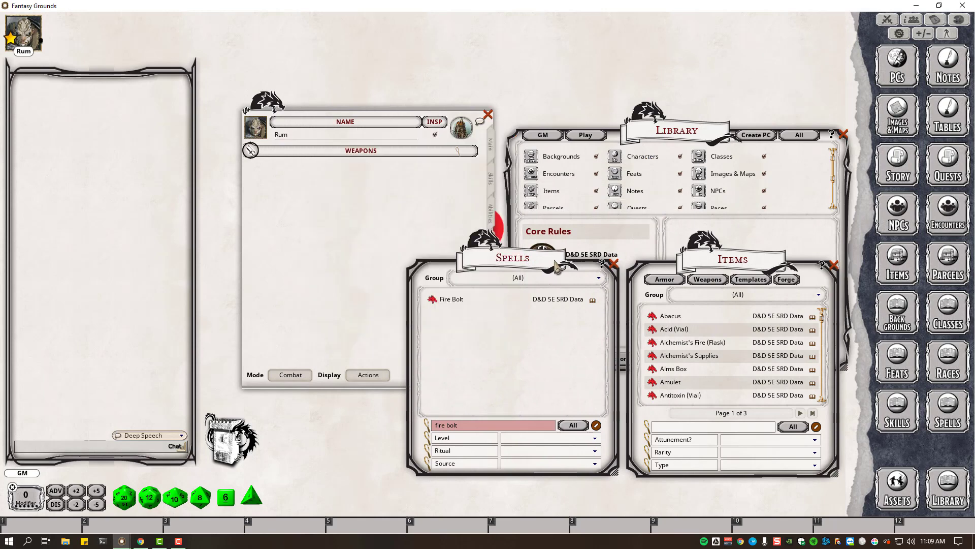
{"action": "mouse_move", "coordinate": [555, 265]}
{"action": "left_mouse_down"}
{"action": "mouse_move", "coordinate": [663, 251]}
{"action": "mouse_move", "coordinate": [563, 277]}
{"action": "left_mouse_up"}
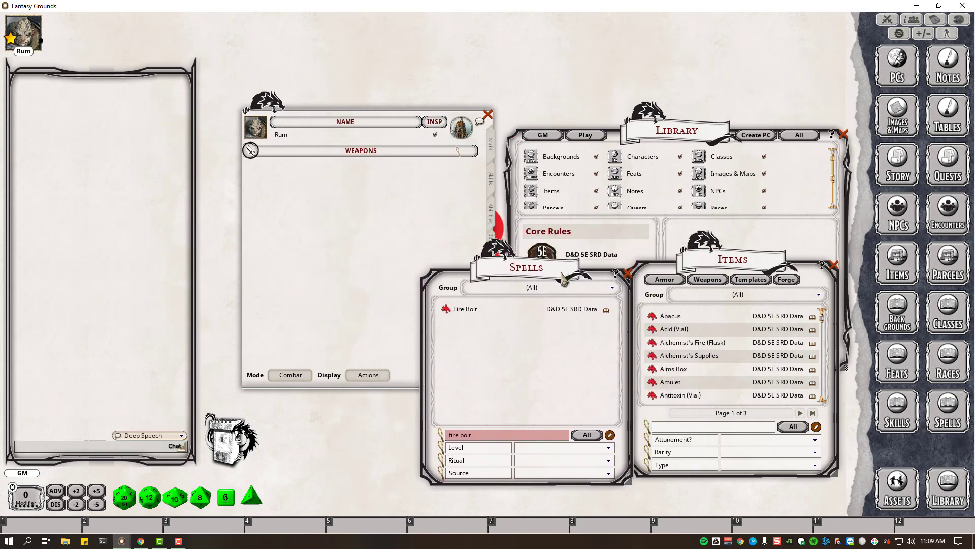
Load the D&D 5E SRD Bestiary and D&D 5E SRD Magic Items modules from the Library and close the activation list.
{"action": "left_click", "coordinate": [541, 239]}
{"action": "left_click", "coordinate": [575, 351]}
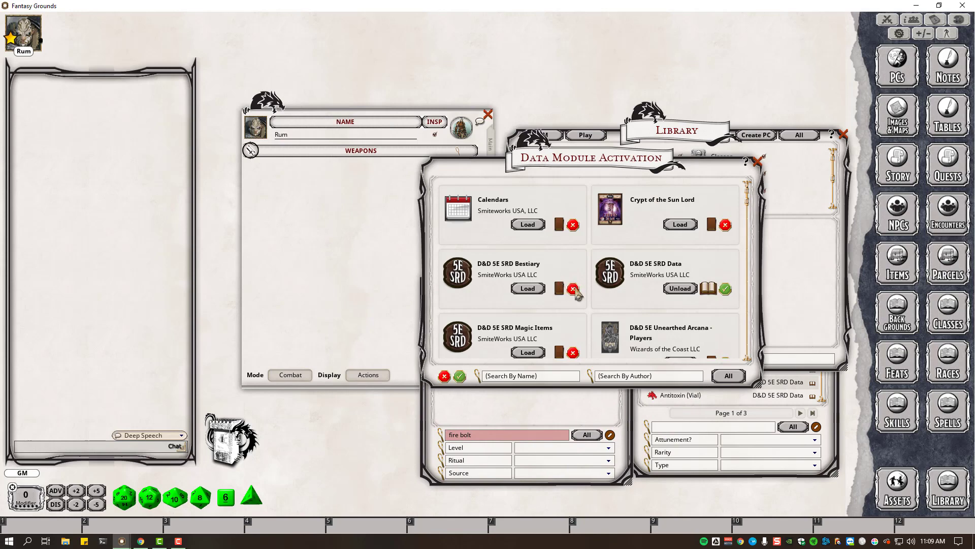
{"action": "left_click", "coordinate": [534, 289]}
{"action": "left_click", "coordinate": [531, 353]}
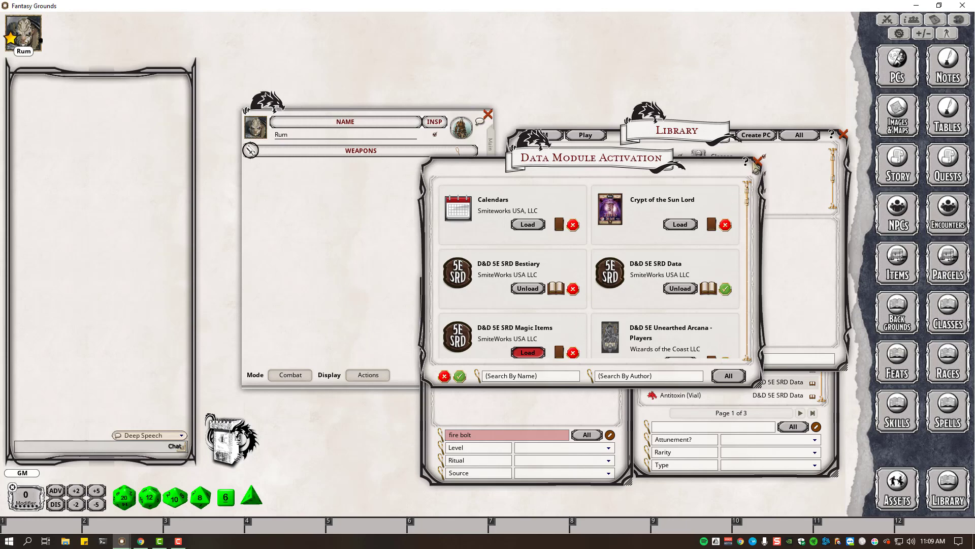
{"action": "left_click", "coordinate": [758, 162]}
Close the Spells list and move the Items list clear of the Library's loaded modules.
{"action": "left_click", "coordinate": [530, 391]}
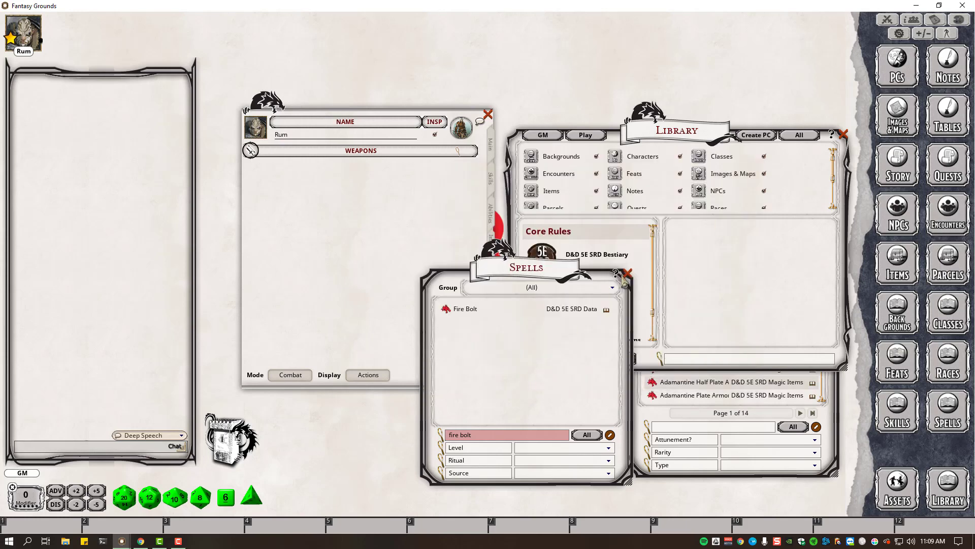
{"action": "left_click", "coordinate": [627, 281]}
{"action": "left_click", "coordinate": [656, 404]}
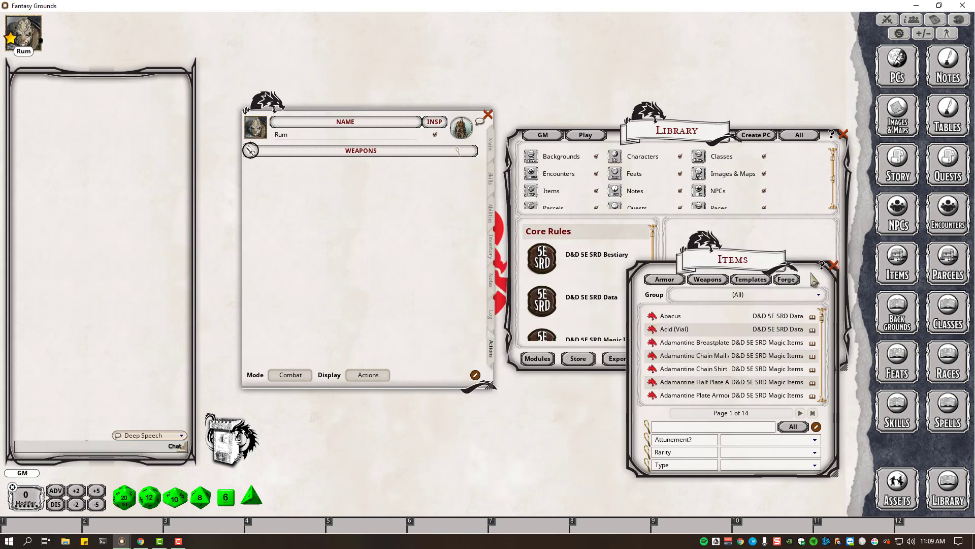
{"action": "left_click_drag", "start_coordinate": [750, 260], "coordinate": [818, 210]}
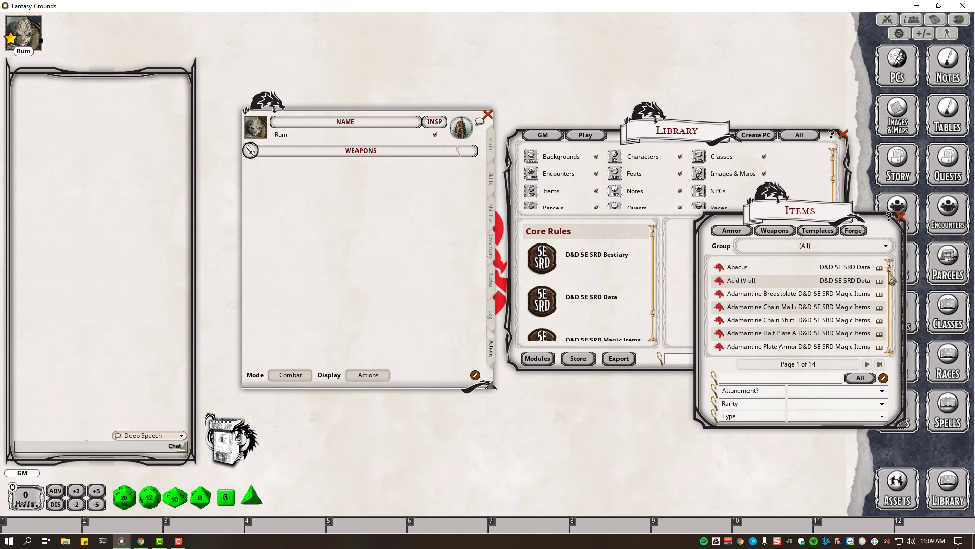
Browse the first page of the Items list for entries from the loaded modules, and close the list.
{"action": "scroll", "coordinate": [892, 277], "scroll_direction": "down", "scroll_amount": 10}
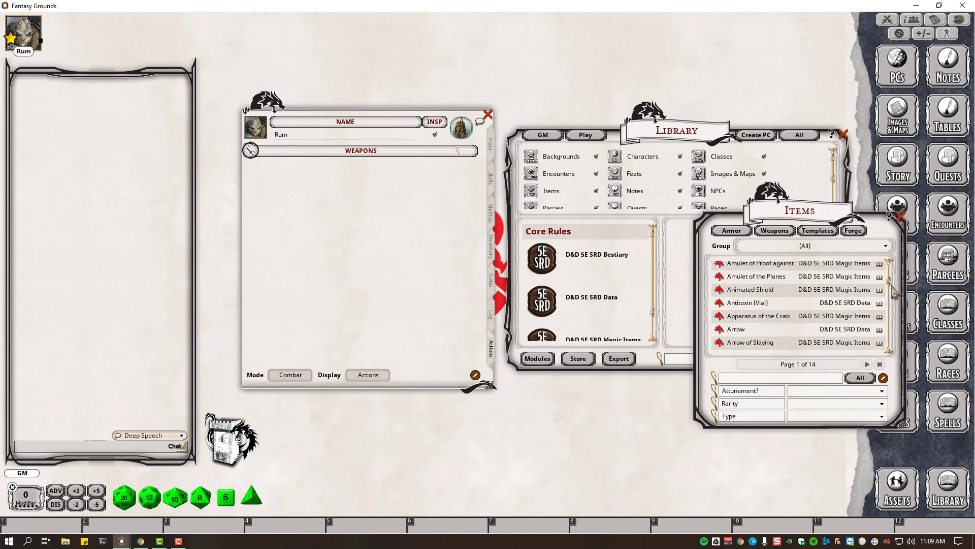
{"action": "scroll", "coordinate": [890, 276], "scroll_direction": "up", "scroll_amount": 8}
{"action": "scroll", "coordinate": [890, 277], "scroll_direction": "up", "scroll_amount": 3}
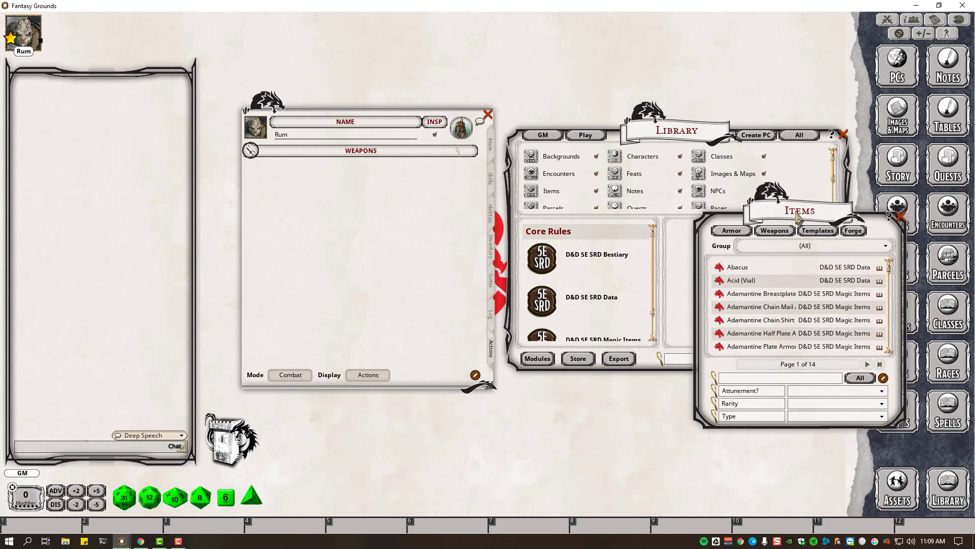
{"action": "left_click_drag", "start_coordinate": [877, 213], "coordinate": [848, 229]}
{"action": "left_click", "coordinate": [872, 233]}
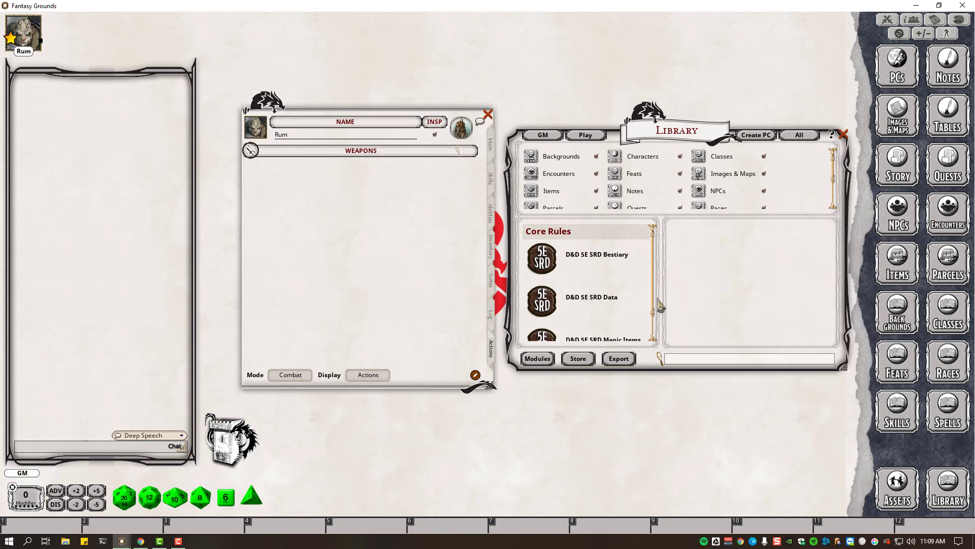
View the alphabetical and class NPC indexes of the D&D 5E SRD Bestiary in the Library, closing each after viewing.
{"action": "left_click", "coordinate": [592, 258]}
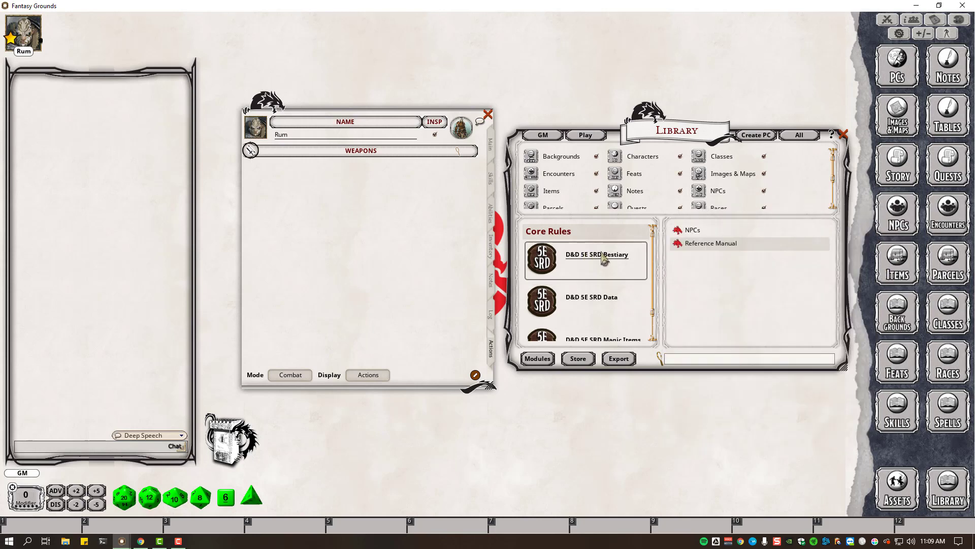
{"action": "left_click", "coordinate": [685, 232]}
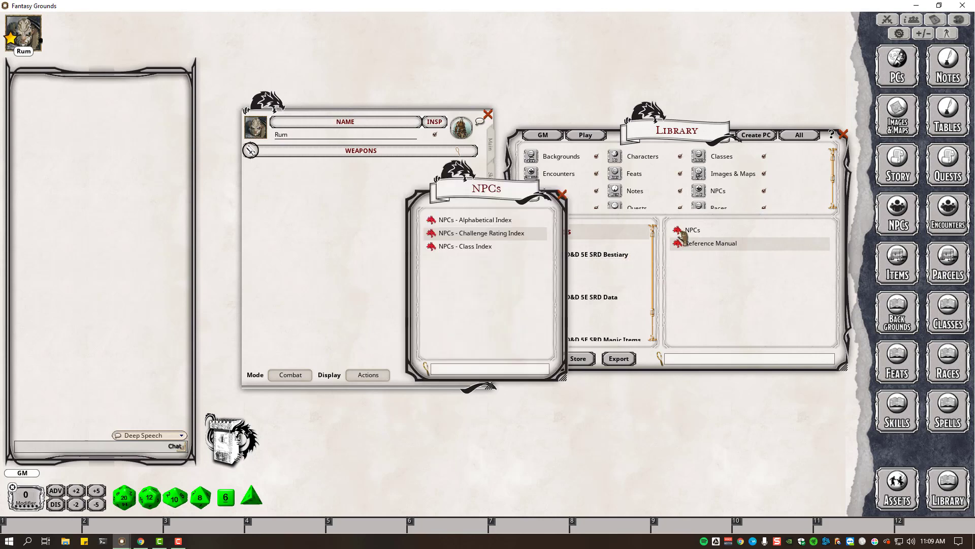
{"action": "left_click", "coordinate": [441, 222]}
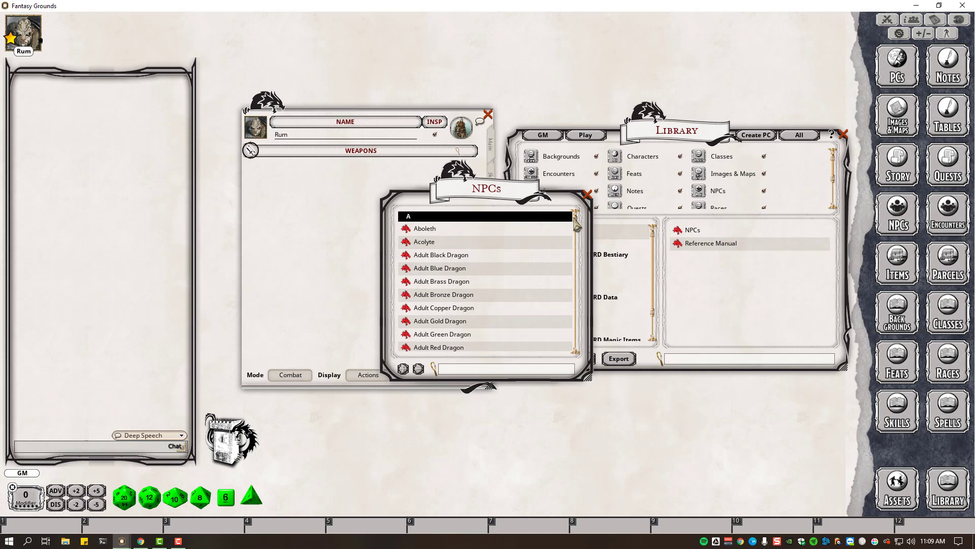
{"action": "mouse_move", "coordinate": [577, 226]}
{"action": "left_mouse_down"}
{"action": "mouse_move", "coordinate": [582, 353]}
{"action": "mouse_move", "coordinate": [585, 220]}
{"action": "left_mouse_up"}
{"action": "left_click", "coordinate": [589, 196]}
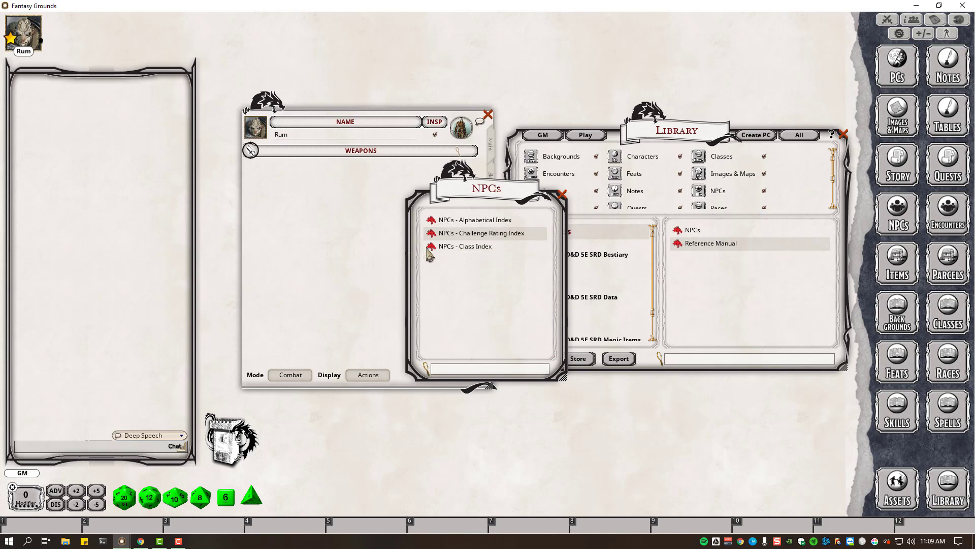
{"action": "left_click", "coordinate": [547, 249]}
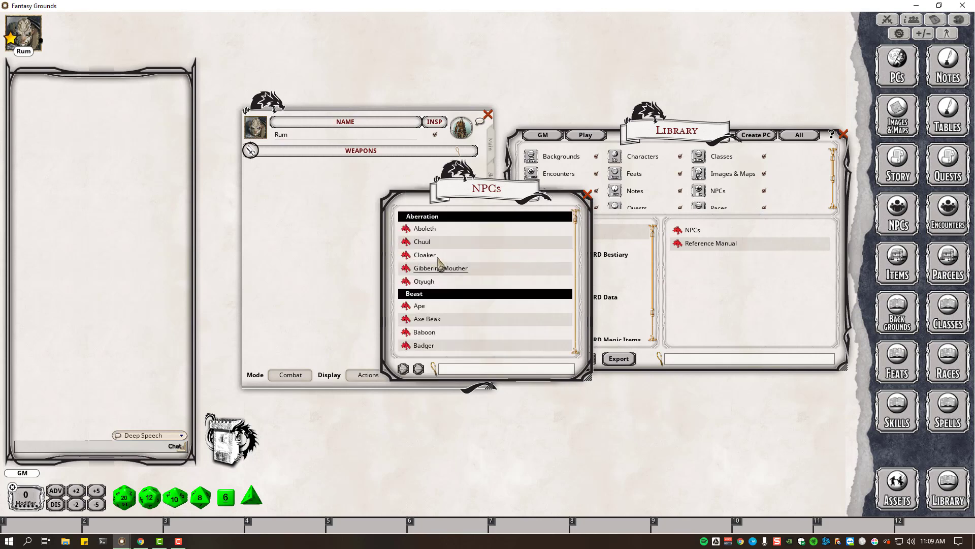
{"action": "left_click", "coordinate": [588, 203]}
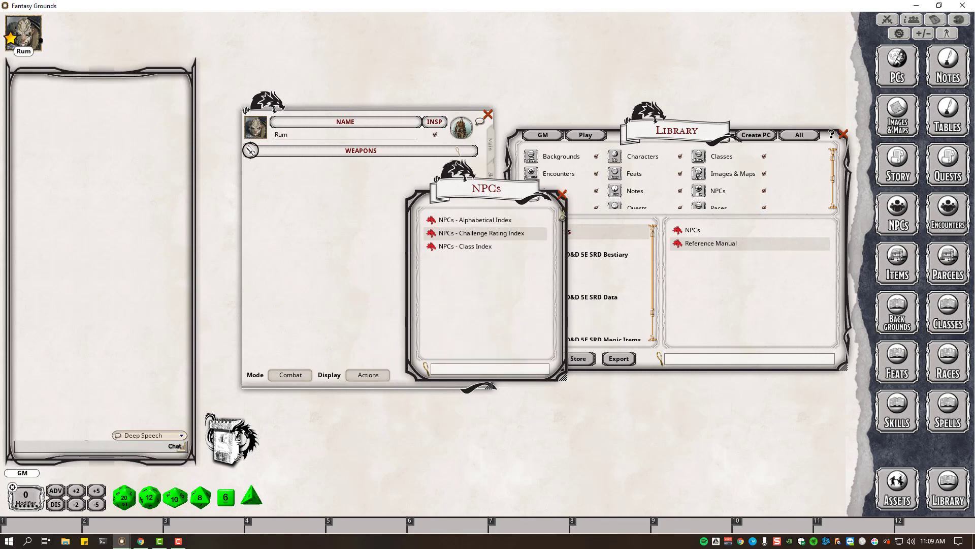
{"action": "left_click", "coordinate": [562, 195]}
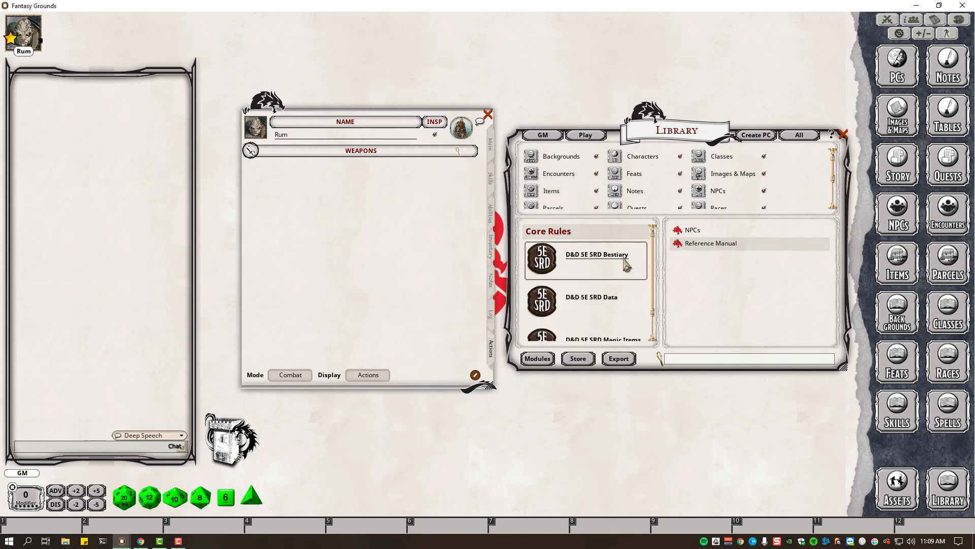
Open the campaign NPCs list, browse its Bestiary entries and close it.
{"action": "left_click", "coordinate": [890, 227]}
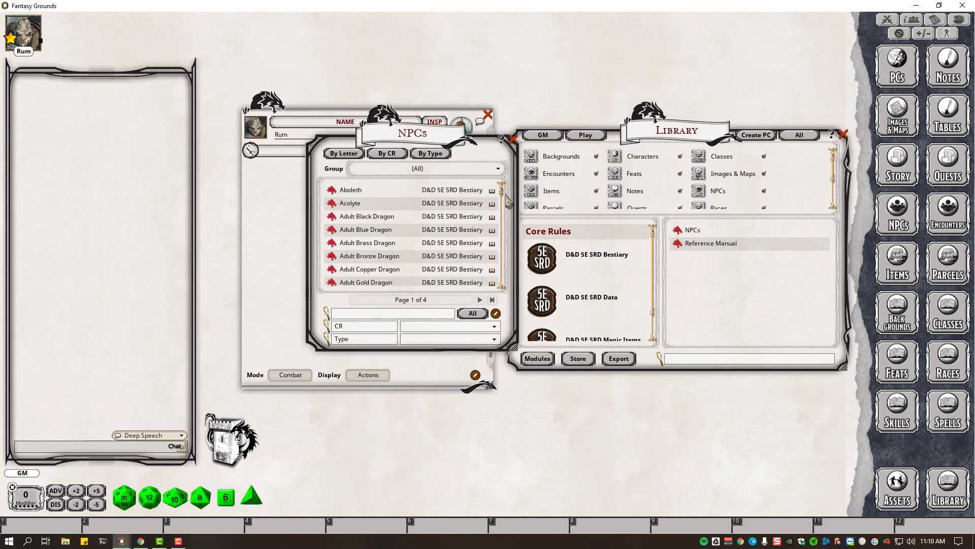
{"action": "scroll", "coordinate": [506, 209], "scroll_direction": "down", "scroll_amount": 5}
{"action": "left_click", "coordinate": [513, 138]}
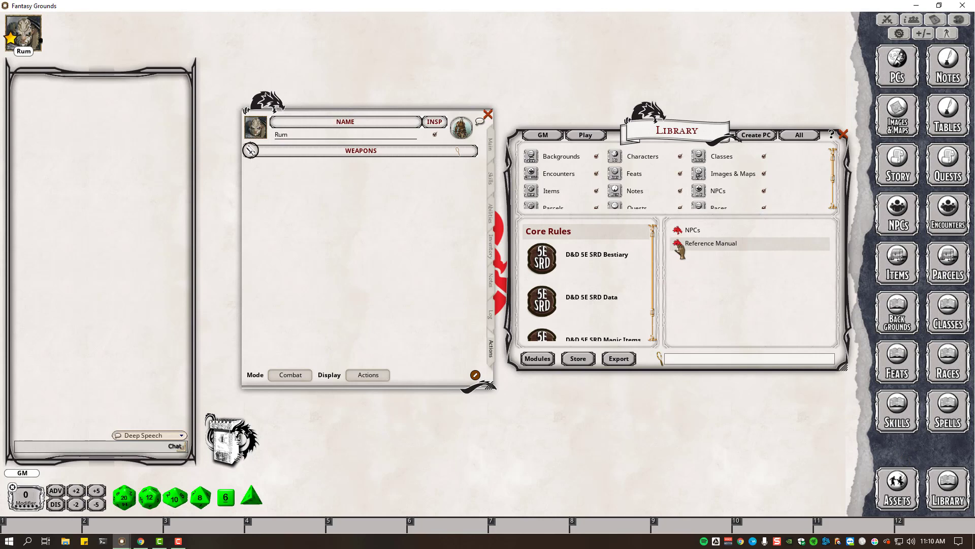
Review the loaded modules in the Library and the module activation list, then close the activation list.
{"action": "scroll", "coordinate": [565, 298], "scroll_direction": "down", "scroll_amount": 2}
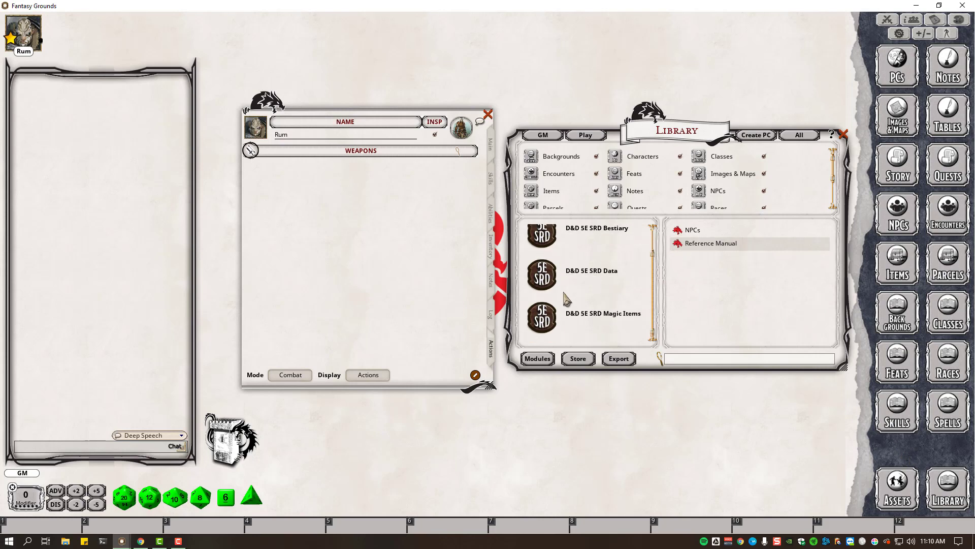
{"action": "scroll", "coordinate": [567, 299], "scroll_direction": "up", "scroll_amount": 2}
{"action": "scroll", "coordinate": [574, 333], "scroll_direction": "down", "scroll_amount": 2}
{"action": "left_click", "coordinate": [537, 358]}
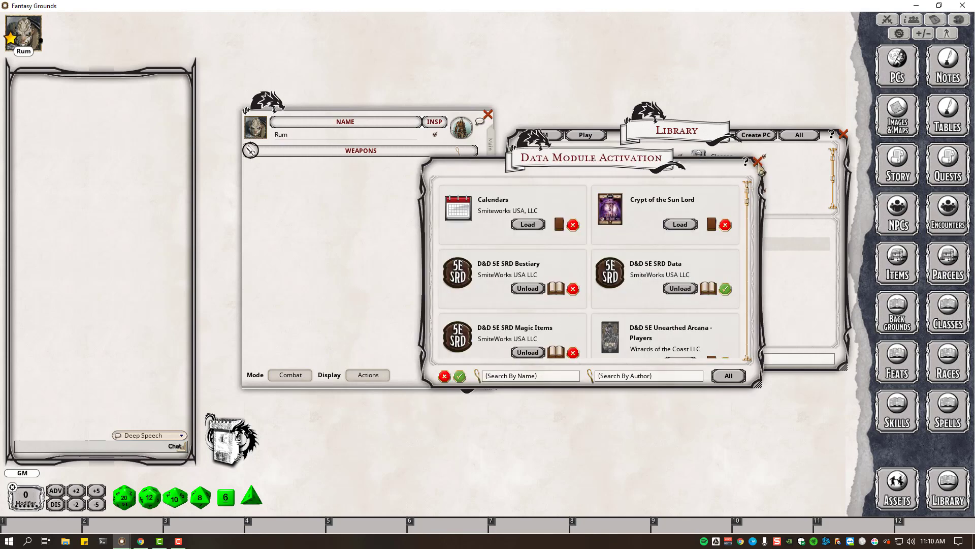
{"action": "left_click", "coordinate": [758, 163]}
Open the D&D 5E SRD Bestiary reference manual and view its Monsters (A) page under Monsters A-Z.
{"action": "left_click", "coordinate": [703, 247]}
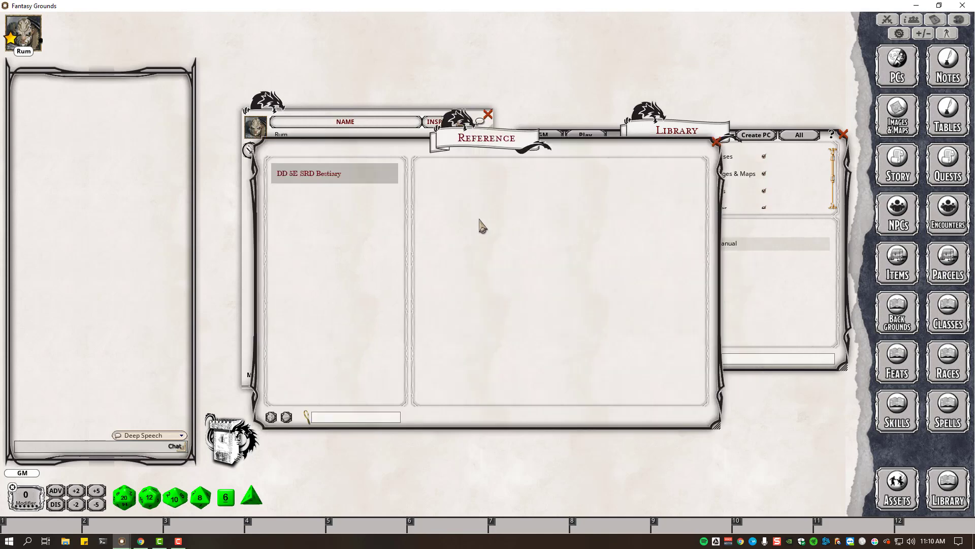
{"action": "double_click", "coordinate": [325, 178]}
{"action": "left_click", "coordinate": [327, 178]}
{"action": "left_click", "coordinate": [327, 177]}
{"action": "left_click", "coordinate": [324, 179]}
{"action": "left_click", "coordinate": [300, 202]}
{"action": "left_click", "coordinate": [300, 203]}
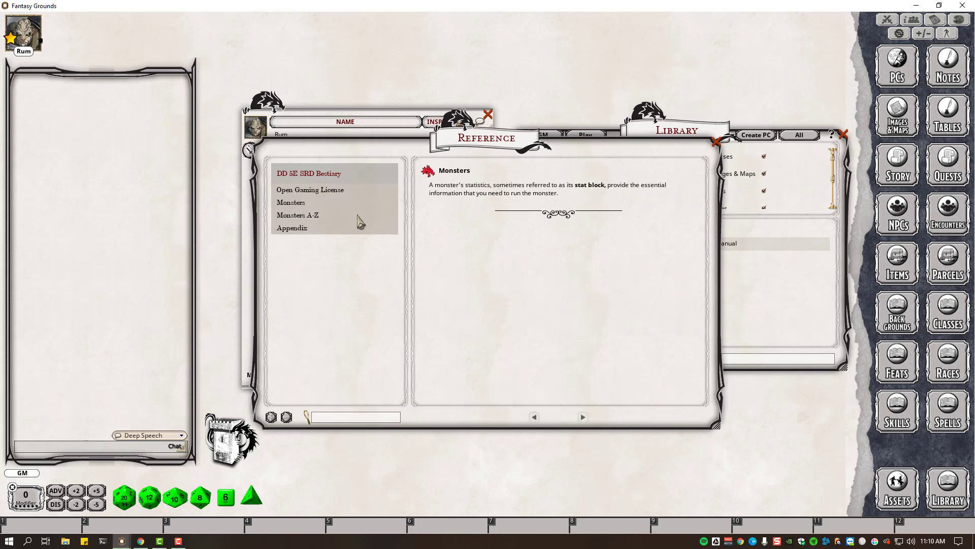
{"action": "left_click", "coordinate": [298, 216]}
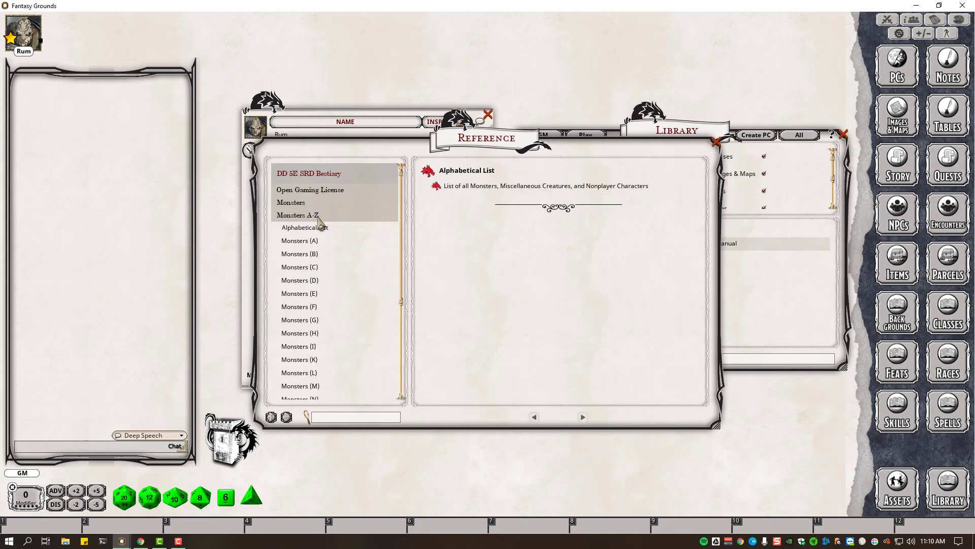
{"action": "left_click", "coordinate": [305, 242]}
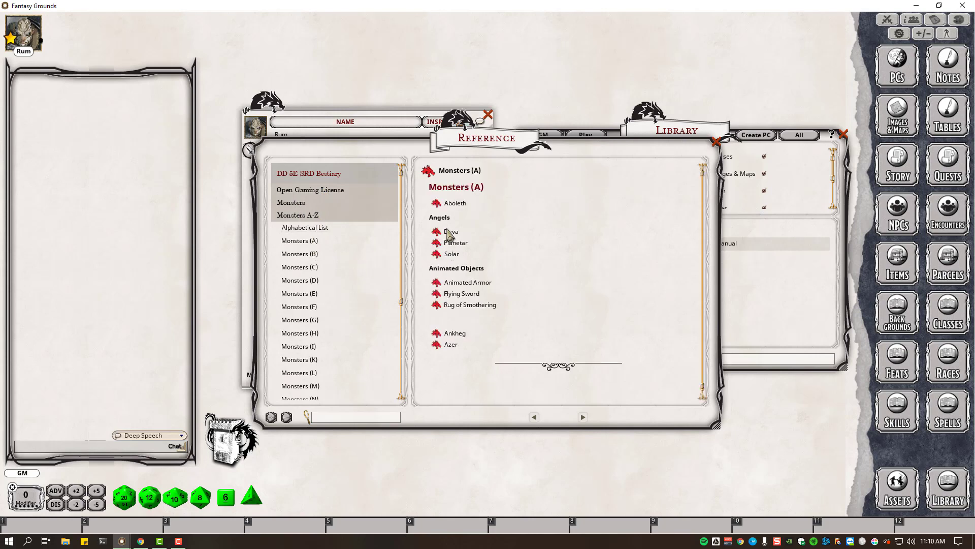
Examine the Main and Other pages of the Aboleth record, and close both the record and the reference manual.
{"action": "left_click", "coordinate": [438, 203]}
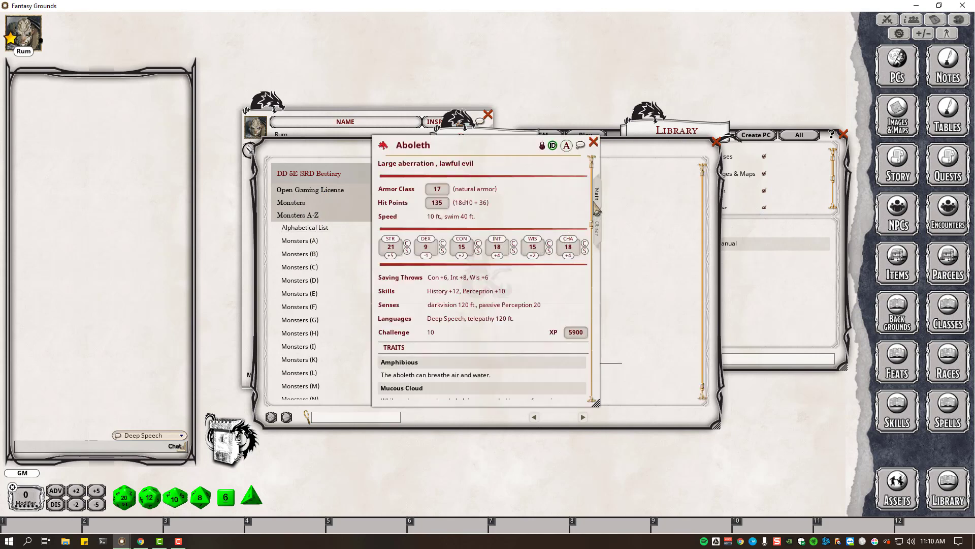
{"action": "left_click", "coordinate": [598, 229]}
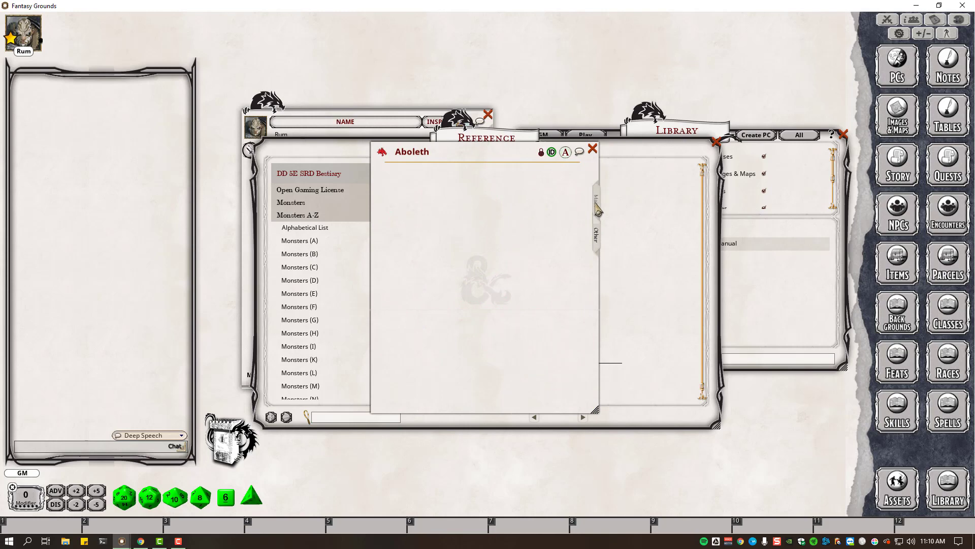
{"action": "left_click", "coordinate": [597, 207]}
{"action": "left_click", "coordinate": [592, 149]}
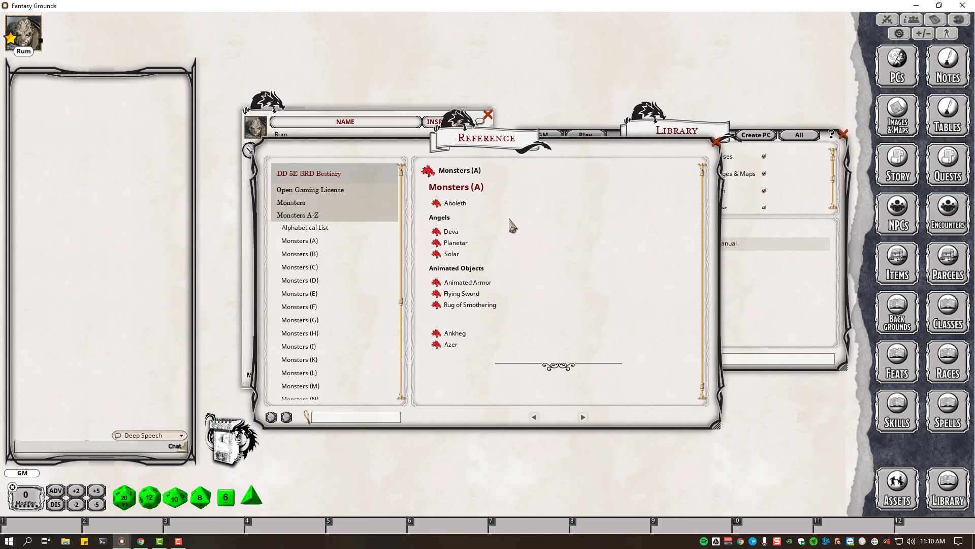
{"action": "left_click", "coordinate": [717, 141]}
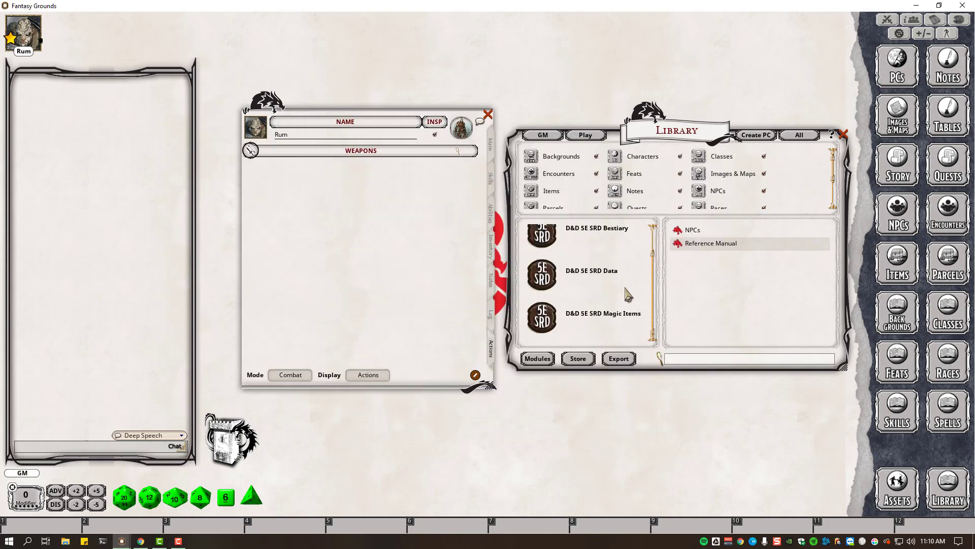
Show the D&D 5E SRD Magic Items module's contents, browse its Tables list, and close the list.
{"action": "left_click", "coordinate": [590, 315]}
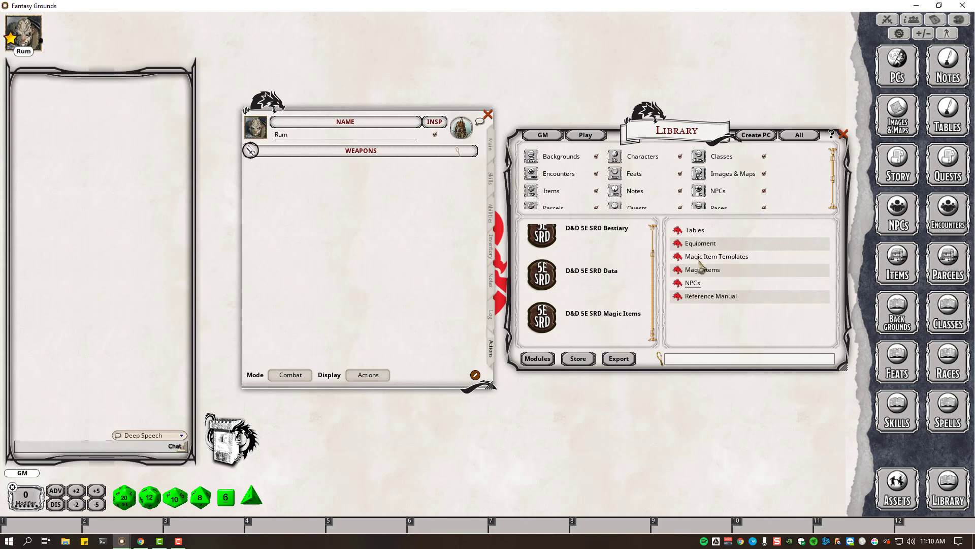
{"action": "left_click", "coordinate": [673, 235]}
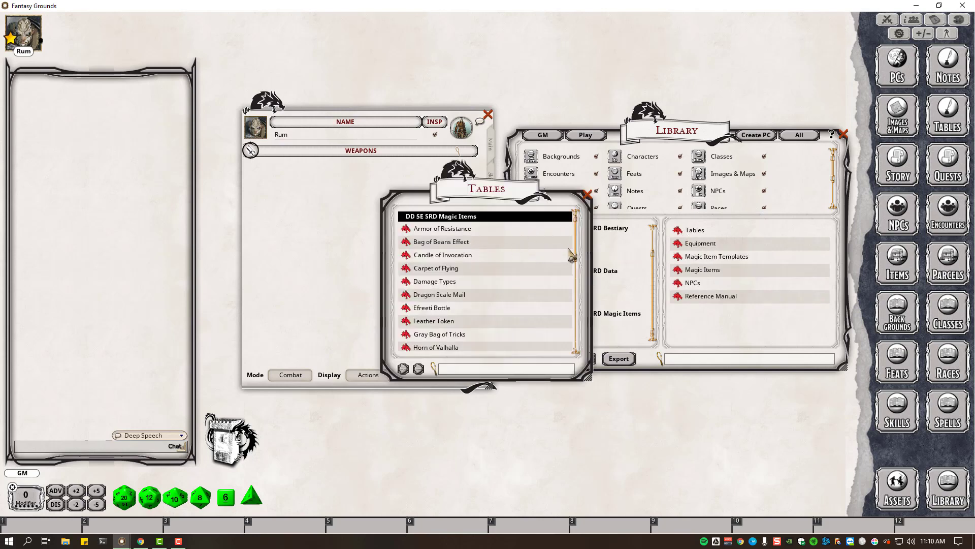
{"action": "left_click_drag", "start_coordinate": [576, 250], "coordinate": [579, 347]}
{"action": "left_click", "coordinate": [588, 196]}
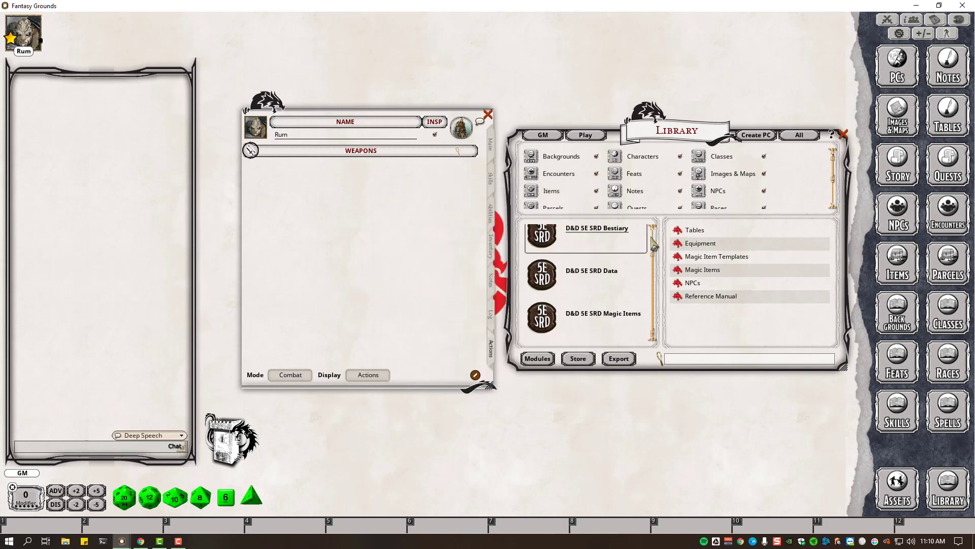
Examine the Giant Fly and Avatar of Death records from the module's alphabetical NPC index, and close the records and NPC lists.
{"action": "left_click", "coordinate": [678, 283]}
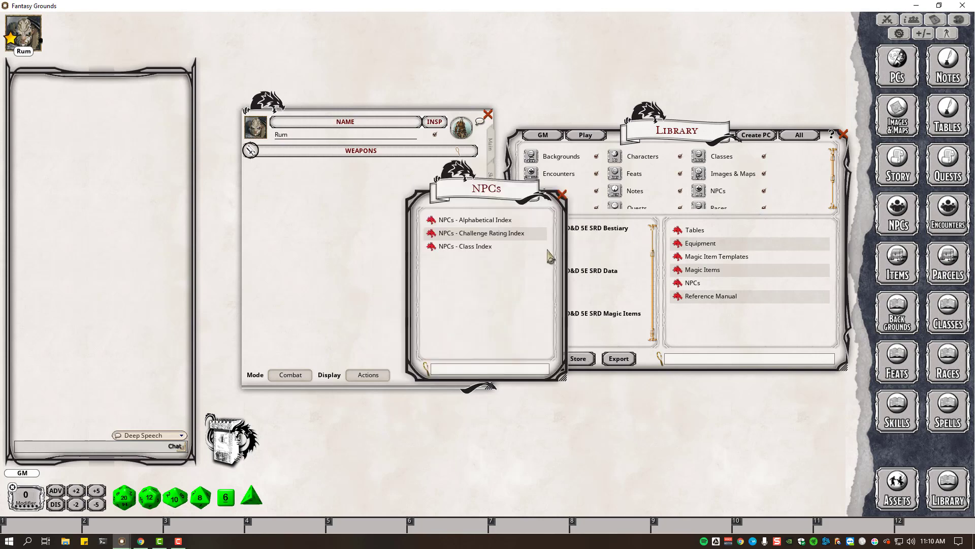
{"action": "left_click", "coordinate": [432, 222]}
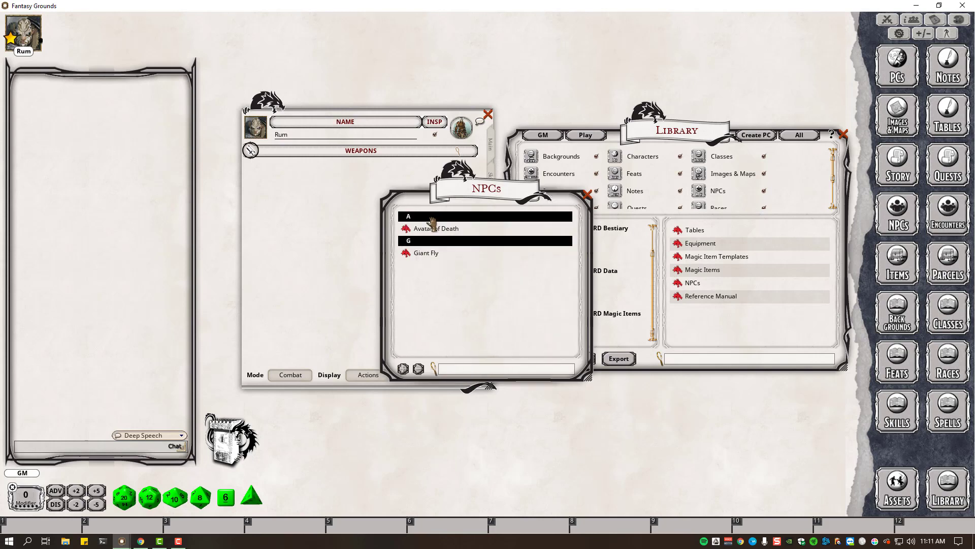
{"action": "left_click", "coordinate": [406, 253]}
{"action": "left_click", "coordinate": [598, 240]}
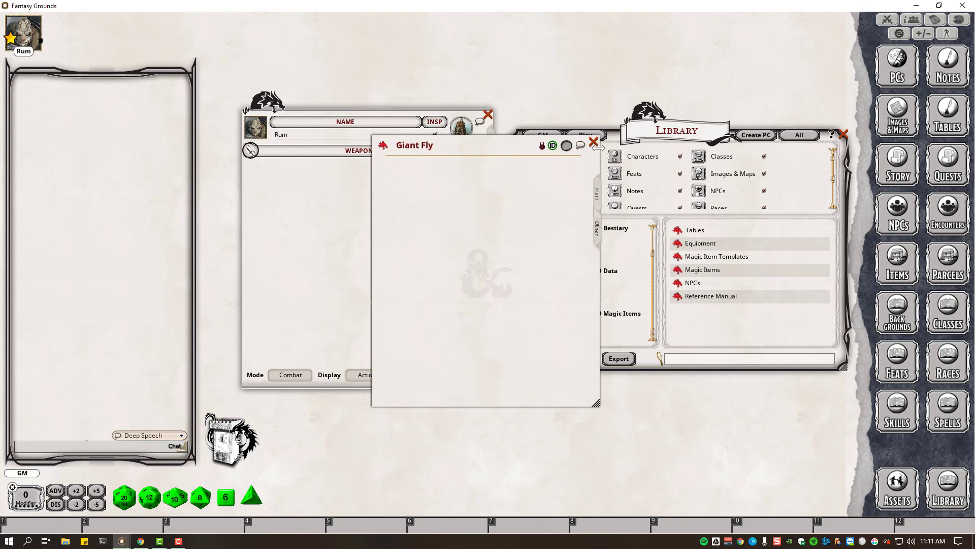
{"action": "left_click", "coordinate": [594, 142]}
{"action": "left_click", "coordinate": [406, 229]}
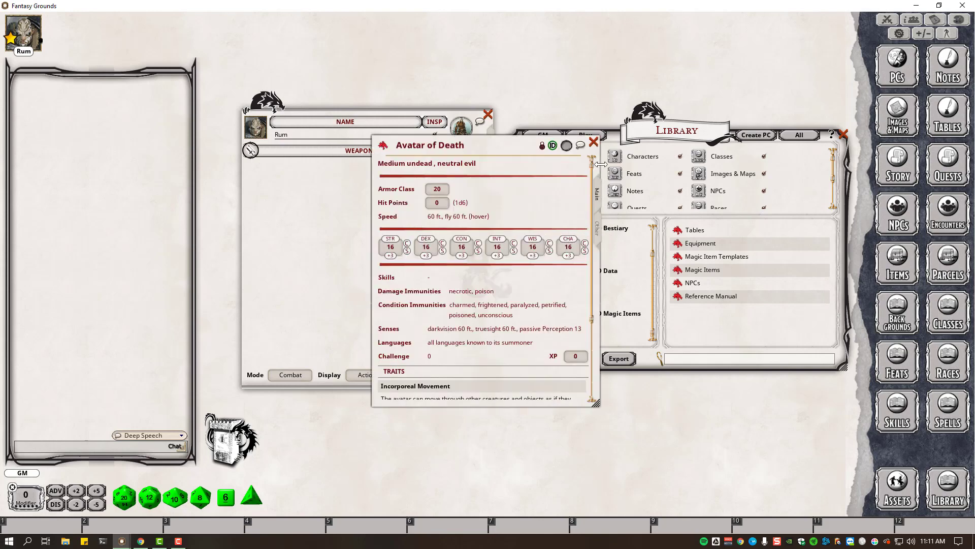
{"action": "left_click", "coordinate": [594, 143]}
{"action": "left_click", "coordinate": [588, 196]}
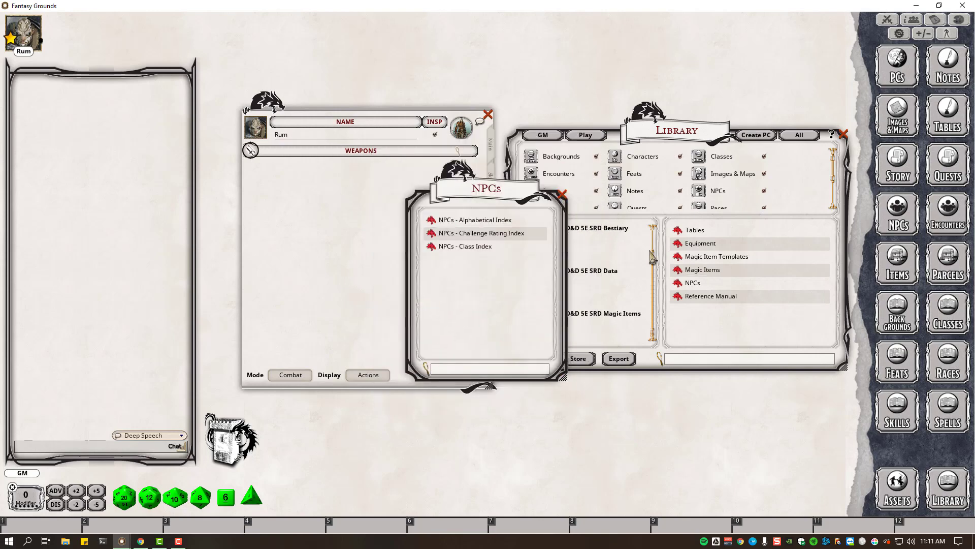
{"action": "left_click", "coordinate": [562, 195]}
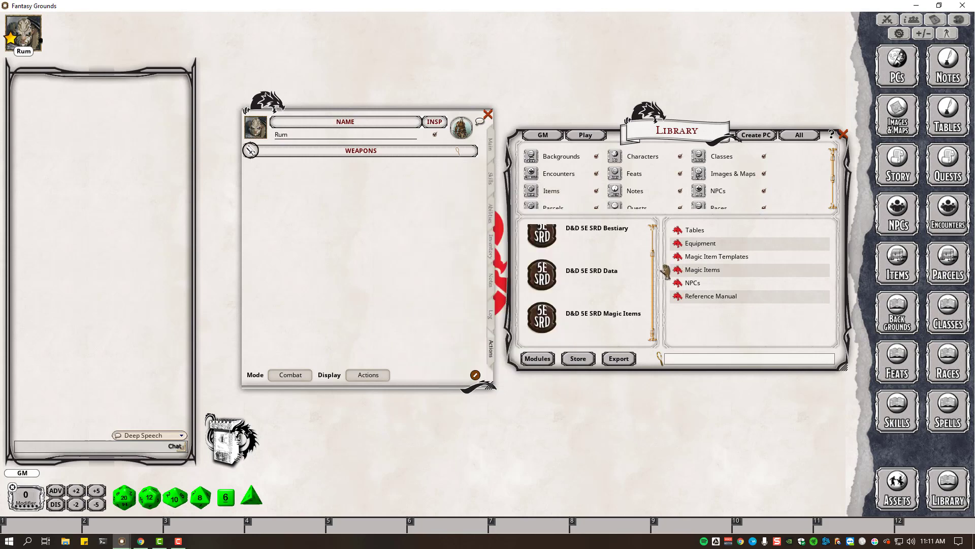
Browse the module's Magic Items list and close it.
{"action": "left_click", "coordinate": [680, 270]}
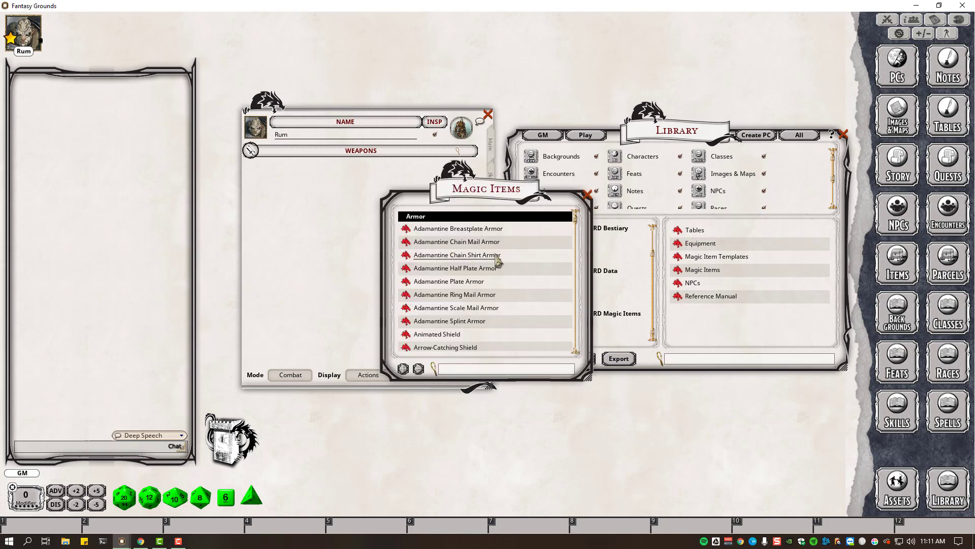
{"action": "scroll", "coordinate": [521, 257], "scroll_direction": "down", "scroll_amount": 10}
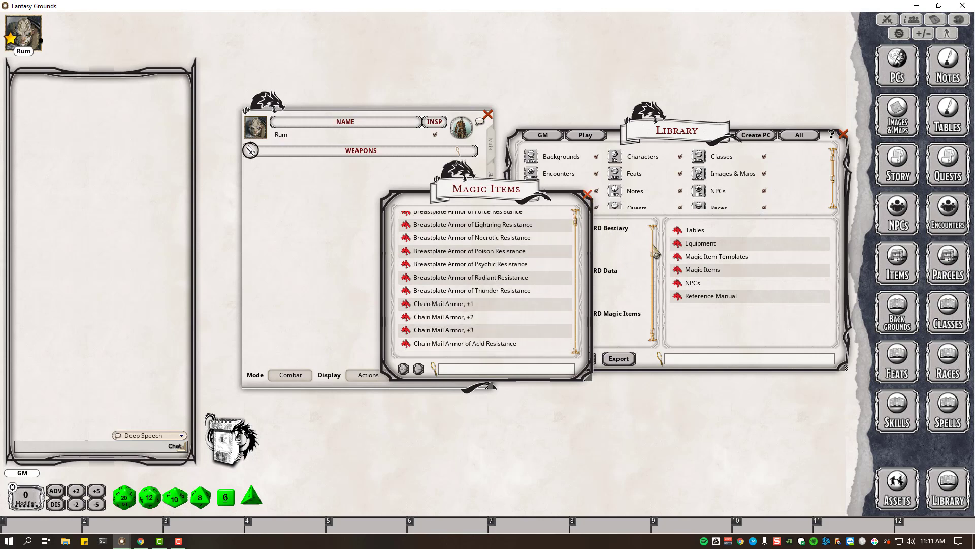
{"action": "key", "text": "Escape"}
Show the contents of the D&D 5E SRD Data module and close the Library.
{"action": "scroll", "coordinate": [654, 277], "scroll_direction": "up", "scroll_amount": 1}
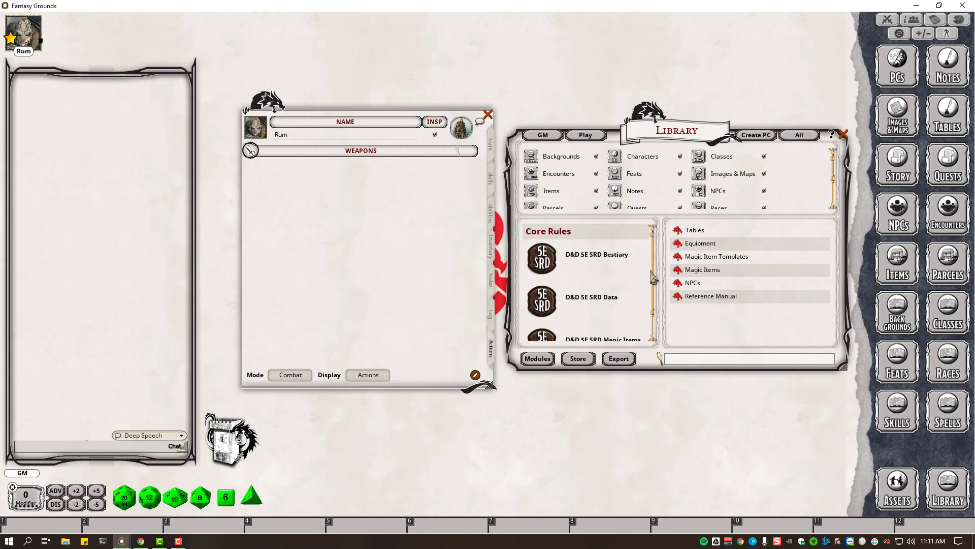
{"action": "scroll", "coordinate": [654, 277], "scroll_direction": "down", "scroll_amount": 1}
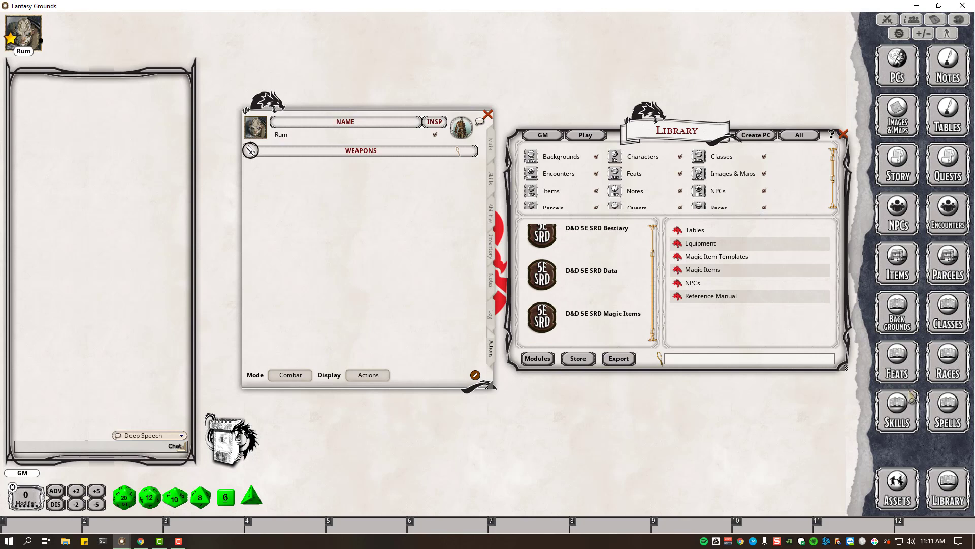
{"action": "left_click", "coordinate": [579, 277]}
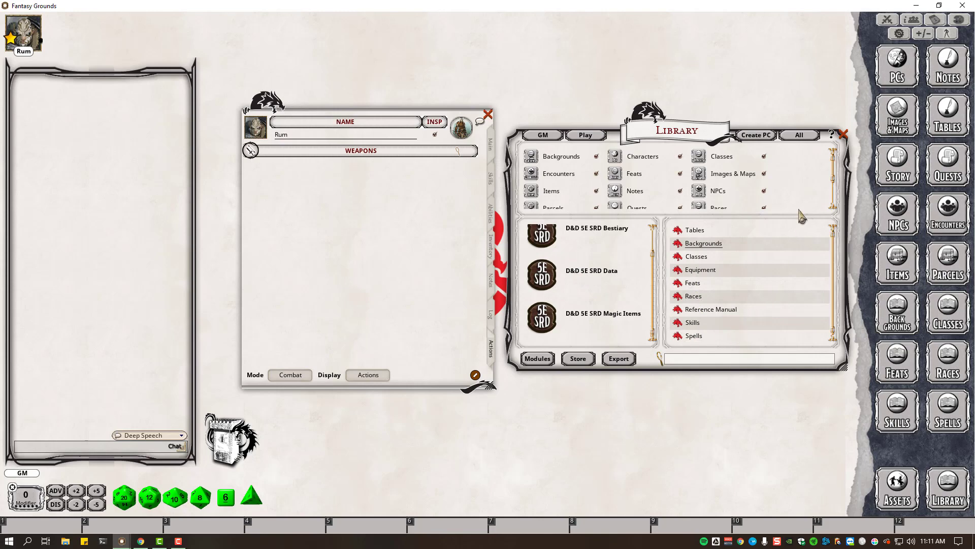
{"action": "left_click", "coordinate": [843, 134]}
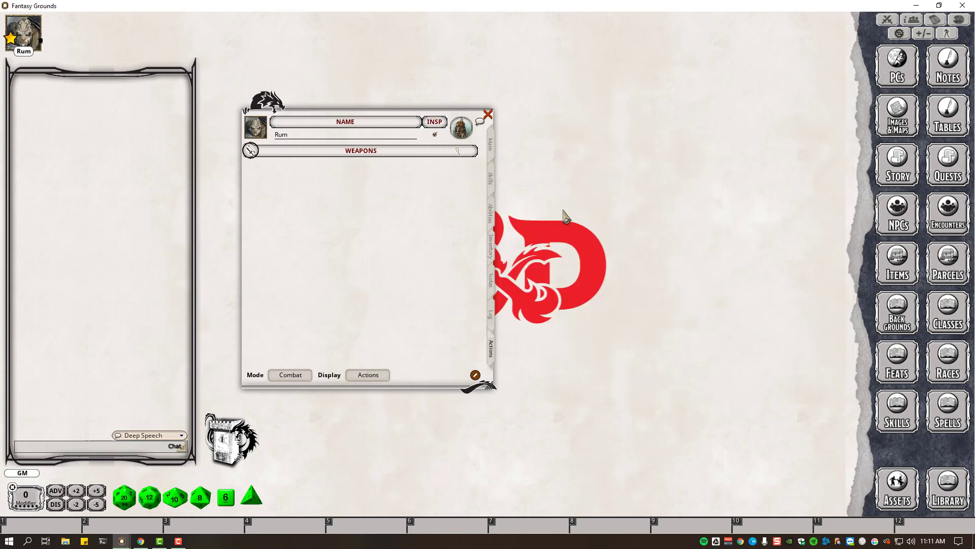
Search the Items list for "morningstar" and add the basic Morningstar from D&D 5E SRD Data to the character's weapons.
{"action": "left_click_drag", "start_coordinate": [423, 116], "coordinate": [590, 140]}
{"action": "left_click", "coordinate": [897, 265]}
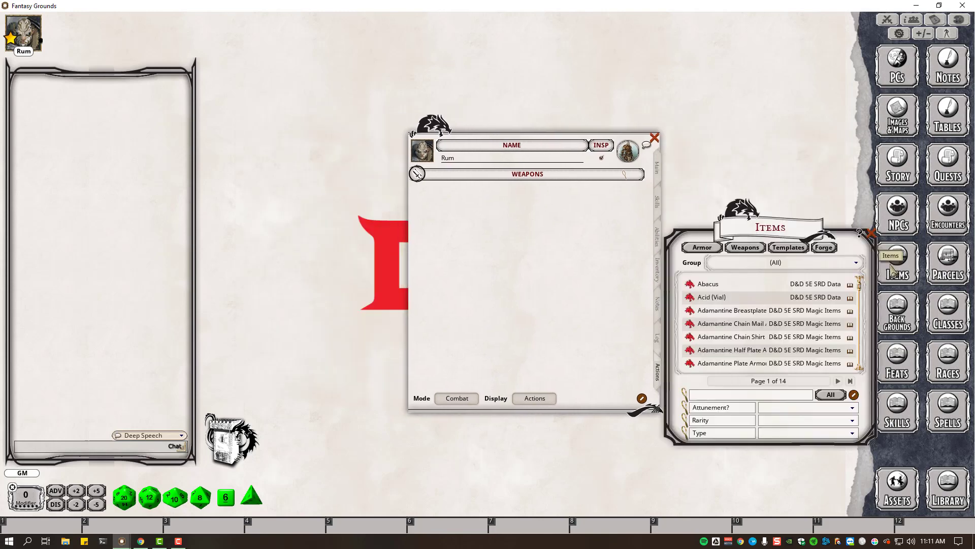
{"action": "left_click", "coordinate": [766, 395]}
{"action": "type", "text": "morningstar"}
{"action": "key", "text": "Return"}
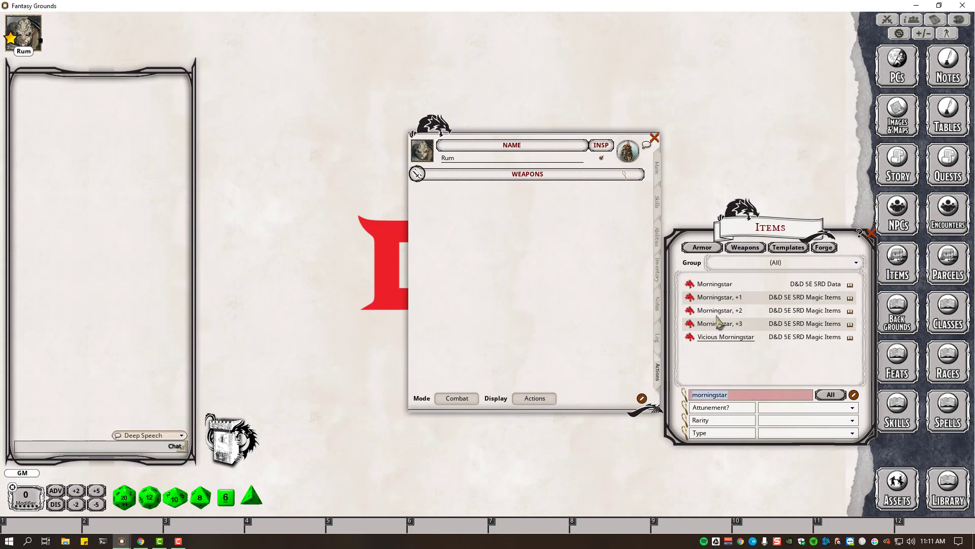
{"action": "left_click_drag", "start_coordinate": [689, 286], "coordinate": [544, 282]}
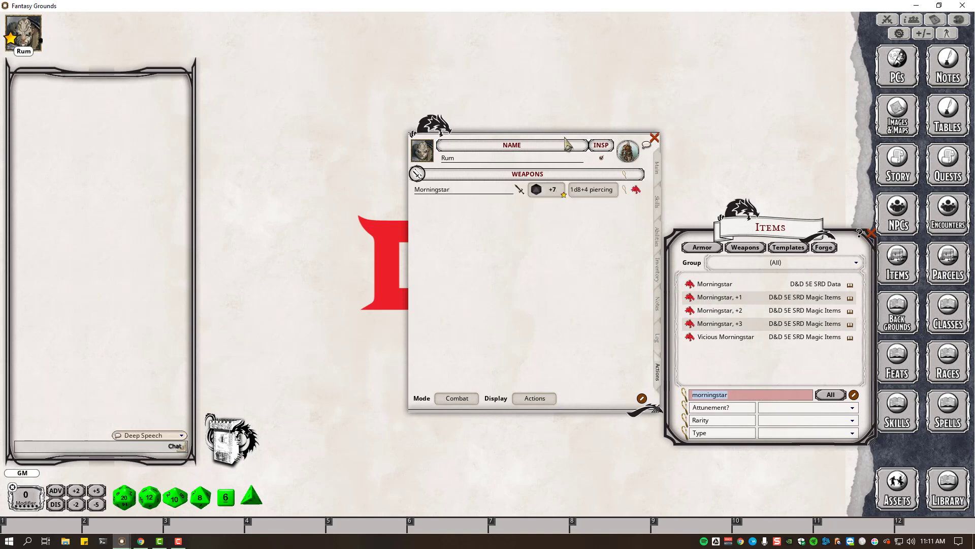
Examine the Morningstar's item record from the character sheet, and close the record and the Items list.
{"action": "left_click_drag", "start_coordinate": [559, 136], "coordinate": [480, 162]}
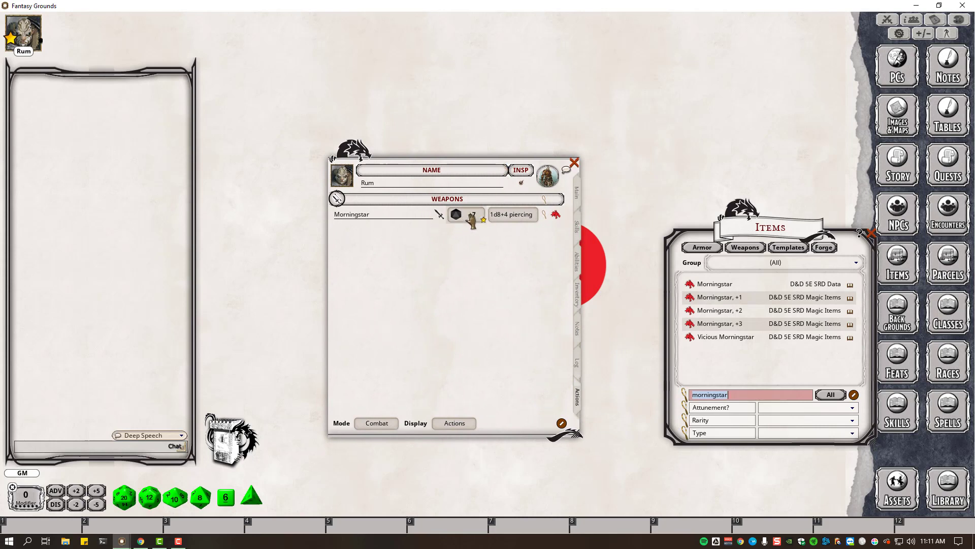
{"action": "left_click", "coordinate": [556, 217]}
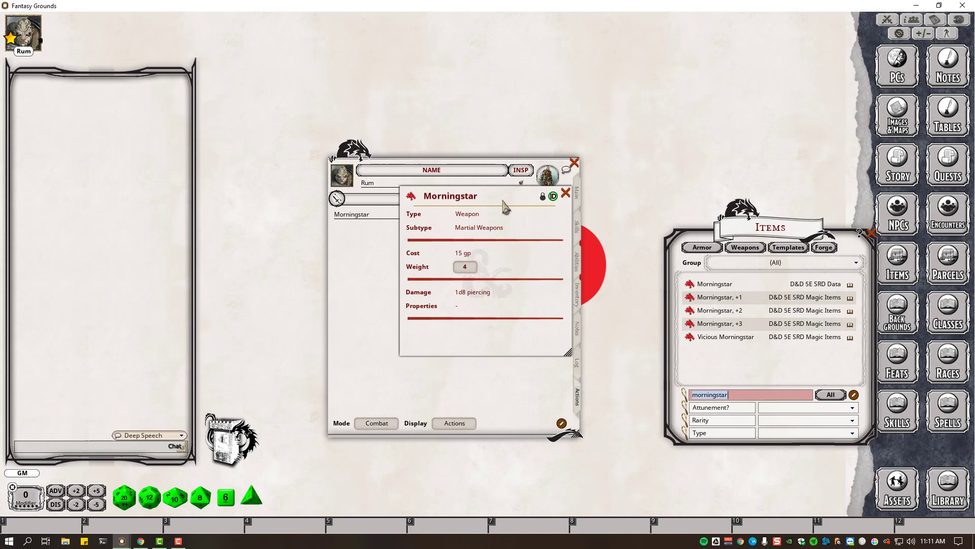
{"action": "left_click", "coordinate": [566, 194]}
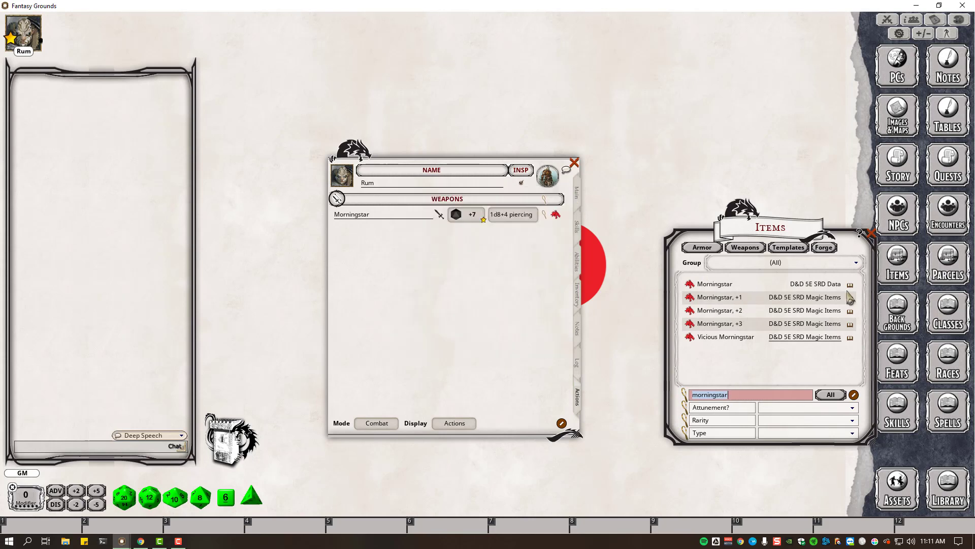
{"action": "left_click", "coordinate": [871, 234]}
Add the Fire Bolt spell from the Spells list to the character's actions.
{"action": "left_click", "coordinate": [953, 410]}
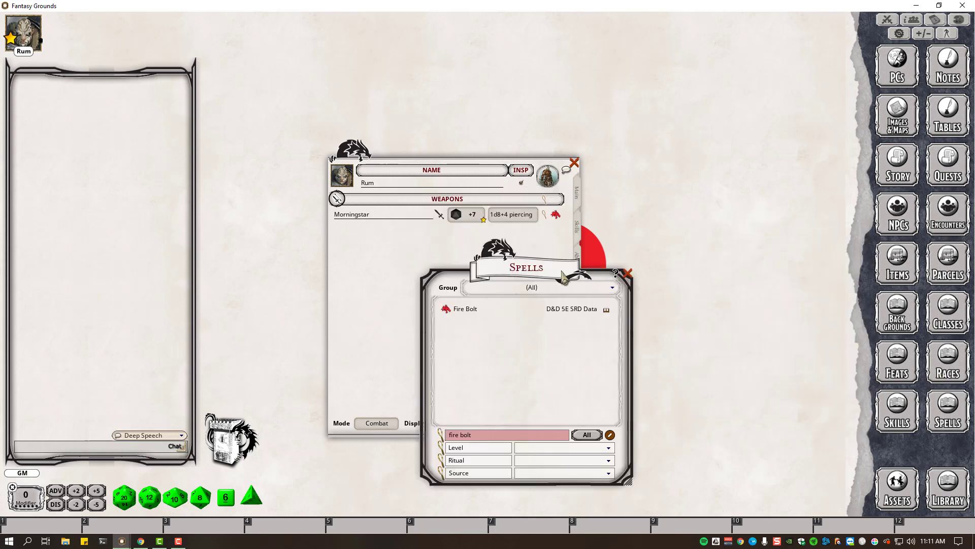
{"action": "left_click_drag", "start_coordinate": [562, 272], "coordinate": [802, 212]}
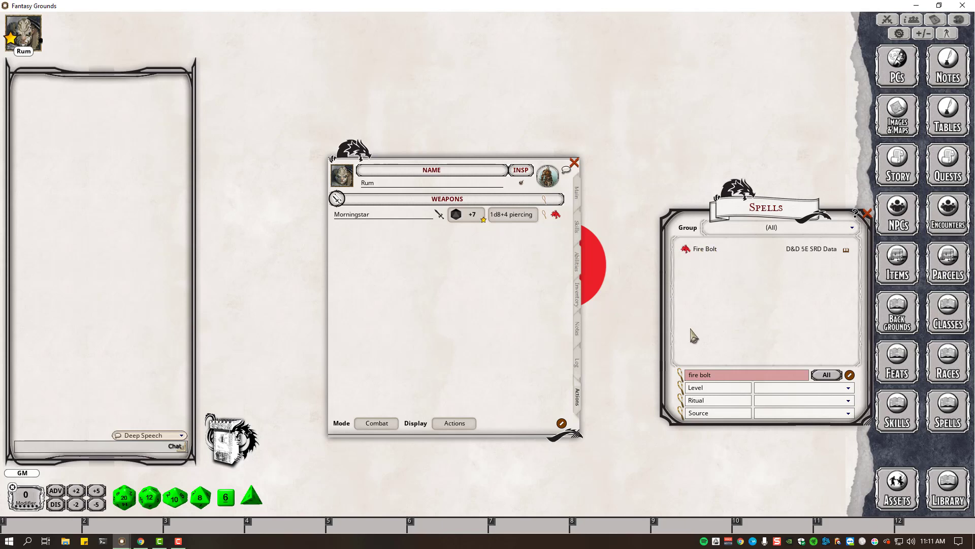
{"action": "left_click_drag", "start_coordinate": [685, 249], "coordinate": [389, 285]}
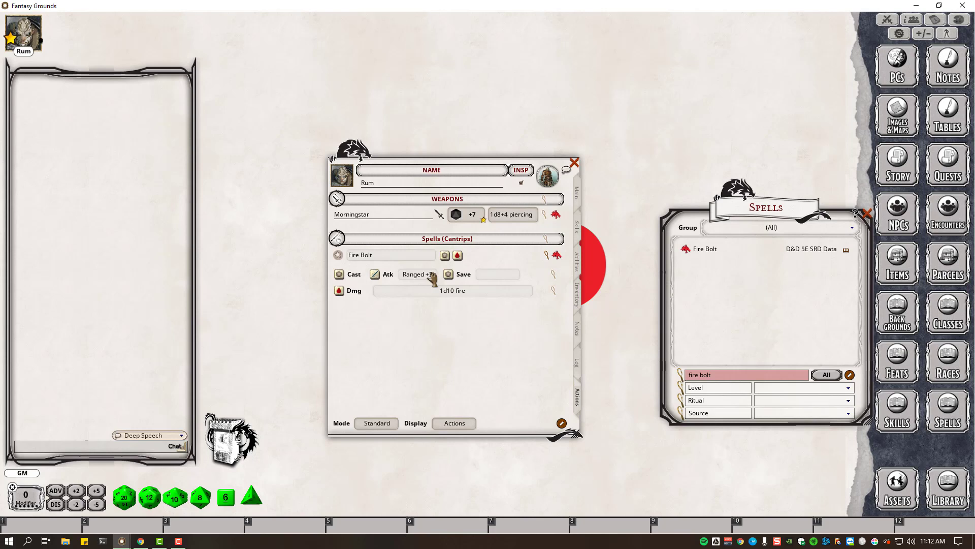
Review the character's Spells power group settings, including group name and ability, and close both the settings and the Spells list.
{"action": "left_click", "coordinate": [547, 244]}
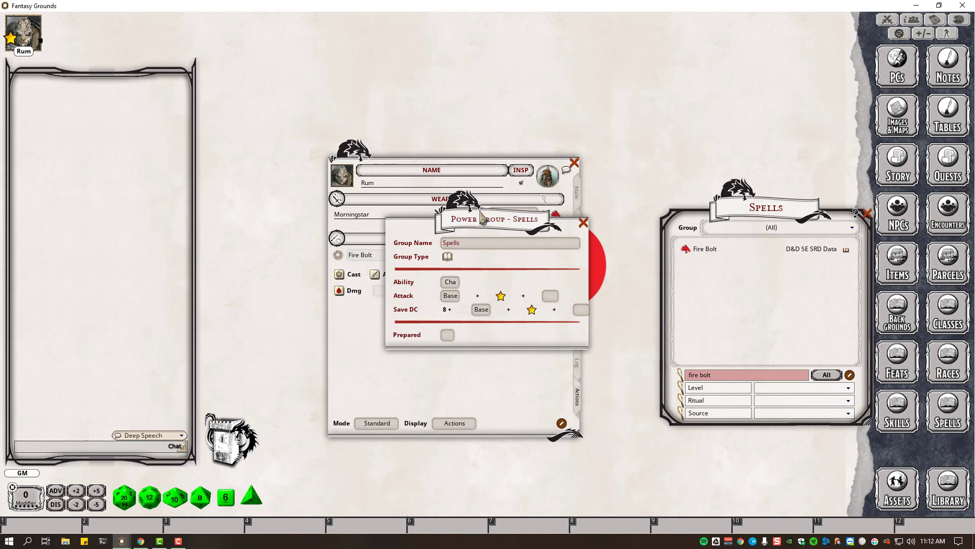
{"action": "left_click_drag", "start_coordinate": [500, 227], "coordinate": [495, 327]}
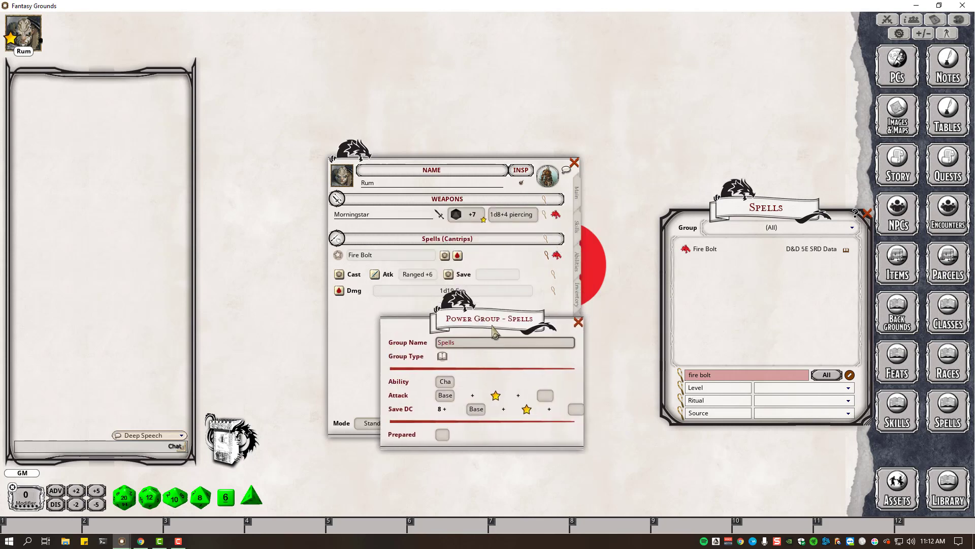
{"action": "left_click_drag", "start_coordinate": [553, 358], "coordinate": [635, 410]}
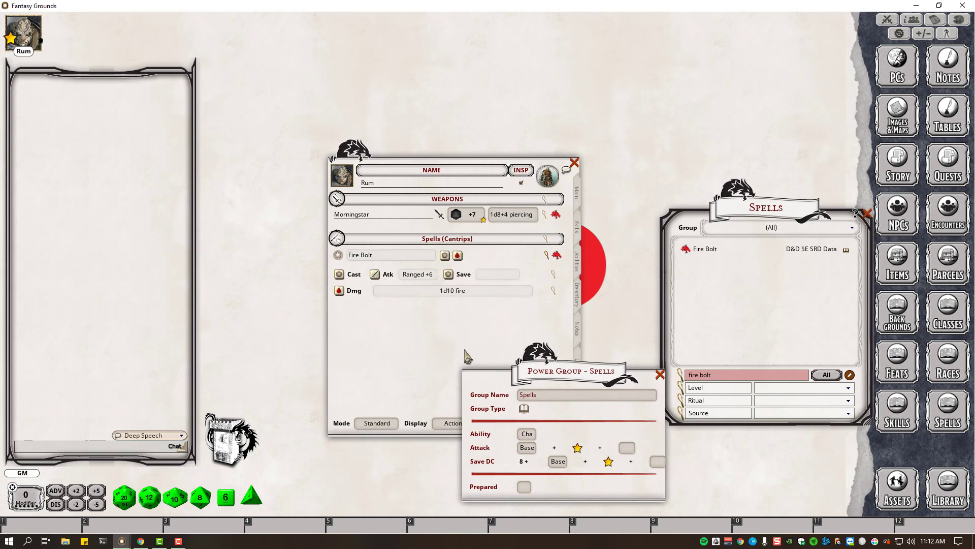
{"action": "left_click_drag", "start_coordinate": [540, 389], "coordinate": [458, 279]}
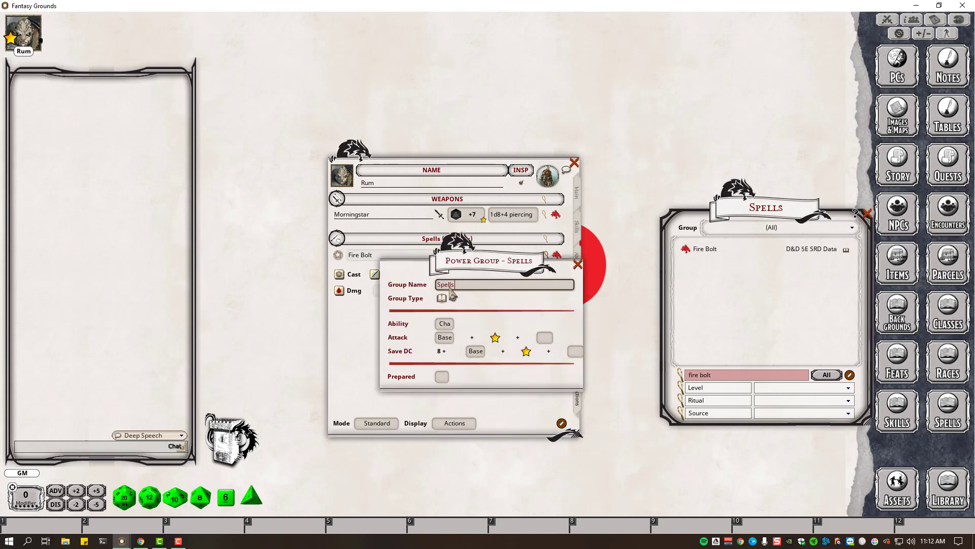
{"action": "left_click", "coordinate": [445, 289]}
{"action": "left_click", "coordinate": [434, 290]}
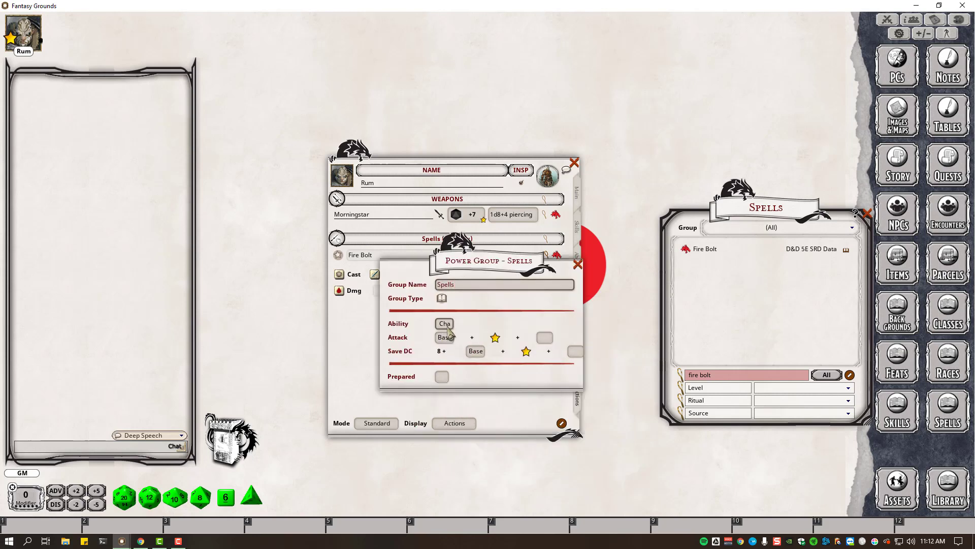
{"action": "left_click", "coordinate": [578, 264]}
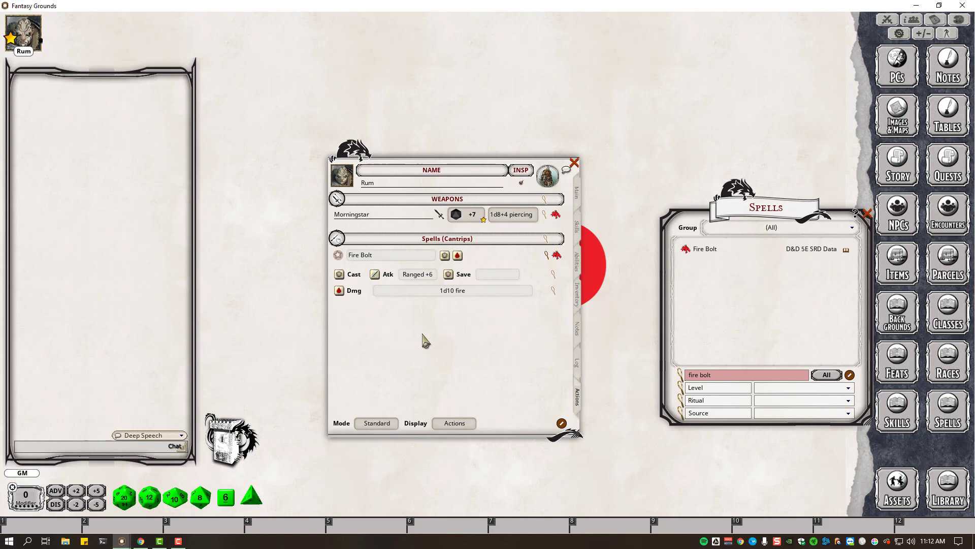
{"action": "left_click_drag", "start_coordinate": [778, 224], "coordinate": [774, 280]}
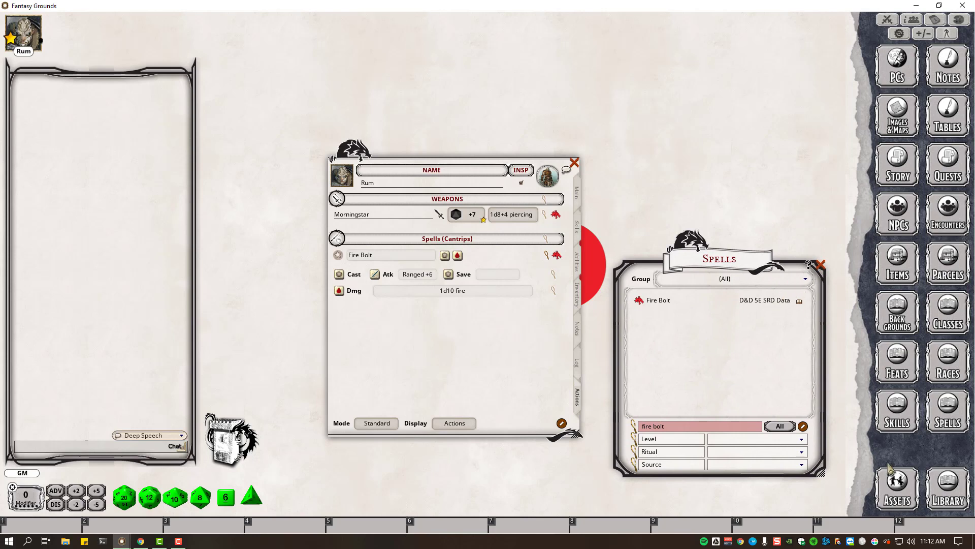
{"action": "left_click", "coordinate": [821, 264]}
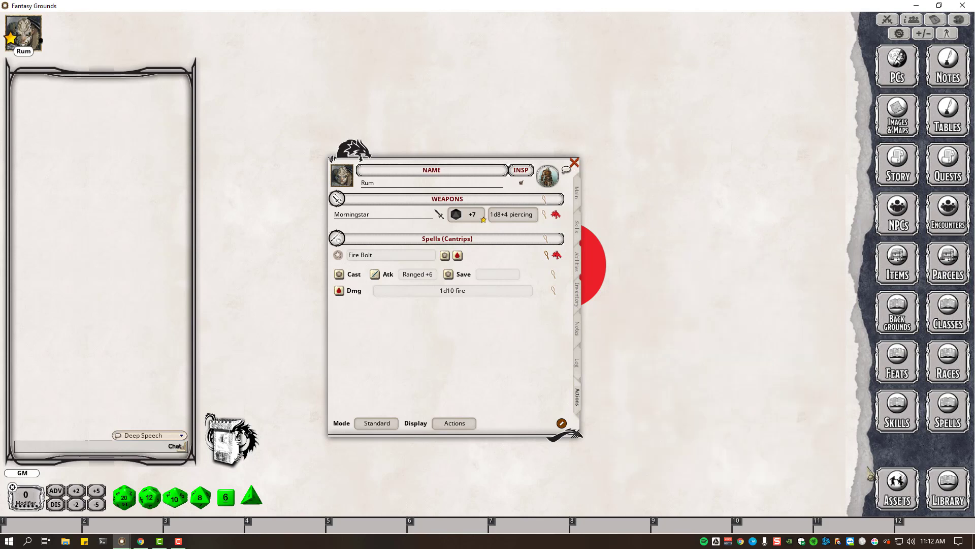
Browse the NPCs list, examine the Acolyte's record from the D&D 5E SRD Bestiary, and close the record.
{"action": "left_click", "coordinate": [914, 225]}
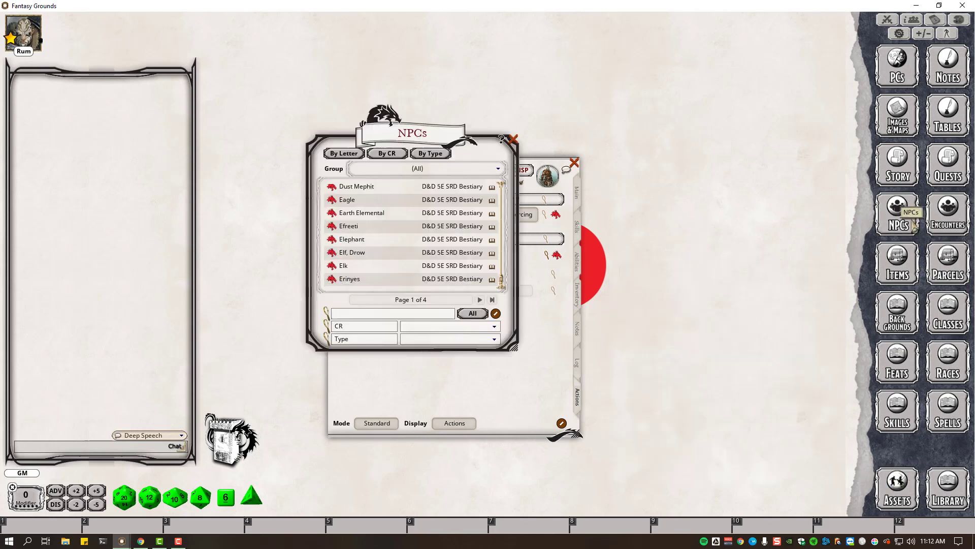
{"action": "scroll", "coordinate": [498, 277], "scroll_direction": "down", "scroll_amount": 5}
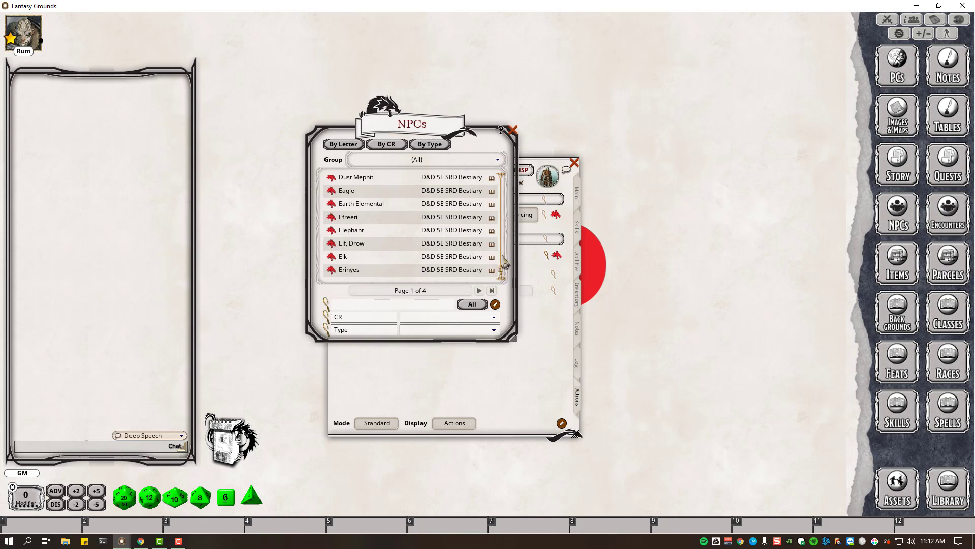
{"action": "left_click_drag", "start_coordinate": [505, 262], "coordinate": [496, 173]}
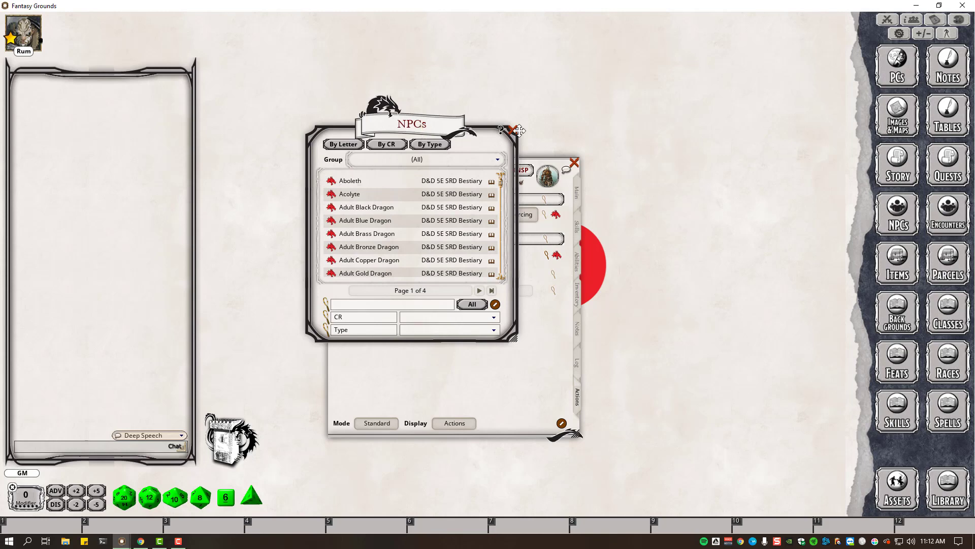
{"action": "left_click_drag", "start_coordinate": [334, 197], "coordinate": [615, 215]}
{"action": "left_click", "coordinate": [615, 215]}
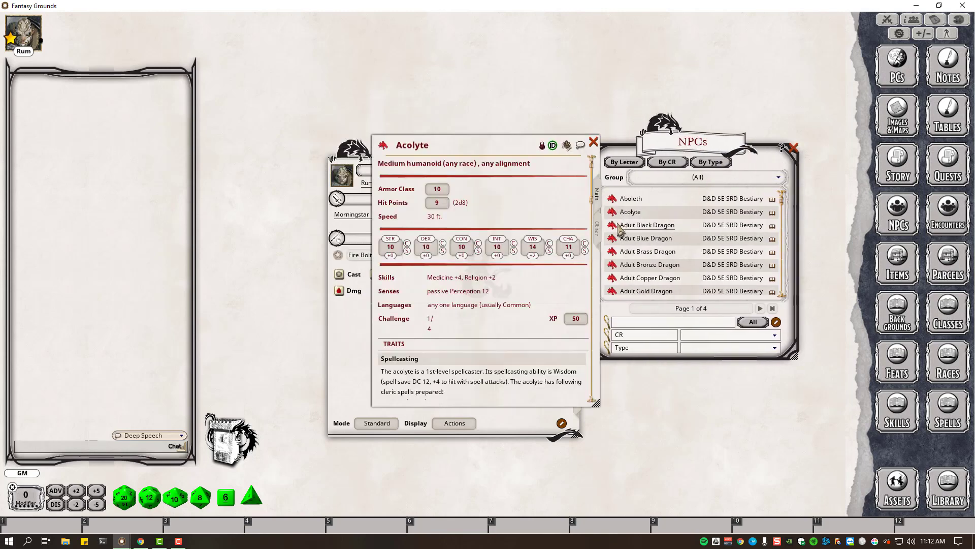
{"action": "left_click", "coordinate": [598, 148]}
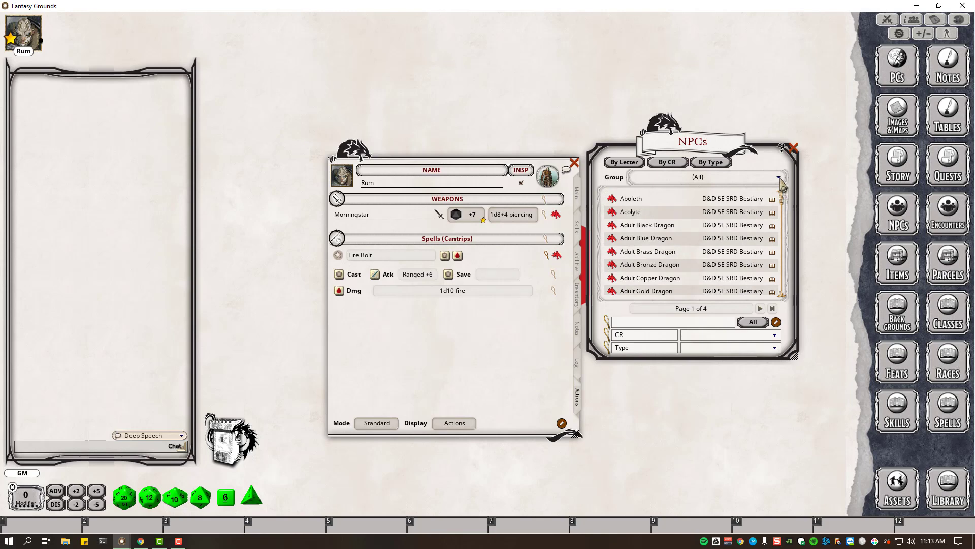
{"action": "left_click", "coordinate": [781, 179]}
{"action": "left_click", "coordinate": [780, 180]}
Load the D&D Monster Manual module from the Library's module activation list, and close that list.
{"action": "left_click", "coordinate": [947, 491]}
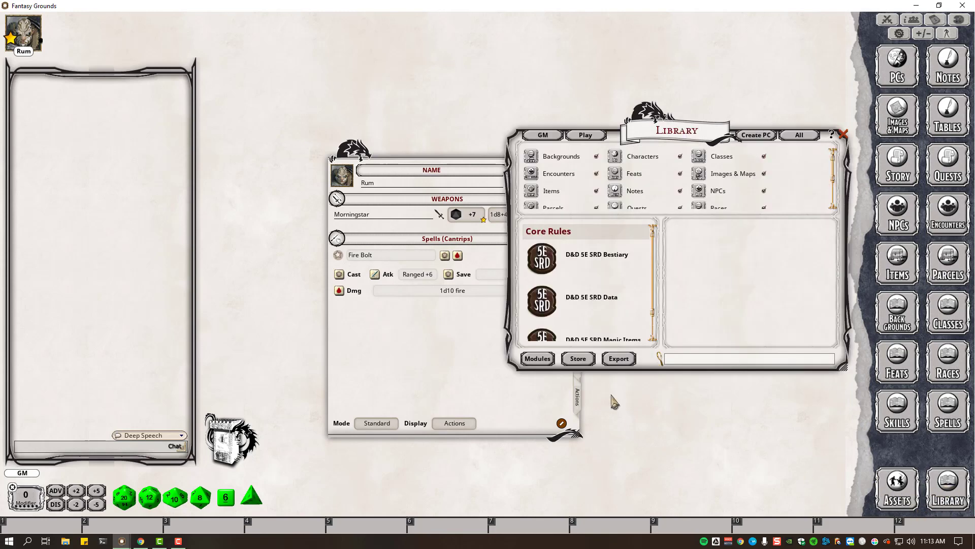
{"action": "left_click", "coordinate": [538, 359]}
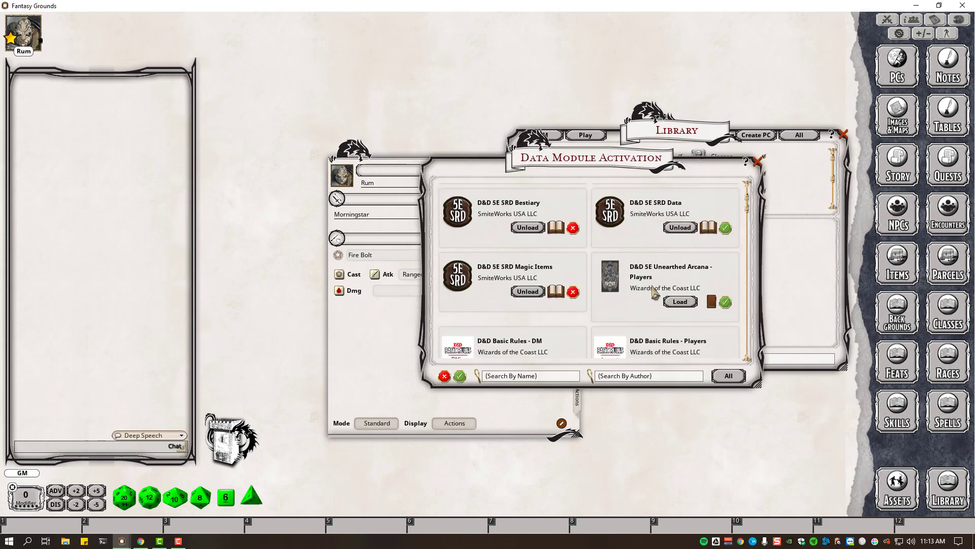
{"action": "scroll", "coordinate": [654, 292], "scroll_direction": "down", "scroll_amount": 5}
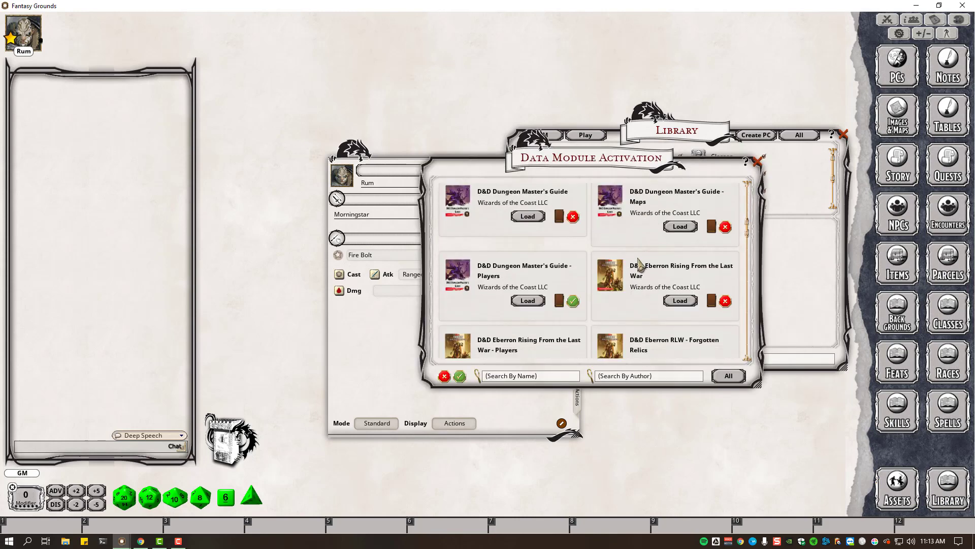
{"action": "scroll", "coordinate": [594, 254], "scroll_direction": "down", "scroll_amount": 5}
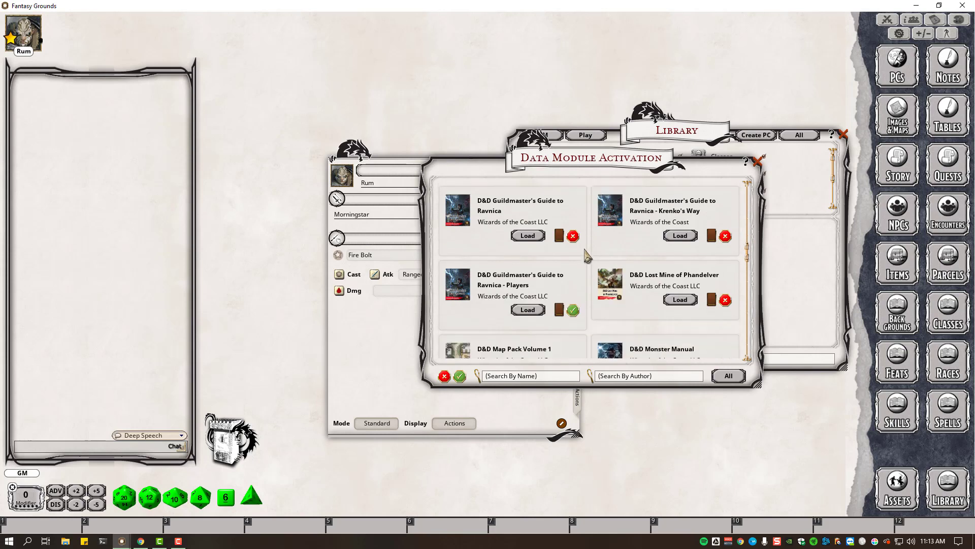
{"action": "scroll", "coordinate": [586, 254], "scroll_direction": "down", "scroll_amount": 2}
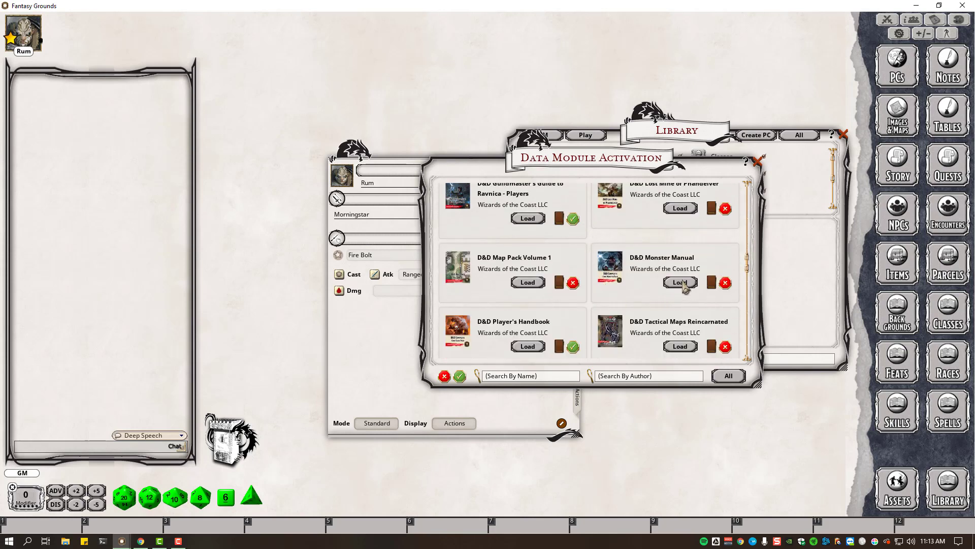
{"action": "left_click", "coordinate": [682, 283]}
{"action": "left_click", "coordinate": [681, 209]}
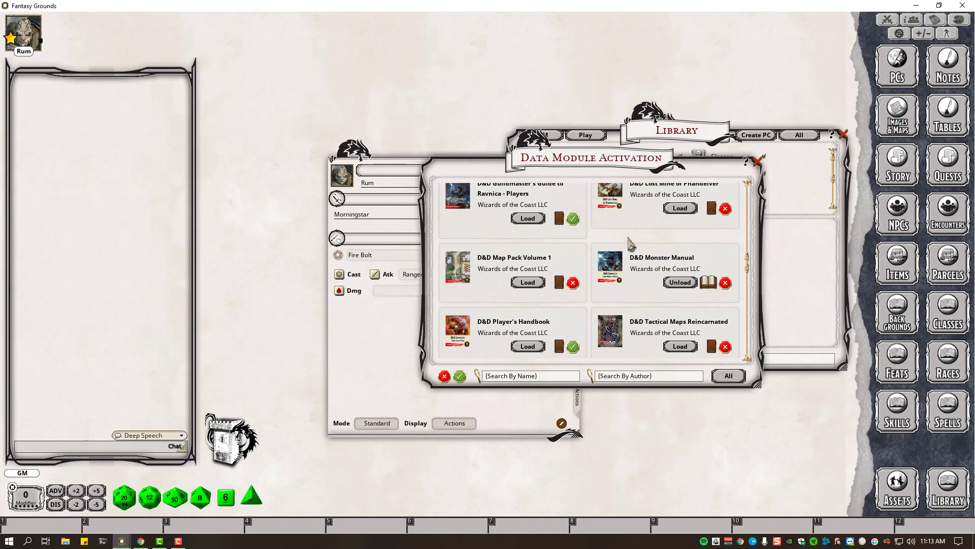
{"action": "left_click", "coordinate": [758, 163]}
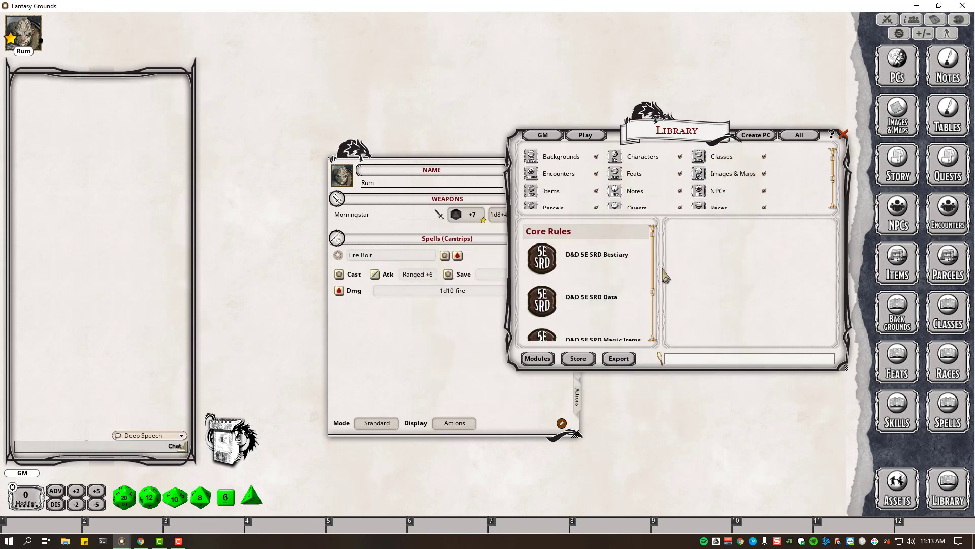
View which content categories the D&D Monster Manual offers in the Library, and close the Library.
{"action": "scroll", "coordinate": [635, 277], "scroll_direction": "down", "scroll_amount": 1}
{"action": "left_click", "coordinate": [598, 314]}
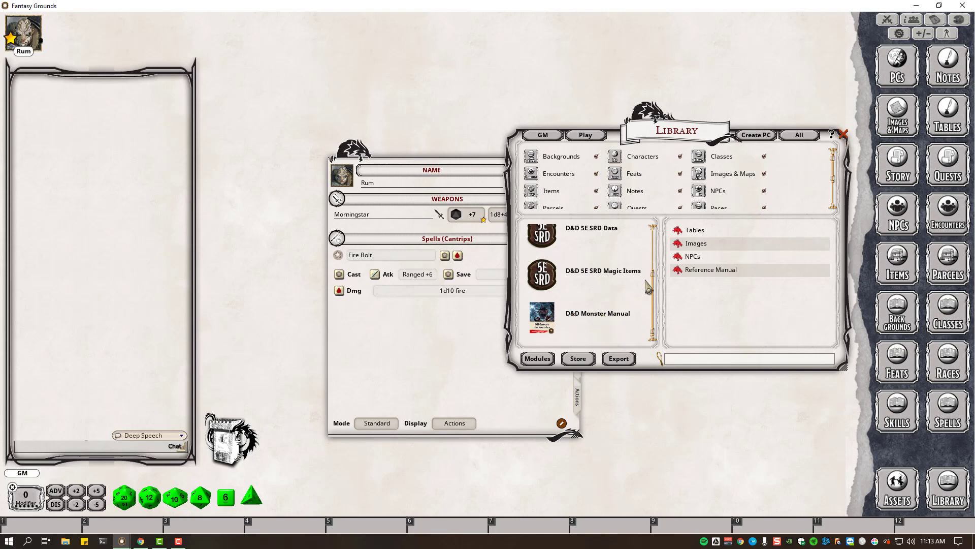
{"action": "left_click", "coordinate": [844, 135]}
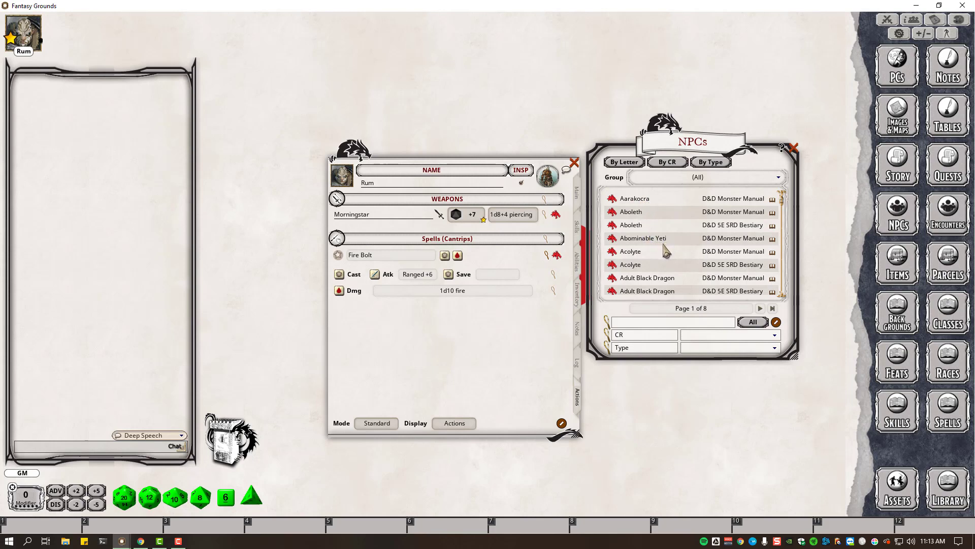
Look through the NPCs list for D&D Monster Manual entries, check the available group filters, and close the list.
{"action": "scroll", "coordinate": [666, 250], "scroll_direction": "down", "scroll_amount": 1}
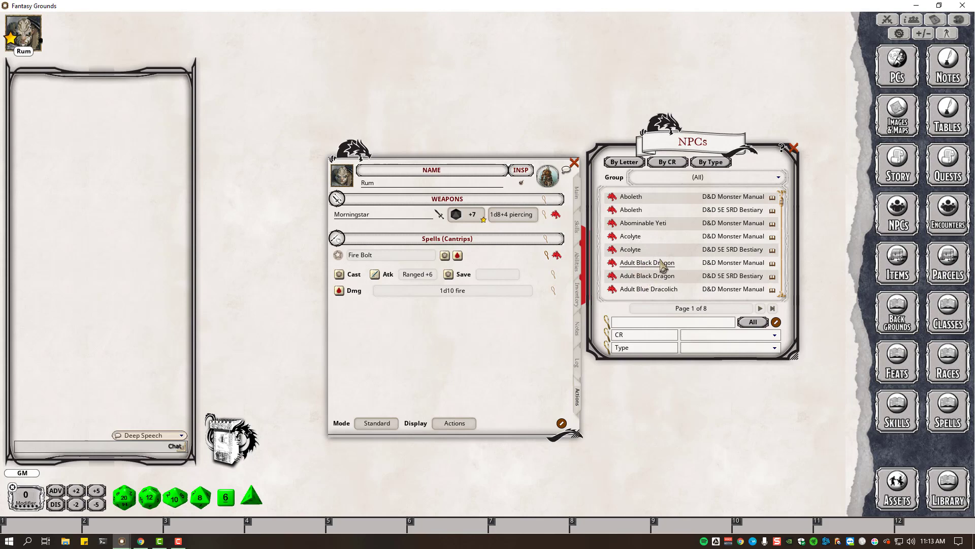
{"action": "scroll", "coordinate": [684, 265], "scroll_direction": "down", "scroll_amount": 2}
{"action": "scroll", "coordinate": [647, 257], "scroll_direction": "down", "scroll_amount": 11}
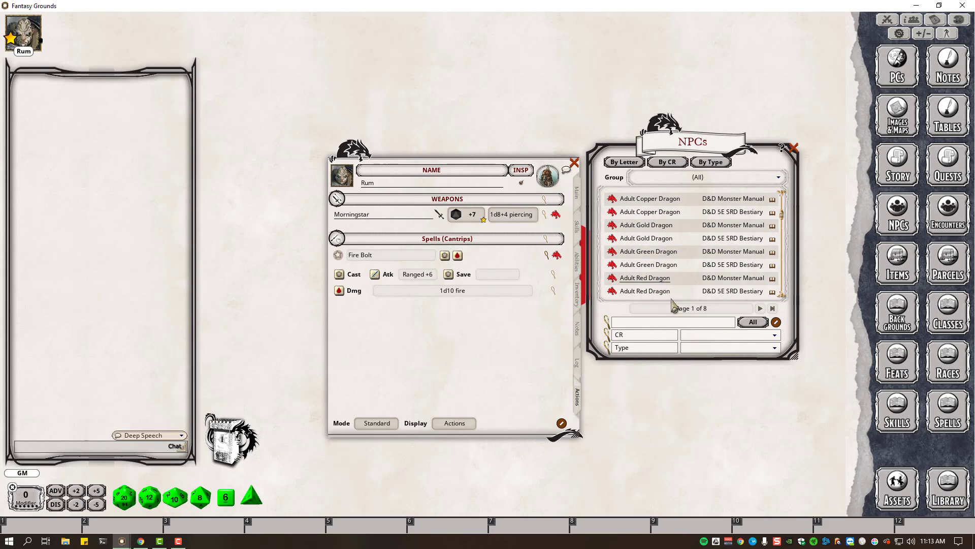
{"action": "scroll", "coordinate": [668, 253], "scroll_direction": "down", "scroll_amount": 4}
{"action": "scroll", "coordinate": [669, 253], "scroll_direction": "down", "scroll_amount": 6}
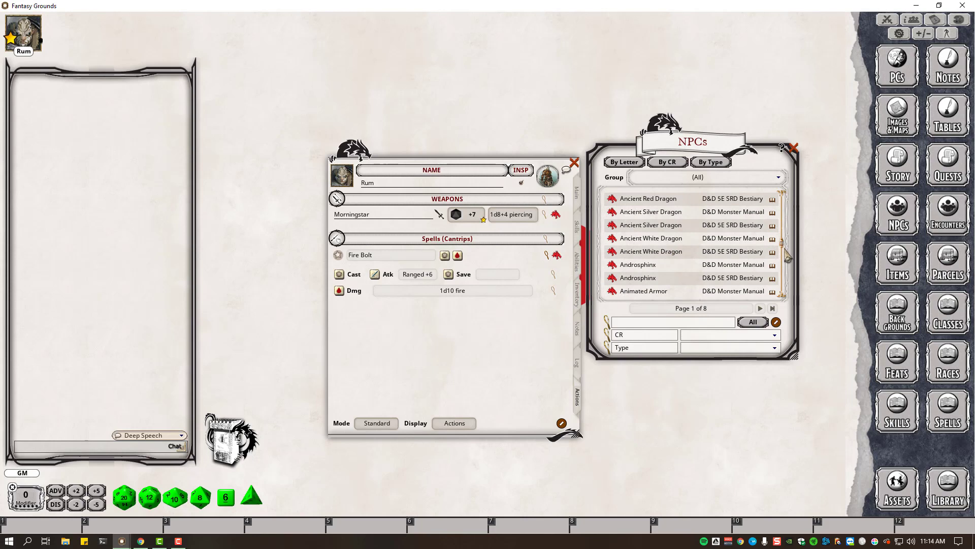
{"action": "left_click_drag", "start_coordinate": [782, 244], "coordinate": [782, 188]}
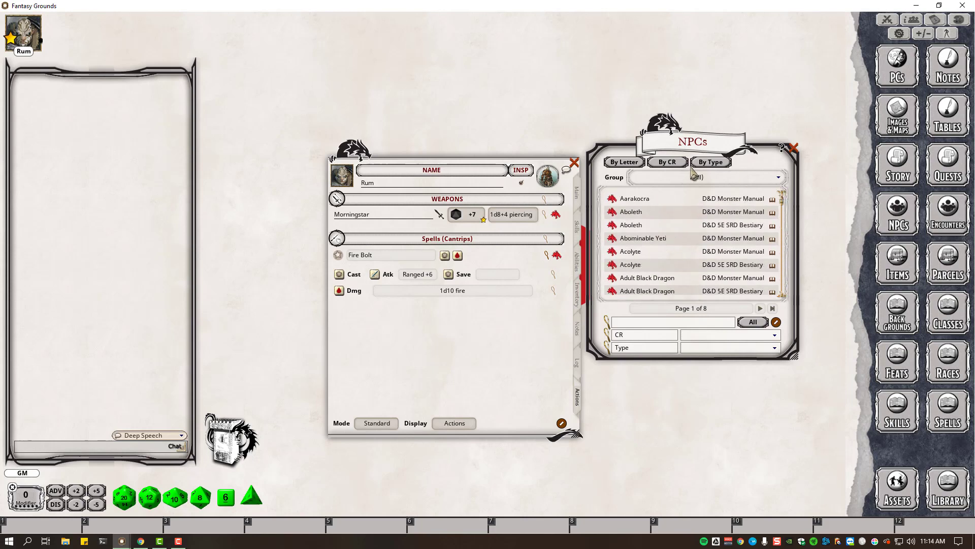
{"action": "left_click", "coordinate": [780, 178]}
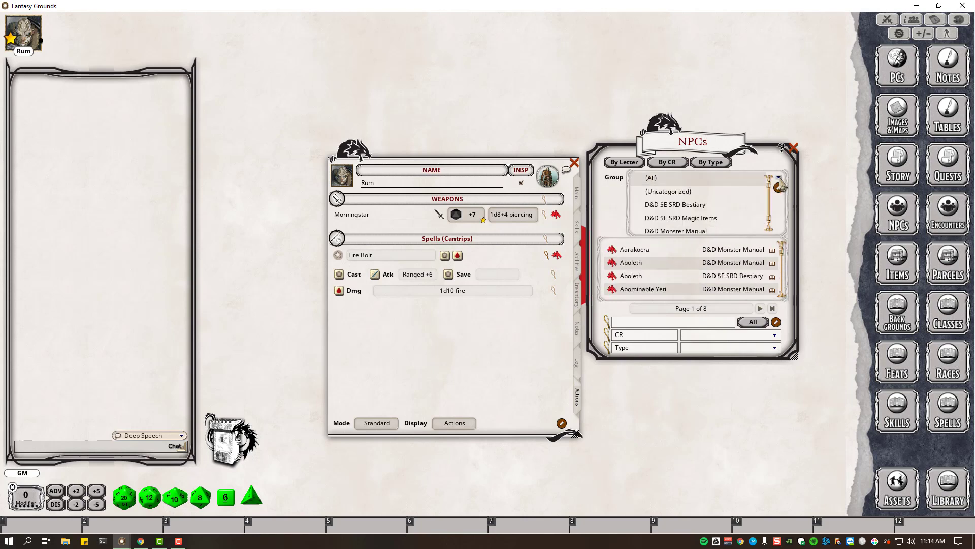
{"action": "left_click", "coordinate": [780, 181]}
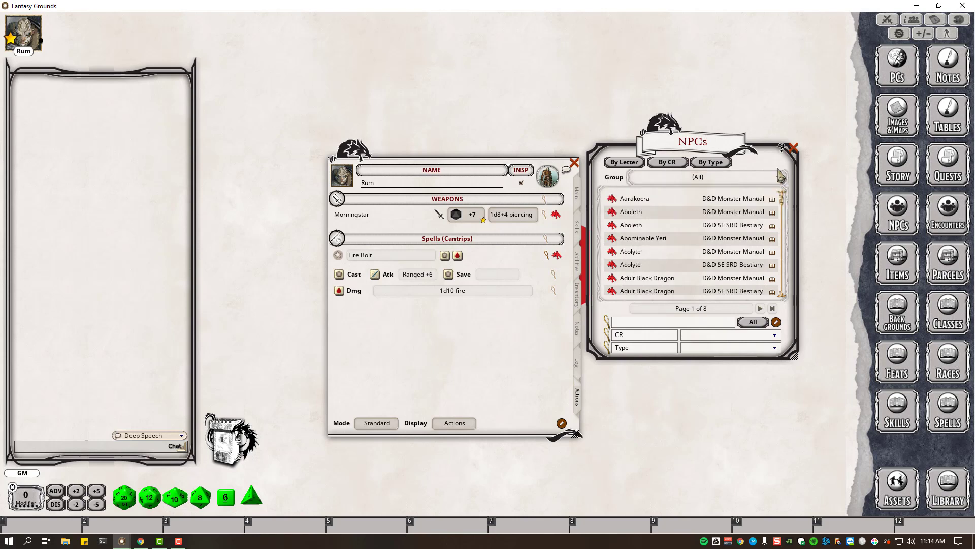
{"action": "left_click_drag", "start_coordinate": [732, 145], "coordinate": [739, 194]}
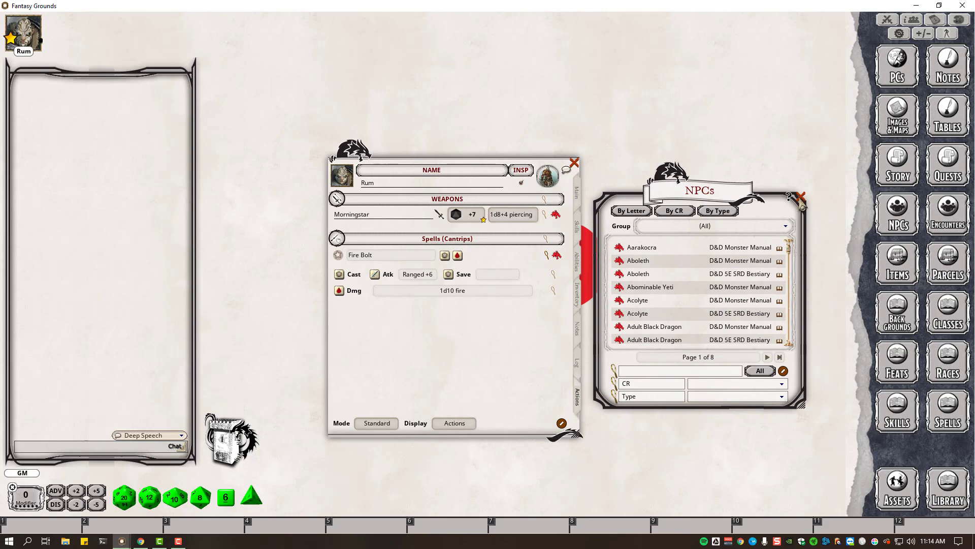
{"action": "left_click", "coordinate": [801, 197]}
Open the Combat Tracker and add the Aarakocra, the D&D 5E SRD Bestiary Aboleth and the Abominable Yeti from the NPCs list.
{"action": "left_click", "coordinate": [887, 20]}
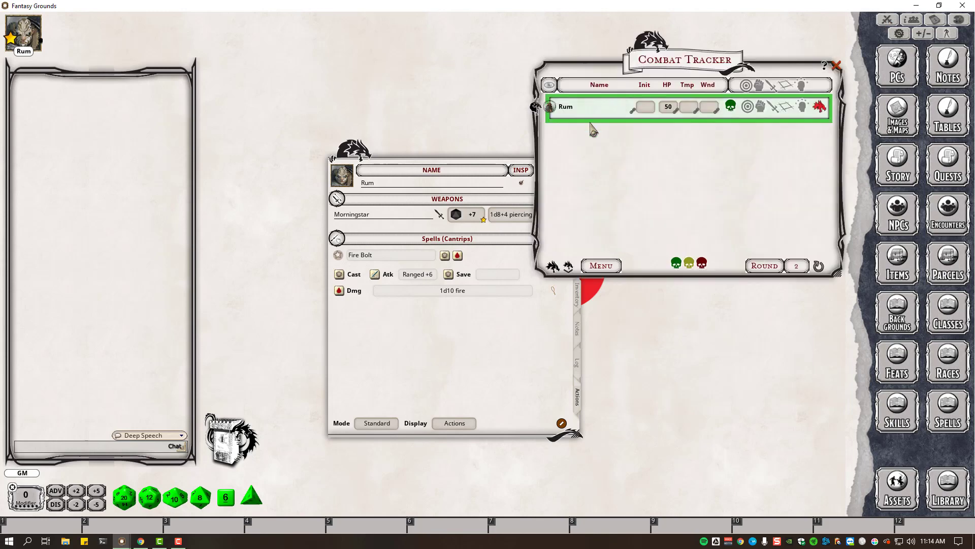
{"action": "left_click", "coordinate": [525, 168]}
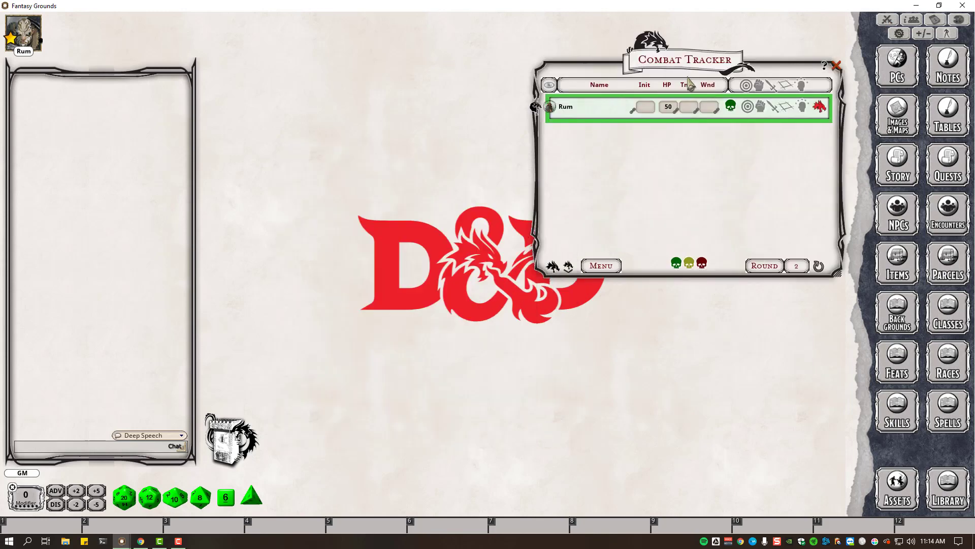
{"action": "left_click_drag", "start_coordinate": [701, 59], "coordinate": [464, 132]}
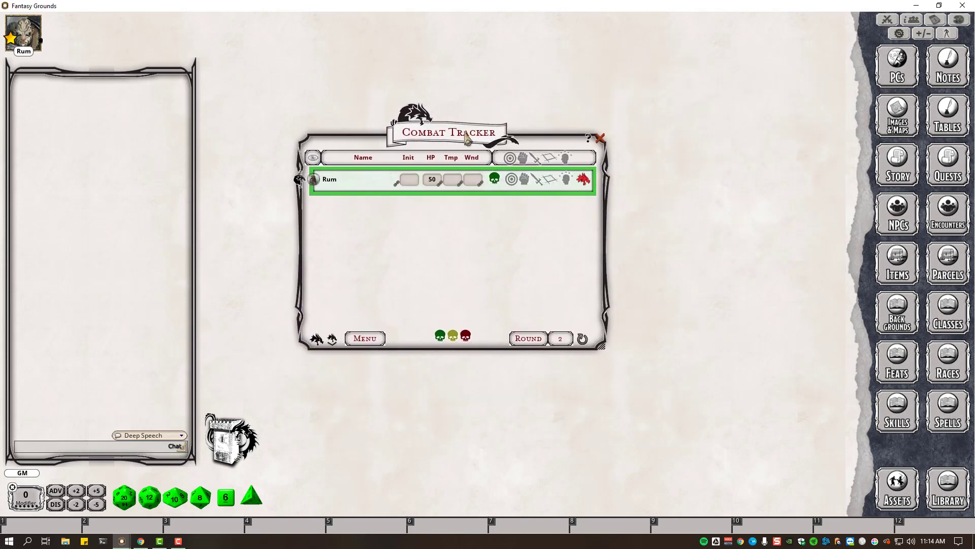
{"action": "left_click", "coordinate": [898, 216]}
{"action": "left_click_drag", "start_coordinate": [697, 203], "coordinate": [823, 205]}
{"action": "left_click_drag", "start_coordinate": [721, 255], "coordinate": [486, 244]}
{"action": "left_click_drag", "start_coordinate": [746, 277], "coordinate": [409, 291]}
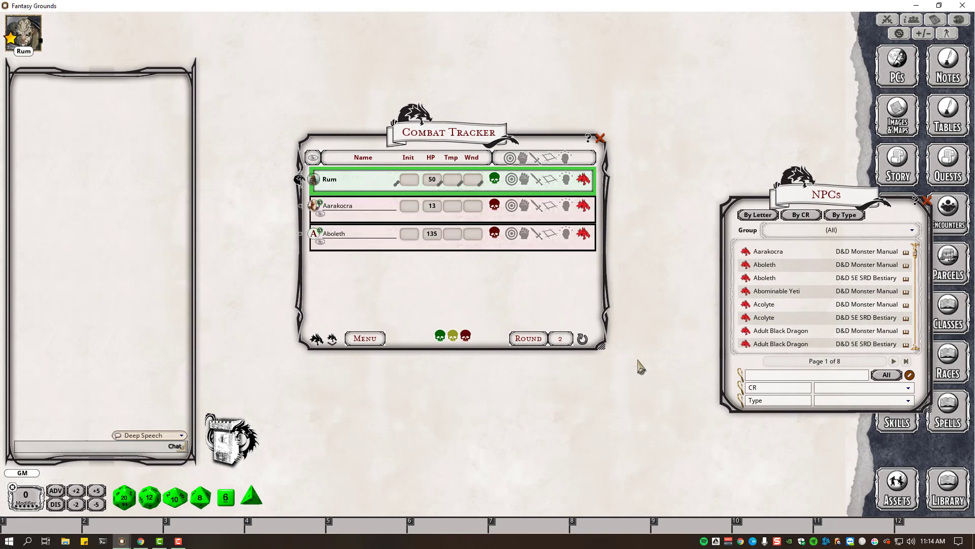
{"action": "left_click", "coordinate": [776, 375]}
{"action": "left_click_drag", "start_coordinate": [742, 291], "coordinate": [443, 320]}
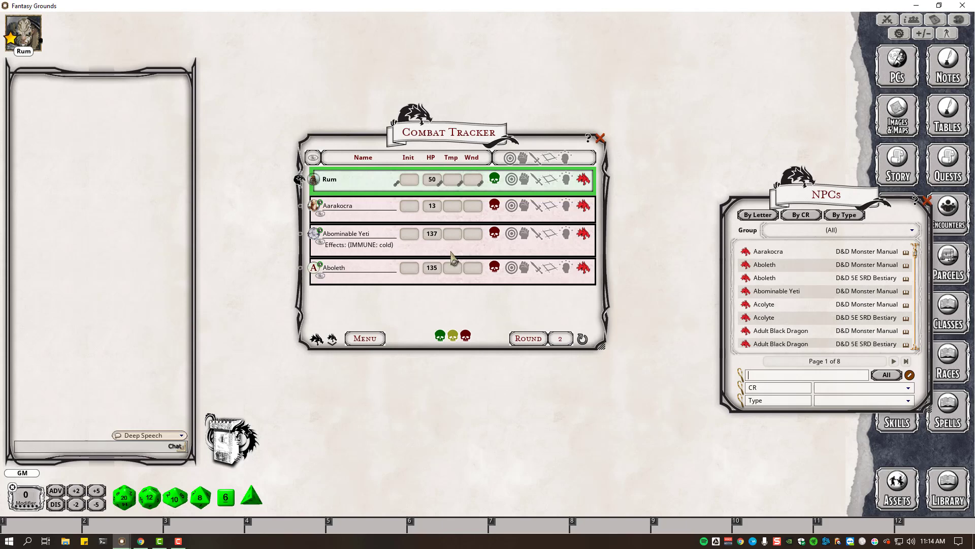
Delete all the added NPCs from the Combat Tracker at once, and close the tracker and the NPCs list.
{"action": "right_click", "coordinate": [377, 337]}
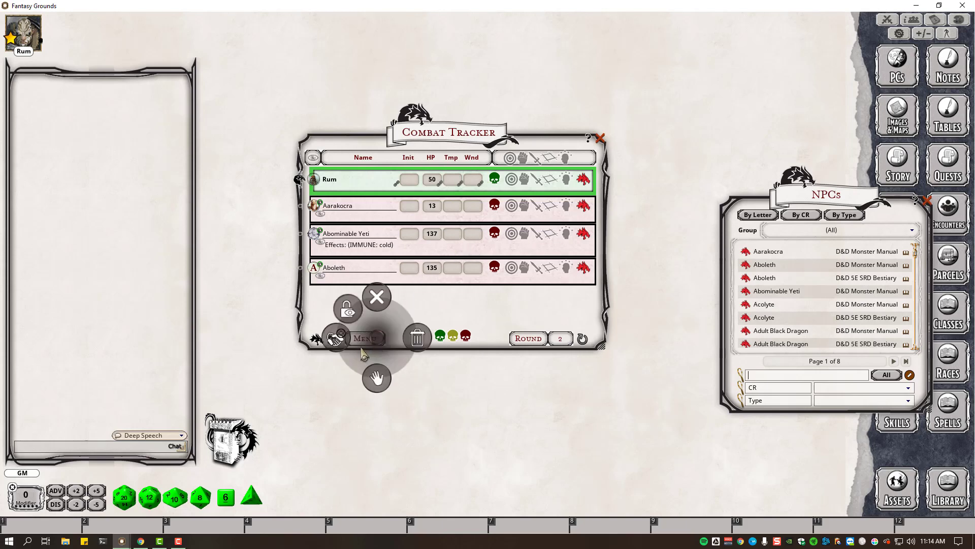
{"action": "left_click", "coordinate": [417, 299]}
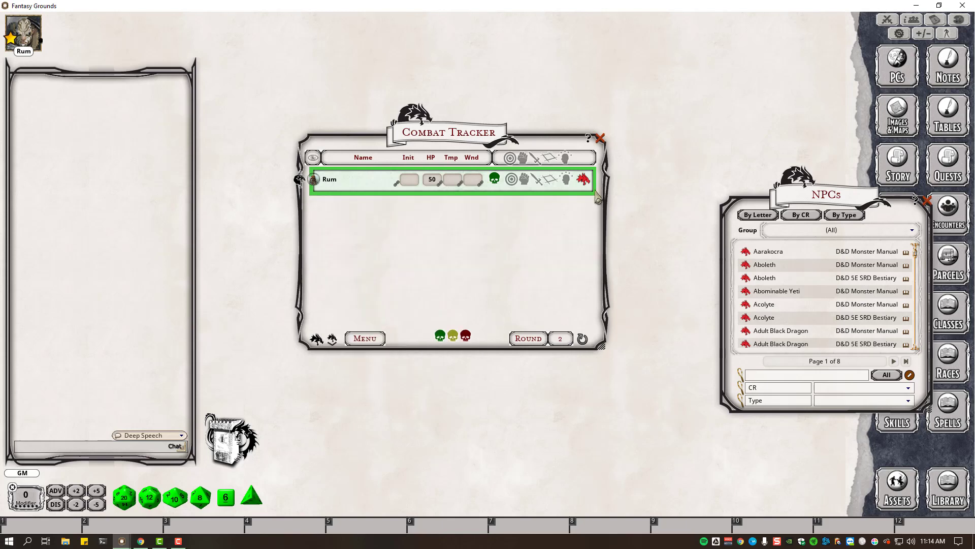
{"action": "left_click", "coordinate": [600, 138]}
{"action": "left_click_drag", "start_coordinate": [868, 216], "coordinate": [778, 225]}
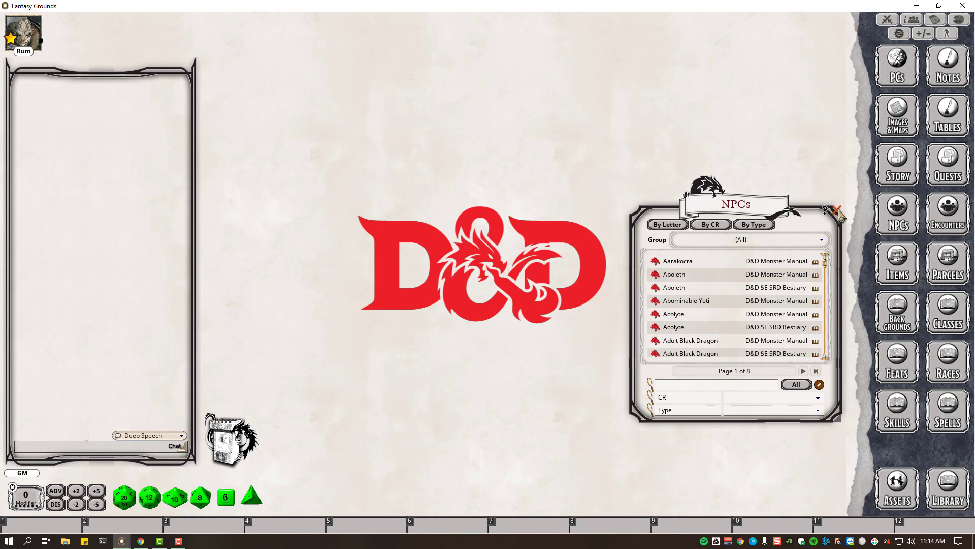
{"action": "left_click", "coordinate": [838, 212]}
Delete the Morningstar from the character's inventory, and close the character sheet.
{"action": "double_click", "coordinate": [44, 52]}
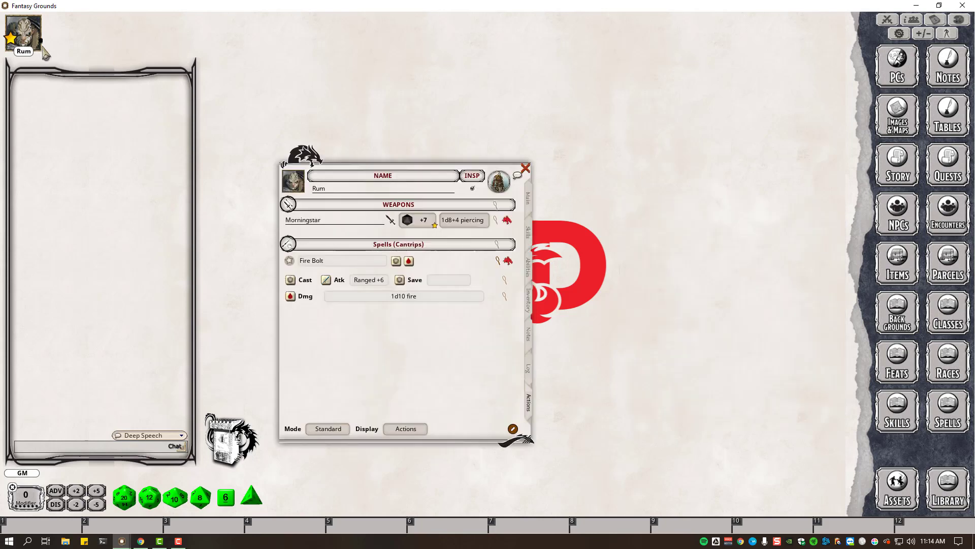
{"action": "left_click", "coordinate": [531, 305]}
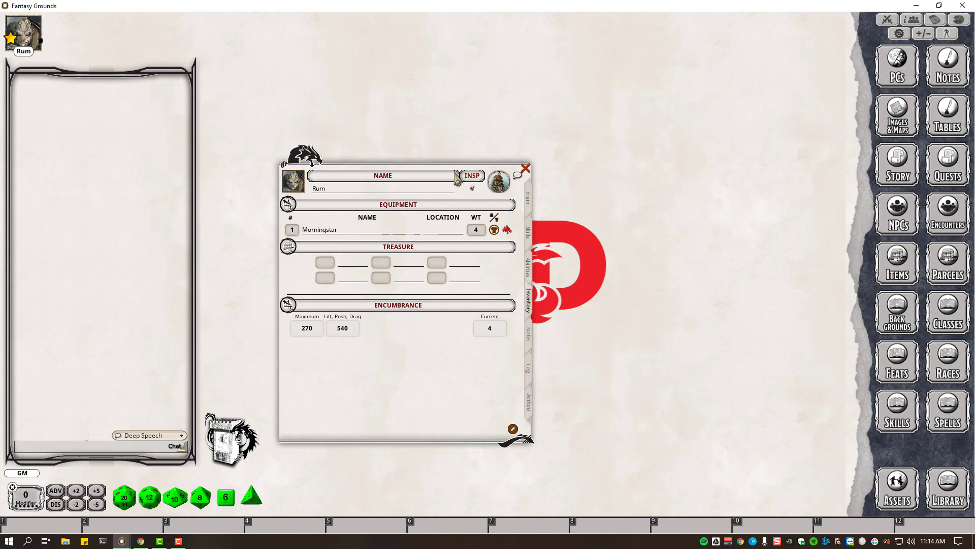
{"action": "left_click_drag", "start_coordinate": [457, 178], "coordinate": [730, 168]}
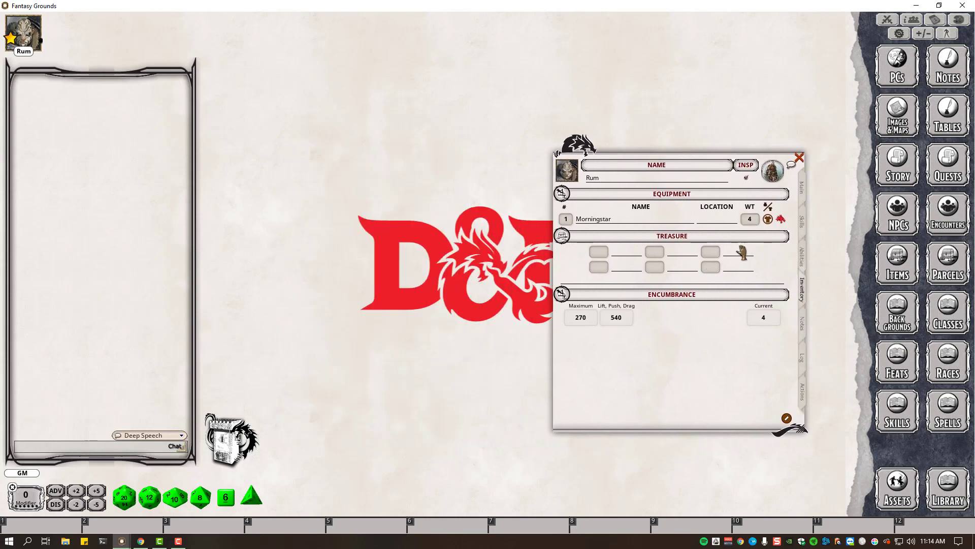
{"action": "right_click", "coordinate": [648, 222]}
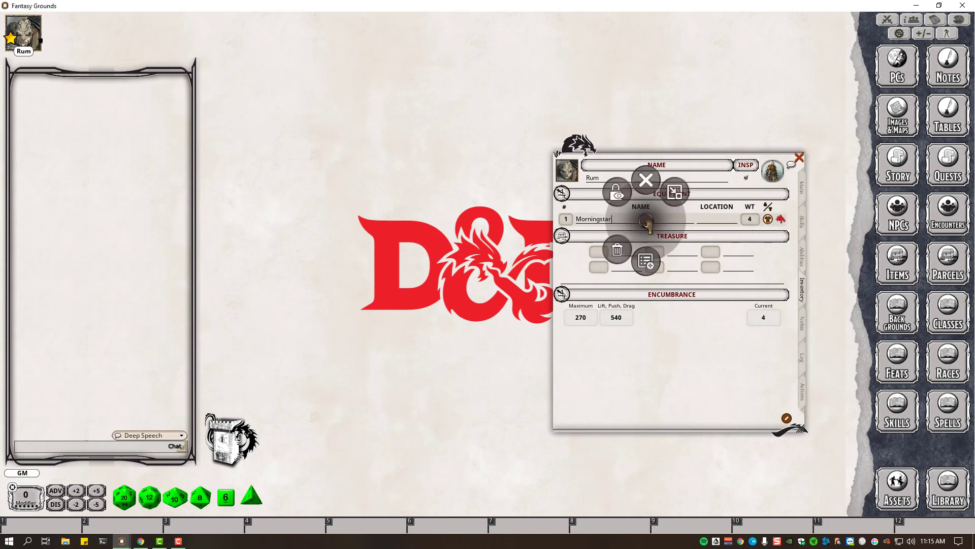
{"action": "left_click", "coordinate": [630, 251]}
{"action": "left_click", "coordinate": [577, 249]}
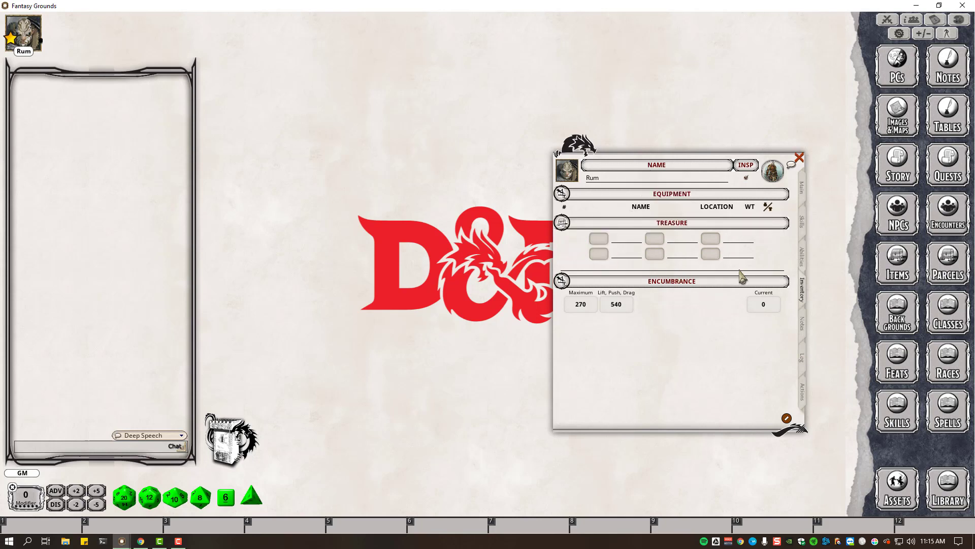
{"action": "left_click", "coordinate": [799, 158]}
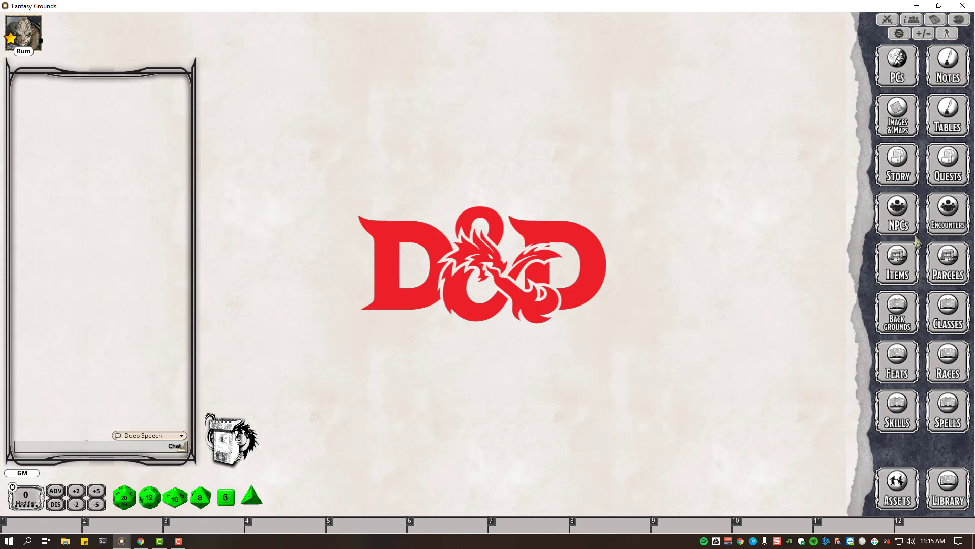
Open the character list and delete the existing Rum character.
{"action": "left_click", "coordinate": [895, 71]}
{"action": "right_click", "coordinate": [389, 248]}
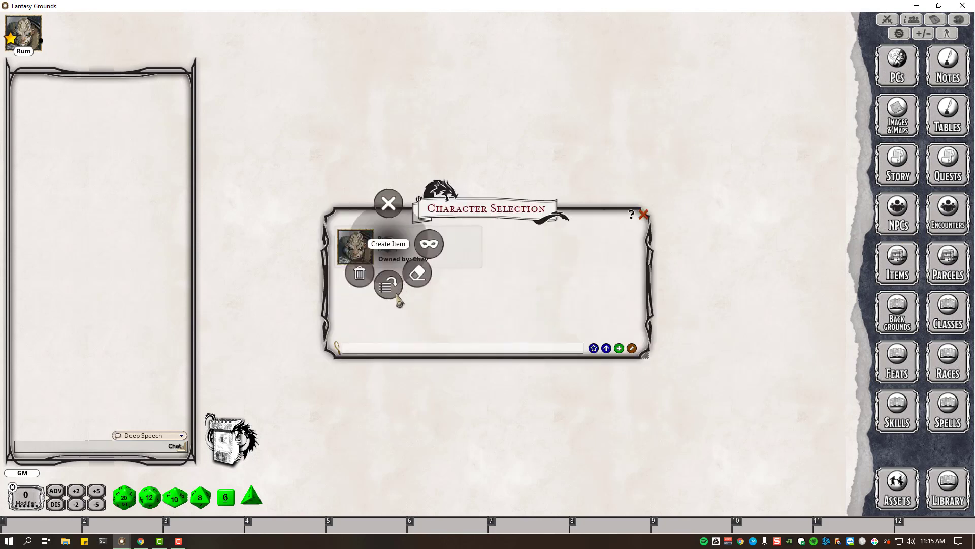
{"action": "left_click", "coordinate": [371, 280]}
{"action": "mouse_move", "coordinate": [517, 203]}
{"action": "left_mouse_down"}
{"action": "mouse_move", "coordinate": [438, 94]}
{"action": "mouse_move", "coordinate": [652, 245]}
{"action": "mouse_move", "coordinate": [537, 235]}
{"action": "mouse_move", "coordinate": [521, 200]}
{"action": "left_mouse_up"}
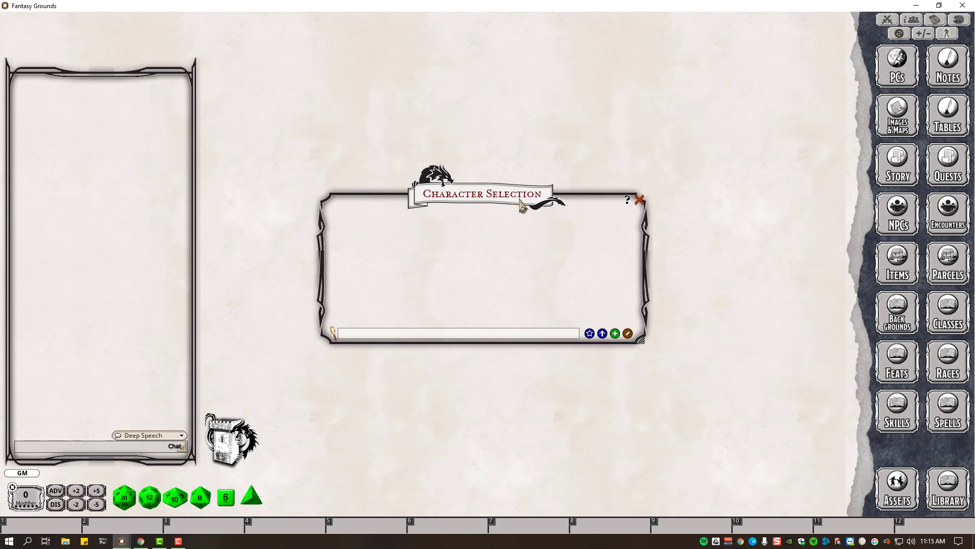
Create a new character in the character list and name it Rum on its sheet.
{"action": "right_click", "coordinate": [539, 238]}
{"action": "left_click", "coordinate": [553, 275]}
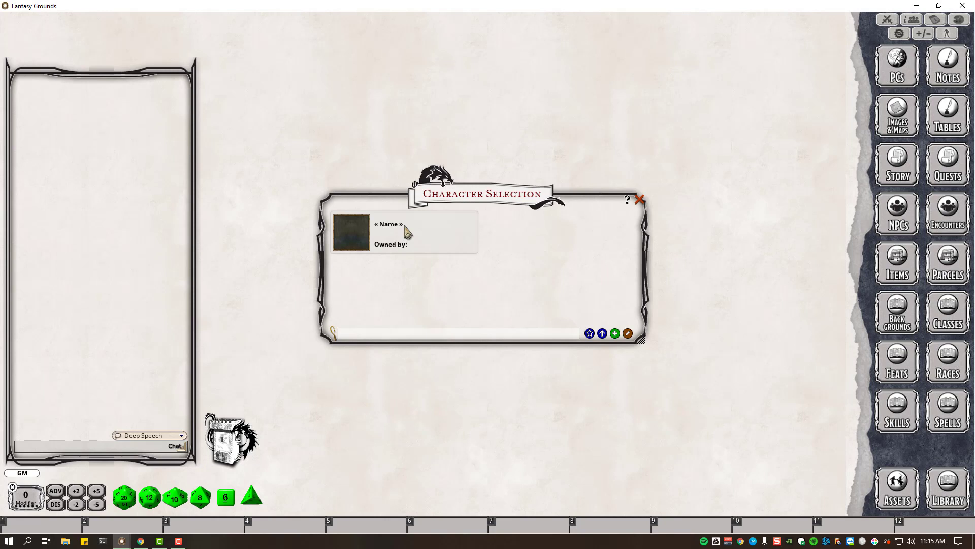
{"action": "left_click", "coordinate": [406, 231]}
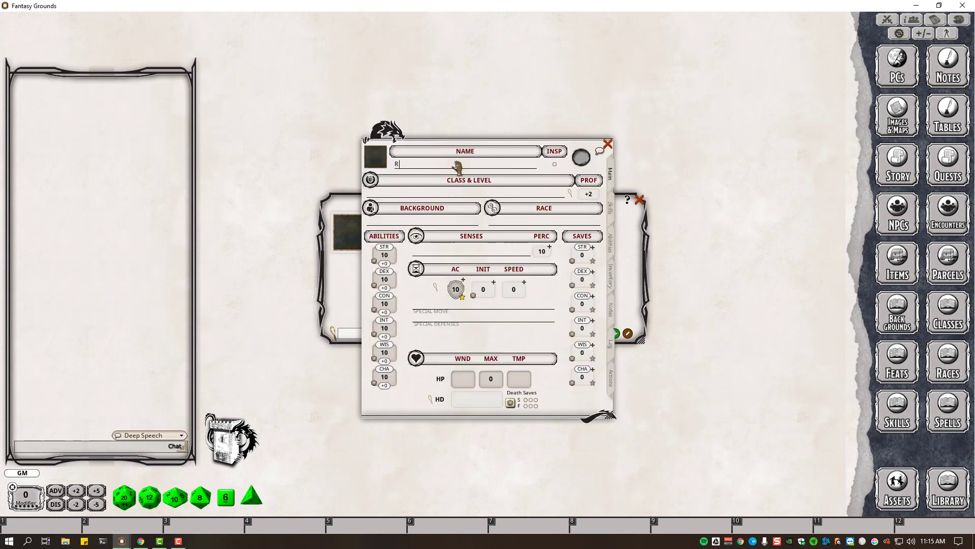
Choose the grey, tattooed goliath face as the new character's portrait.
{"action": "left_click", "coordinate": [373, 151]}
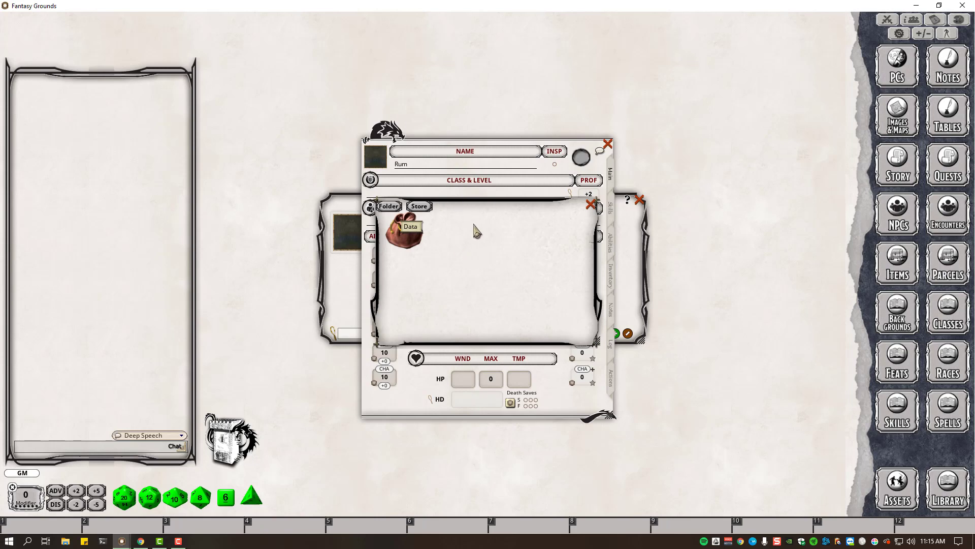
{"action": "scroll", "coordinate": [406, 239], "scroll_direction": "down", "scroll_amount": 10}
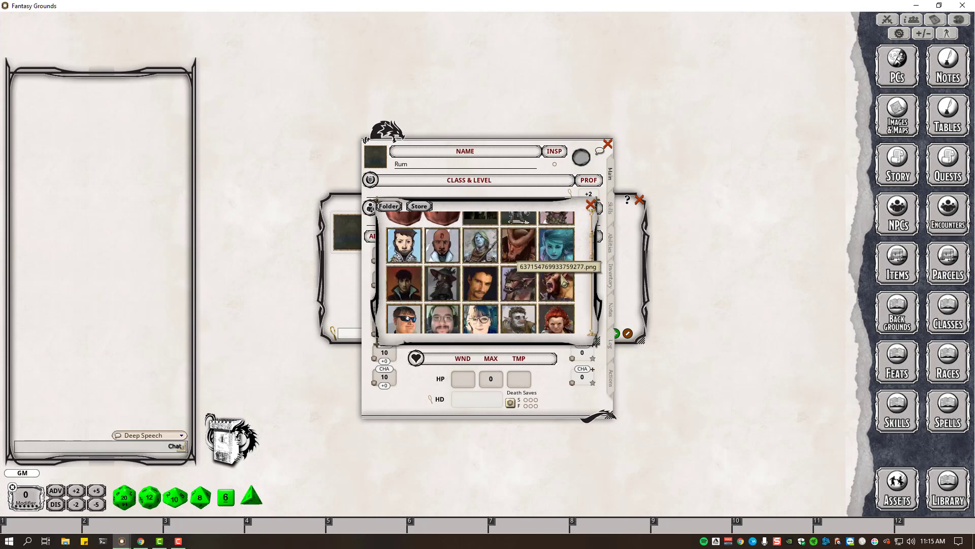
{"action": "left_click", "coordinate": [556, 253]}
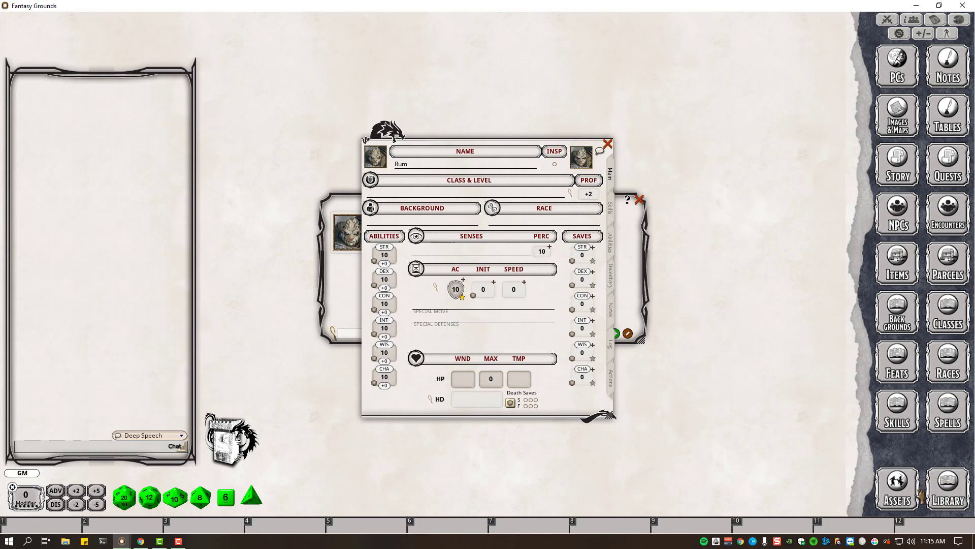
Search the token assets for goliath, assign Goliath.png as the character's token, and close the Assets and Character Selection windows.
{"action": "left_click", "coordinate": [895, 483]}
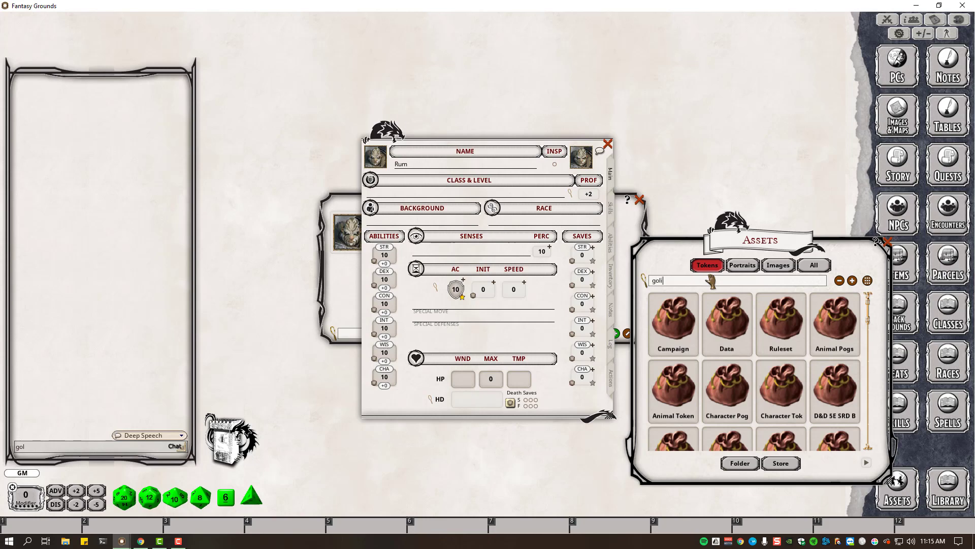
{"action": "key", "text": "Return"}
{"action": "left_click_drag", "start_coordinate": [674, 340], "coordinate": [581, 157]}
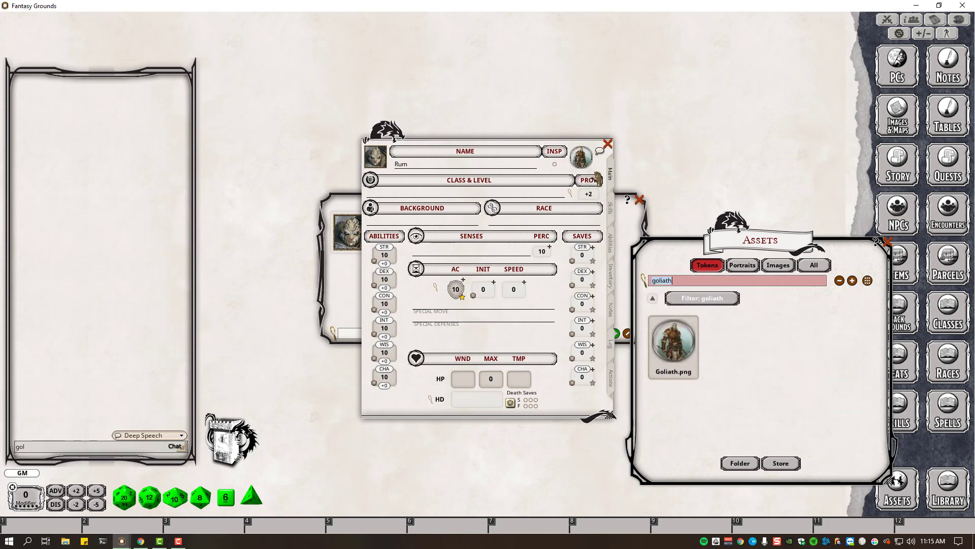
{"action": "left_click", "coordinate": [887, 242]}
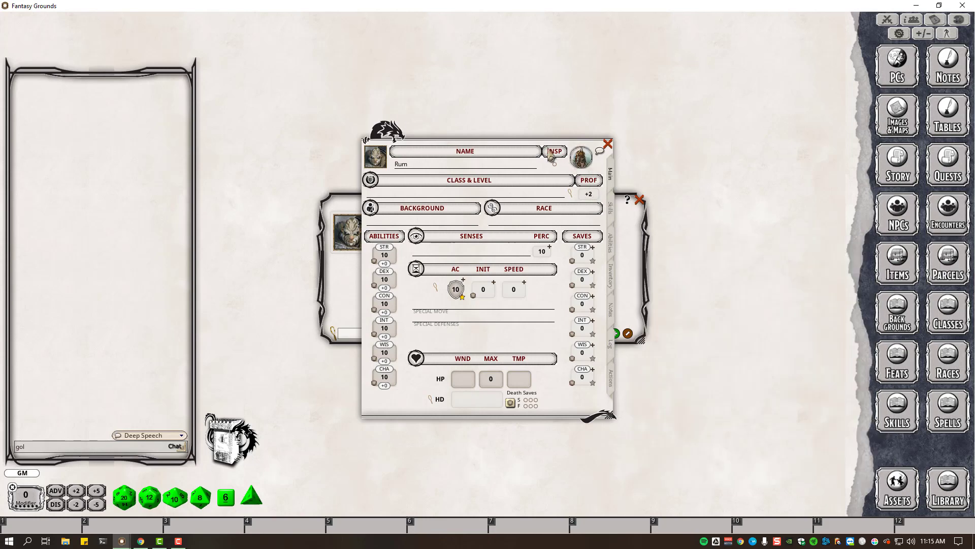
{"action": "mouse_move", "coordinate": [488, 150]}
{"action": "left_mouse_down"}
{"action": "mouse_move", "coordinate": [783, 158]}
{"action": "mouse_move", "coordinate": [480, 137]}
{"action": "mouse_move", "coordinate": [488, 133]}
{"action": "left_mouse_up"}
{"action": "left_click", "coordinate": [495, 199]}
{"action": "left_click", "coordinate": [641, 202]}
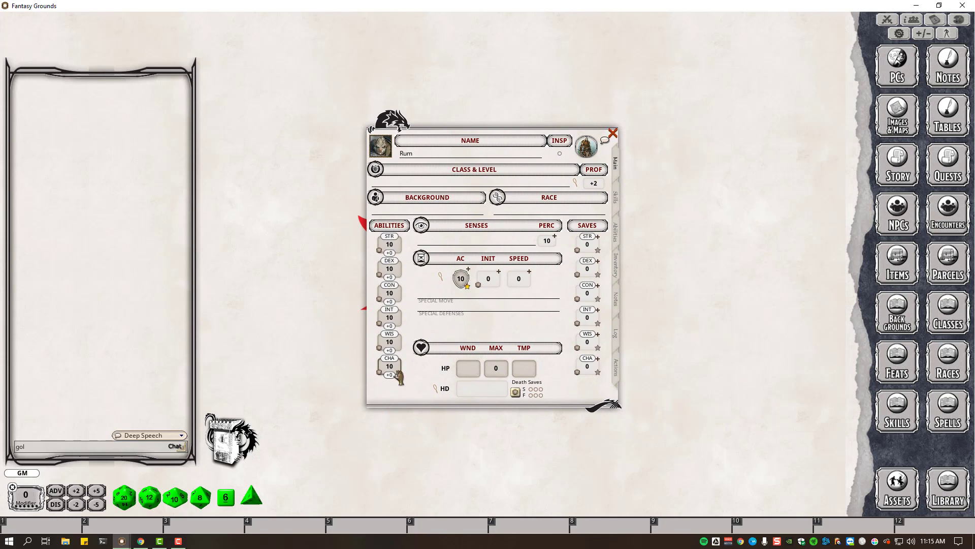
Switch to Chrome, close the portrait image page, and return to the D&D Beyond Fire Bolt page.
{"action": "left_click", "coordinate": [141, 540]}
{"action": "left_click", "coordinate": [71, 8]}
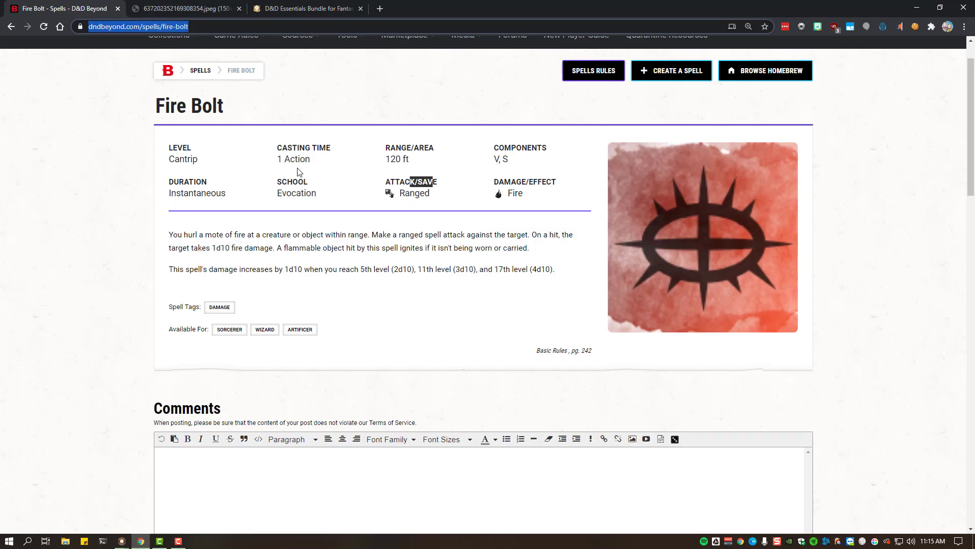
{"action": "left_click", "coordinate": [206, 10]}
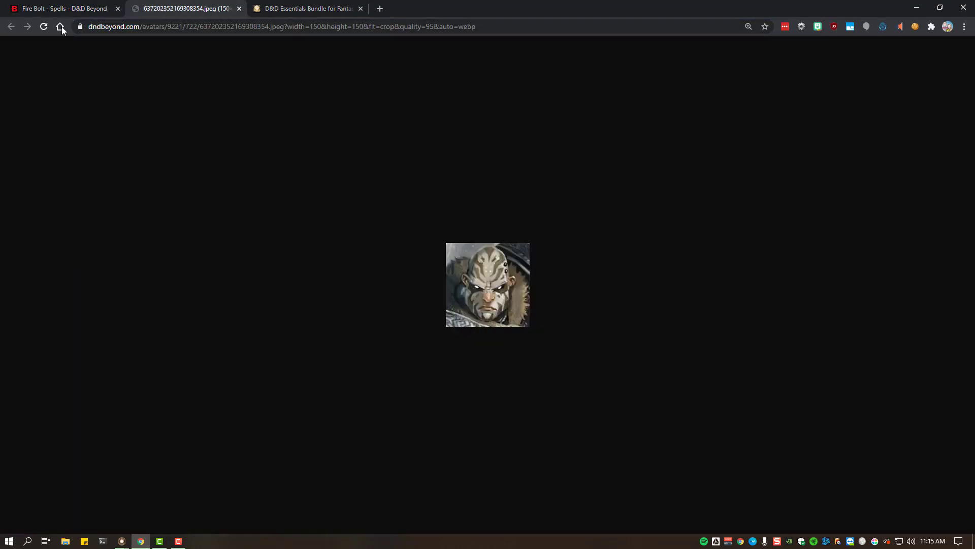
{"action": "left_click", "coordinate": [241, 10]}
{"action": "left_click", "coordinate": [110, 15]}
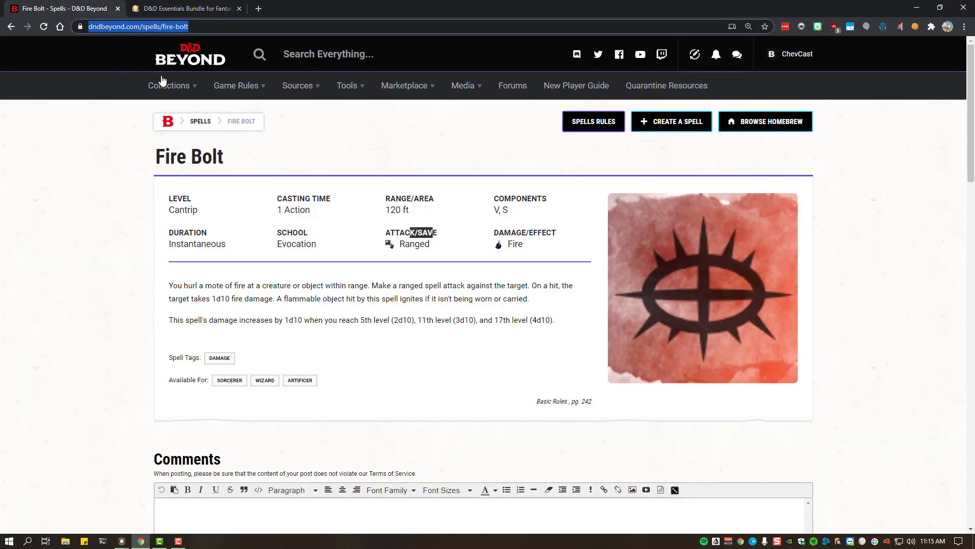
Open Rum from My Characters on D&D Beyond and go to the ability scores in the Character Builder.
{"action": "mouse_move", "coordinate": [193, 89]}
{"action": "left_click", "coordinate": [218, 158]}
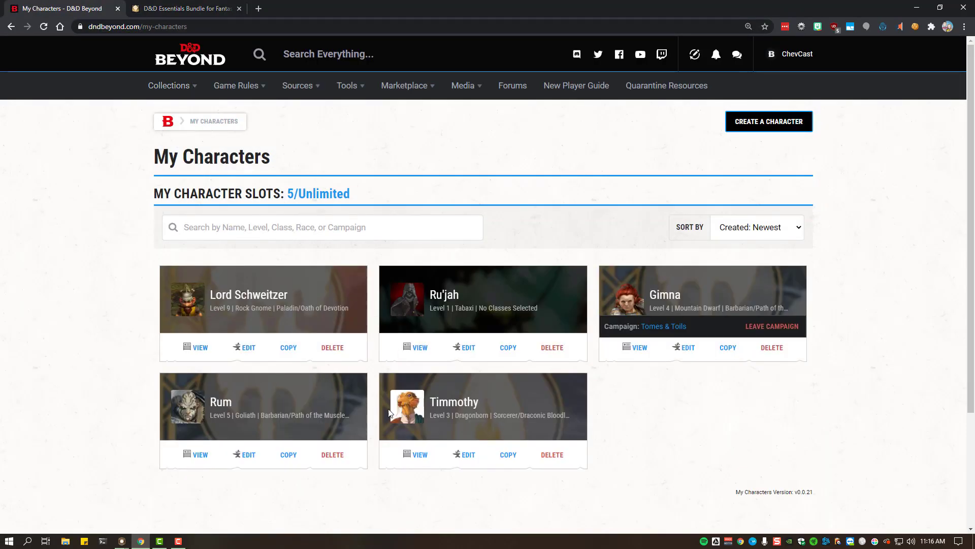
{"action": "left_click", "coordinate": [186, 457]}
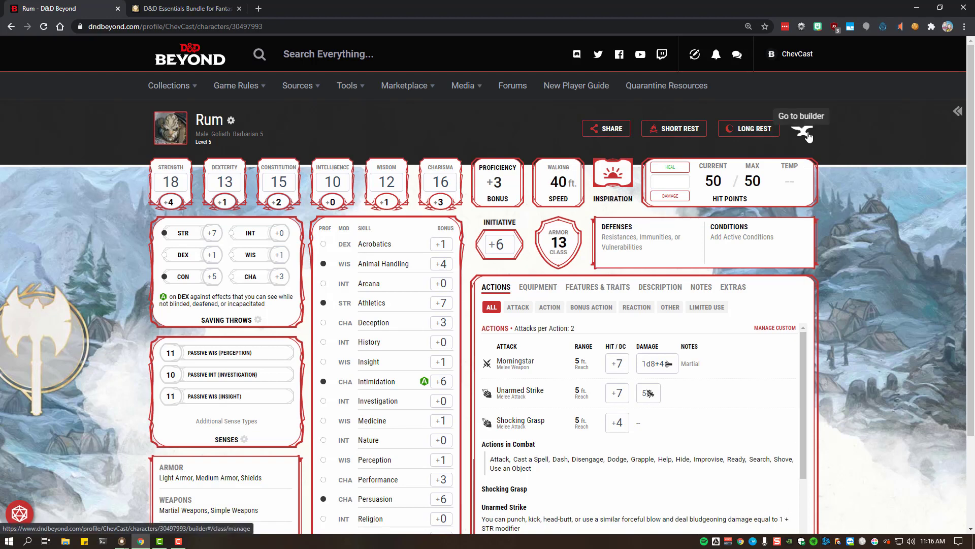
{"action": "left_click", "coordinate": [805, 132]}
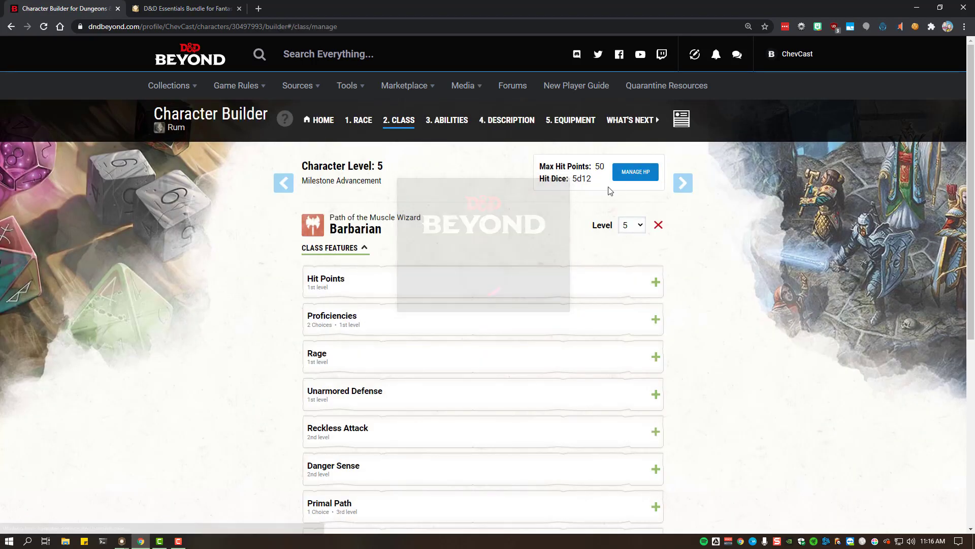
{"action": "left_click", "coordinate": [447, 122]}
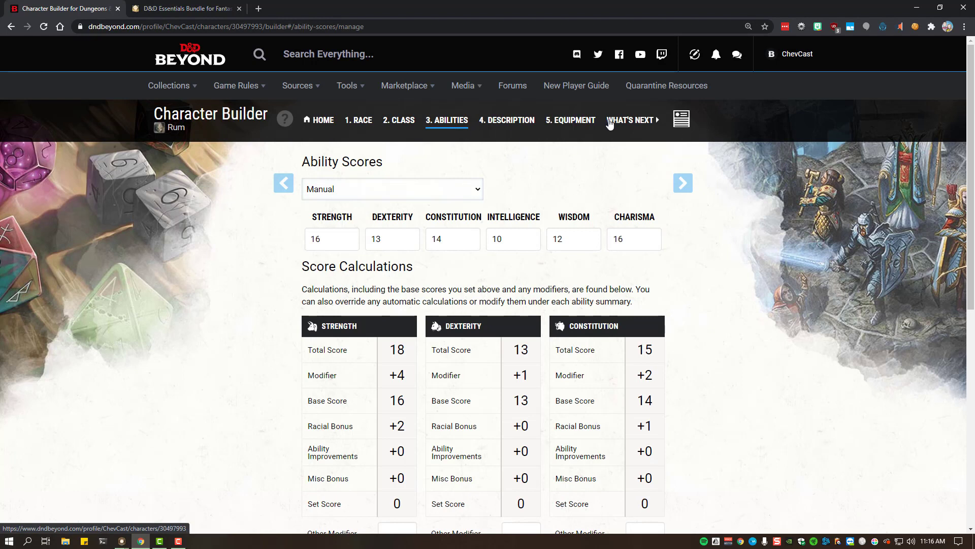
Review Rum's six manually entered base ability scores and compare them with the totals on the D&D Beyond character sheet.
{"action": "left_click", "coordinate": [346, 238]}
{"action": "key", "text": "Tab"}
{"action": "key", "text": "Tab"}
{"action": "key", "text": "Tab"}
{"action": "key", "text": "Tab"}
{"action": "key", "text": "Tab"}
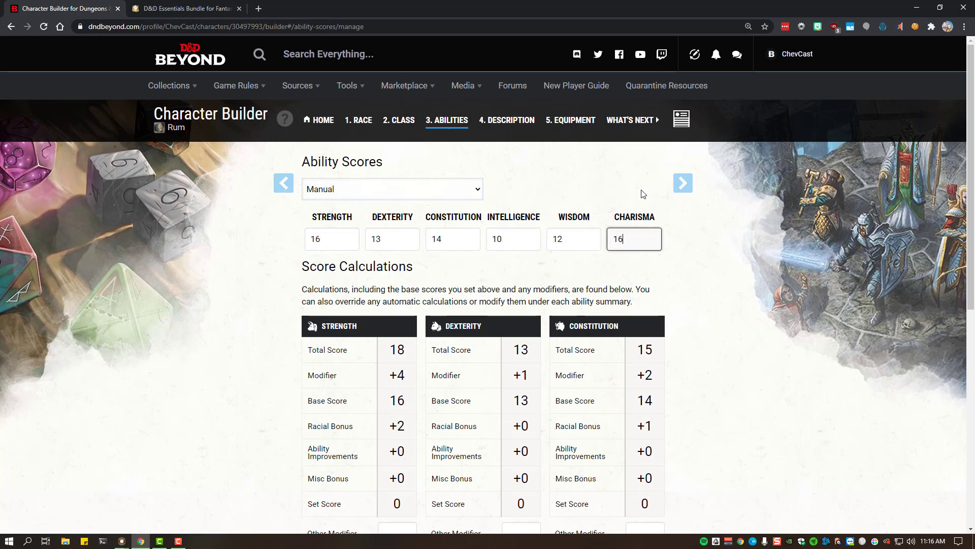
{"action": "left_click", "coordinate": [679, 122]}
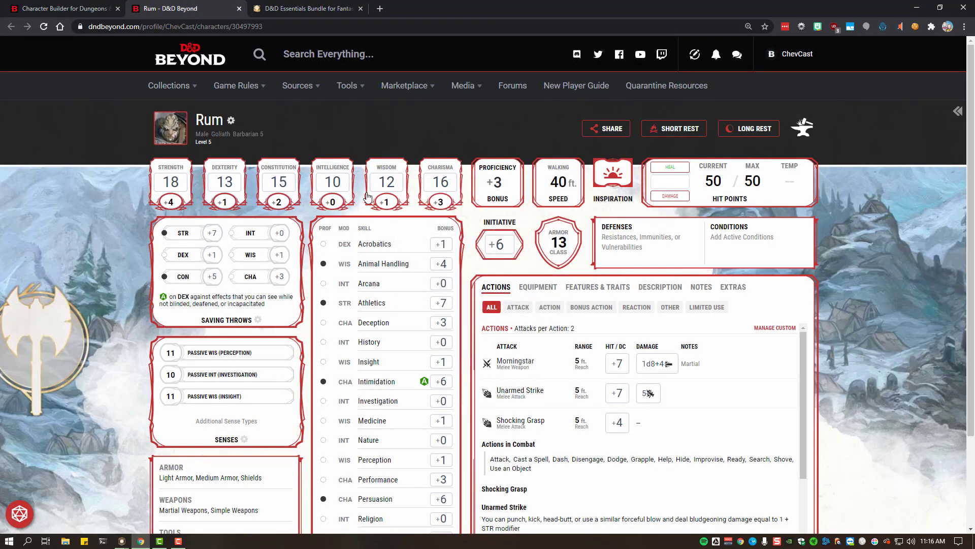
{"action": "key", "text": "ctrl+shift+Tab"}
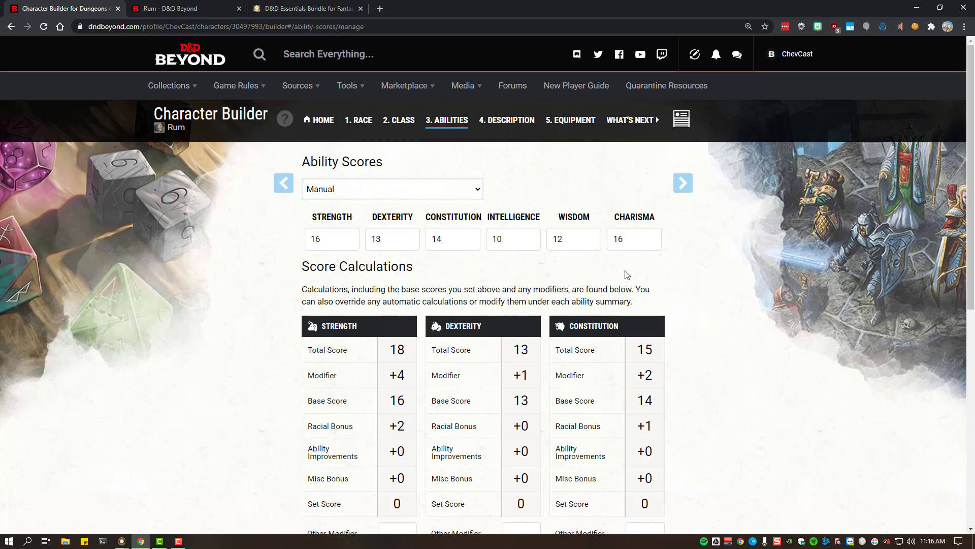
Examine the score calculations in the Character Builder, comparing Strength's total score with its base score and racial bonus.
{"action": "scroll", "coordinate": [442, 239], "scroll_direction": "down", "scroll_amount": 4}
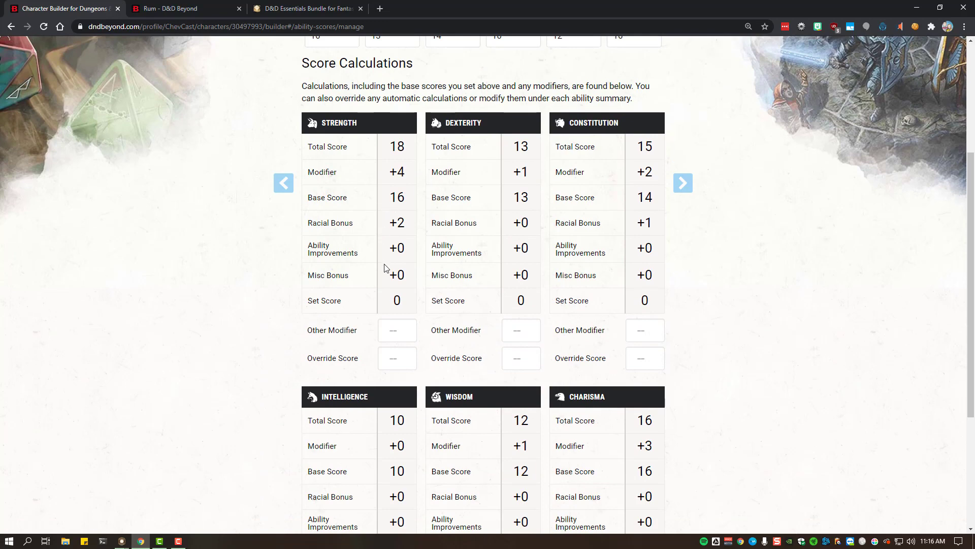
{"action": "left_click_drag", "start_coordinate": [384, 150], "coordinate": [396, 150]}
{"action": "scroll", "coordinate": [491, 203], "scroll_direction": "up", "scroll_amount": 2}
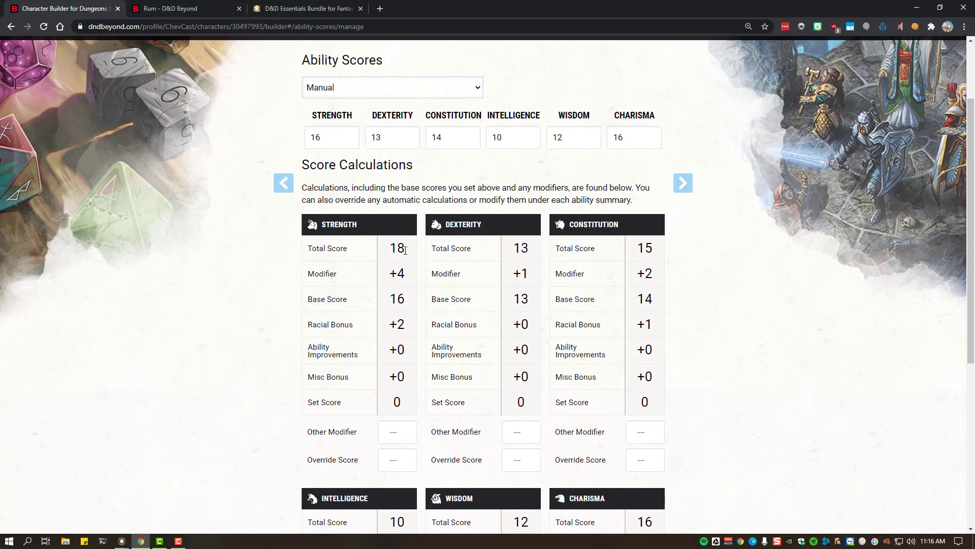
{"action": "left_click_drag", "start_coordinate": [405, 250], "coordinate": [373, 252]}
{"action": "scroll", "coordinate": [414, 247], "scroll_direction": "up", "scroll_amount": 2}
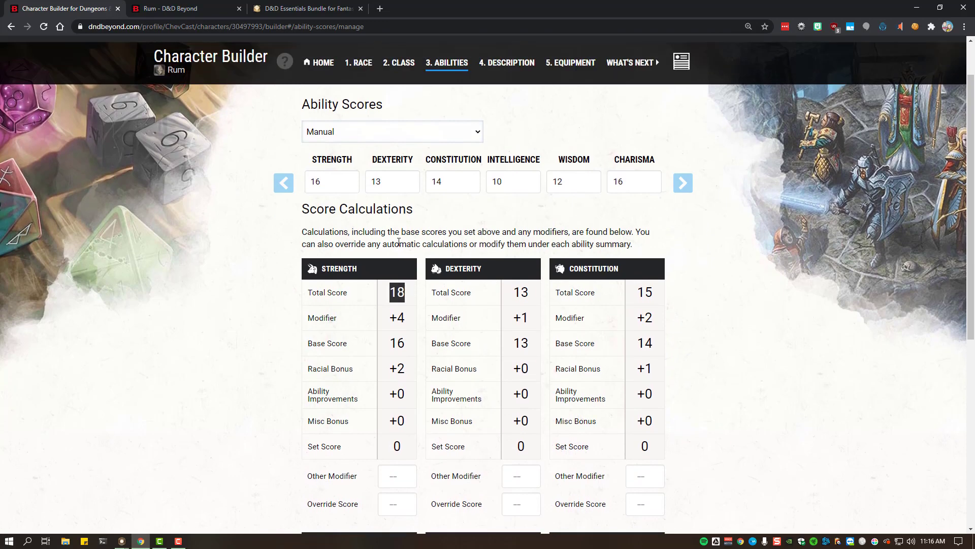
{"action": "left_click", "coordinate": [347, 245]}
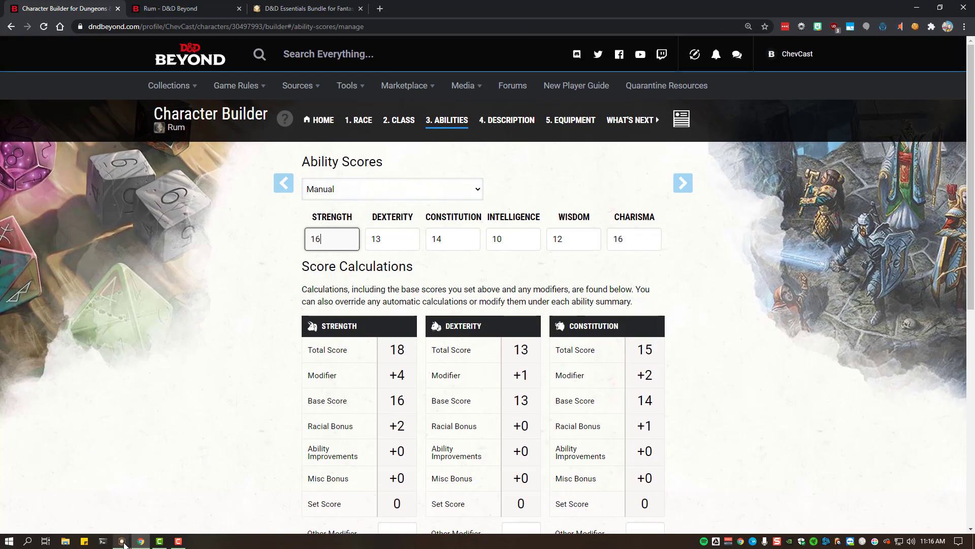
Switch to Fantasy Grounds and set Rum's base abilities to STR 16, DEX 13, CON 14, WIS 12 and CHA 16, checking against D&D Beyond.
{"action": "left_click", "coordinate": [183, 495]}
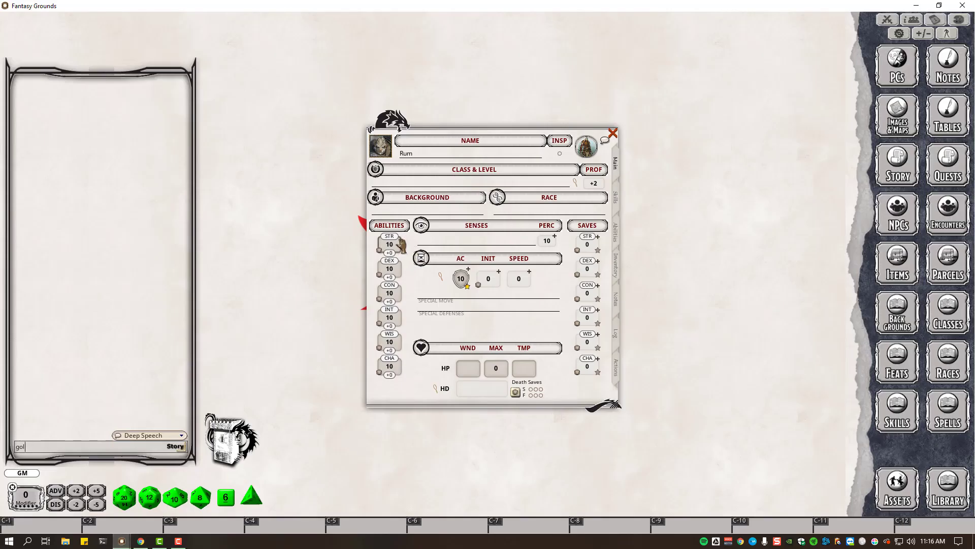
{"action": "scroll", "coordinate": [400, 245], "scroll_direction": "up", "scroll_amount": 1}
{"action": "scroll", "coordinate": [400, 268], "scroll_direction": "up", "scroll_amount": 3}
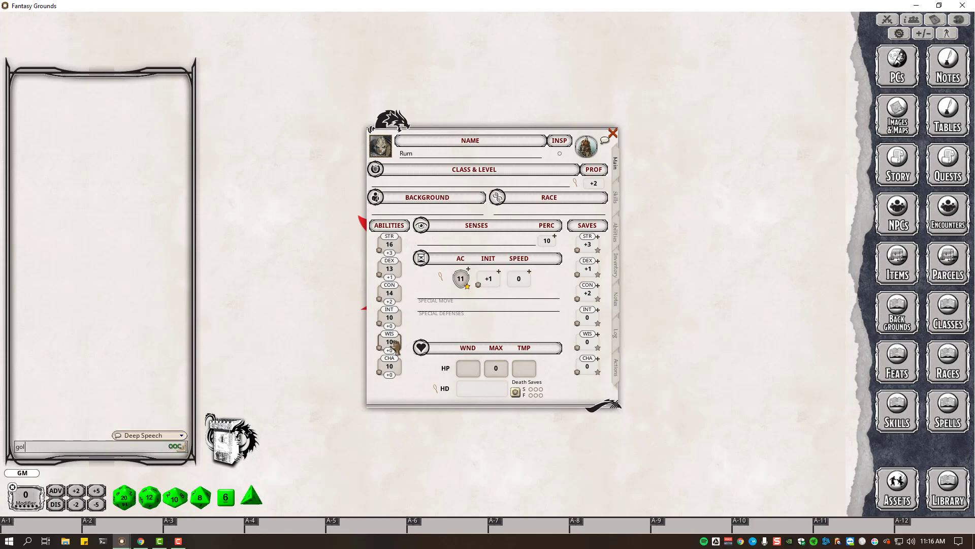
{"action": "key", "text": "alt+Tab"}
{"action": "key", "text": "alt+Tab"}
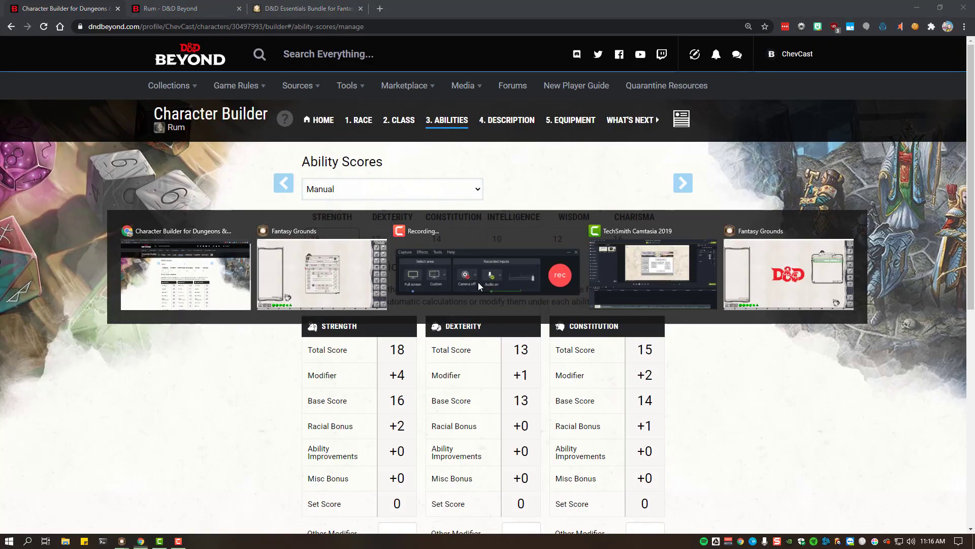
{"action": "scroll", "coordinate": [401, 349], "scroll_direction": "up", "scroll_amount": 2}
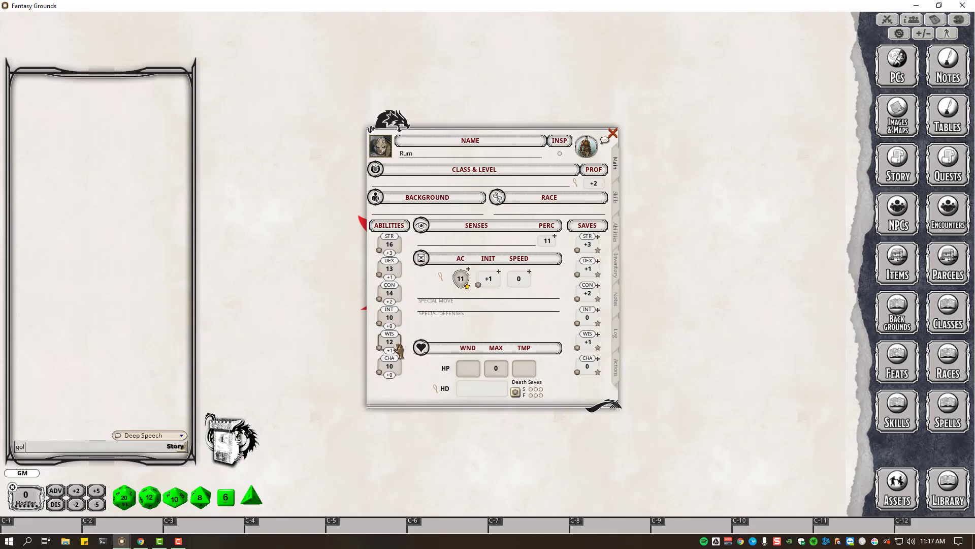
{"action": "scroll", "coordinate": [400, 371], "scroll_direction": "up", "scroll_amount": 2}
{"action": "scroll", "coordinate": [400, 371], "scroll_direction": "up", "scroll_amount": 1}
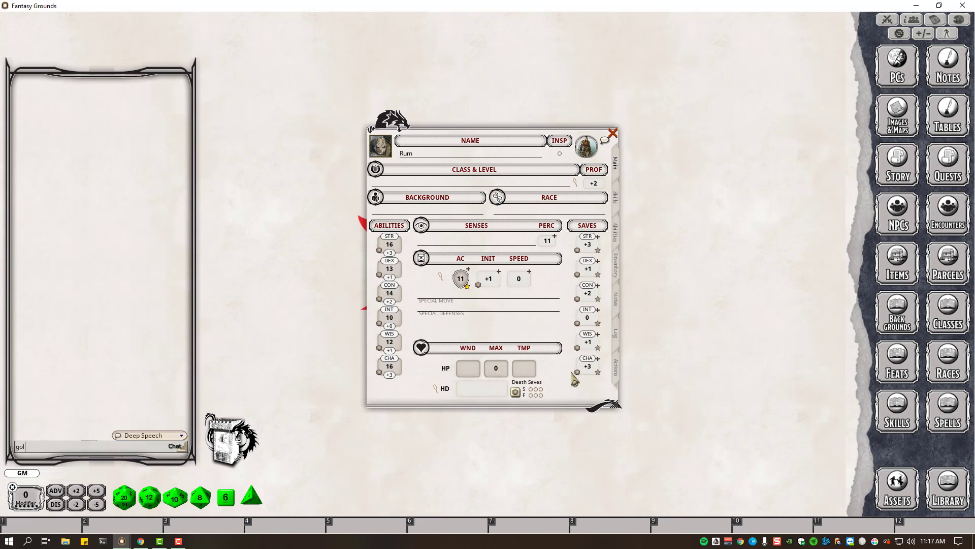
{"action": "key", "text": "alt"}
Apply the Library's Create PC preset to the sidebar, close the Library, and reposition the character sheet.
{"action": "left_click", "coordinate": [955, 485]}
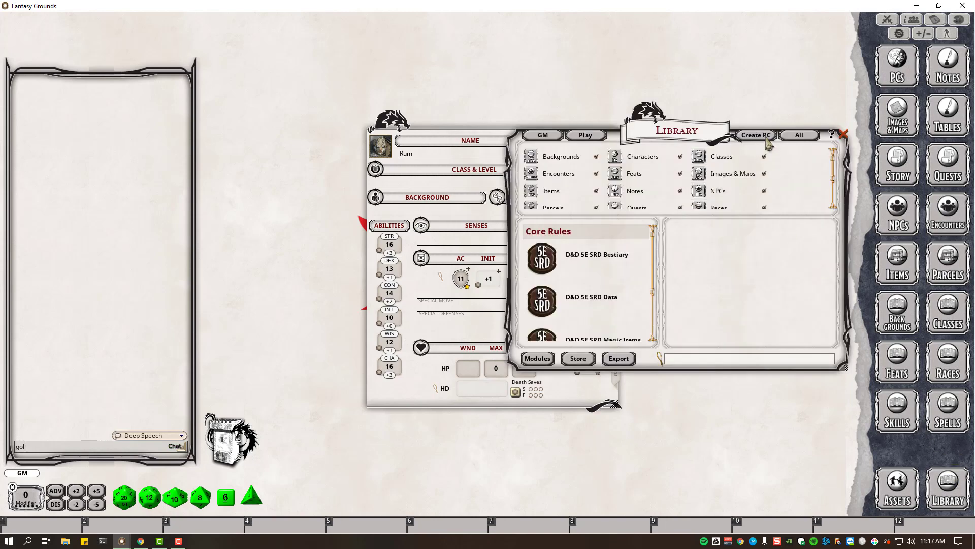
{"action": "left_click", "coordinate": [844, 135]}
{"action": "left_click_drag", "start_coordinate": [564, 132], "coordinate": [614, 125]}
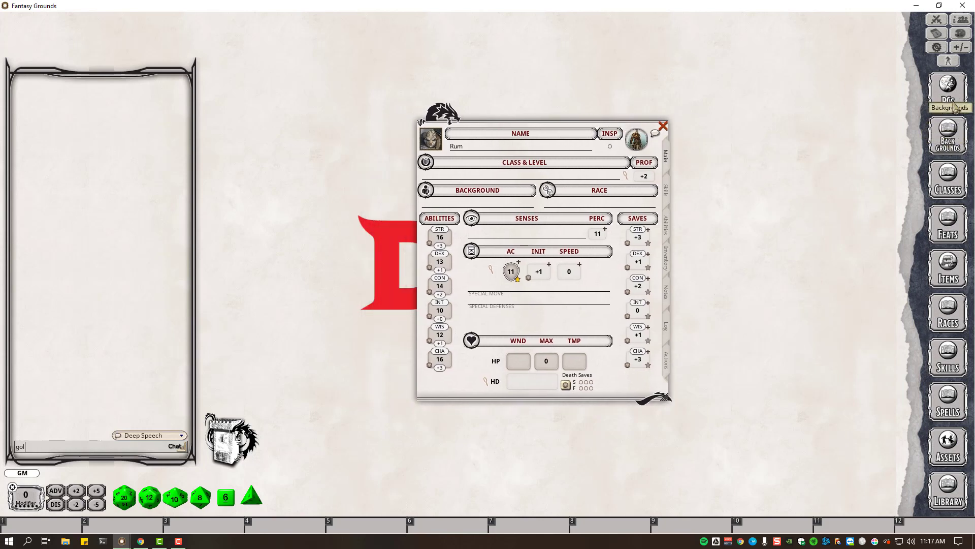
View and close the Classes list, and open the Races list beside Rum's character sheet.
{"action": "left_click", "coordinate": [944, 191]}
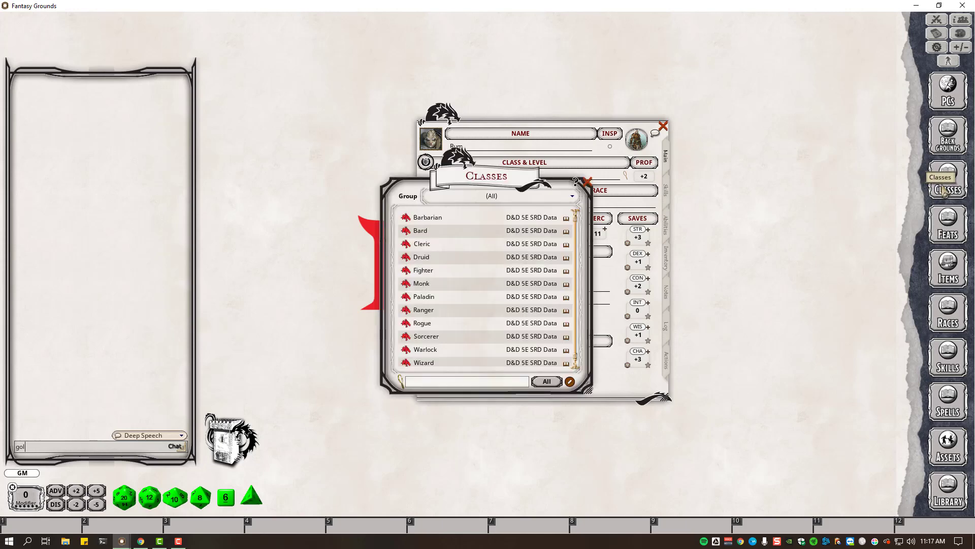
{"action": "left_click", "coordinate": [588, 182]}
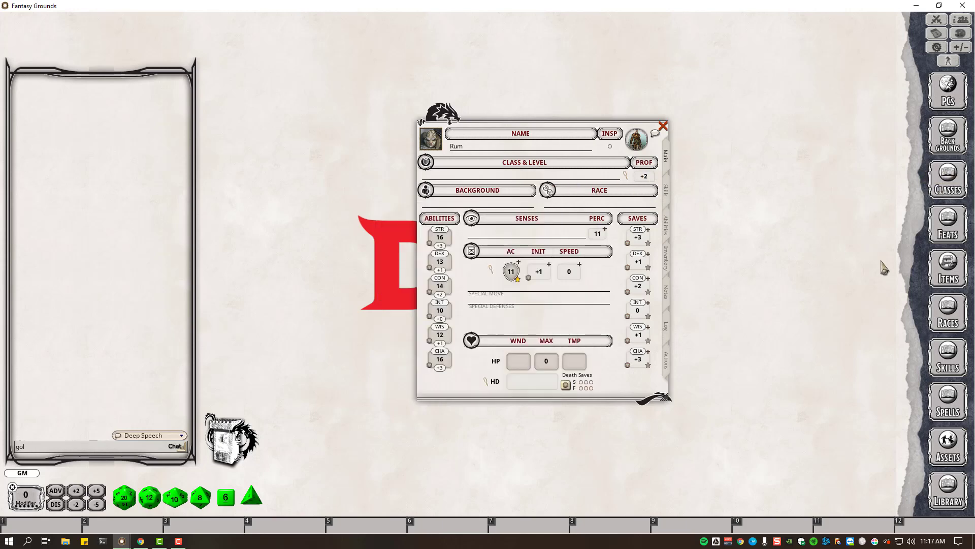
{"action": "left_click", "coordinate": [940, 327]}
{"action": "left_click_drag", "start_coordinate": [531, 186], "coordinate": [818, 227]}
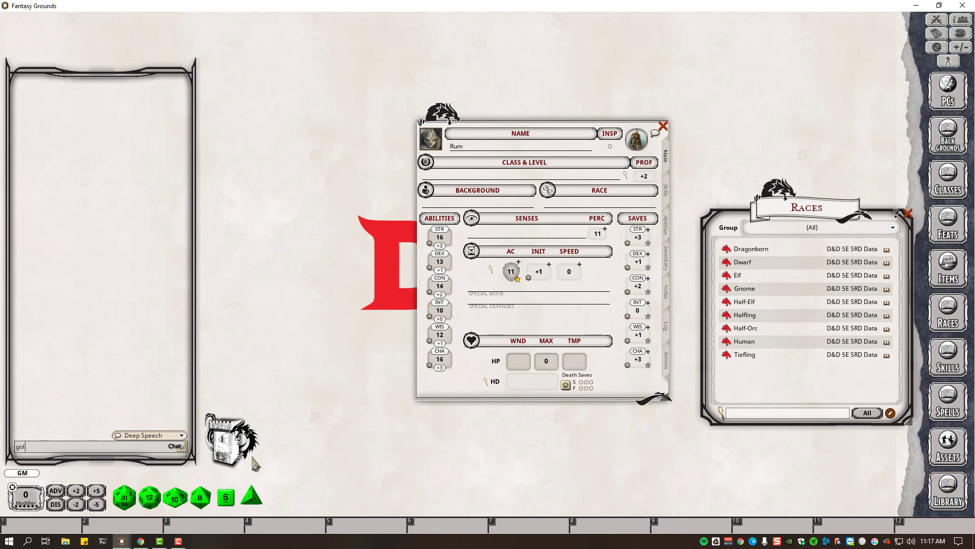
Switch to the browser and search the web for "d&D 5e what module has goliath" in a new tab.
{"action": "left_click", "coordinate": [141, 541]}
{"action": "left_click", "coordinate": [380, 9]}
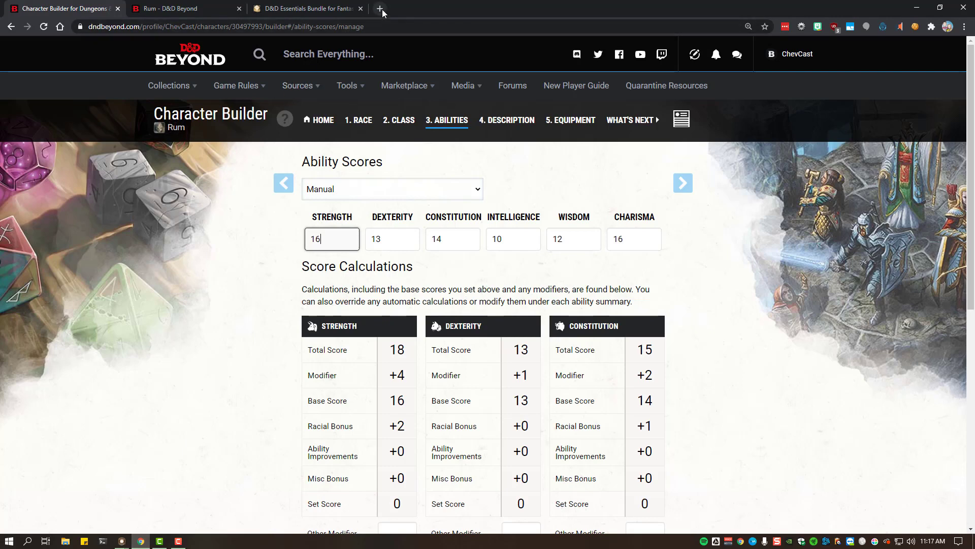
{"action": "type", "text": "d&D"}
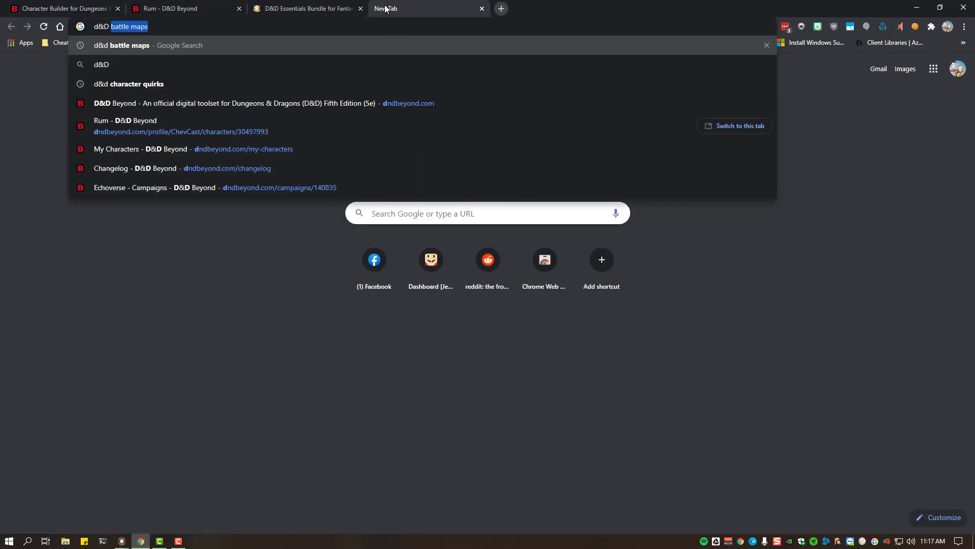
{"action": "type", "text": " 5e what module h"}
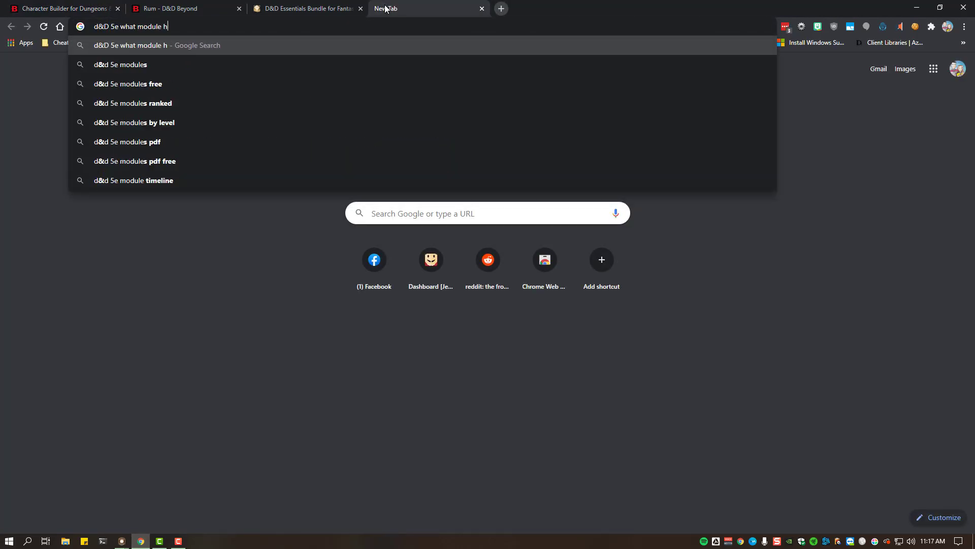
{"action": "type", "text": "as goliath"}
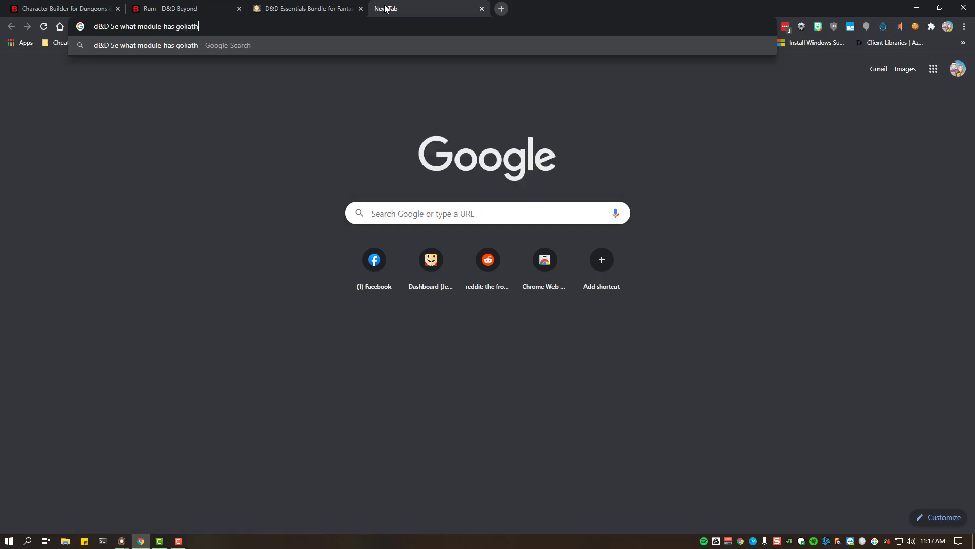
{"action": "key", "text": "Return"}
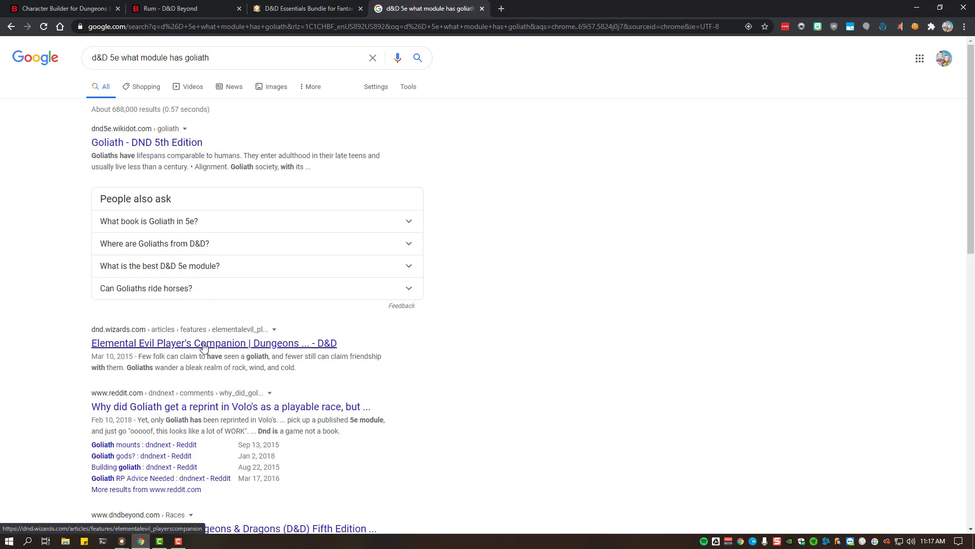
Open D&D Beyond's Goliath race page from the results and check its traits and source book.
{"action": "scroll", "coordinate": [204, 348], "scroll_direction": "down", "scroll_amount": 3}
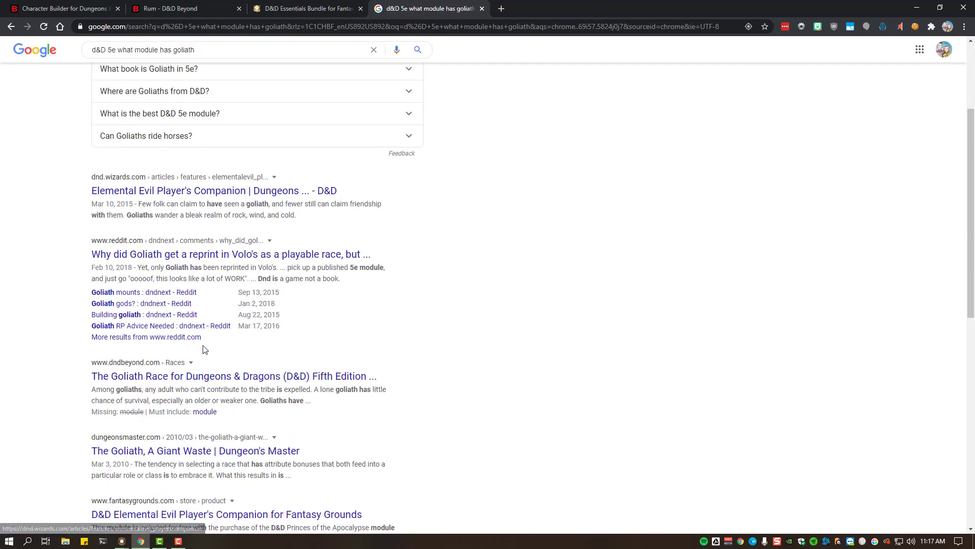
{"action": "left_click", "coordinate": [206, 378]}
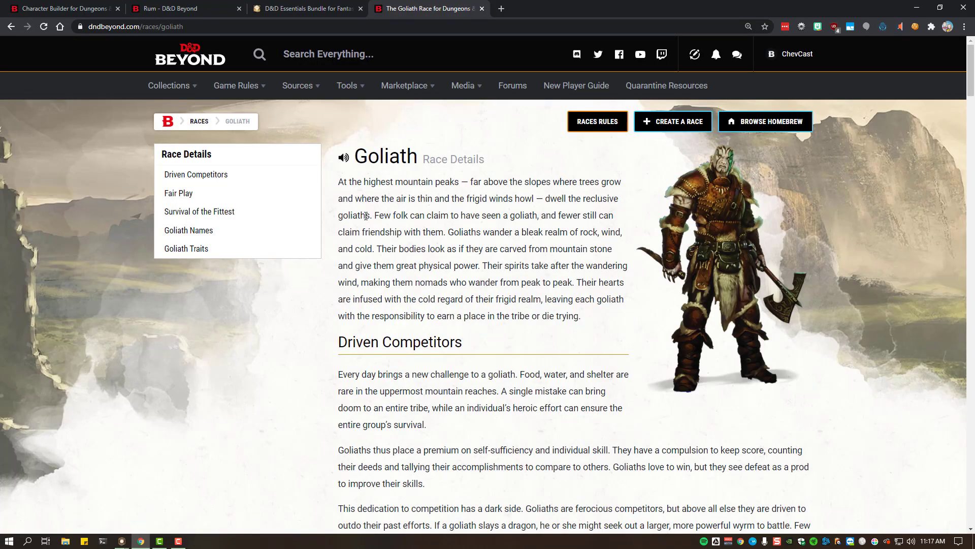
{"action": "scroll", "coordinate": [366, 216], "scroll_direction": "down", "scroll_amount": 20}
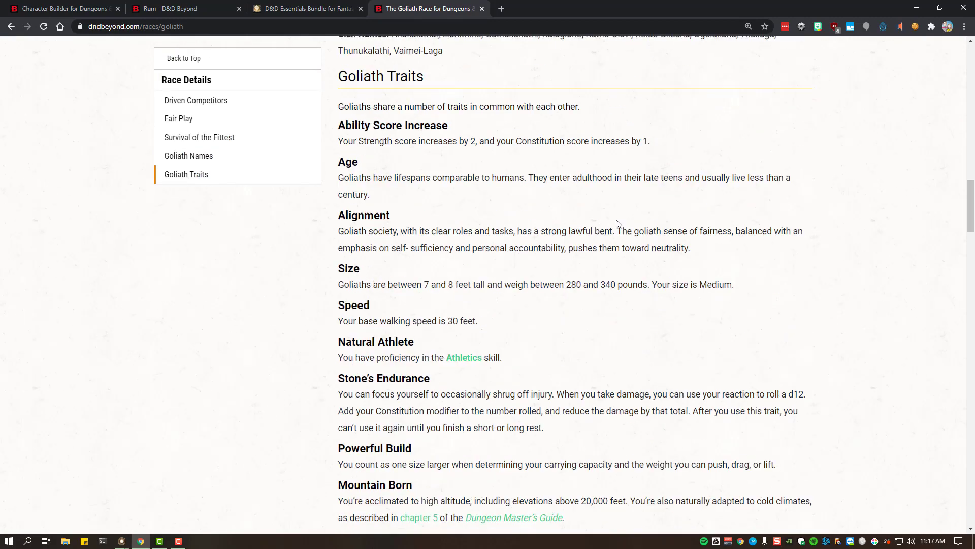
{"action": "left_click_drag", "start_coordinate": [966, 201], "coordinate": [973, 235]}
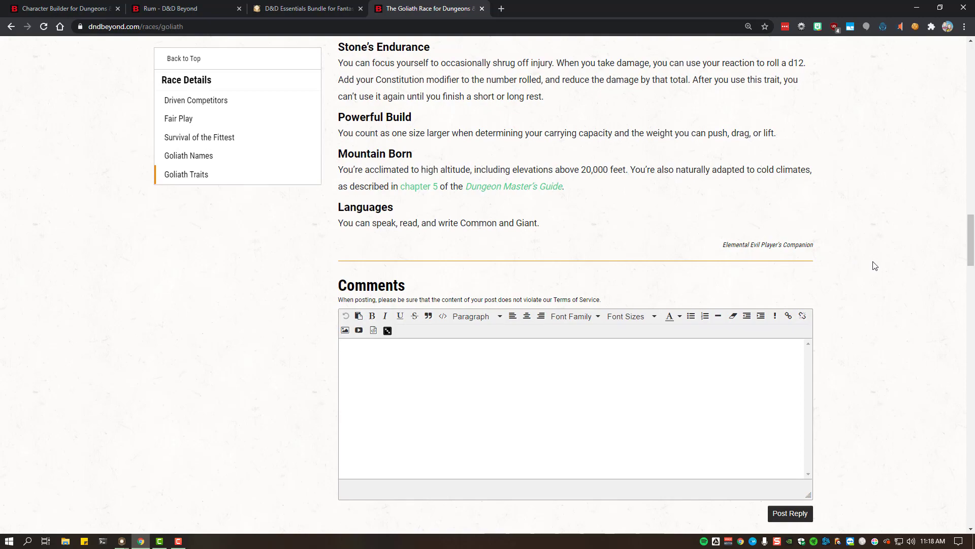
{"action": "left_click_drag", "start_coordinate": [970, 241], "coordinate": [973, 66]}
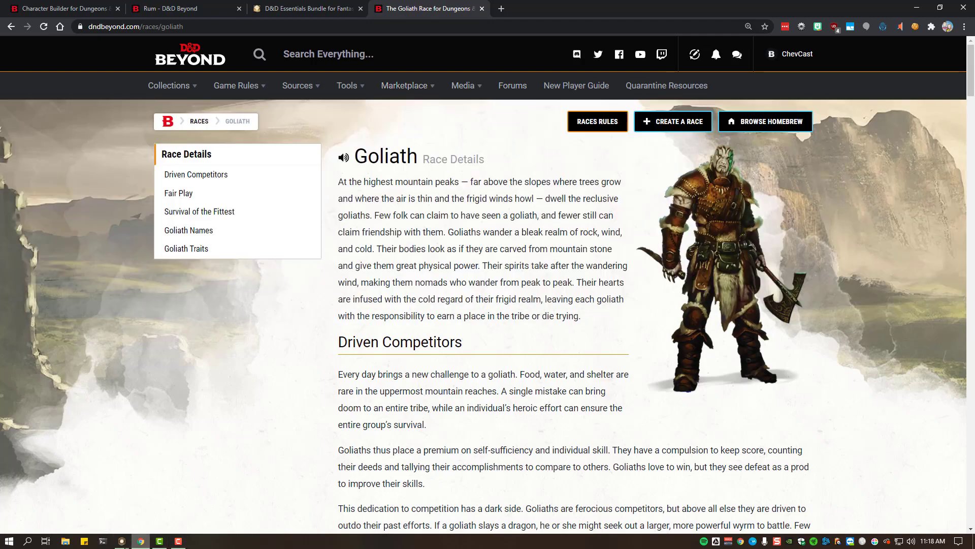
Switch back to Fantasy Grounds and load the D&D Volo's Guide to Monsters module, closing the Library and module list.
{"action": "mouse_move", "coordinate": [133, 542]}
{"action": "left_click", "coordinate": [175, 498]}
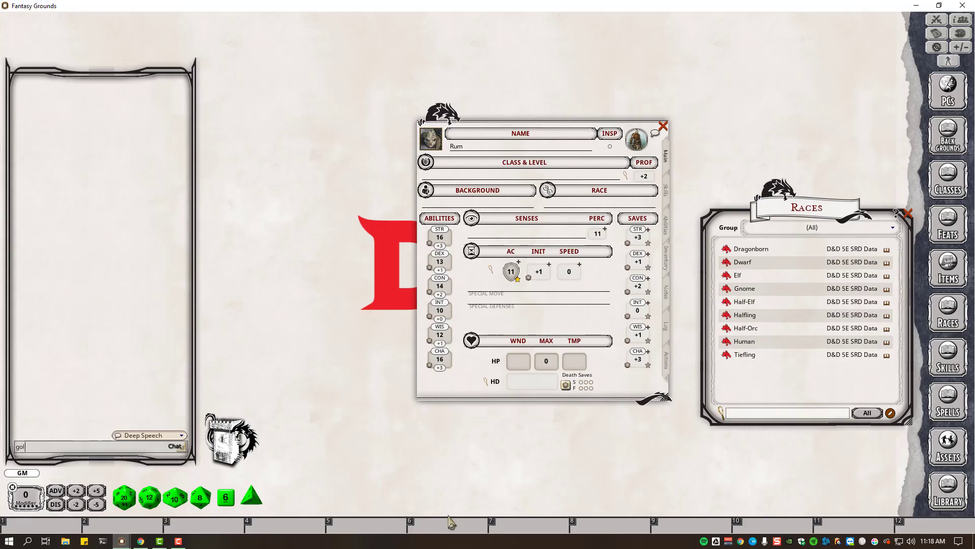
{"action": "left_click", "coordinate": [946, 491]}
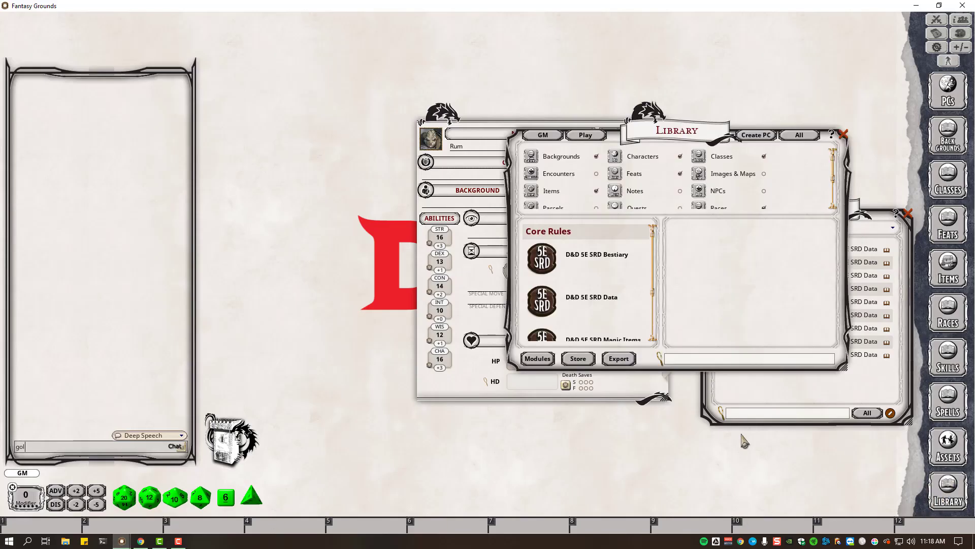
{"action": "left_click", "coordinate": [540, 355]}
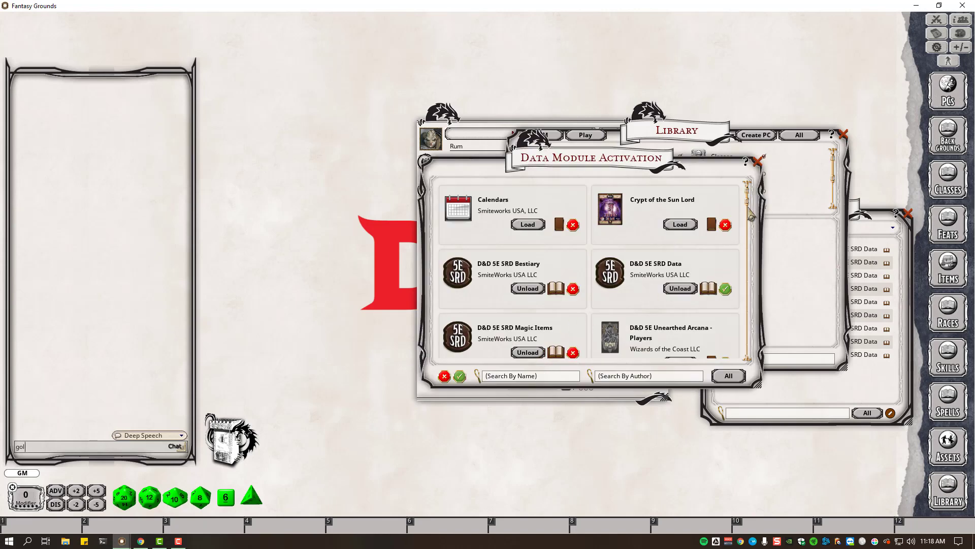
{"action": "left_click_drag", "start_coordinate": [750, 216], "coordinate": [765, 301]}
{"action": "left_click_drag", "start_coordinate": [670, 173], "coordinate": [573, 193]}
{"action": "left_click", "coordinate": [843, 134]}
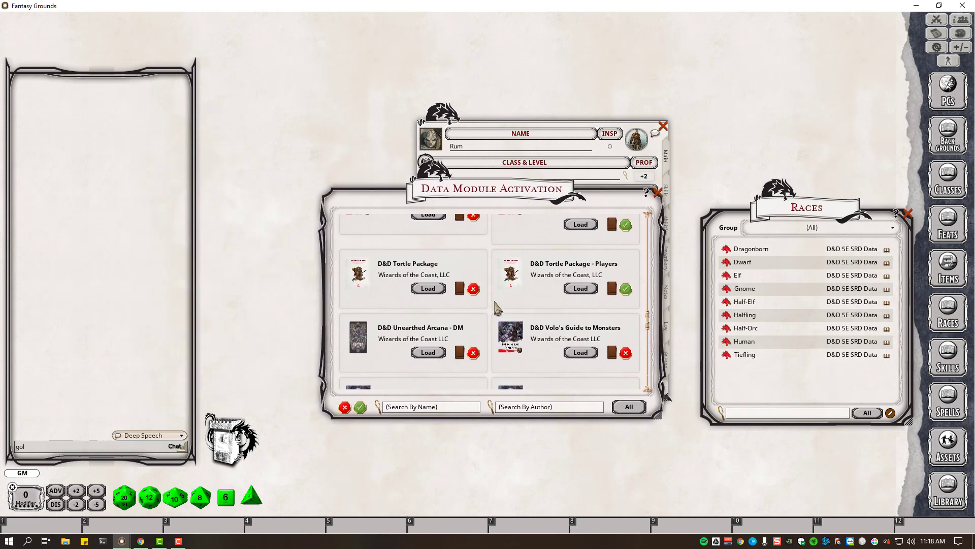
{"action": "left_click", "coordinate": [581, 353]}
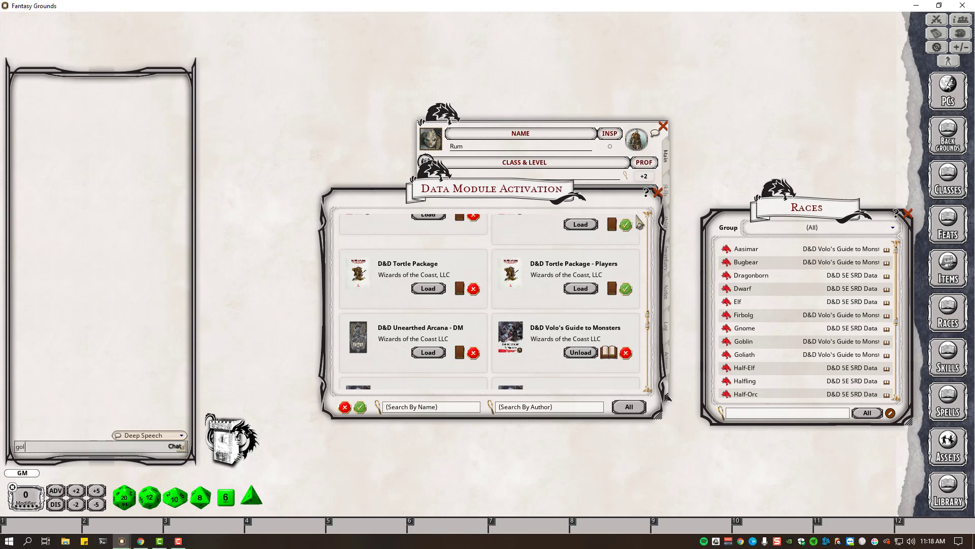
{"action": "scroll", "coordinate": [609, 294], "scroll_direction": "down", "scroll_amount": 3}
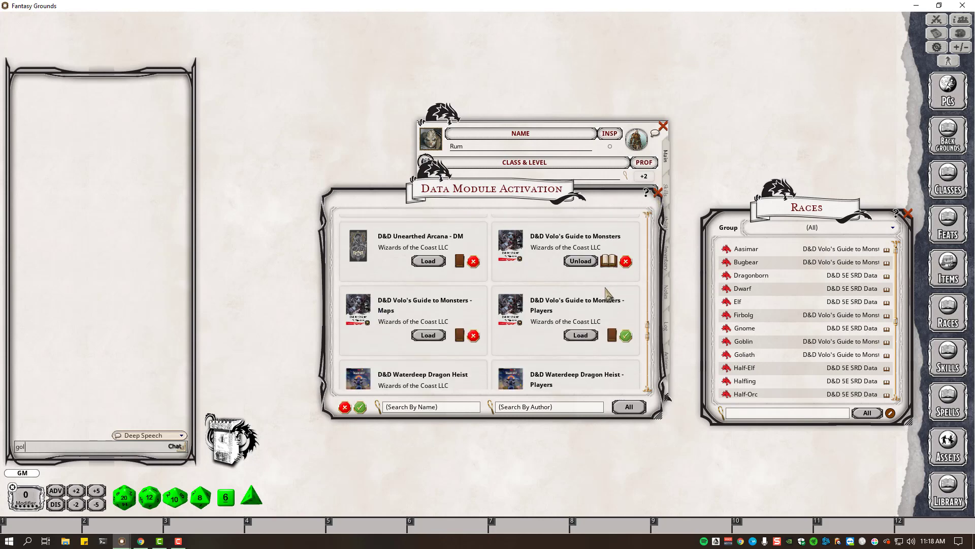
{"action": "scroll", "coordinate": [606, 291], "scroll_direction": "up", "scroll_amount": 3}
{"action": "left_click", "coordinate": [659, 193]}
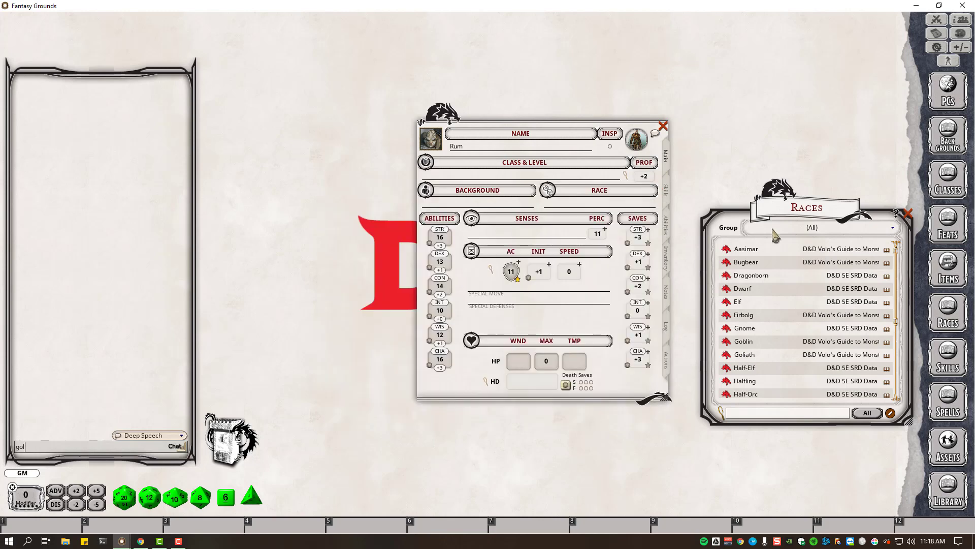
Reposition the Races list and assign the Goliath race to Rum's character sheet.
{"action": "left_click_drag", "start_coordinate": [818, 213], "coordinate": [820, 176]}
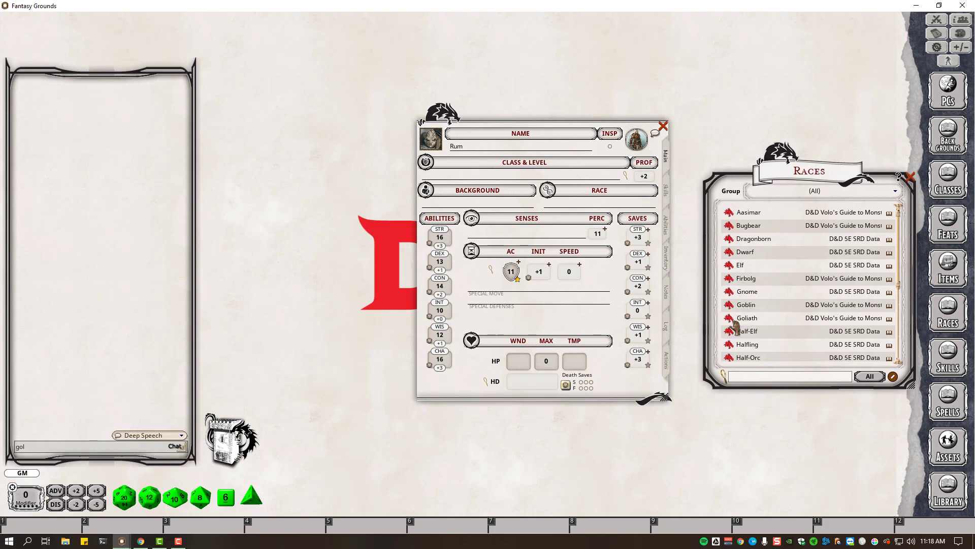
{"action": "left_click_drag", "start_coordinate": [732, 326], "coordinate": [537, 194]}
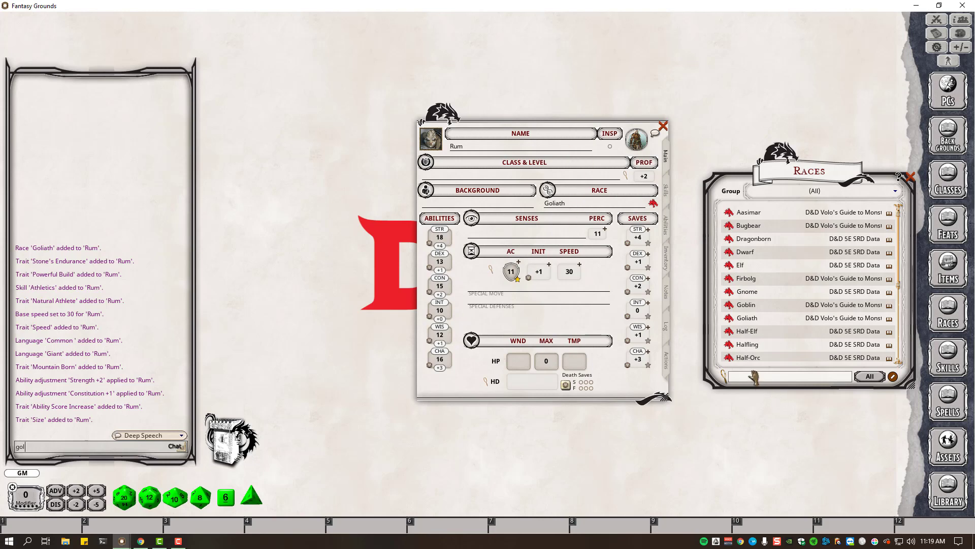
View the Goliath race entry and its image from Rum's sheet, and close them along with the Races list.
{"action": "left_click", "coordinate": [653, 205]}
{"action": "scroll", "coordinate": [520, 270], "scroll_direction": "down", "scroll_amount": 3}
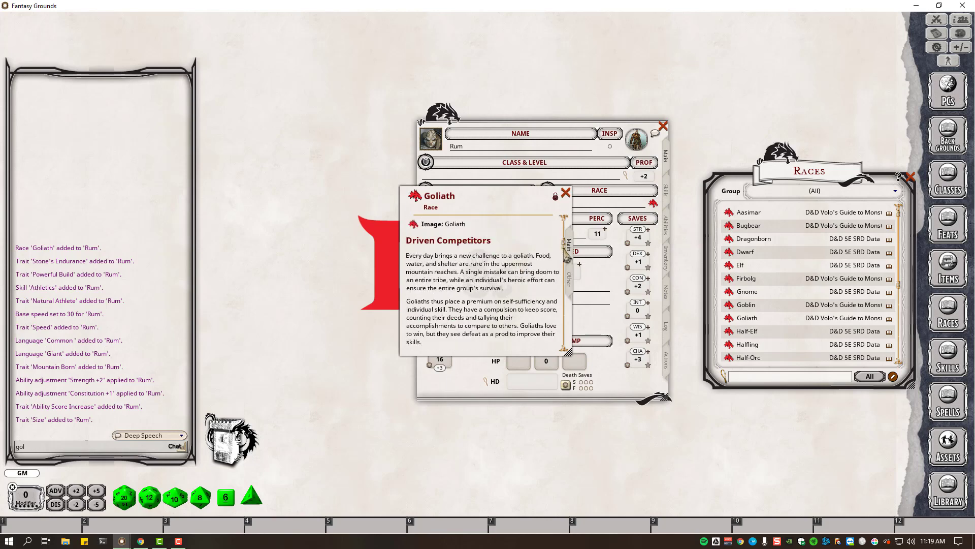
{"action": "left_click", "coordinate": [413, 224]}
{"action": "left_click", "coordinate": [576, 104]}
{"action": "left_click", "coordinate": [565, 193]}
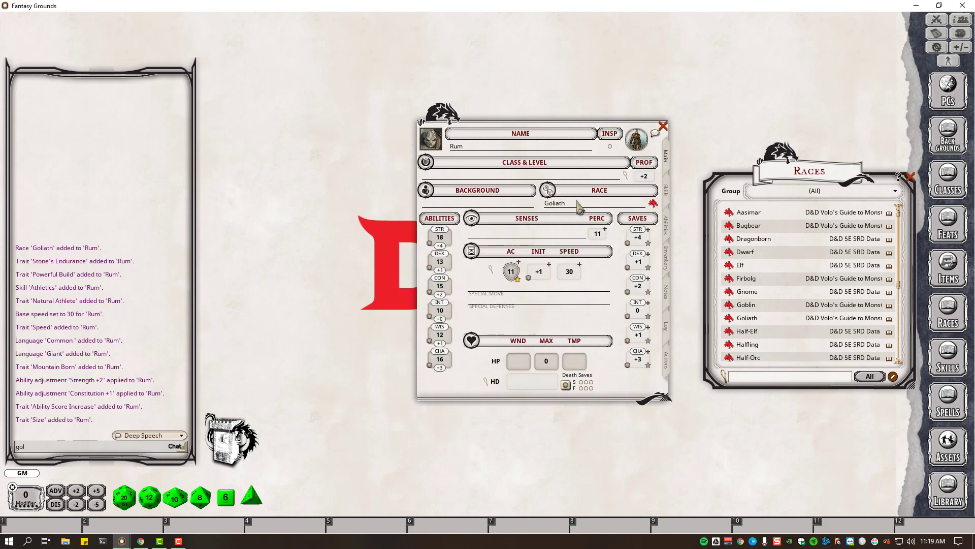
{"action": "left_click", "coordinate": [912, 178]}
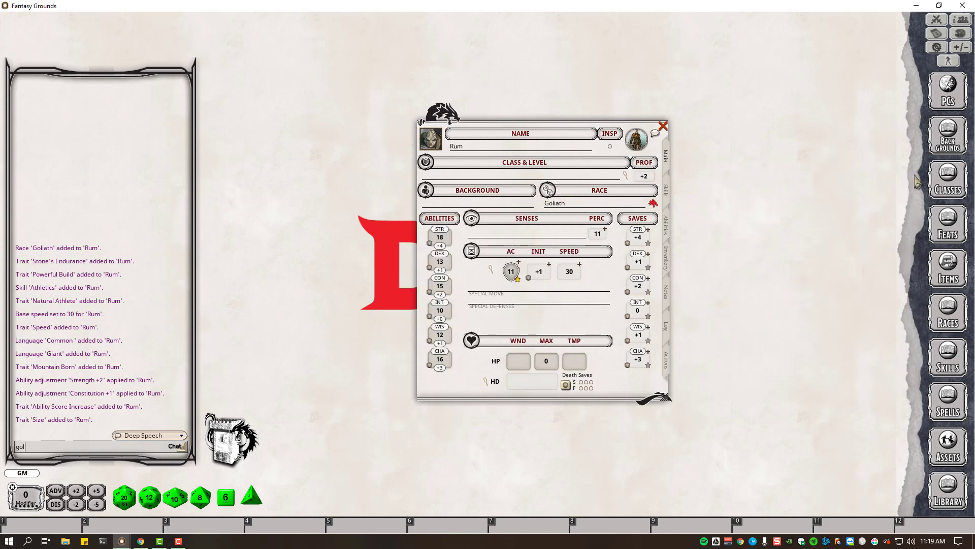
Open the Backgrounds list and place it beside Rum's character sheet.
{"action": "left_click", "coordinate": [949, 140]}
{"action": "left_click_drag", "start_coordinate": [514, 188], "coordinate": [862, 212]}
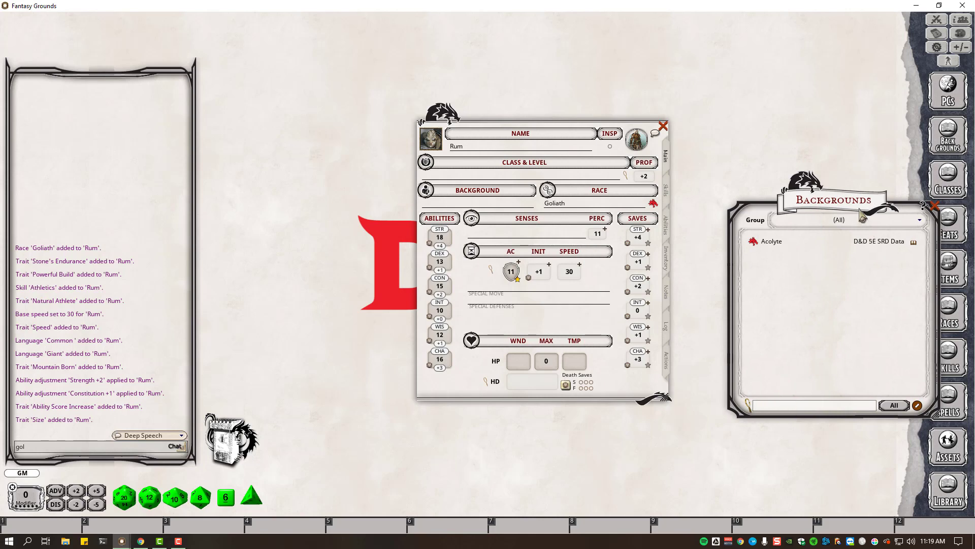
{"action": "left_click_drag", "start_coordinate": [863, 212], "coordinate": [843, 196]}
Check the D&D 5E SRD Data group in the Backgrounds list, show all groups again, and reposition the list.
{"action": "left_click", "coordinate": [898, 206]}
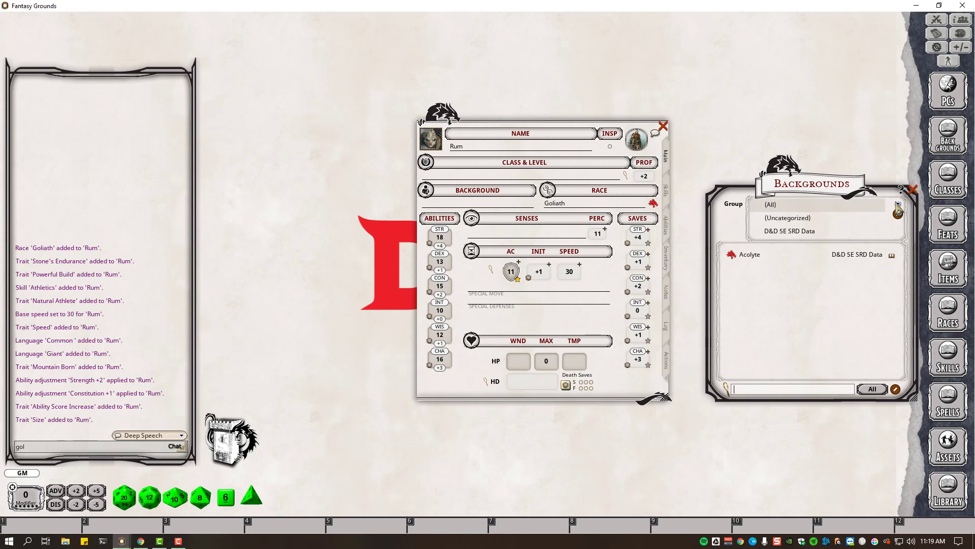
{"action": "left_click", "coordinate": [807, 232]}
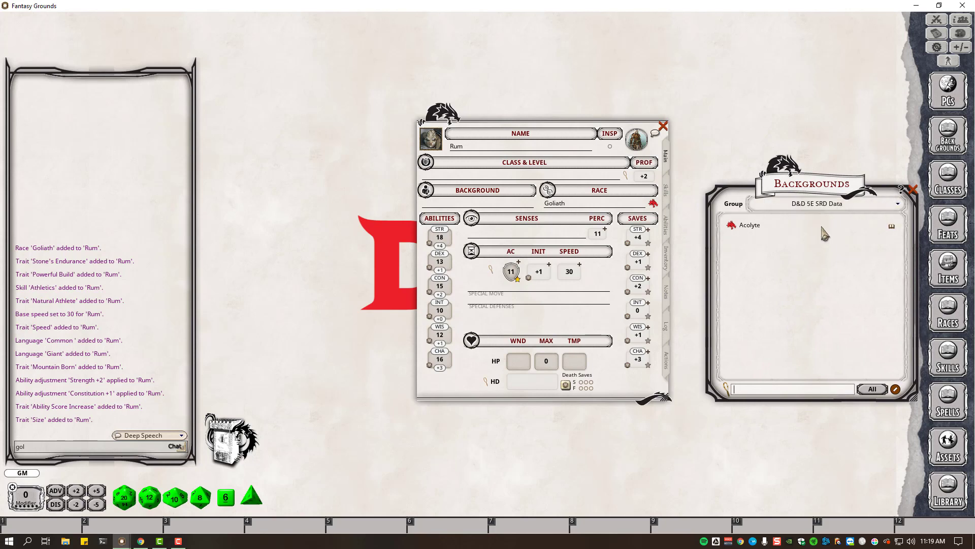
{"action": "left_click", "coordinate": [897, 204]}
{"action": "left_click", "coordinate": [798, 209]}
{"action": "left_click_drag", "start_coordinate": [860, 193], "coordinate": [840, 170]}
Load the D&D Dungeon Master's Guide module from the Library's module activation list.
{"action": "left_click", "coordinate": [939, 501]}
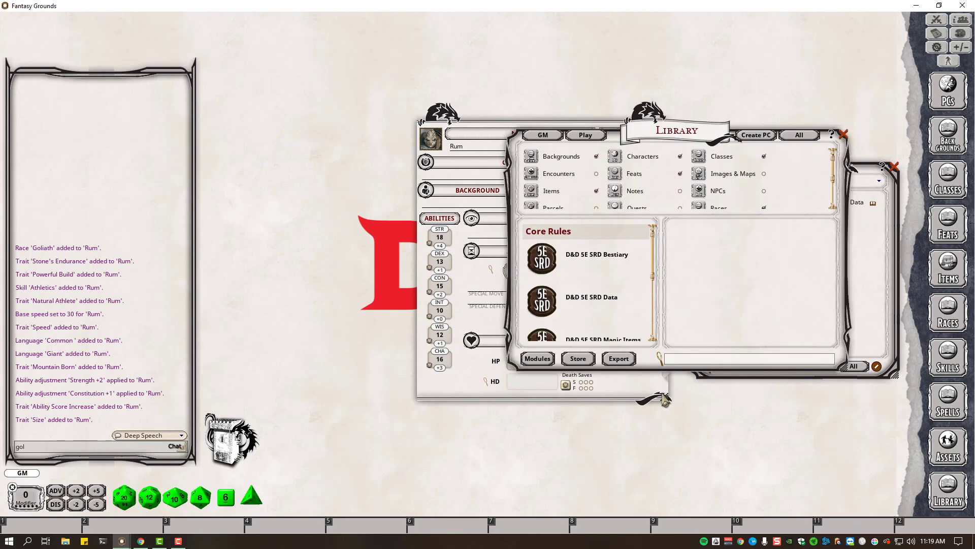
{"action": "left_click", "coordinate": [533, 361]}
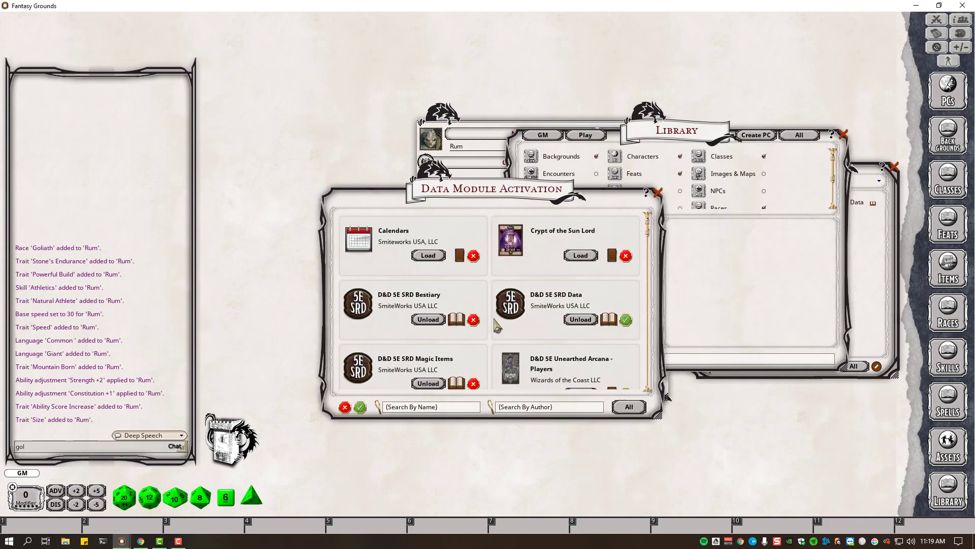
{"action": "scroll", "coordinate": [498, 325], "scroll_direction": "down", "scroll_amount": 3}
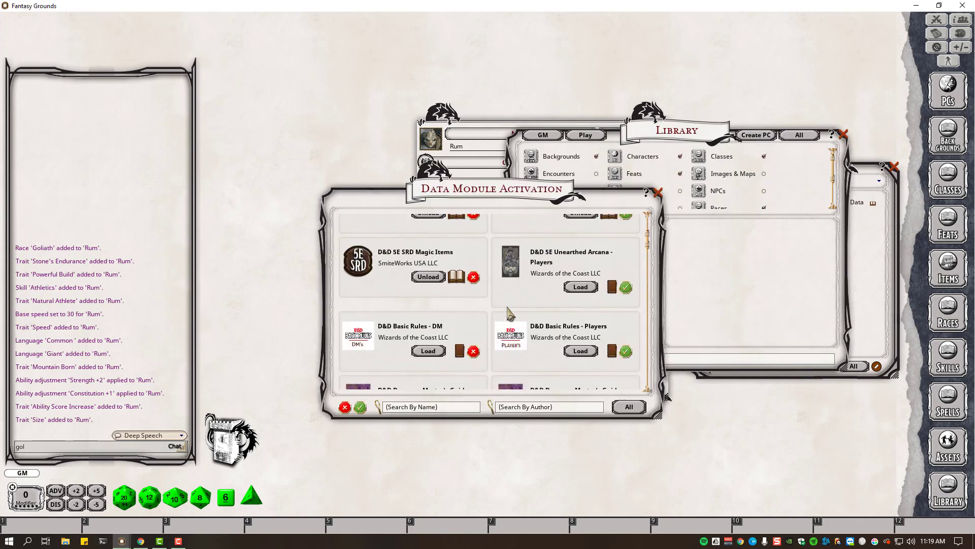
{"action": "scroll", "coordinate": [510, 313], "scroll_direction": "down", "scroll_amount": 2}
{"action": "scroll", "coordinate": [482, 308], "scroll_direction": "down", "scroll_amount": 1}
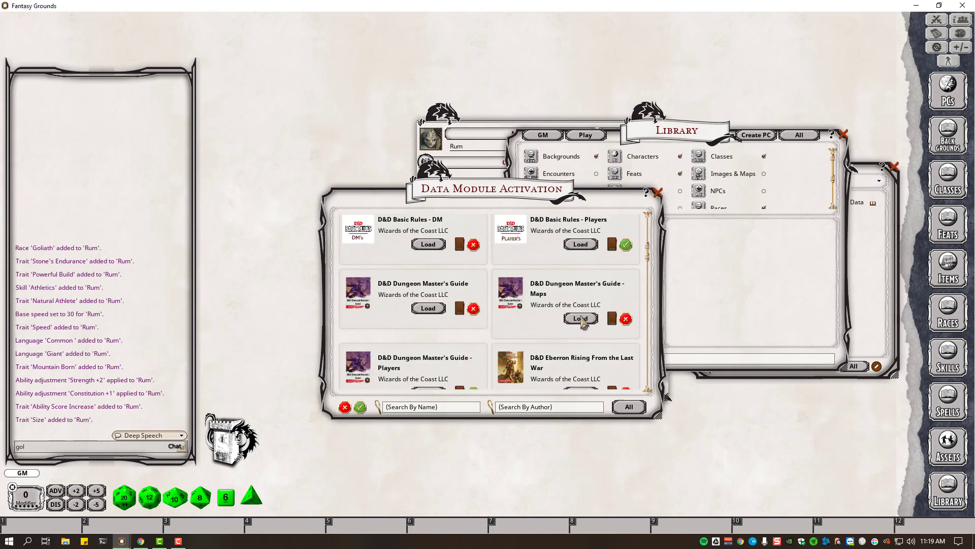
{"action": "left_click", "coordinate": [434, 309]}
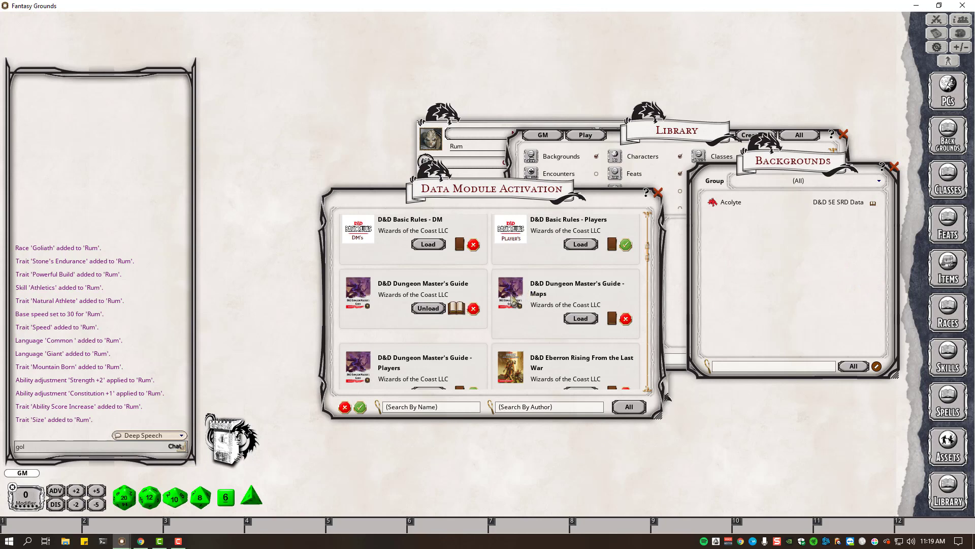
Load the D&D Player's Handbook module from the module activation list.
{"action": "scroll", "coordinate": [504, 303], "scroll_direction": "down", "scroll_amount": 1}
{"action": "scroll", "coordinate": [505, 304], "scroll_direction": "down", "scroll_amount": 4}
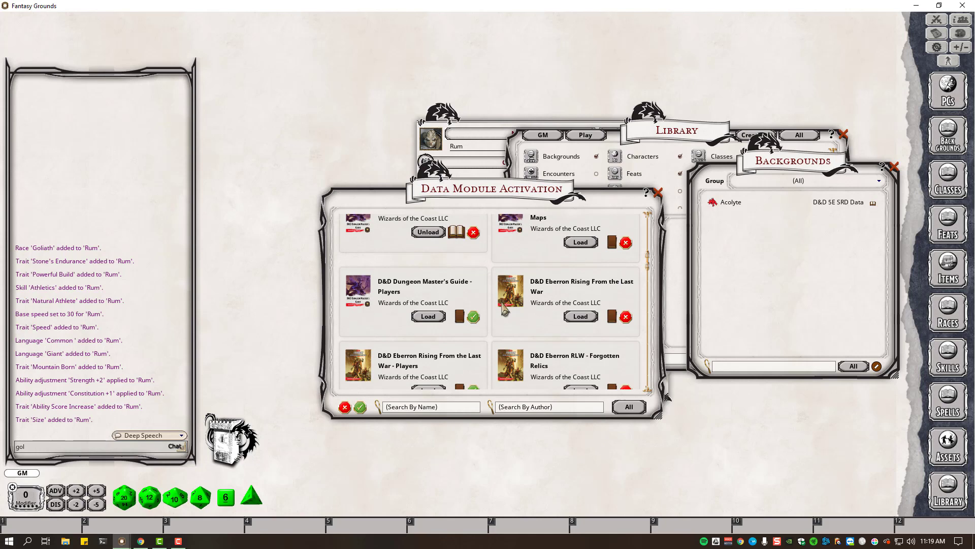
{"action": "scroll", "coordinate": [504, 307], "scroll_direction": "down", "scroll_amount": 1}
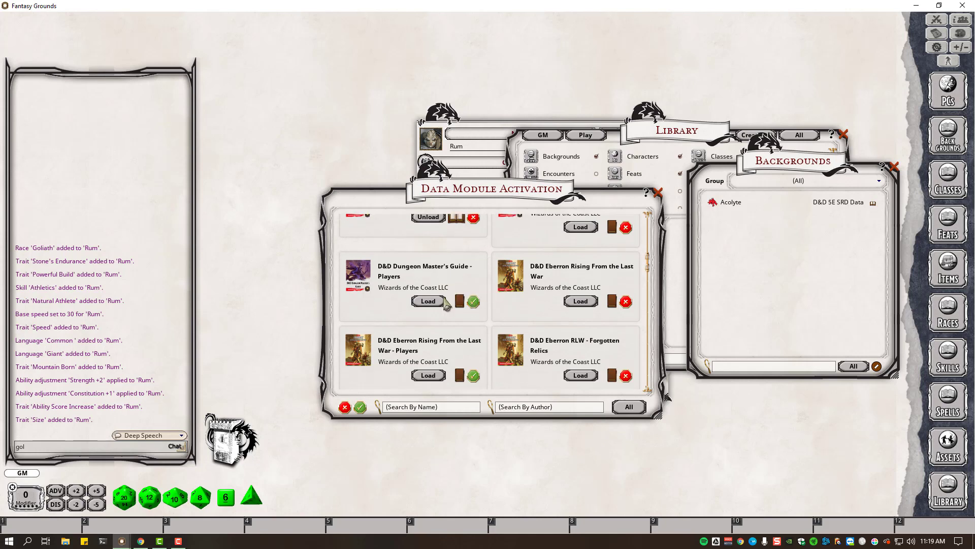
{"action": "scroll", "coordinate": [497, 315], "scroll_direction": "down", "scroll_amount": 6}
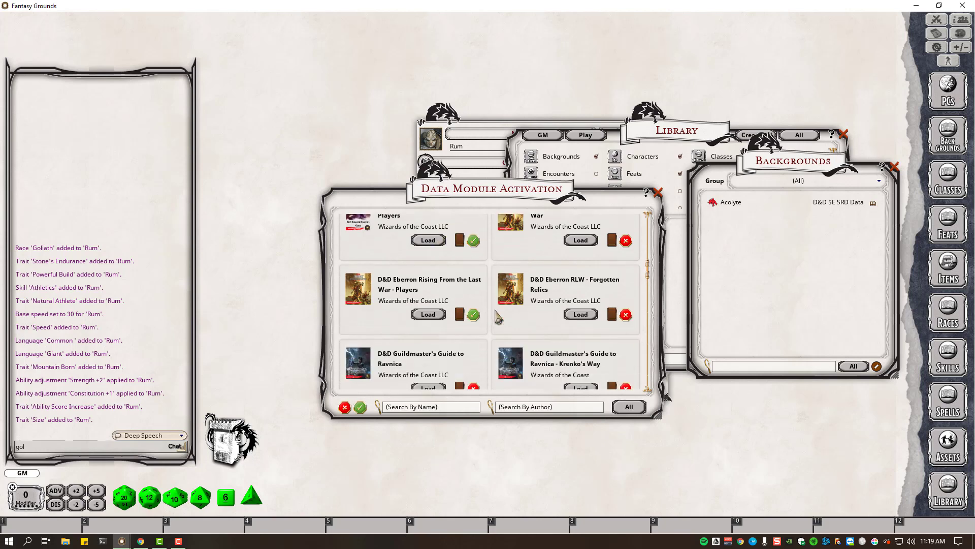
{"action": "scroll", "coordinate": [497, 315], "scroll_direction": "down", "scroll_amount": 5}
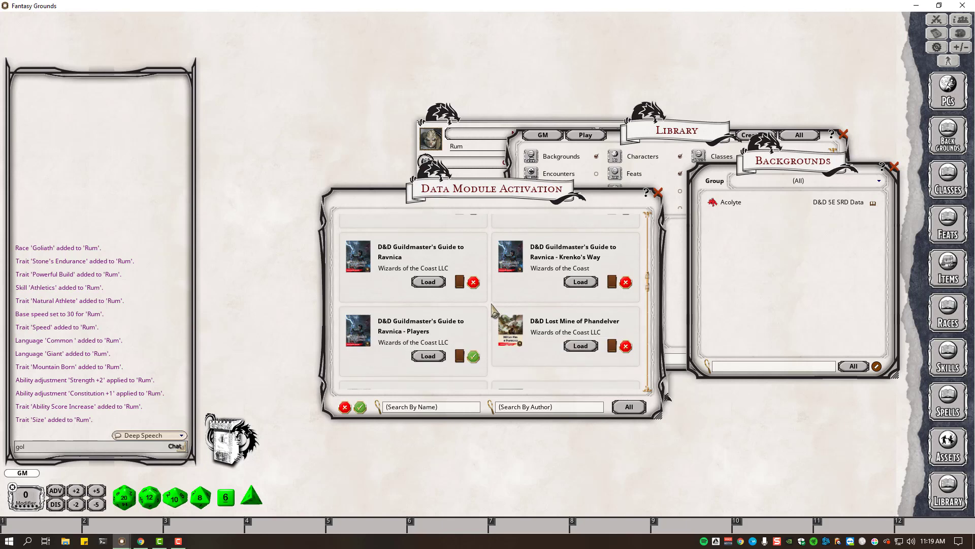
{"action": "scroll", "coordinate": [500, 303], "scroll_direction": "up", "scroll_amount": 7}
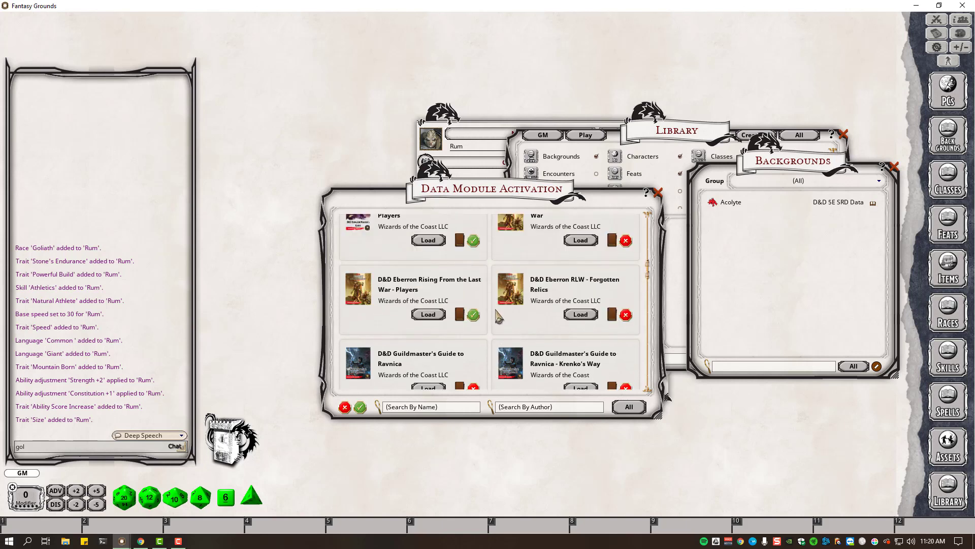
{"action": "scroll", "coordinate": [498, 317], "scroll_direction": "down", "scroll_amount": 2}
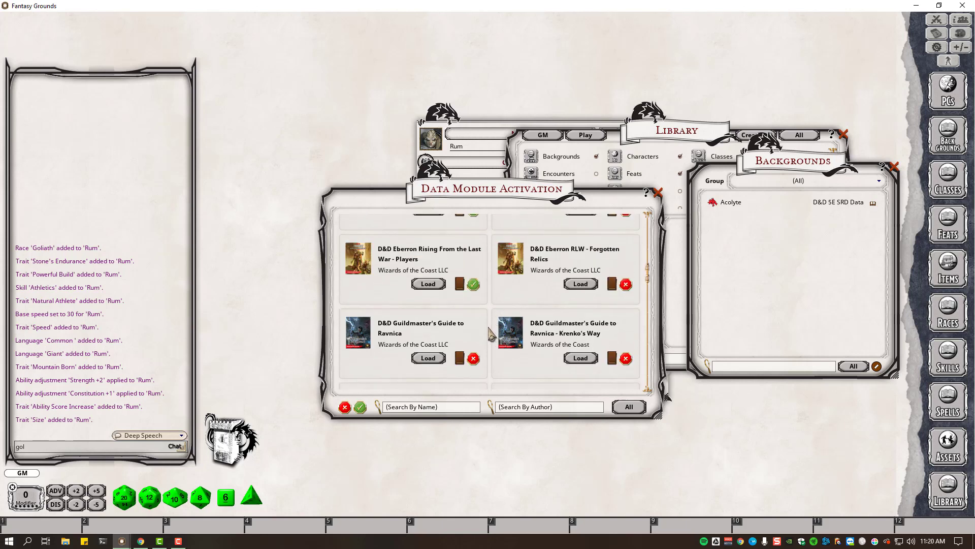
{"action": "scroll", "coordinate": [491, 332], "scroll_direction": "down", "scroll_amount": 13}
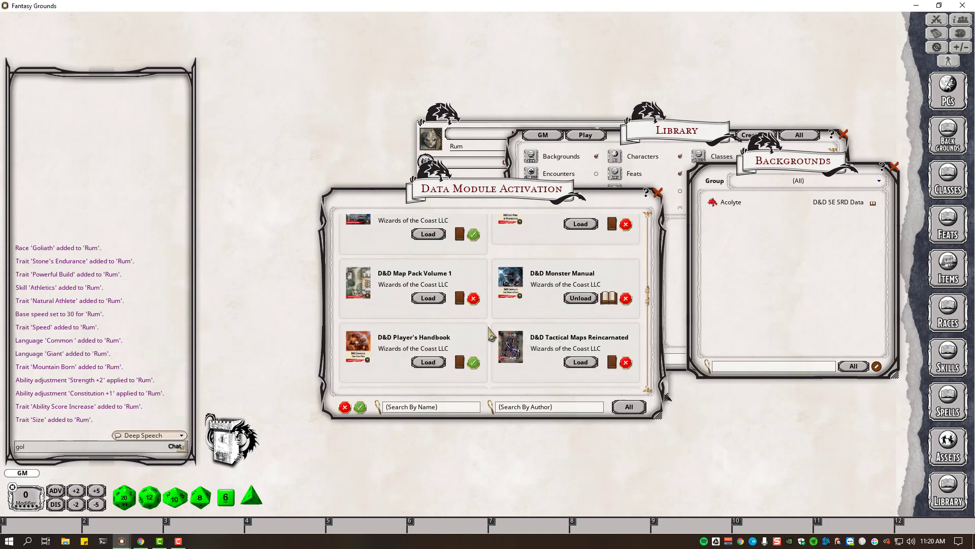
{"action": "scroll", "coordinate": [502, 320], "scroll_direction": "down", "scroll_amount": 3}
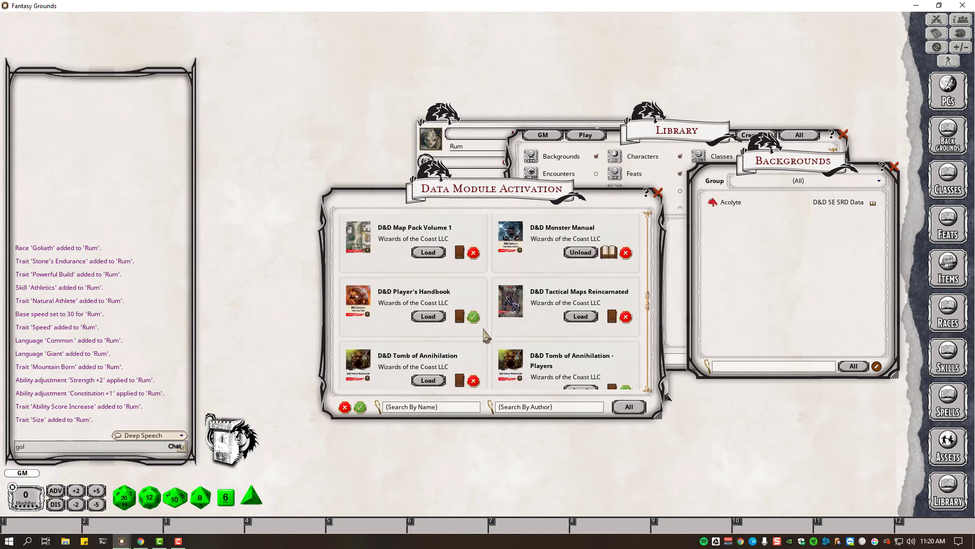
{"action": "left_click", "coordinate": [431, 316]}
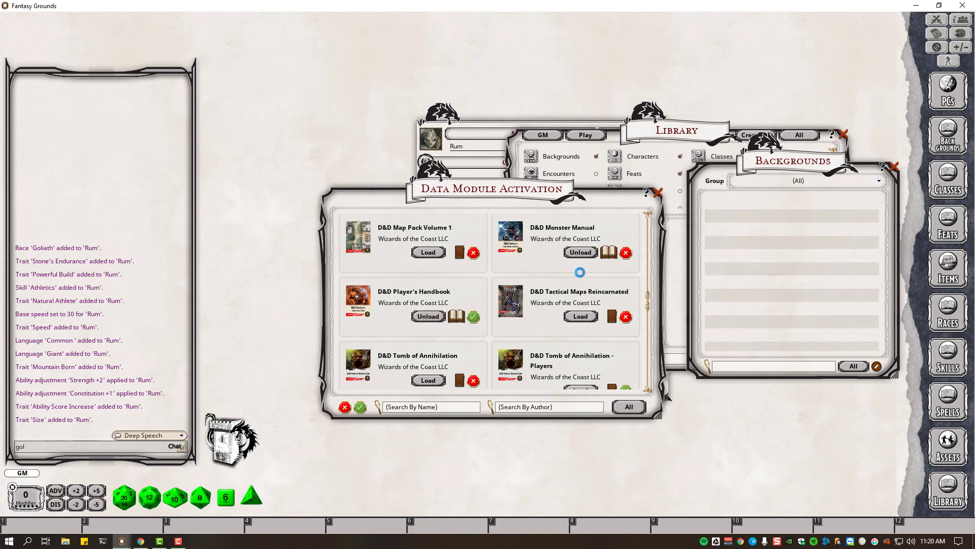
Look through the Player's Handbook entries in the Backgrounds list, and close the module activation list and the Library.
{"action": "scroll", "coordinate": [738, 274], "scroll_direction": "down", "scroll_amount": 3}
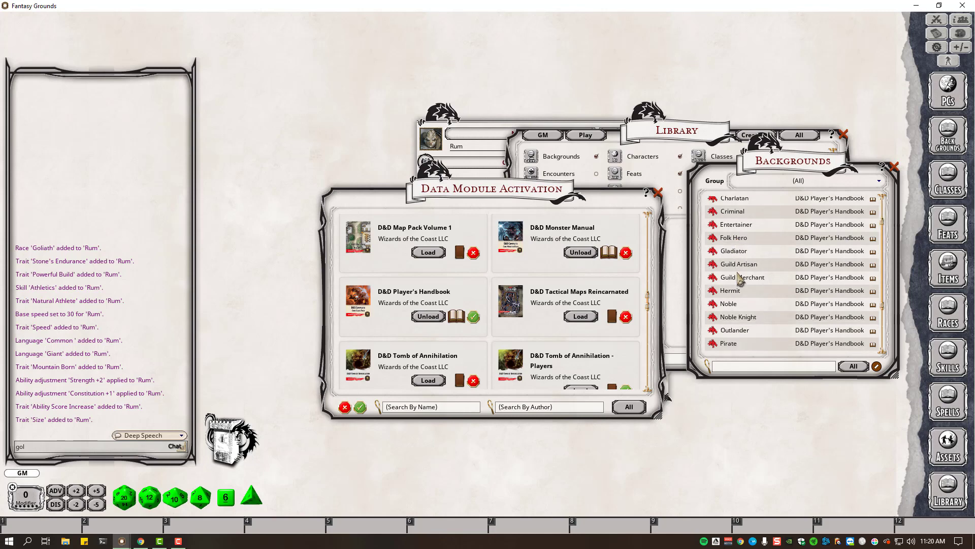
{"action": "scroll", "coordinate": [740, 279], "scroll_direction": "up", "scroll_amount": 1}
{"action": "left_click", "coordinate": [658, 193]}
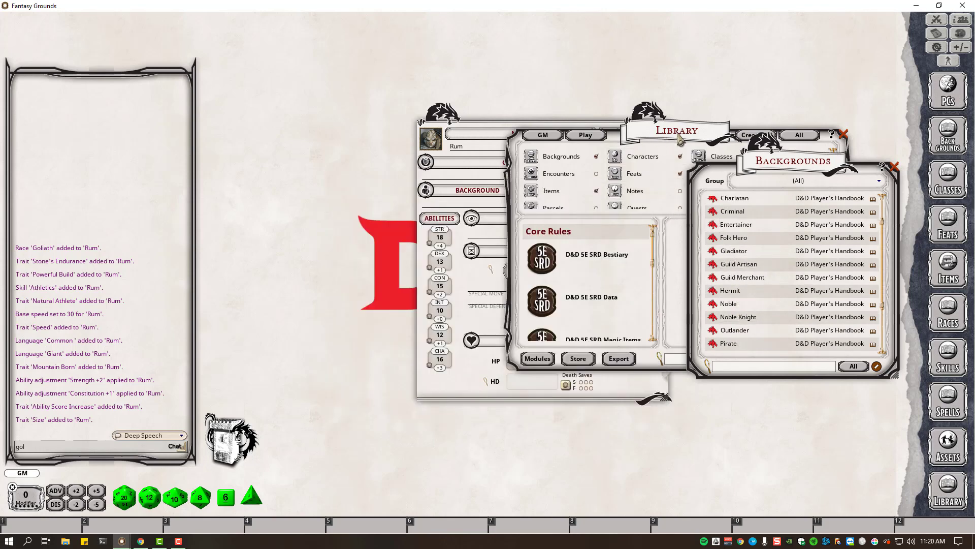
{"action": "left_click", "coordinate": [711, 136]}
{"action": "left_click", "coordinate": [842, 135]}
Add the Folk Hero background from the Player's Handbook to Rum's character sheet, and close the Backgrounds list.
{"action": "left_click_drag", "start_coordinate": [784, 169], "coordinate": [793, 153]}
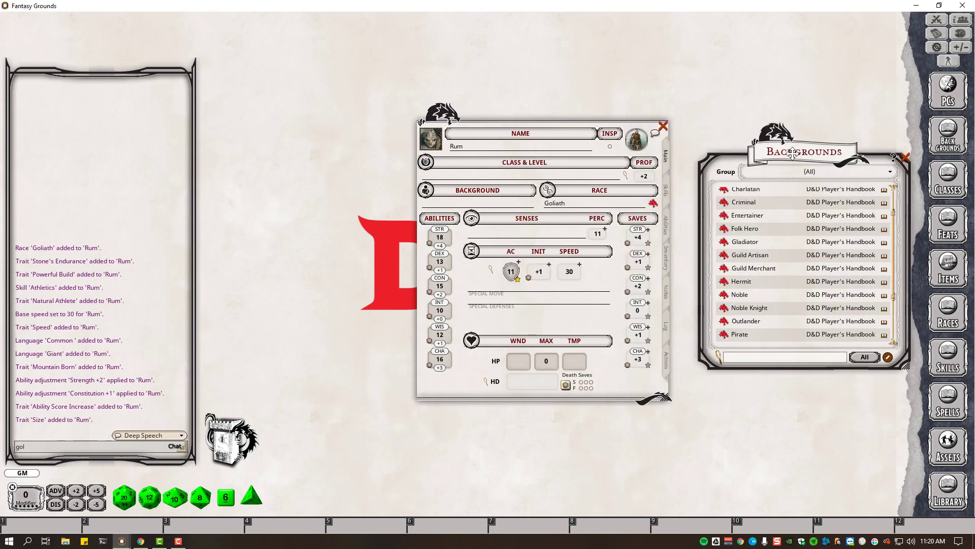
{"action": "left_click_drag", "start_coordinate": [724, 230], "coordinate": [459, 206]}
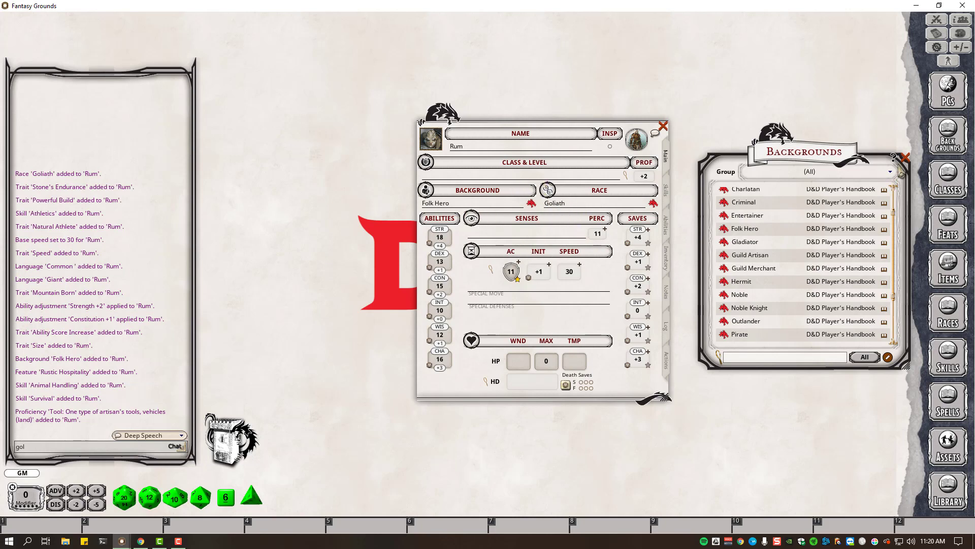
{"action": "left_click", "coordinate": [905, 158]}
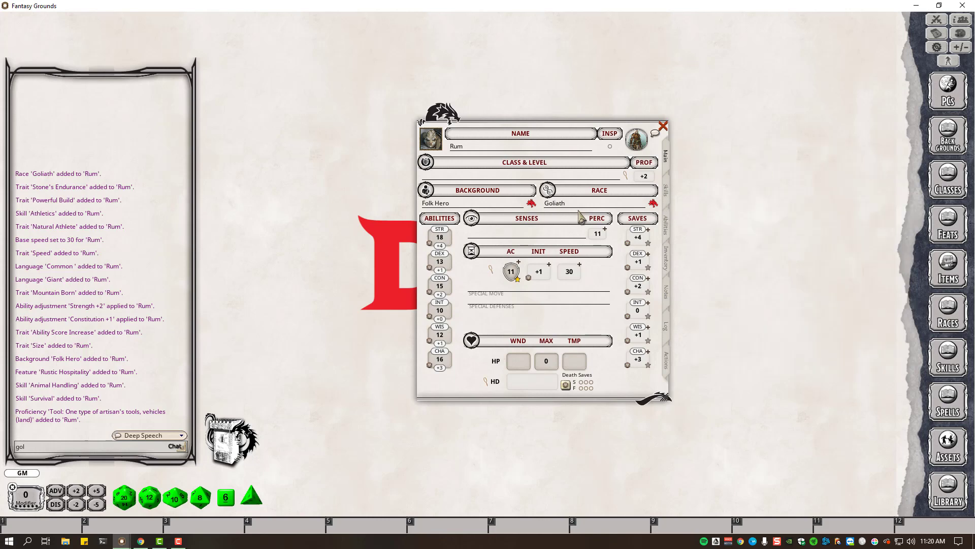
Read the Rustic Hospitality feature and the Mountain Born and Natural Athlete traits among Rum's abilities, closing each entry.
{"action": "left_click", "coordinate": [666, 225]}
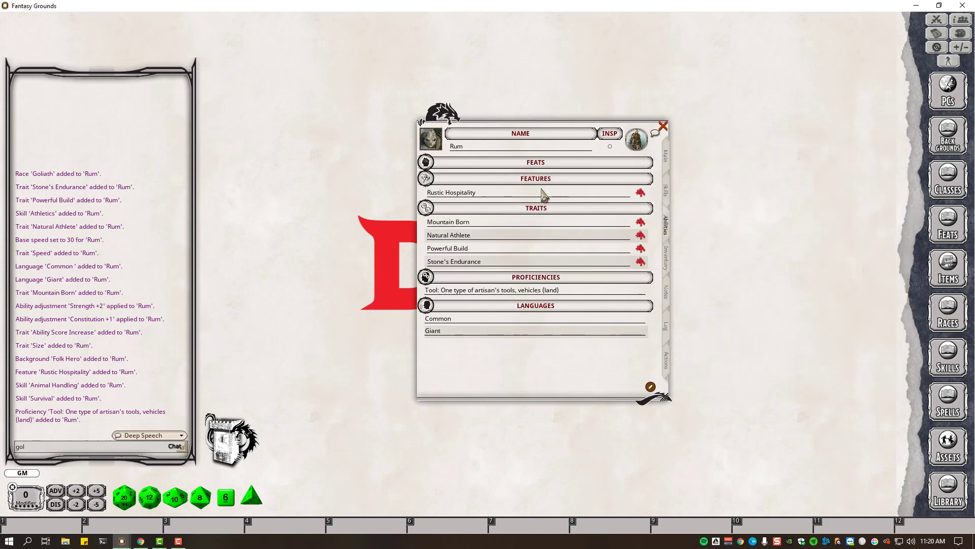
{"action": "left_click", "coordinate": [640, 193]}
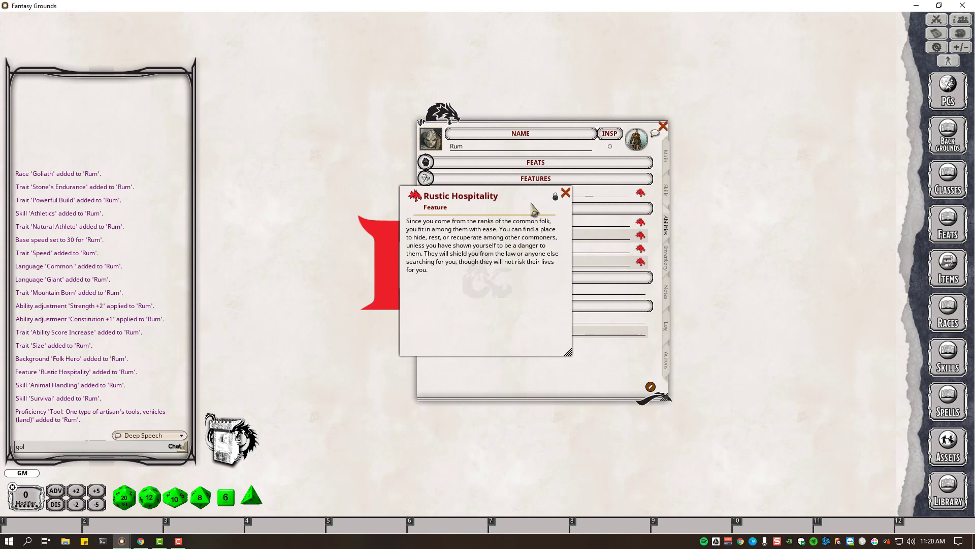
{"action": "left_click", "coordinate": [566, 193]}
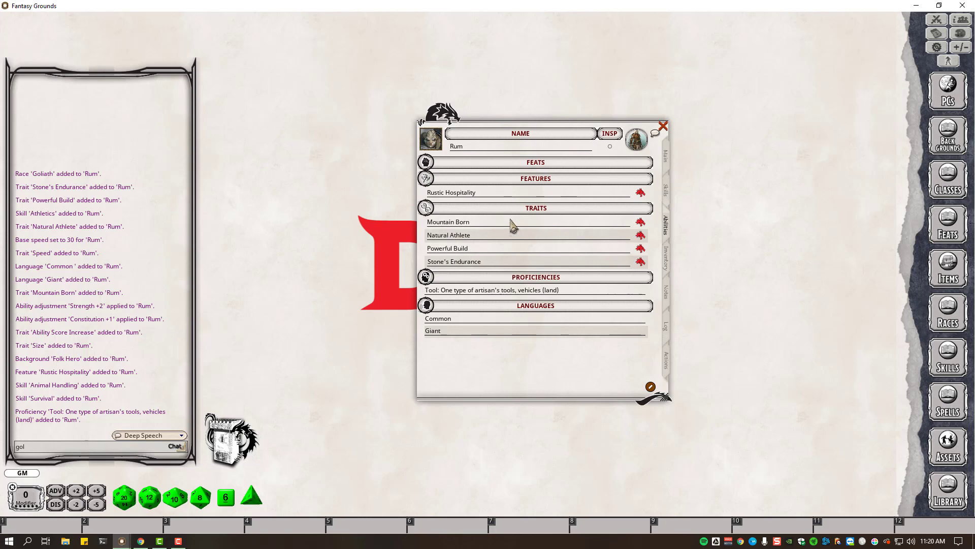
{"action": "left_click", "coordinate": [641, 223]}
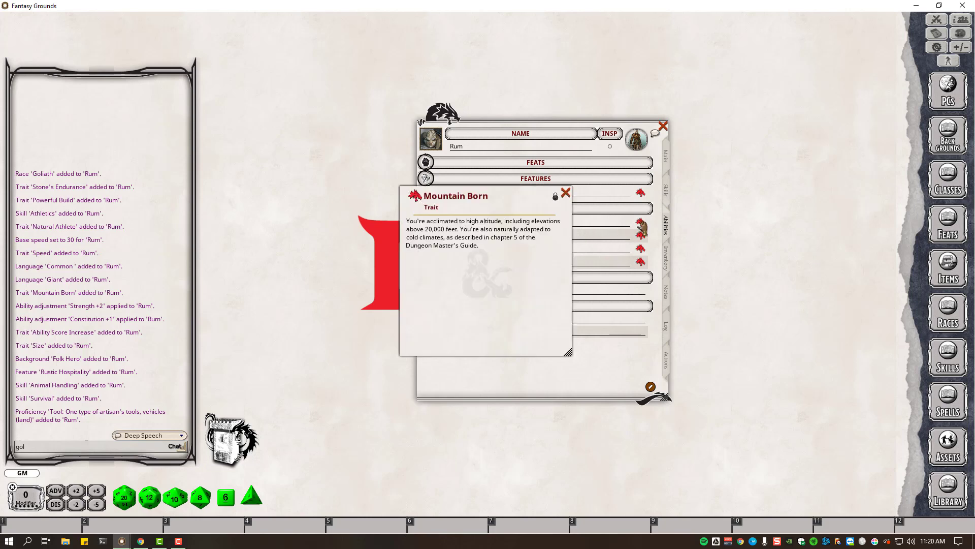
{"action": "left_click", "coordinate": [565, 193]}
{"action": "left_click", "coordinate": [640, 235]}
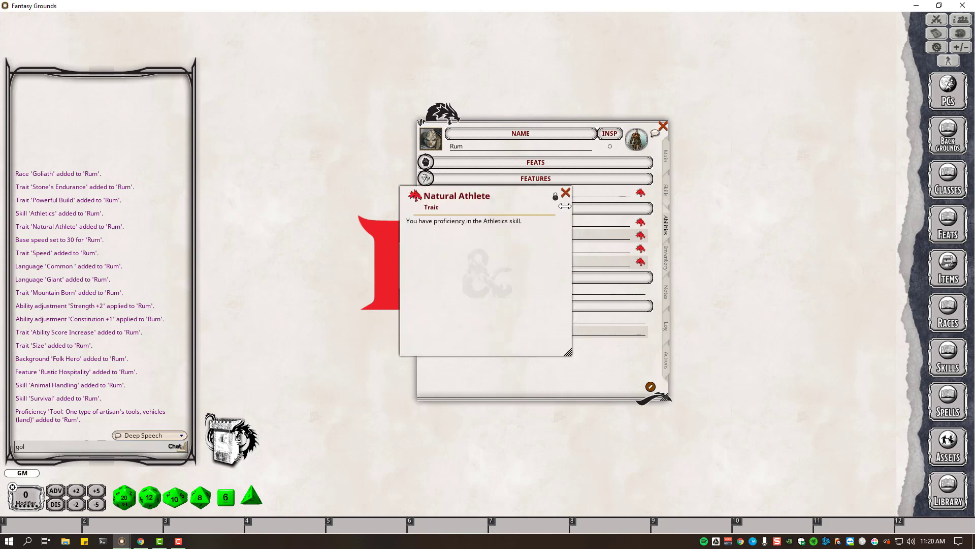
{"action": "left_click", "coordinate": [566, 193]}
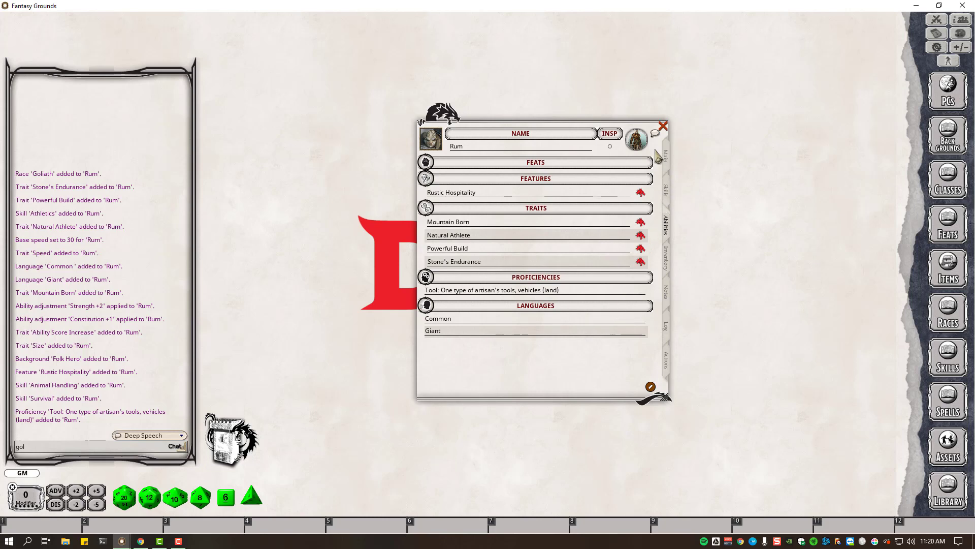
Examine the skill proficiencies on Rum's Skills page that come from the race and background.
{"action": "left_click", "coordinate": [666, 200]}
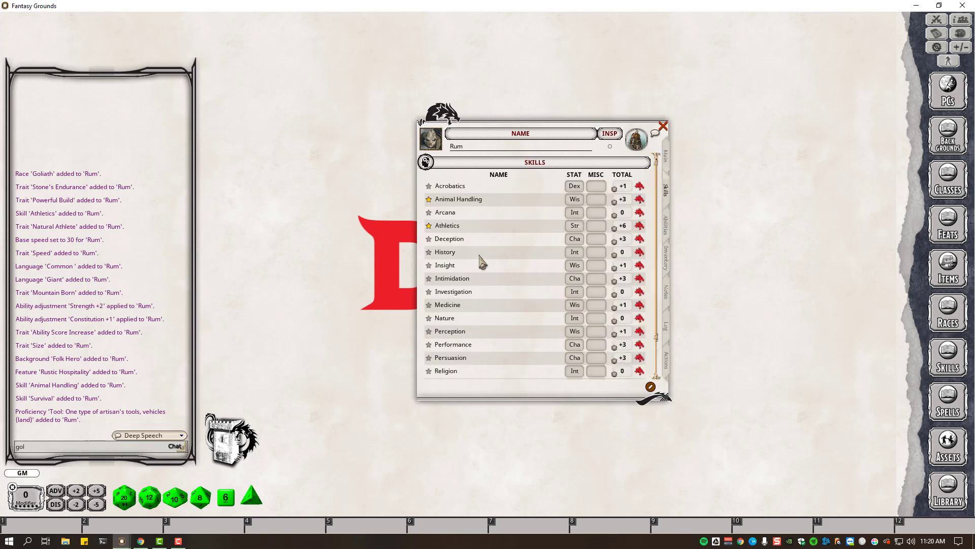
{"action": "scroll", "coordinate": [482, 261], "scroll_direction": "down", "scroll_amount": 3}
{"action": "scroll", "coordinate": [508, 272], "scroll_direction": "up", "scroll_amount": 3}
{"action": "scroll", "coordinate": [514, 294], "scroll_direction": "down", "scroll_amount": 3}
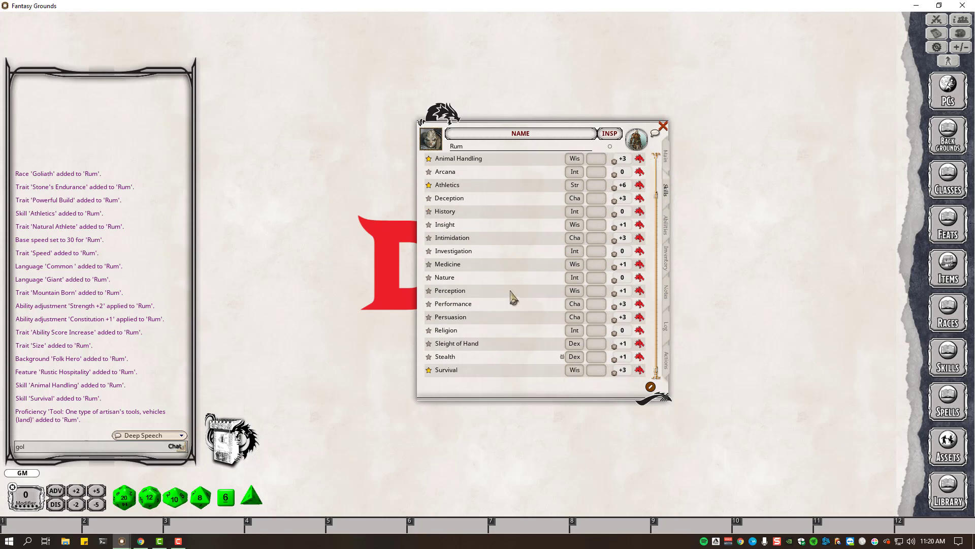
{"action": "scroll", "coordinate": [513, 297], "scroll_direction": "up", "scroll_amount": 3}
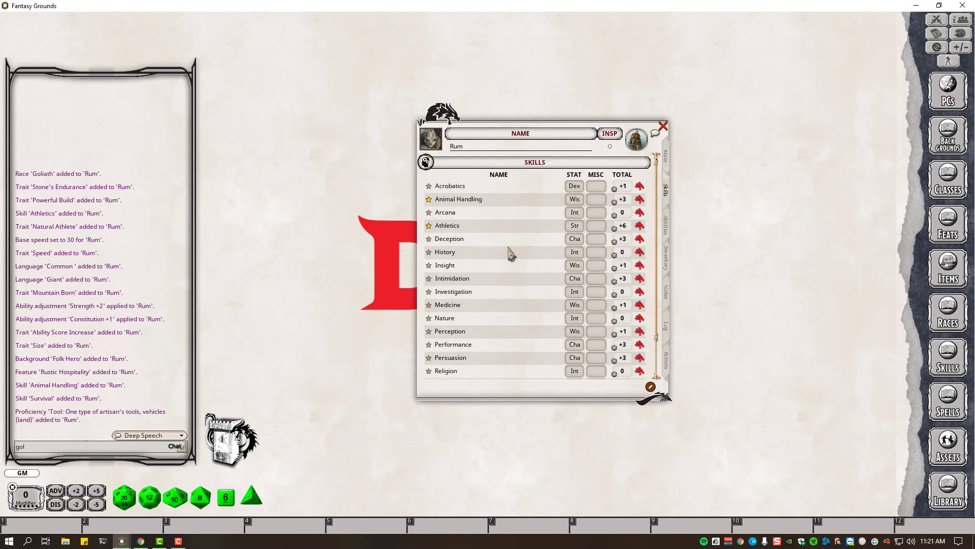
{"action": "scroll", "coordinate": [511, 253], "scroll_direction": "down", "scroll_amount": 1}
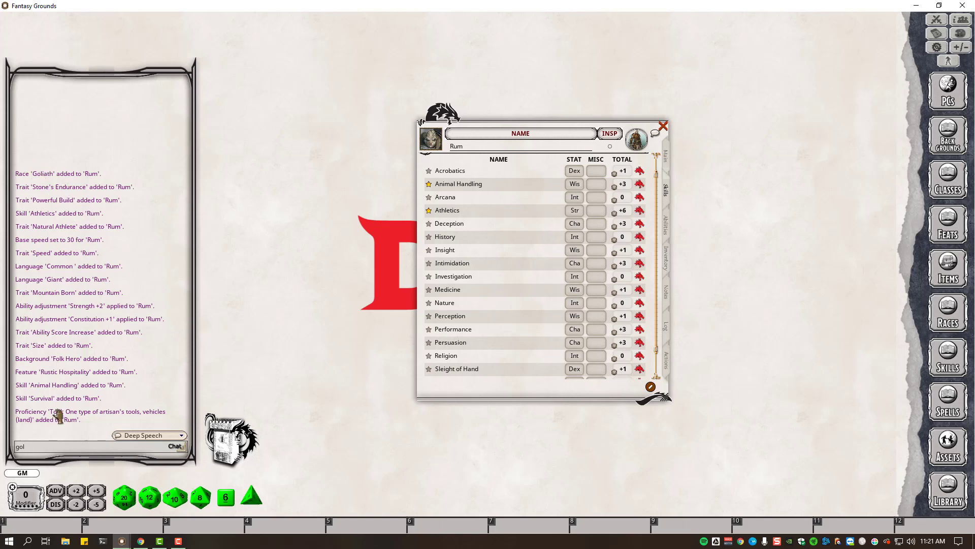
Add the Player's Handbook Barbarian class from the Classes list to the main page of Rum's sheet.
{"action": "left_click", "coordinate": [667, 156]}
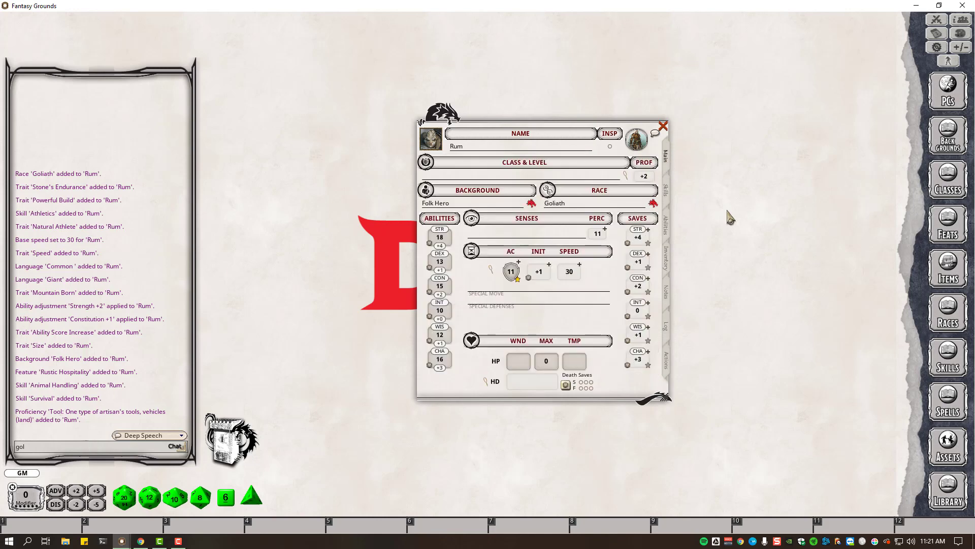
{"action": "left_click", "coordinate": [948, 180]}
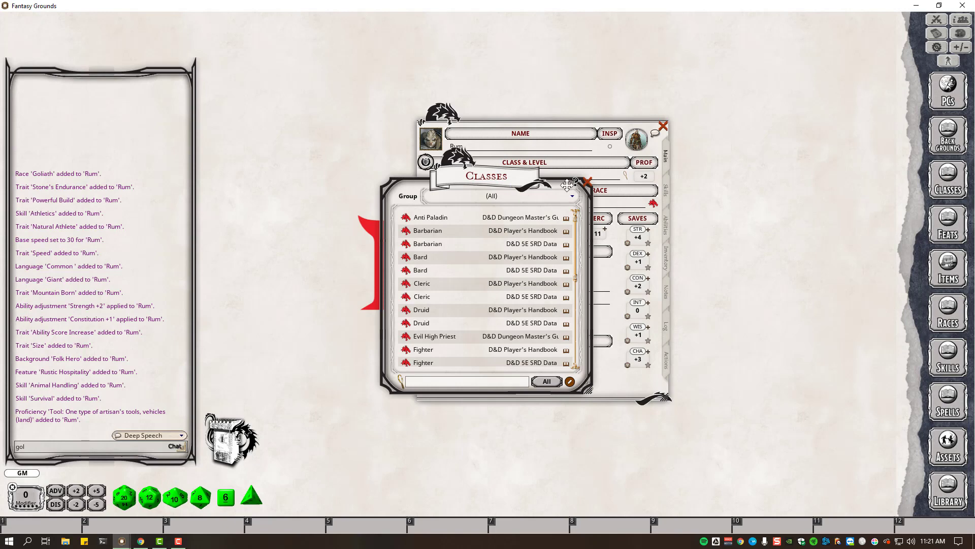
{"action": "left_click_drag", "start_coordinate": [513, 189], "coordinate": [808, 197]}
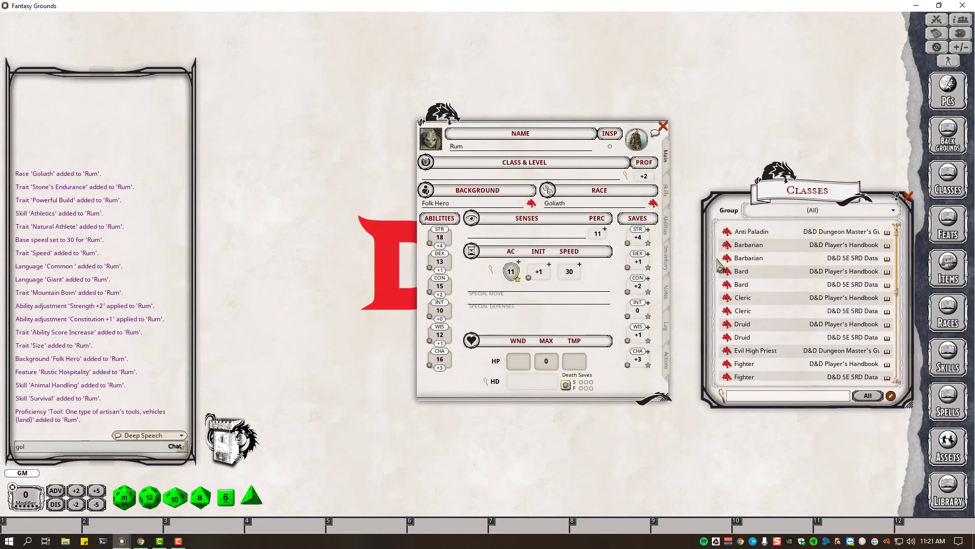
{"action": "left_click_drag", "start_coordinate": [727, 248], "coordinate": [322, 232]}
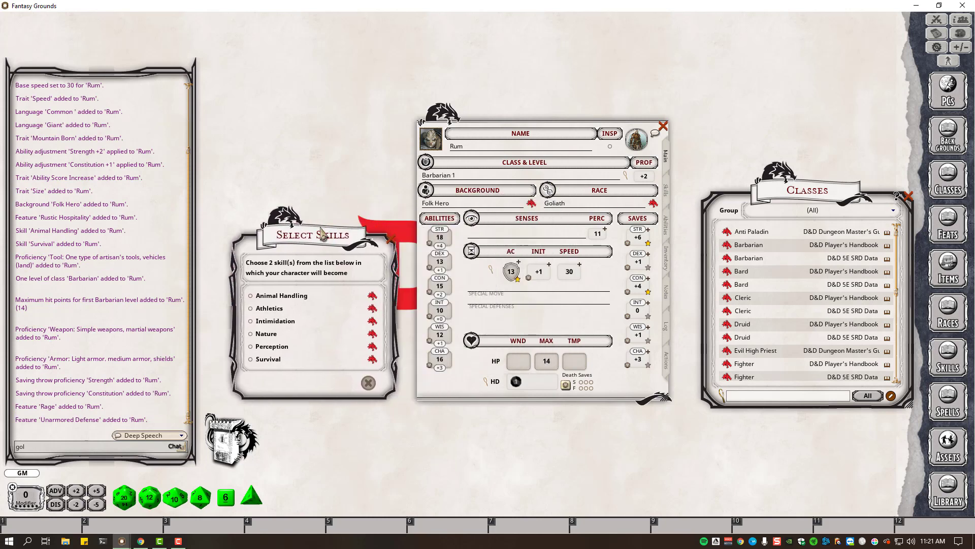
Switch to D&D Beyond in the browser, close the spare pages, and check Rum's Barbarian skill proficiencies in the Character Builder.
{"action": "left_click", "coordinate": [141, 541]}
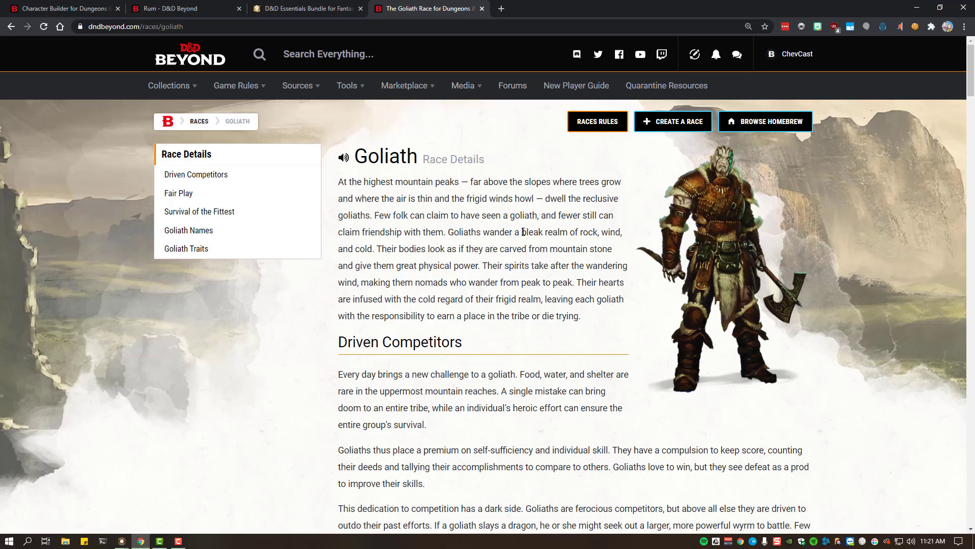
{"action": "left_click", "coordinate": [188, 8]}
{"action": "left_click", "coordinate": [482, 9]}
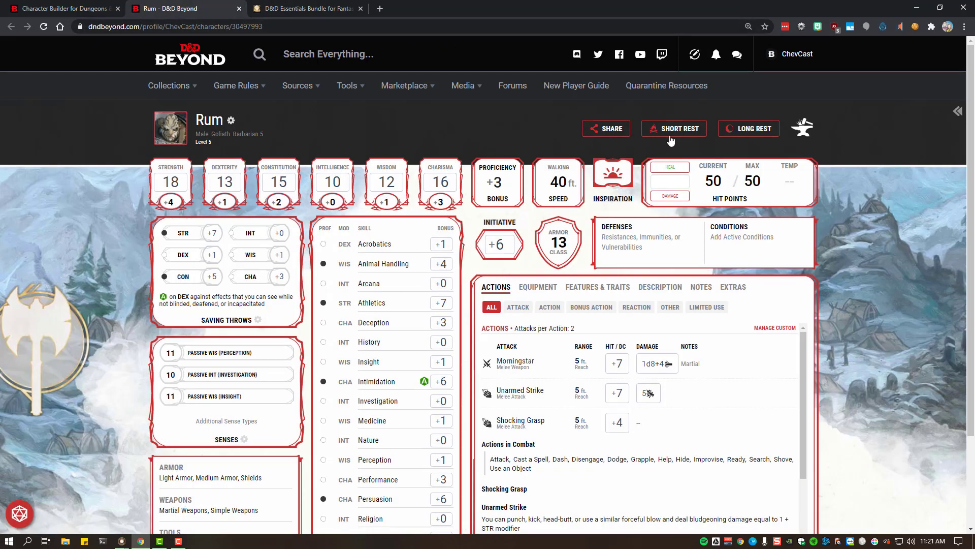
{"action": "left_click", "coordinate": [807, 129]}
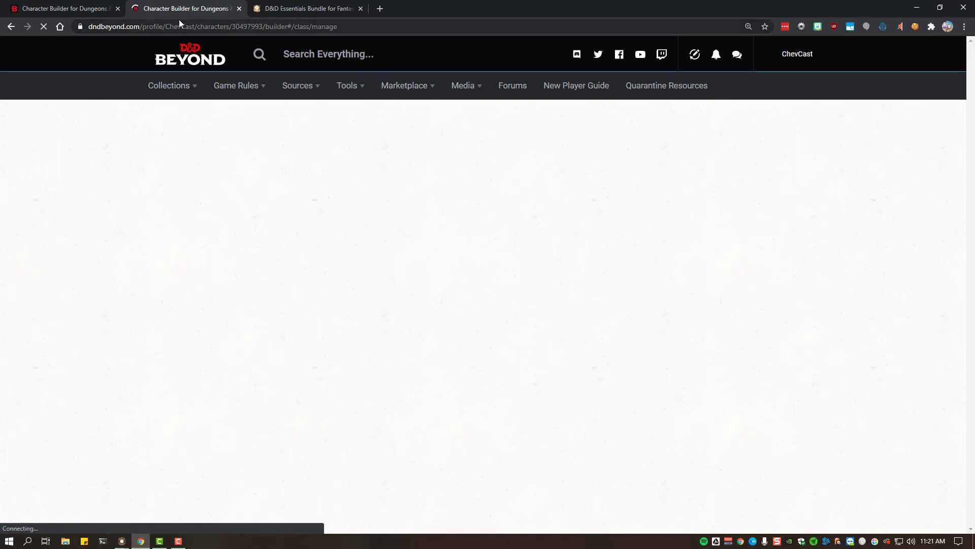
{"action": "left_click", "coordinate": [118, 9]}
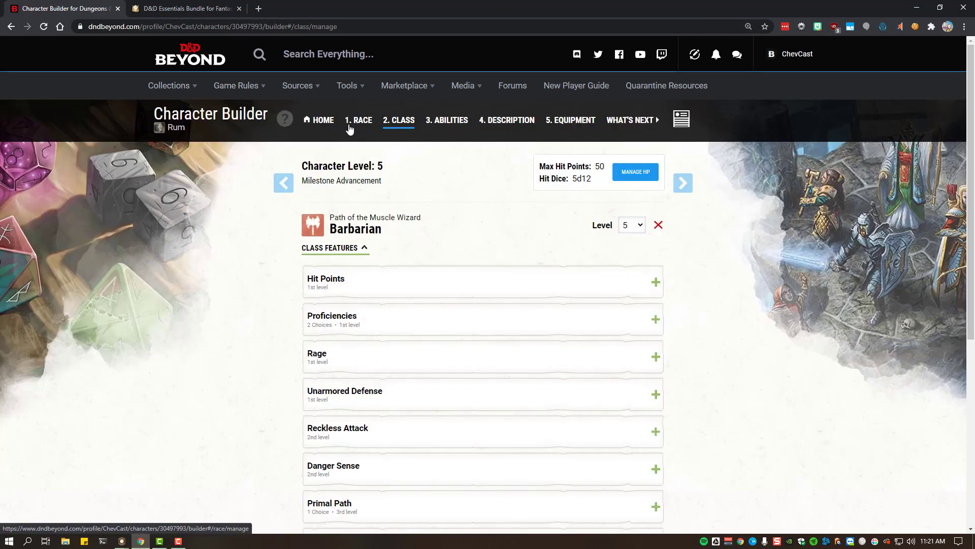
{"action": "scroll", "coordinate": [394, 224], "scroll_direction": "down", "scroll_amount": 3}
{"action": "left_click", "coordinate": [395, 175]}
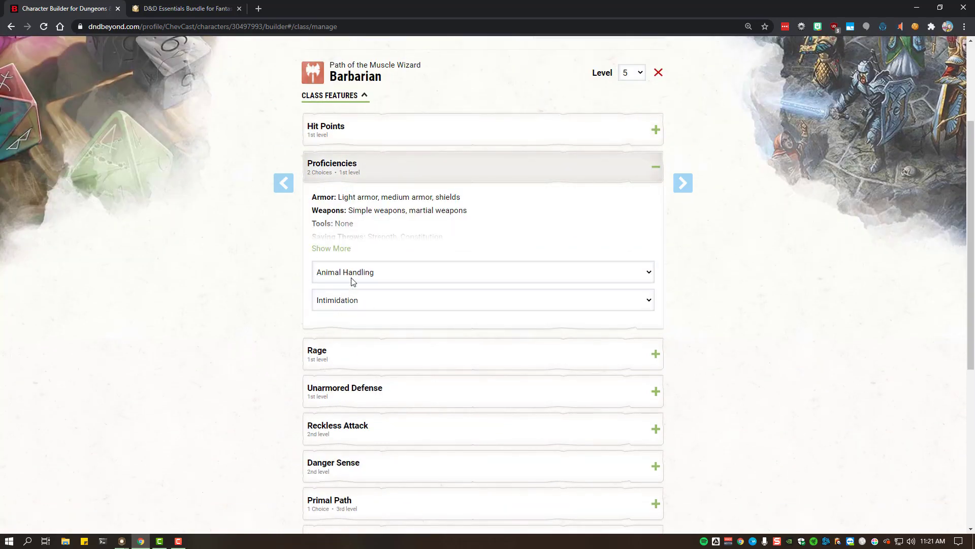
Back in Fantasy Grounds, choose Animal Handling and Intimidation as Rum's Barbarian skills, and check them on the Skills page.
{"action": "left_click", "coordinate": [122, 540]}
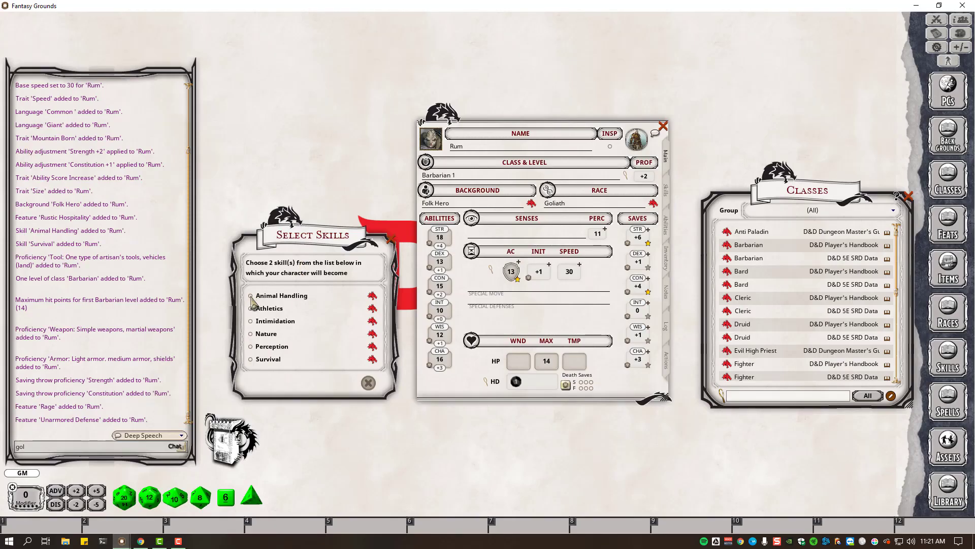
{"action": "left_click", "coordinate": [251, 321]}
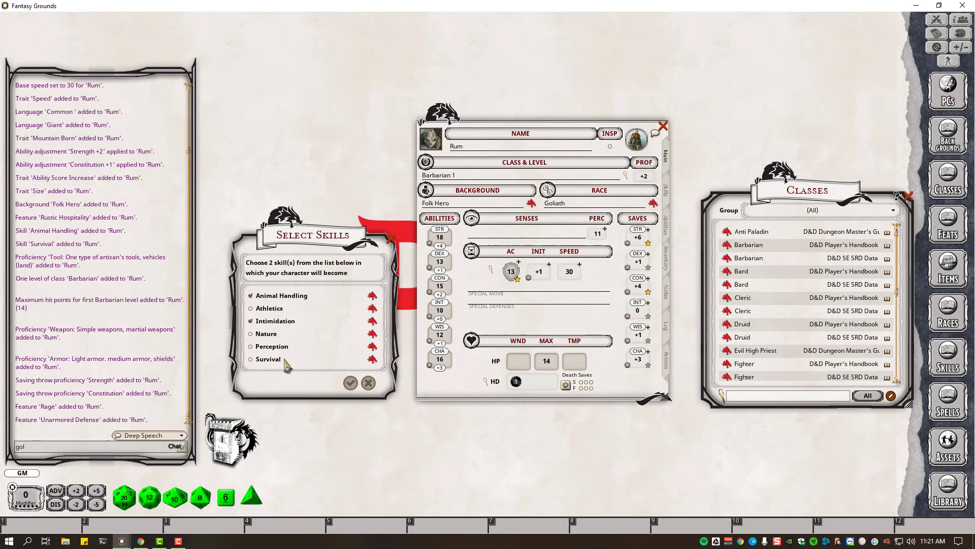
{"action": "left_click", "coordinate": [353, 385]}
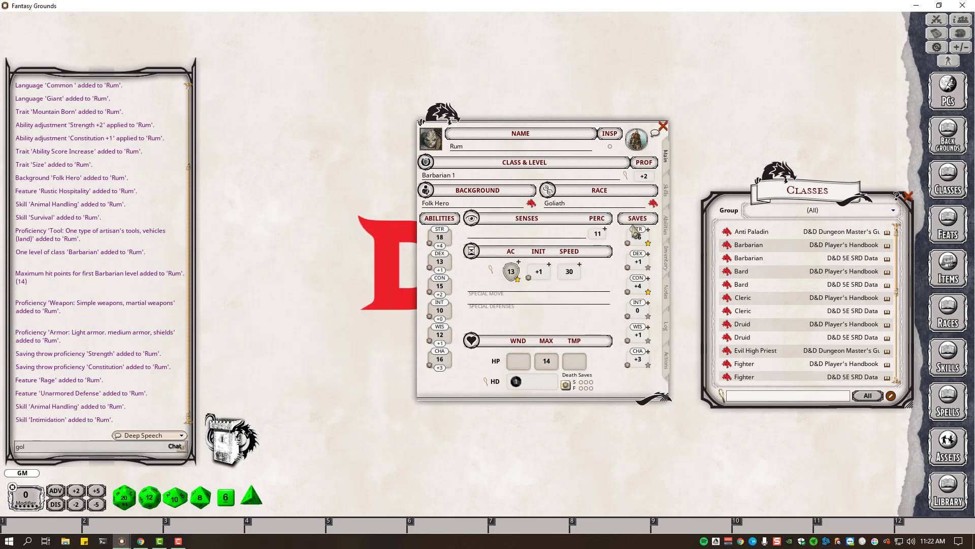
{"action": "left_click", "coordinate": [664, 190]}
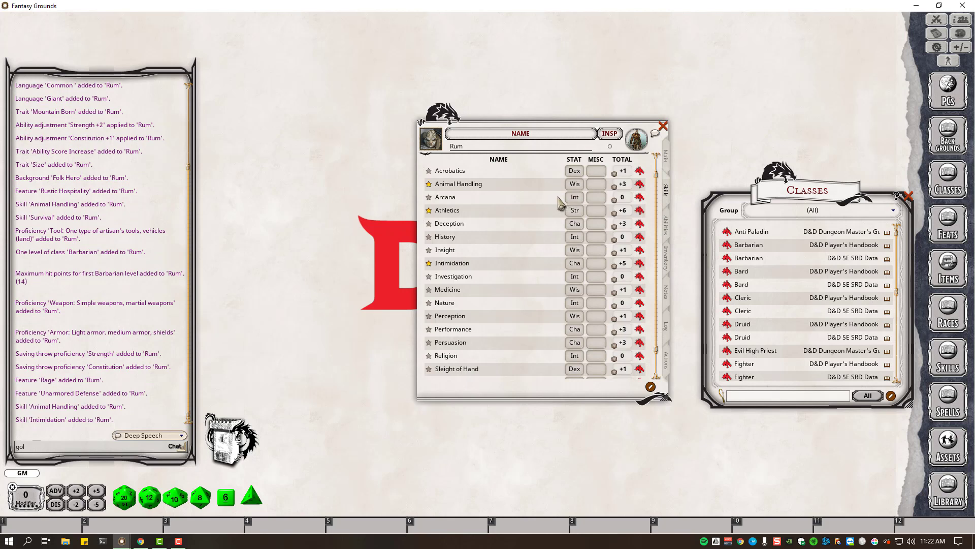
Review Rum's skills list, switch to D&D Beyond and check the skill proficiency chosen for the Folk Hero background.
{"action": "scroll", "coordinate": [470, 212], "scroll_direction": "down", "scroll_amount": 1}
{"action": "scroll", "coordinate": [470, 212], "scroll_direction": "up", "scroll_amount": 1}
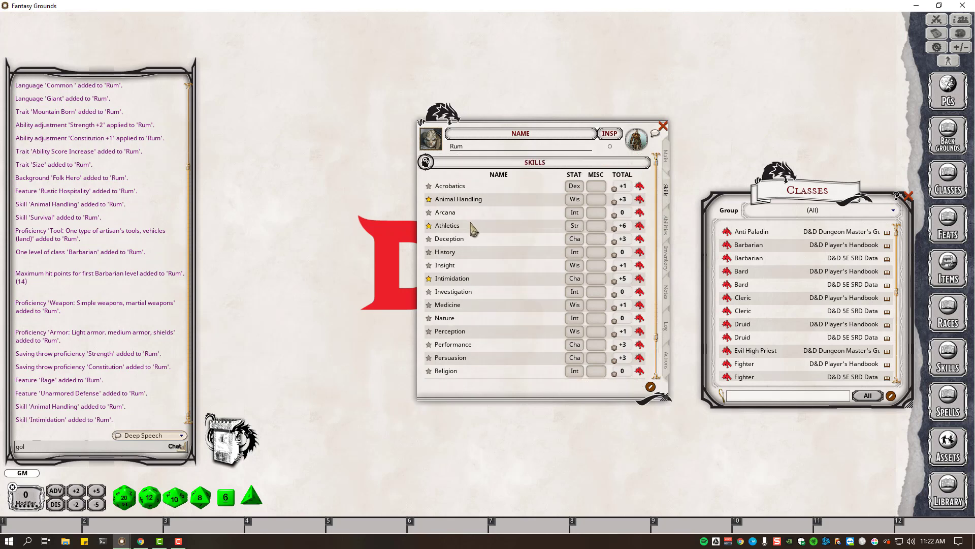
{"action": "left_click", "coordinate": [141, 541]}
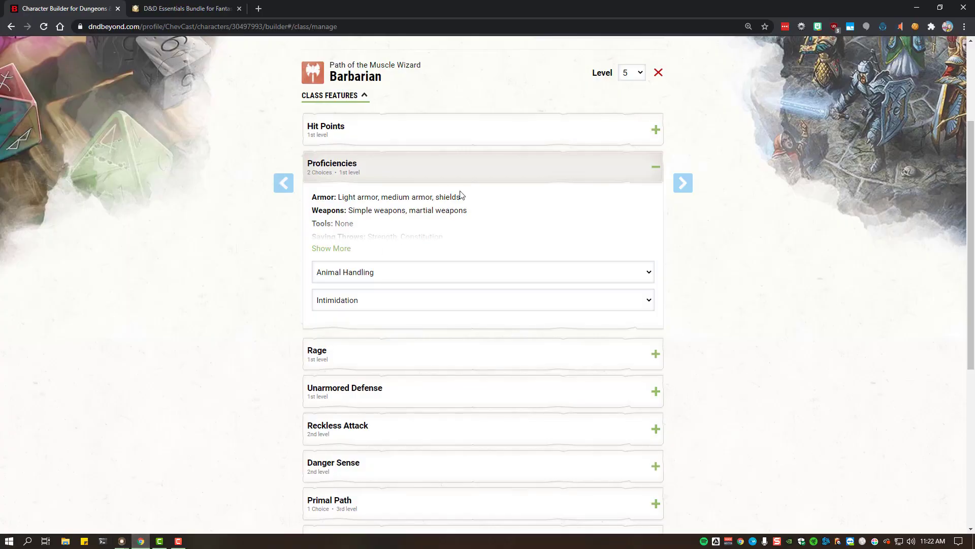
{"action": "scroll", "coordinate": [514, 162], "scroll_direction": "up", "scroll_amount": 3}
{"action": "left_click", "coordinate": [495, 122]}
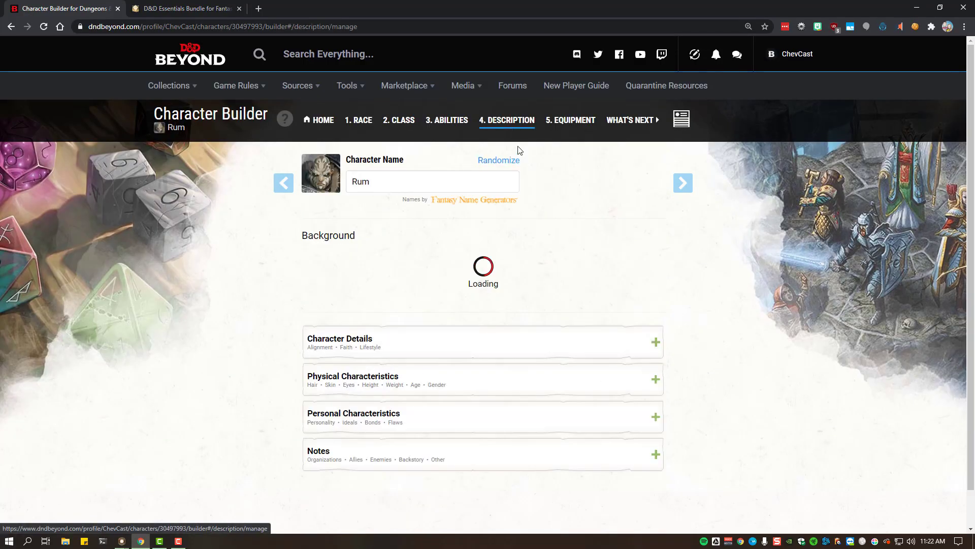
{"action": "scroll", "coordinate": [457, 351], "scroll_direction": "down", "scroll_amount": 2}
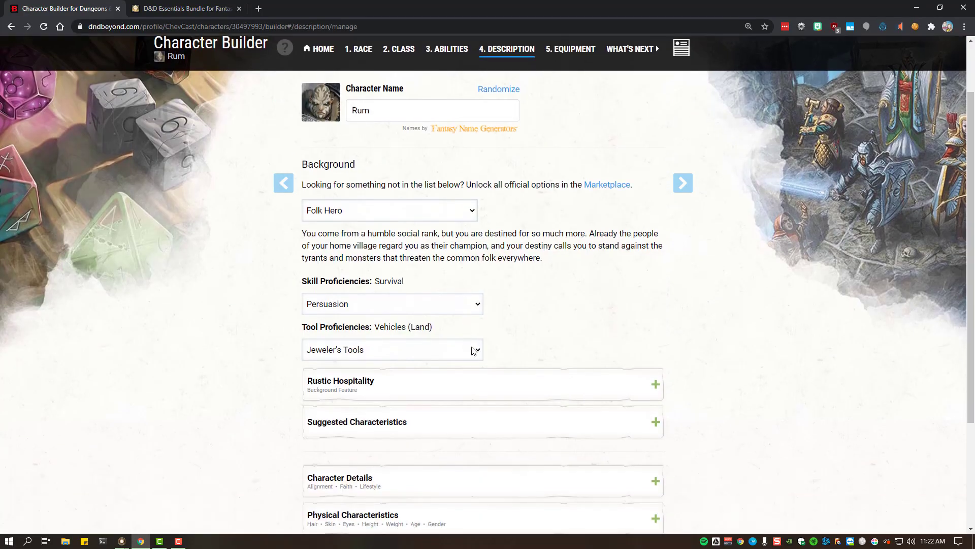
{"action": "left_click", "coordinate": [474, 275]}
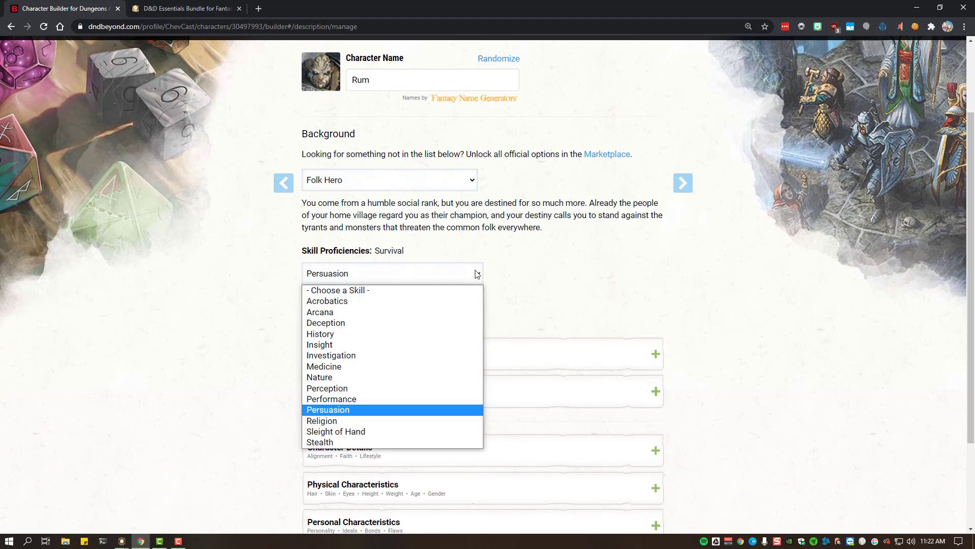
{"action": "left_click", "coordinate": [477, 275]}
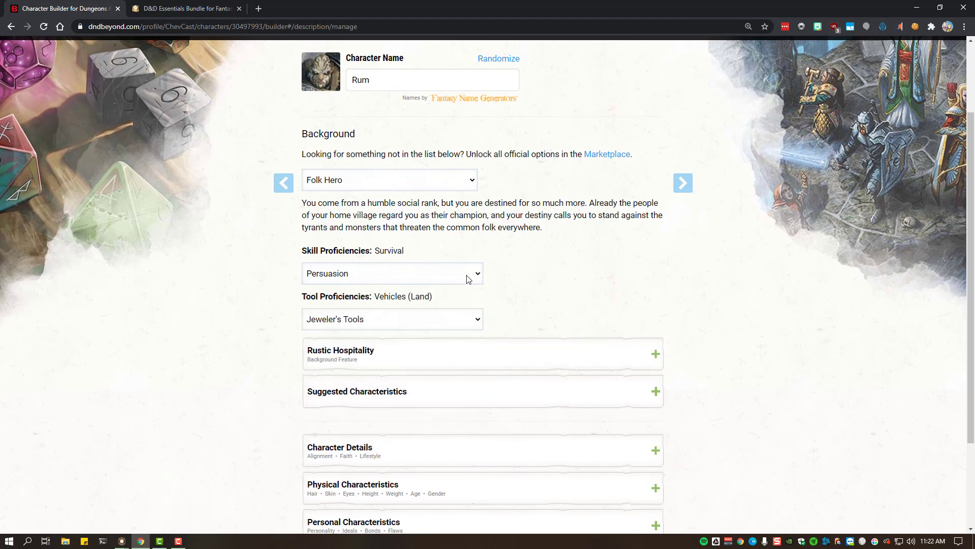
{"action": "left_click", "coordinate": [468, 279]}
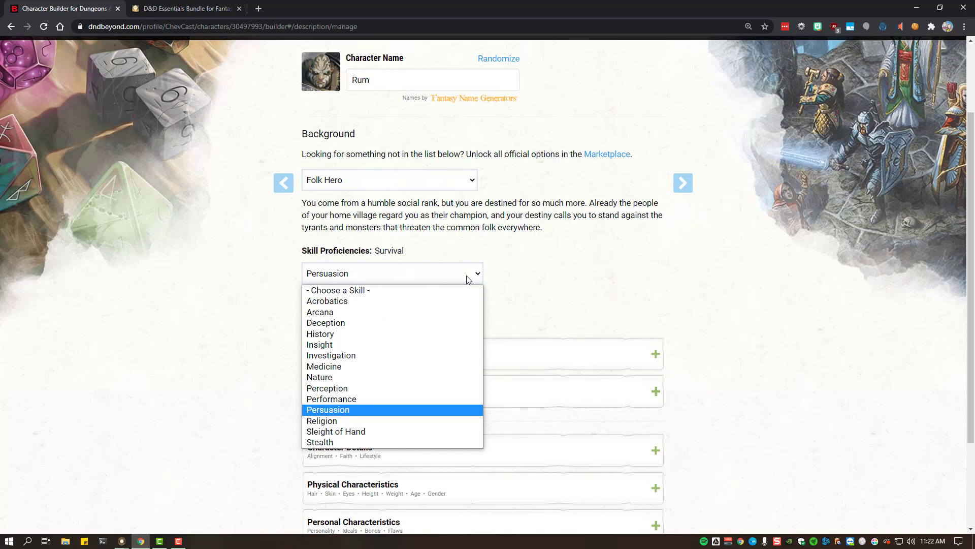
{"action": "left_click", "coordinate": [468, 278]}
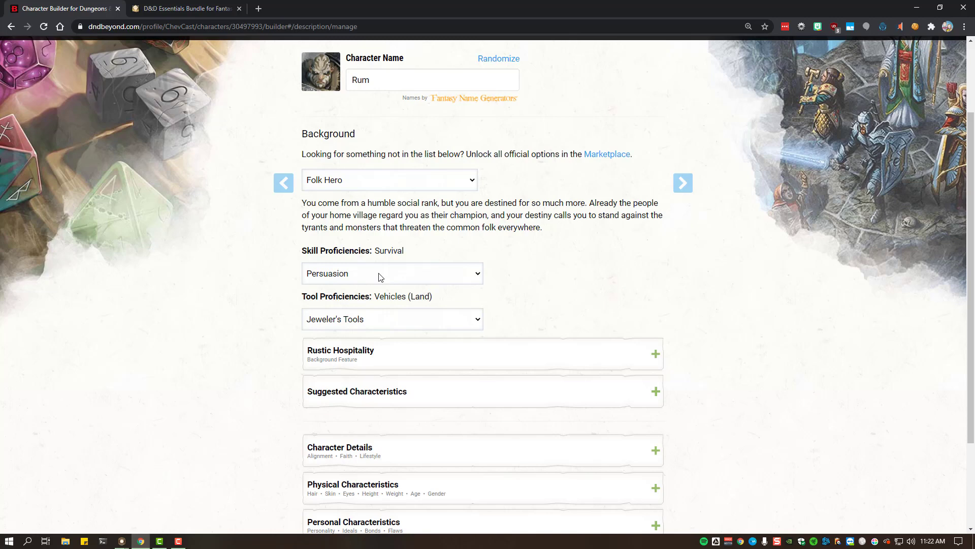
Switch to Fantasy Grounds and mark Rum as proficient in the Persuasion skill.
{"action": "mouse_move", "coordinate": [121, 541]}
{"action": "left_click", "coordinate": [155, 520]}
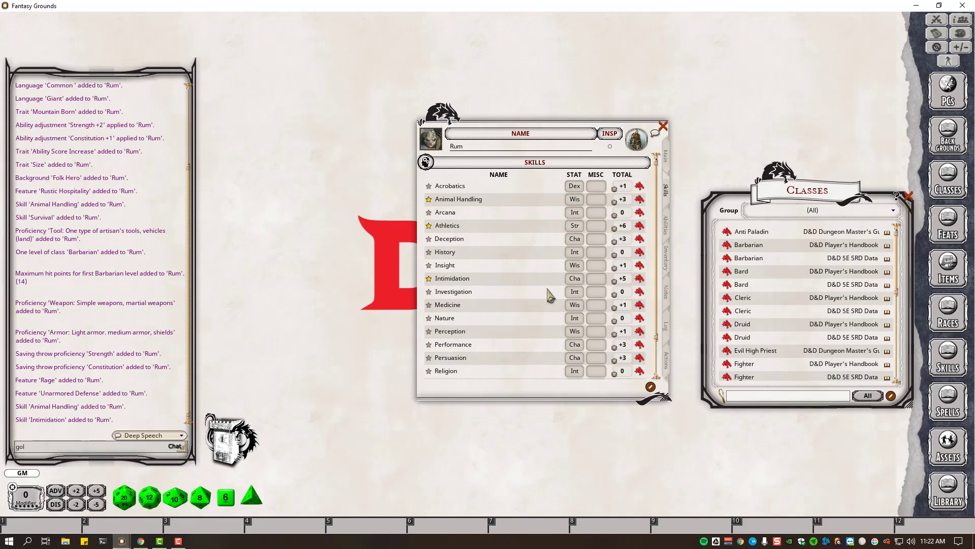
{"action": "scroll", "coordinate": [564, 275], "scroll_direction": "down", "scroll_amount": 3}
{"action": "scroll", "coordinate": [542, 279], "scroll_direction": "up", "scroll_amount": 3}
{"action": "scroll", "coordinate": [542, 279], "scroll_direction": "down", "scroll_amount": 3}
{"action": "left_click", "coordinate": [429, 317]}
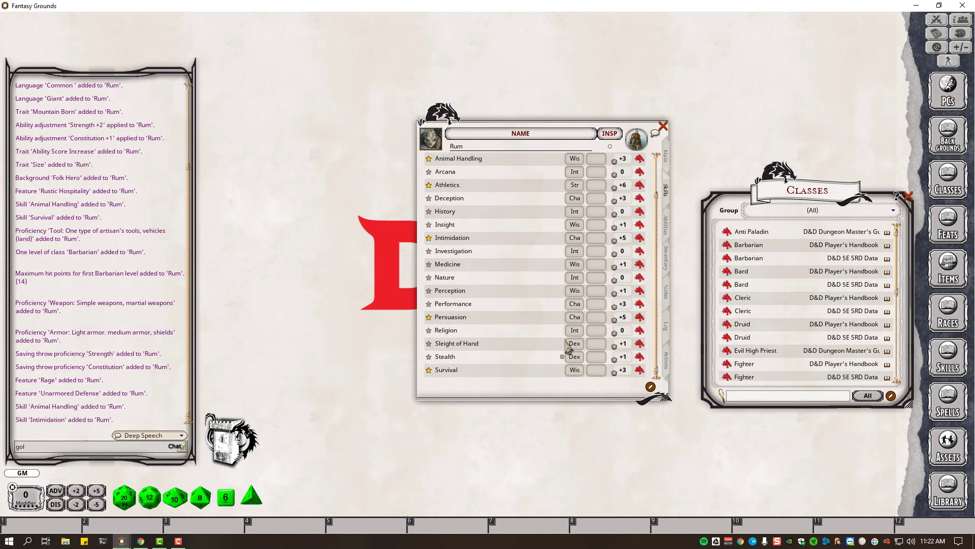
{"action": "scroll", "coordinate": [527, 310], "scroll_direction": "up", "scroll_amount": 3}
{"action": "scroll", "coordinate": [527, 310], "scroll_direction": "down", "scroll_amount": 3}
{"action": "scroll", "coordinate": [574, 304], "scroll_direction": "up", "scroll_amount": 3}
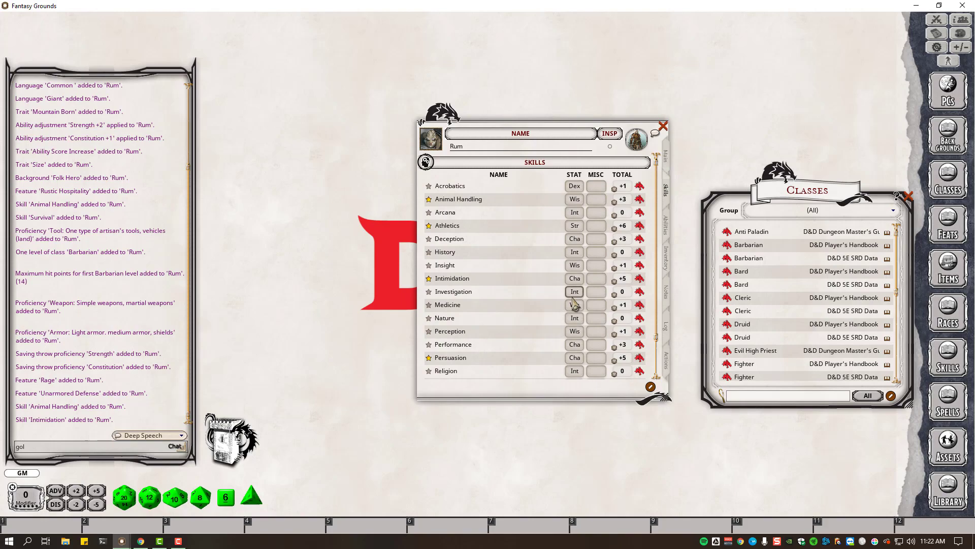
Compare the background proficiencies on D&D Beyond with Rum's skills list in Fantasy Grounds.
{"action": "left_click", "coordinate": [141, 541]}
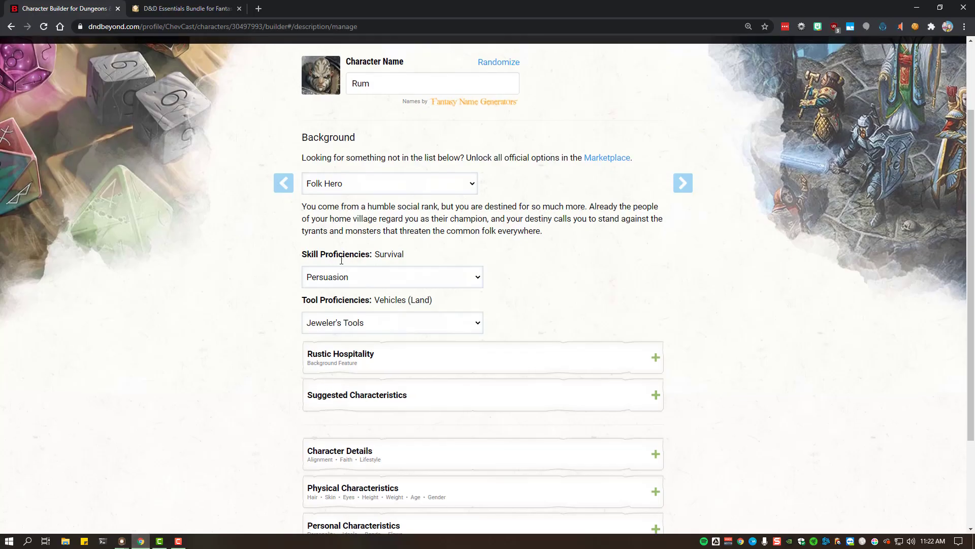
{"action": "scroll", "coordinate": [343, 267], "scroll_direction": "up", "scroll_amount": 2}
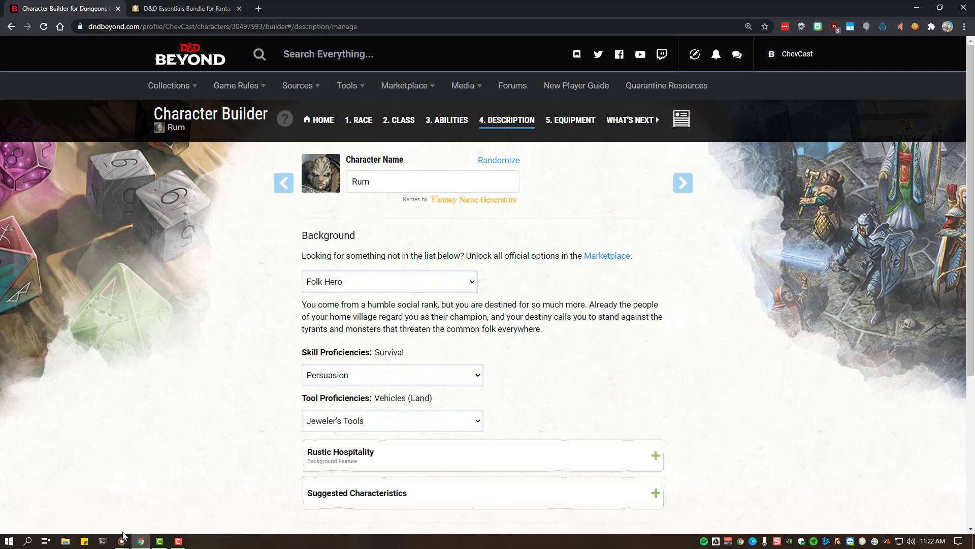
{"action": "mouse_move", "coordinate": [123, 535]}
{"action": "left_click", "coordinate": [177, 500]}
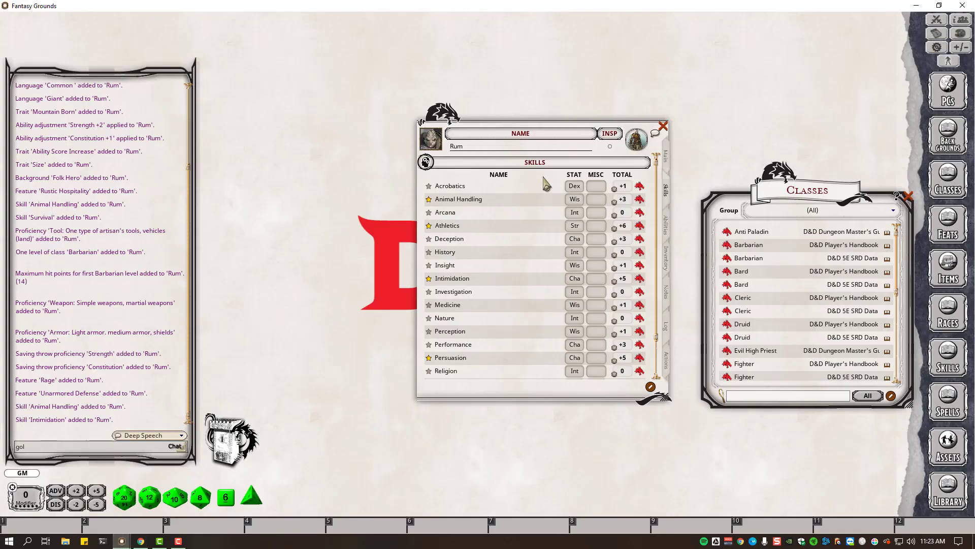
{"action": "scroll", "coordinate": [543, 231], "scroll_direction": "down", "scroll_amount": 2}
{"action": "scroll", "coordinate": [543, 234], "scroll_direction": "up", "scroll_amount": 2}
Review Rum's features, traits, proficiencies and languages, along with the main page of the character sheet.
{"action": "left_click_drag", "start_coordinate": [561, 132], "coordinate": [519, 165]}
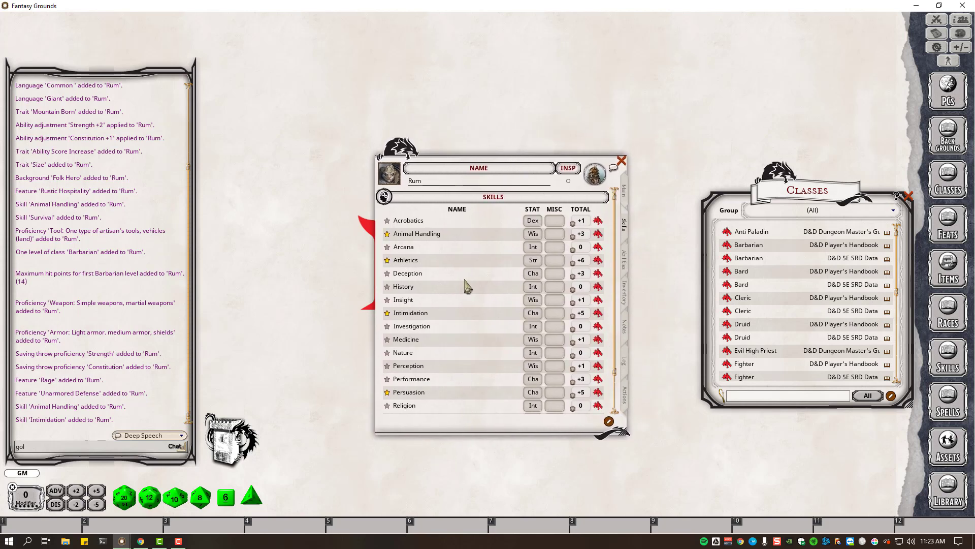
{"action": "left_click", "coordinate": [624, 261]}
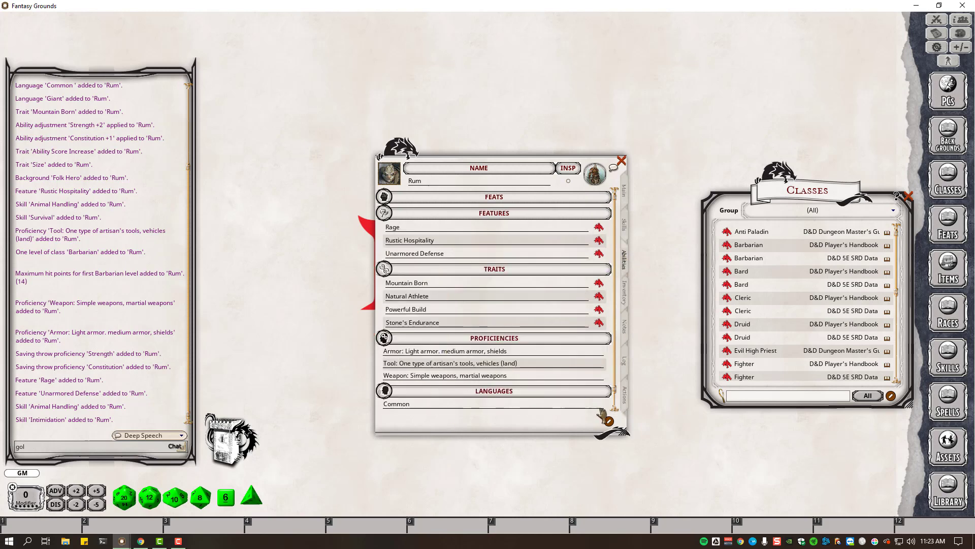
{"action": "left_click", "coordinate": [624, 191]}
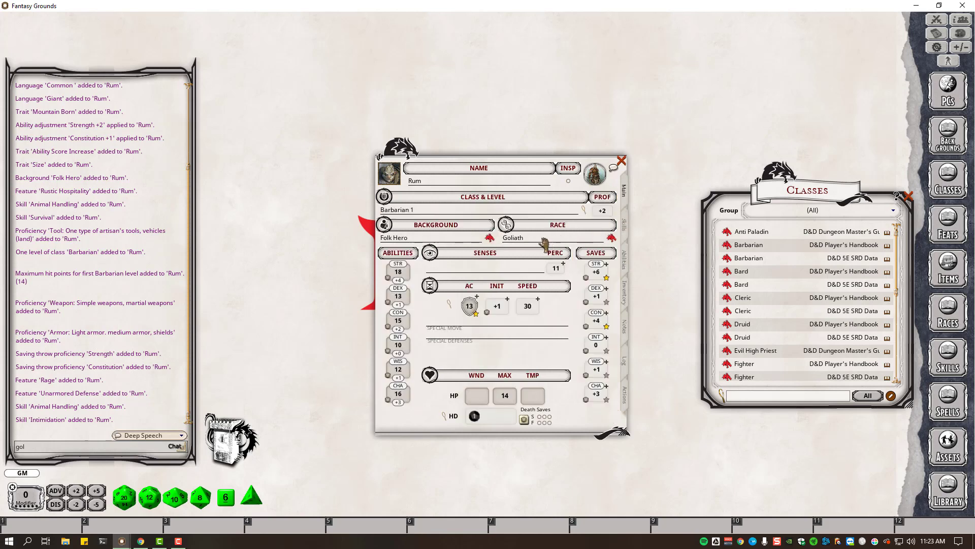
{"action": "left_click", "coordinate": [624, 261]}
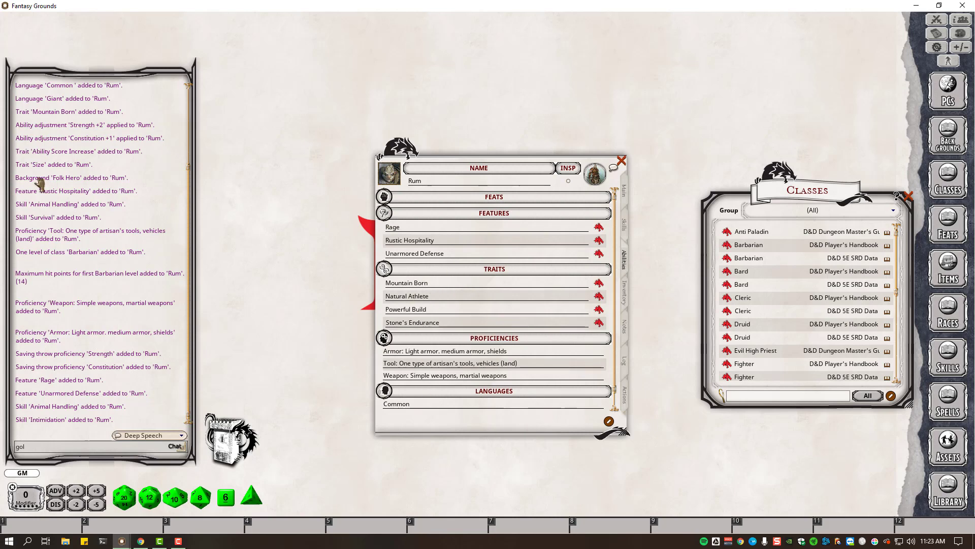
{"action": "scroll", "coordinate": [74, 179], "scroll_direction": "up", "scroll_amount": 3}
{"action": "scroll", "coordinate": [72, 168], "scroll_direction": "down", "scroll_amount": 3}
{"action": "left_click", "coordinate": [625, 196]}
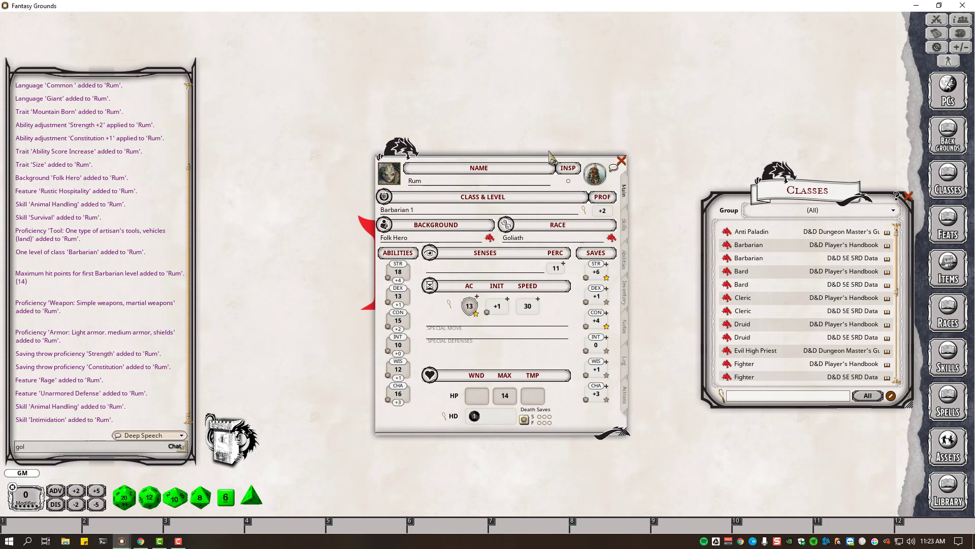
Reposition Rum's character sheet and replace the Classes list with the Feats list beside it.
{"action": "left_click_drag", "start_coordinate": [556, 161], "coordinate": [547, 126]}
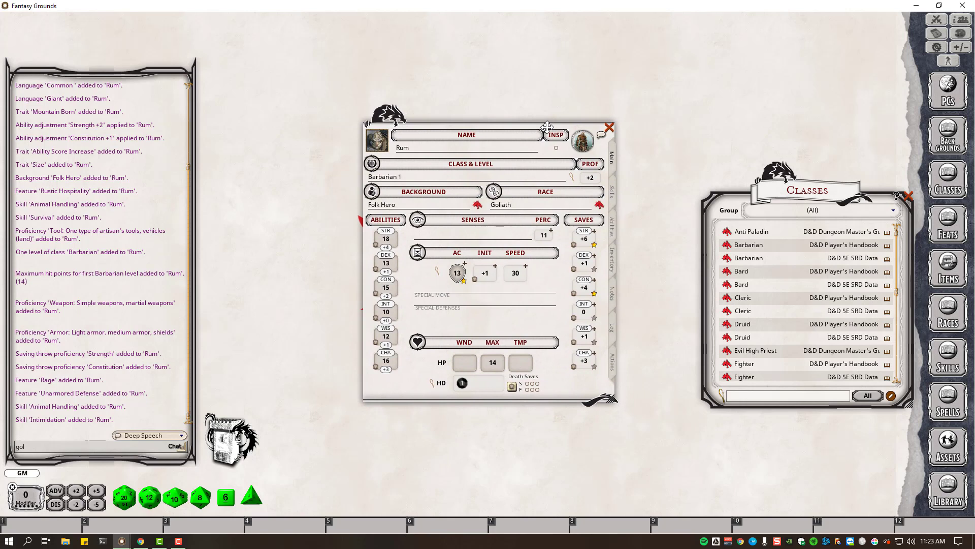
{"action": "mouse_move", "coordinate": [555, 131]}
{"action": "left_mouse_down"}
{"action": "mouse_move", "coordinate": [523, 133]}
{"action": "mouse_move", "coordinate": [542, 139]}
{"action": "left_mouse_up"}
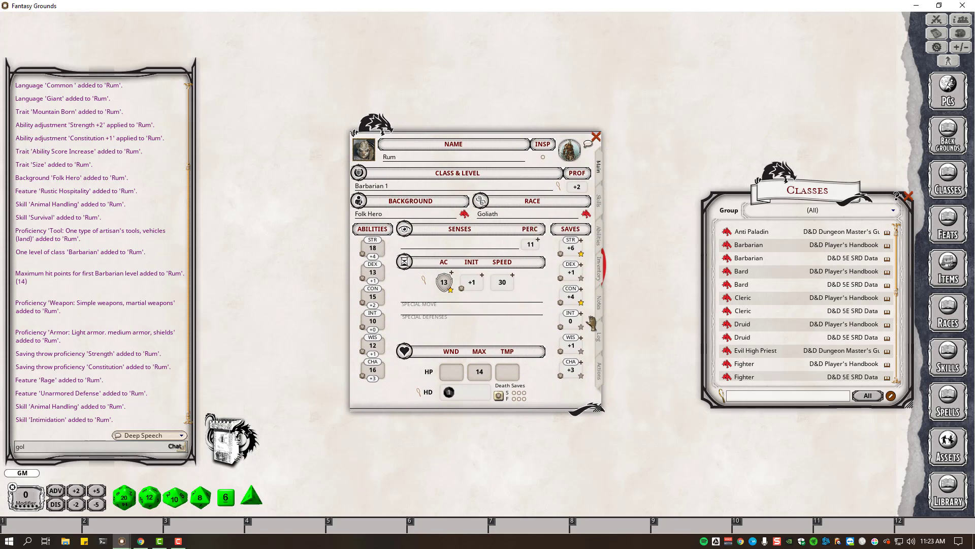
{"action": "left_click", "coordinate": [909, 195]}
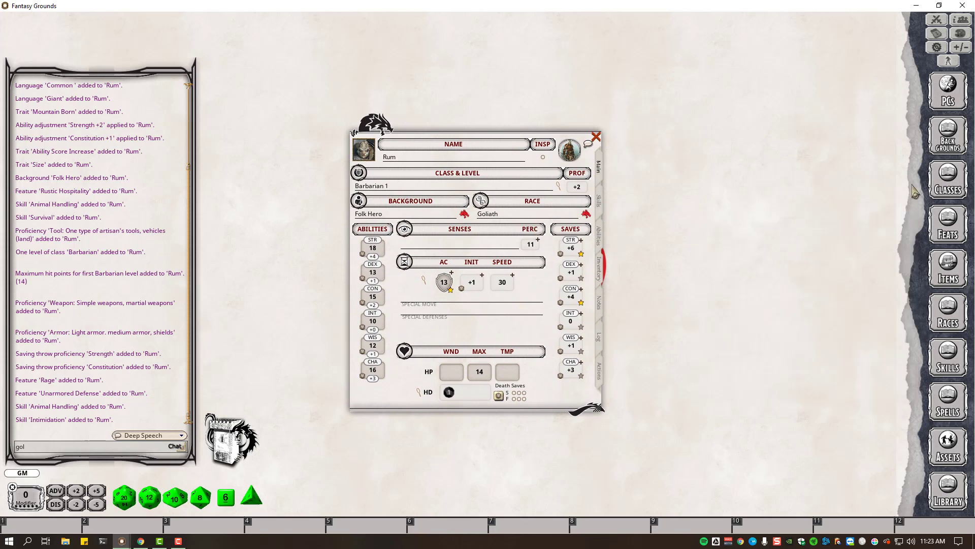
{"action": "left_click", "coordinate": [948, 226]}
{"action": "left_click_drag", "start_coordinate": [525, 180], "coordinate": [759, 189]}
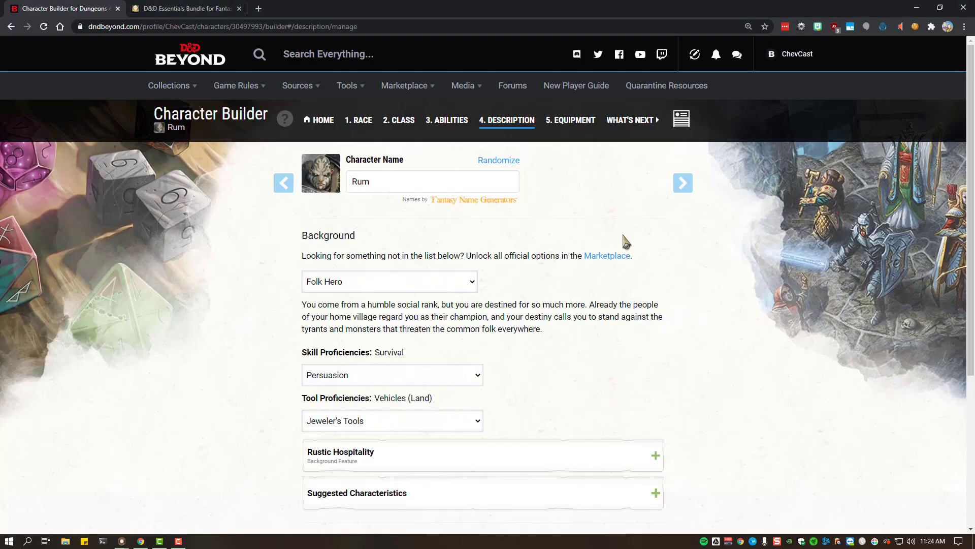
Switch to D&D Beyond, open Rum's full character sheet and look up the feats under Features & Traits.
{"action": "key", "text": "alt+Tab"}
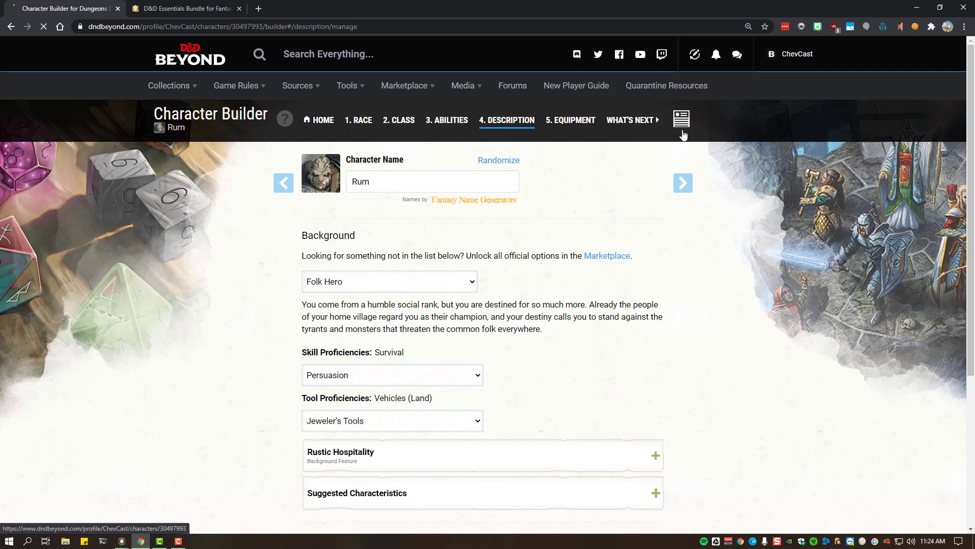
{"action": "left_click", "coordinate": [681, 122]}
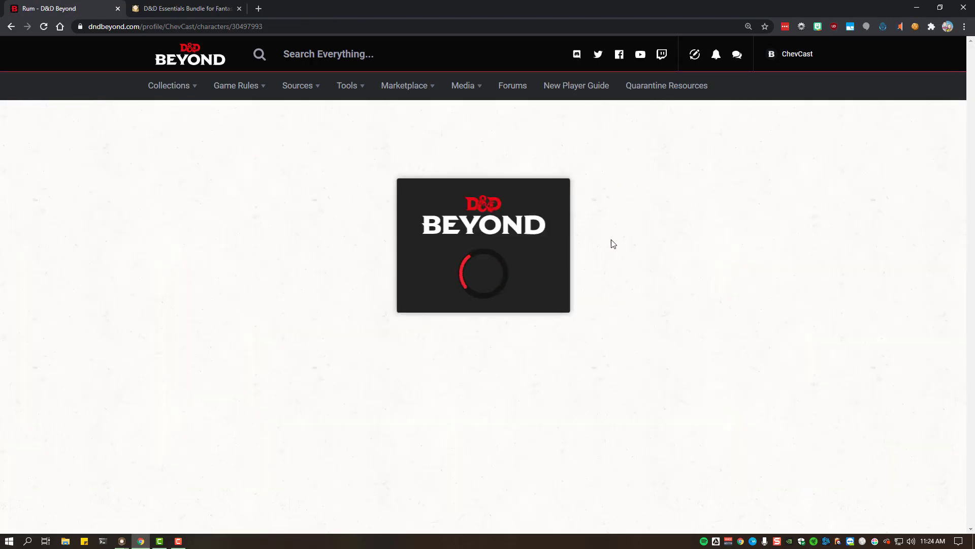
{"action": "left_click", "coordinate": [590, 289]}
{"action": "scroll", "coordinate": [604, 366], "scroll_direction": "down", "scroll_amount": 10}
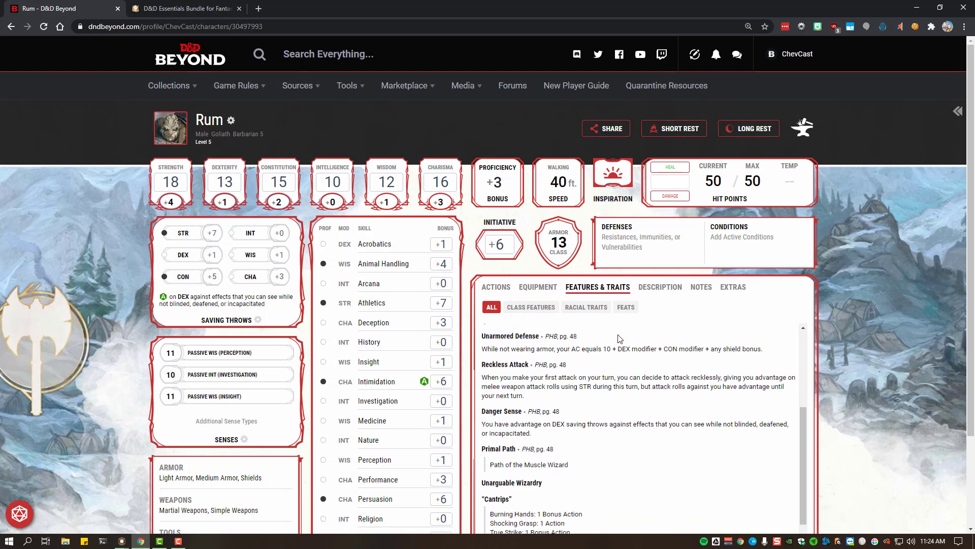
{"action": "scroll", "coordinate": [590, 381], "scroll_direction": "down", "scroll_amount": 1}
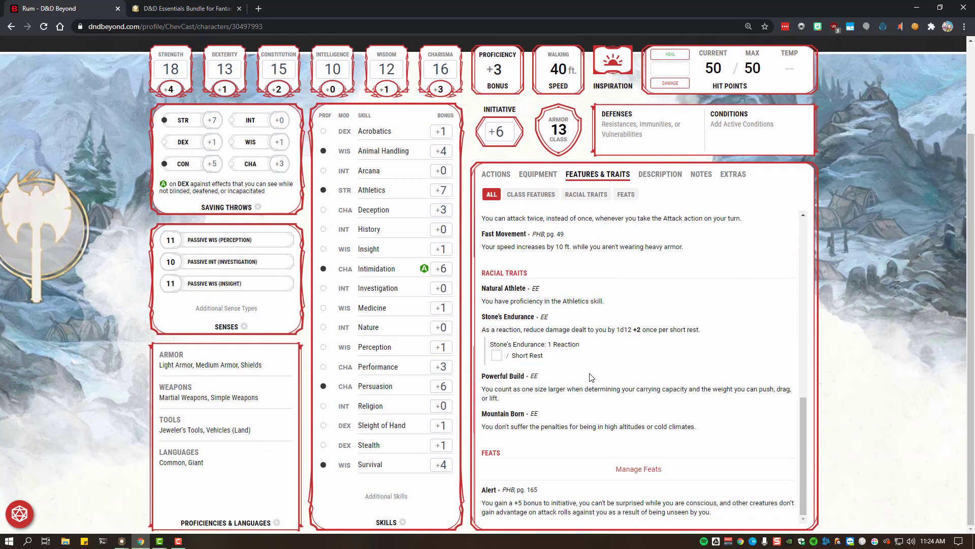
Switch to Fantasy Grounds and add the Alert feat from the Feats list to Rum's abilities.
{"action": "key", "text": "alt+Tab"}
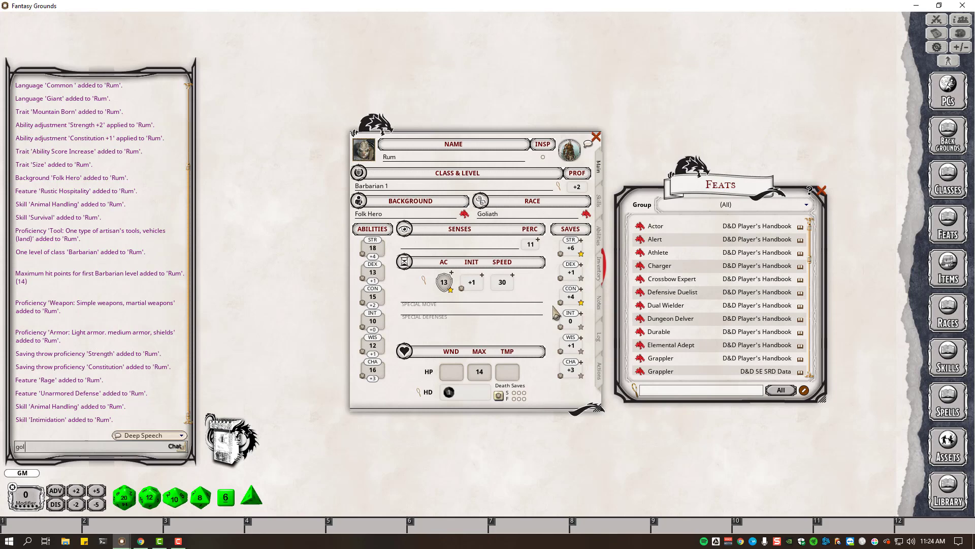
{"action": "left_click", "coordinate": [602, 246]}
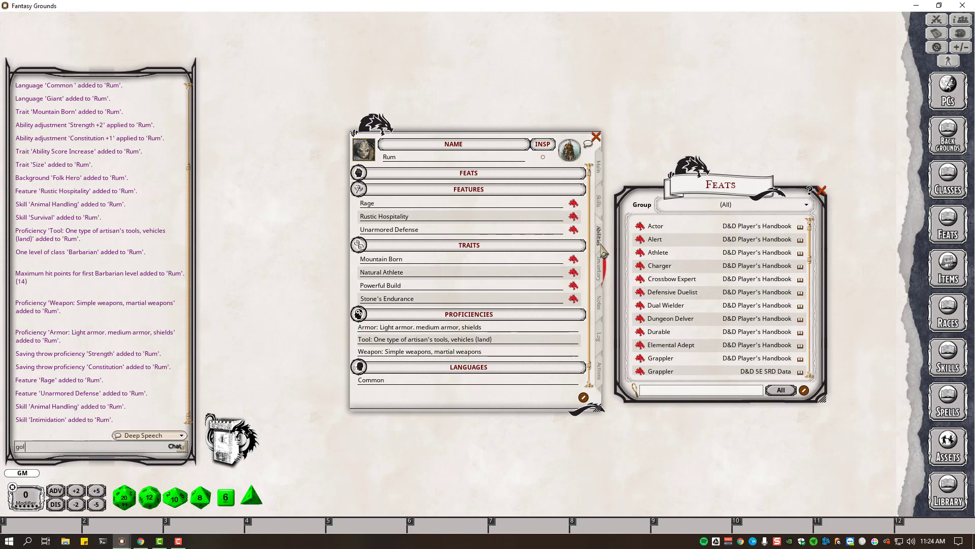
{"action": "scroll", "coordinate": [643, 264], "scroll_direction": "down", "scroll_amount": 2}
{"action": "scroll", "coordinate": [672, 261], "scroll_direction": "up", "scroll_amount": 2}
{"action": "left_click_drag", "start_coordinate": [644, 244], "coordinate": [452, 172]}
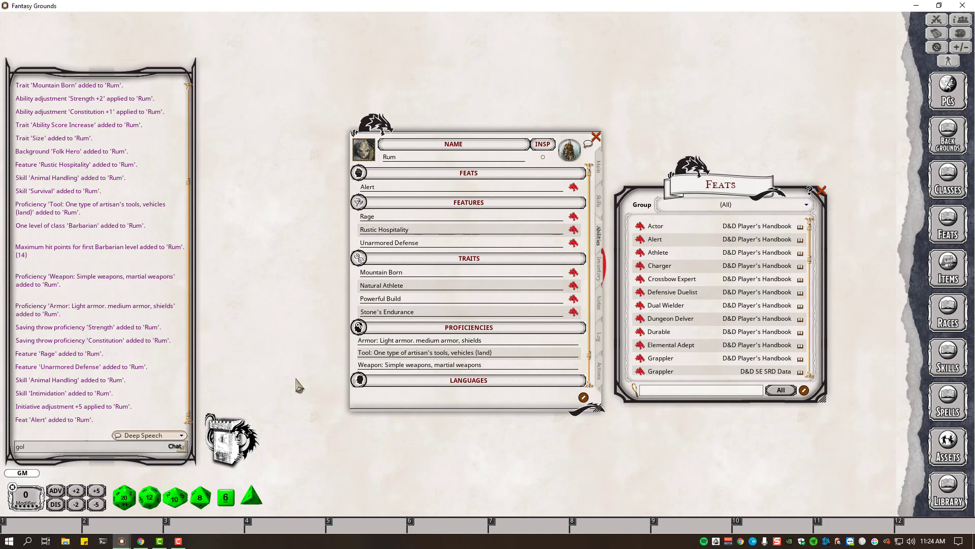
Check Rum's initiative on the sheet's main page and read the Alert feat's description.
{"action": "left_click", "coordinate": [601, 176]}
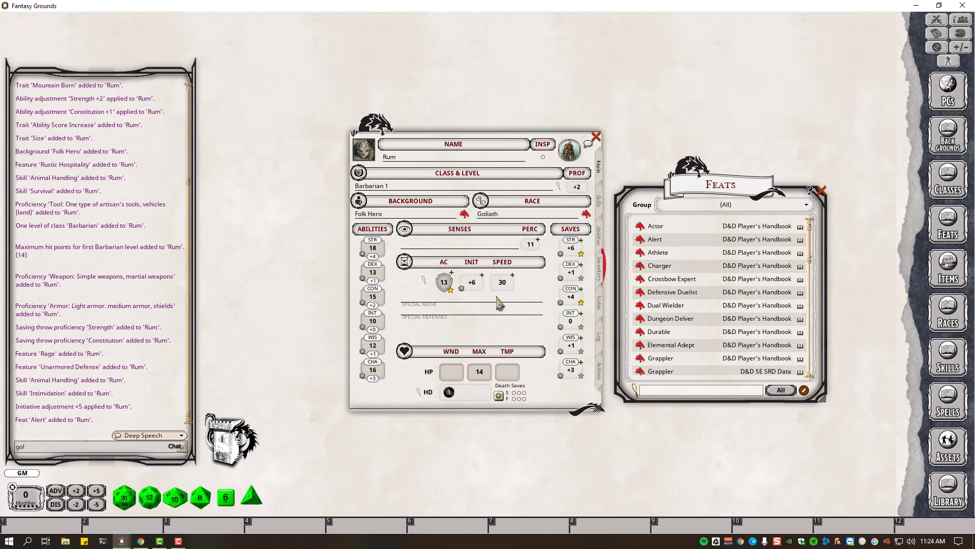
{"action": "left_click", "coordinate": [639, 239]}
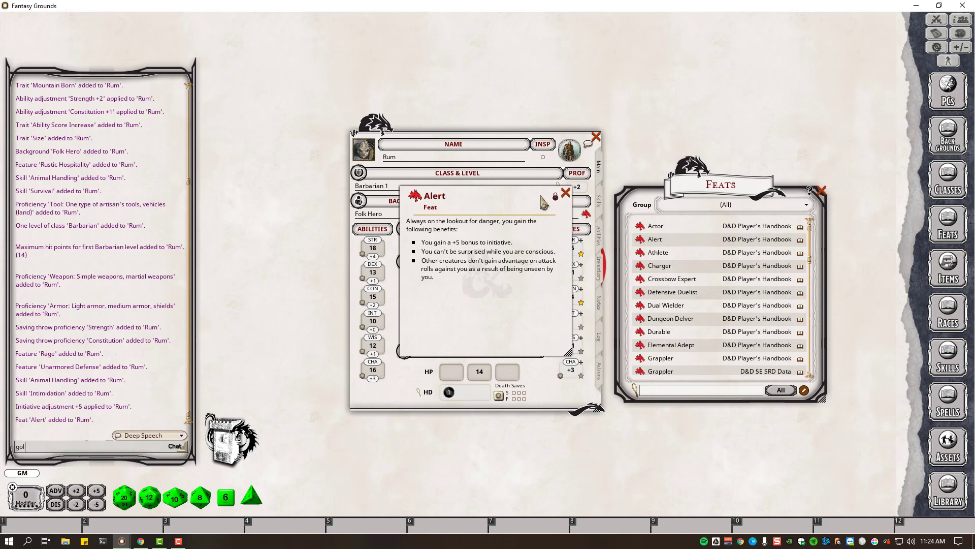
{"action": "left_click", "coordinate": [566, 193]}
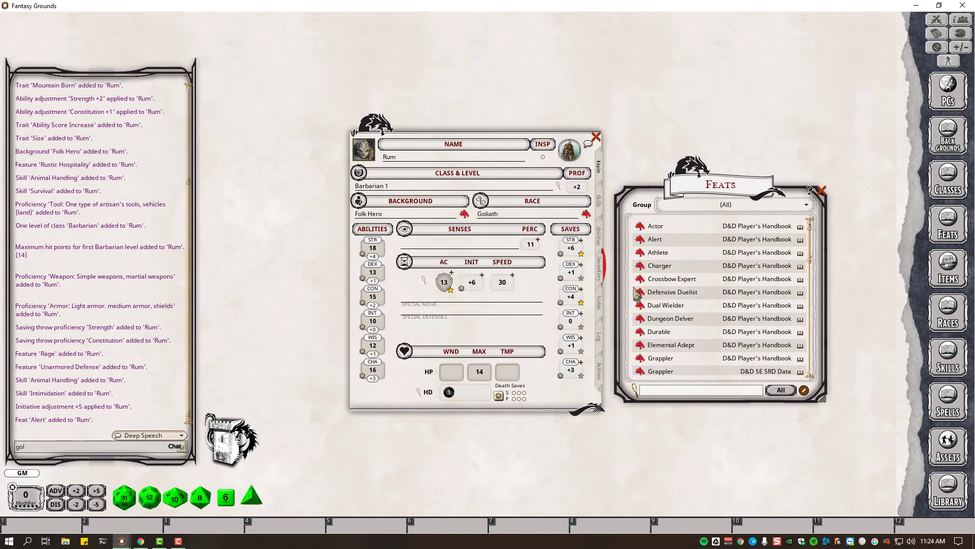
{"action": "right_click", "coordinate": [475, 285]}
Move the Feats list up and slightly farther away from Rum's character sheet.
{"action": "mouse_move", "coordinate": [700, 187]}
{"action": "left_mouse_down"}
{"action": "mouse_move", "coordinate": [726, 179]}
{"action": "mouse_move", "coordinate": [709, 189]}
{"action": "left_mouse_up"}
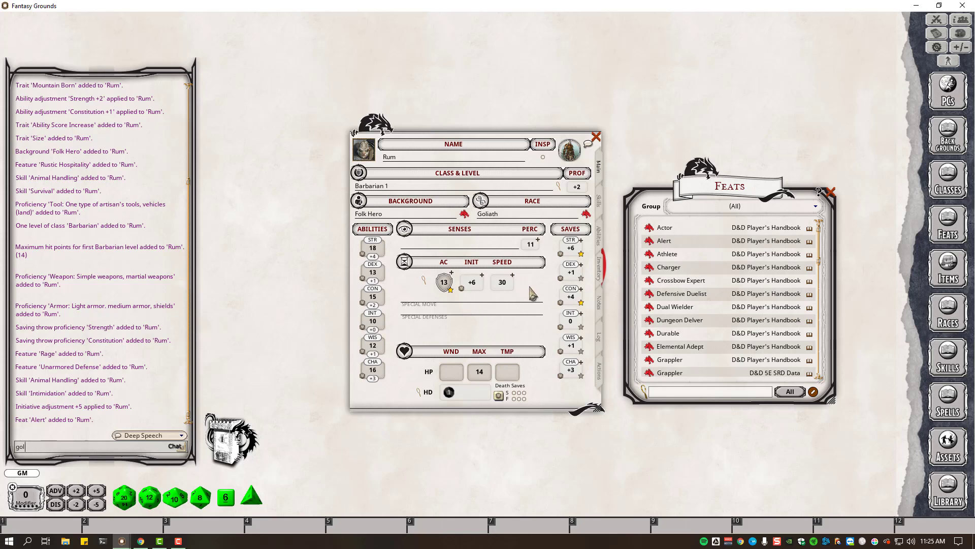
{"action": "left_click_drag", "start_coordinate": [732, 193], "coordinate": [743, 168]}
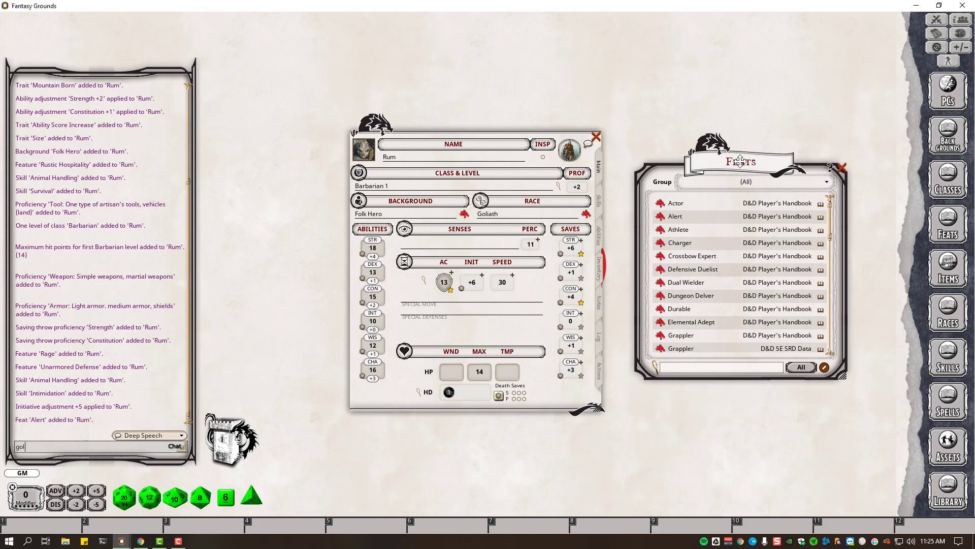
Close the Feats list, look up the Morningstar in the Items list and add it to Rum's weapons.
{"action": "left_click", "coordinate": [842, 168]}
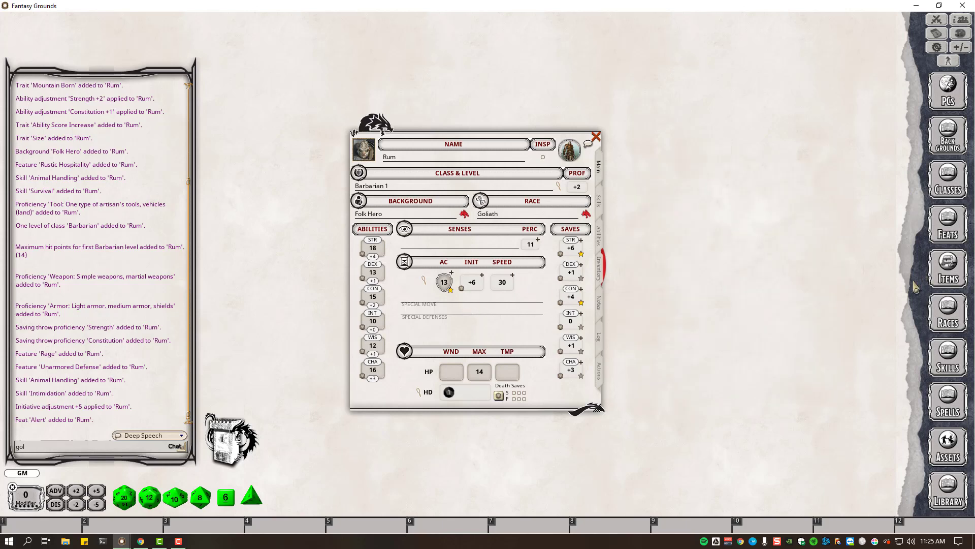
{"action": "left_click", "coordinate": [601, 372]}
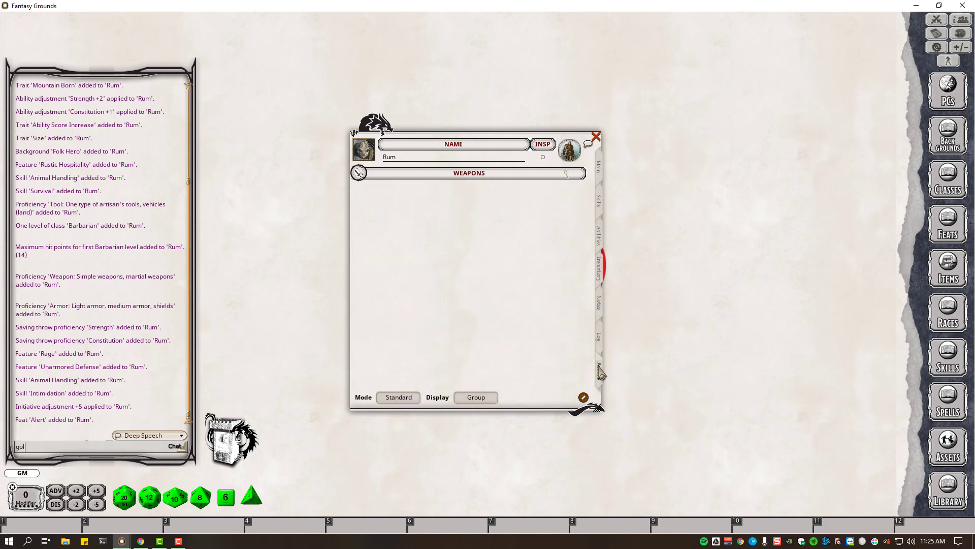
{"action": "left_click", "coordinate": [946, 275]}
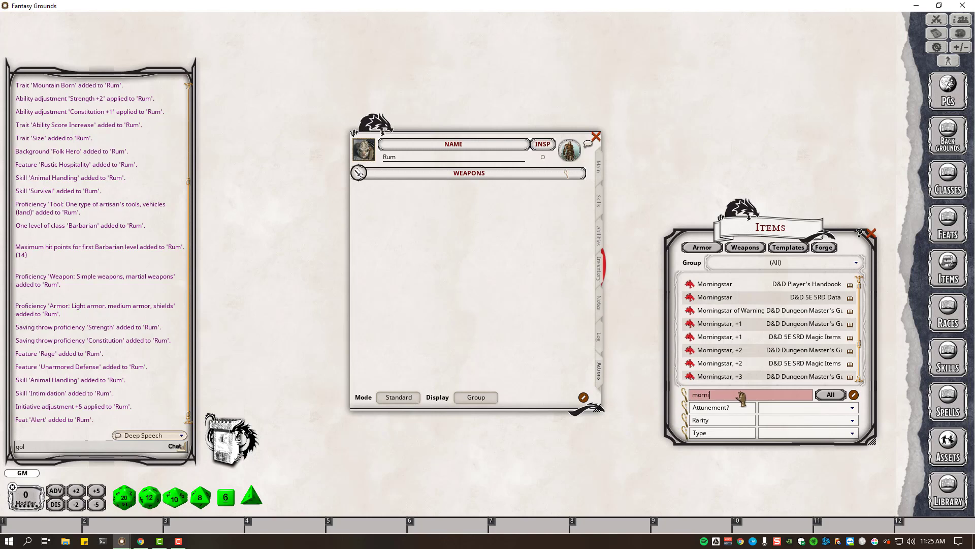
{"action": "key", "text": "Return"}
{"action": "left_click_drag", "start_coordinate": [706, 290], "coordinate": [541, 317]}
Check Rum's equipment on D&D Beyond, return to Fantasy Grounds and add the Player's Handbook Handaxe to his weapons.
{"action": "key", "text": "alt+Tab"}
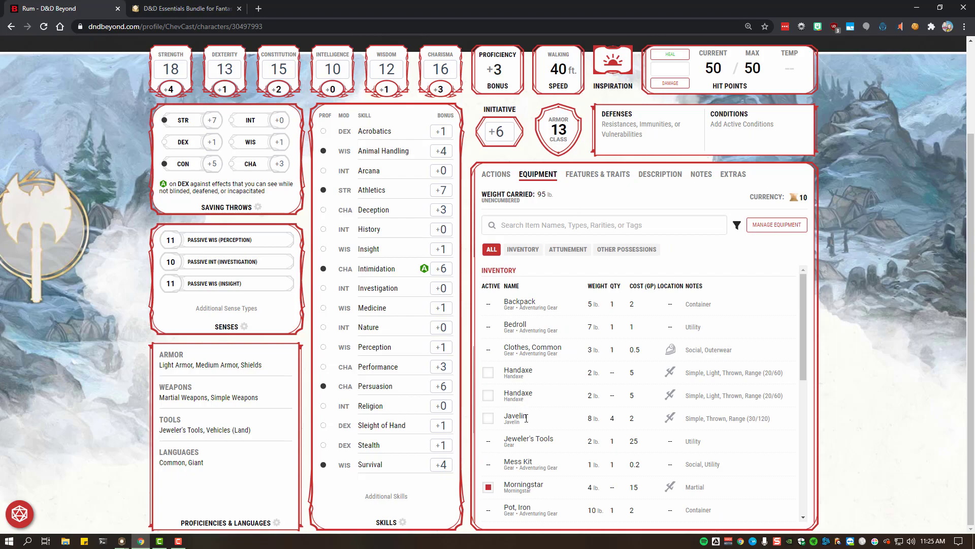
{"action": "key", "text": "alt+Tab"}
{"action": "type", "text": "h"}
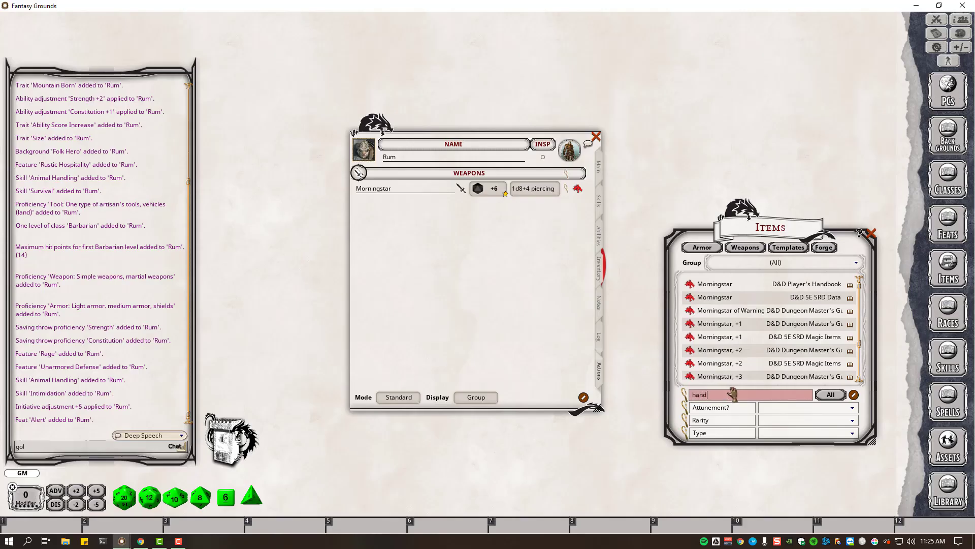
{"action": "type", "text": "andaxe"}
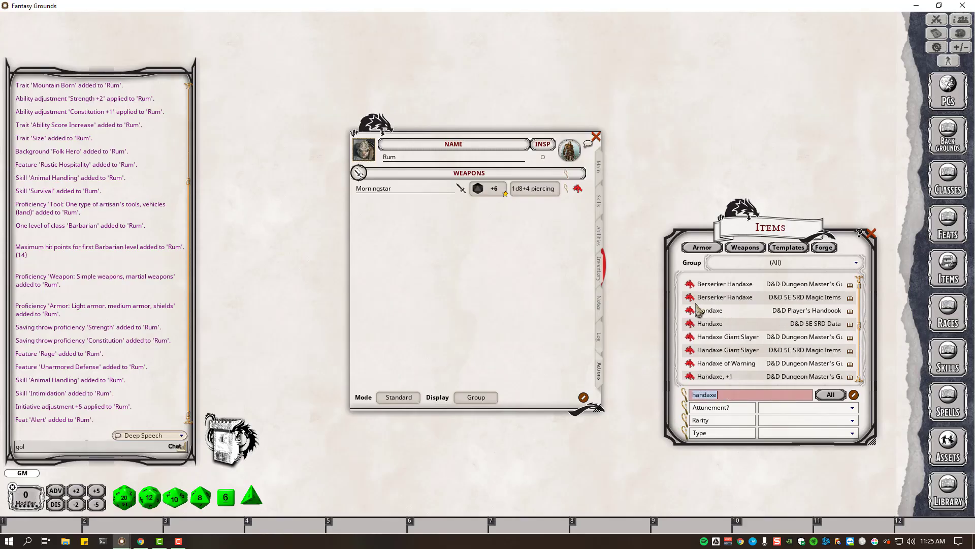
{"action": "left_click_drag", "start_coordinate": [699, 310], "coordinate": [554, 292]}
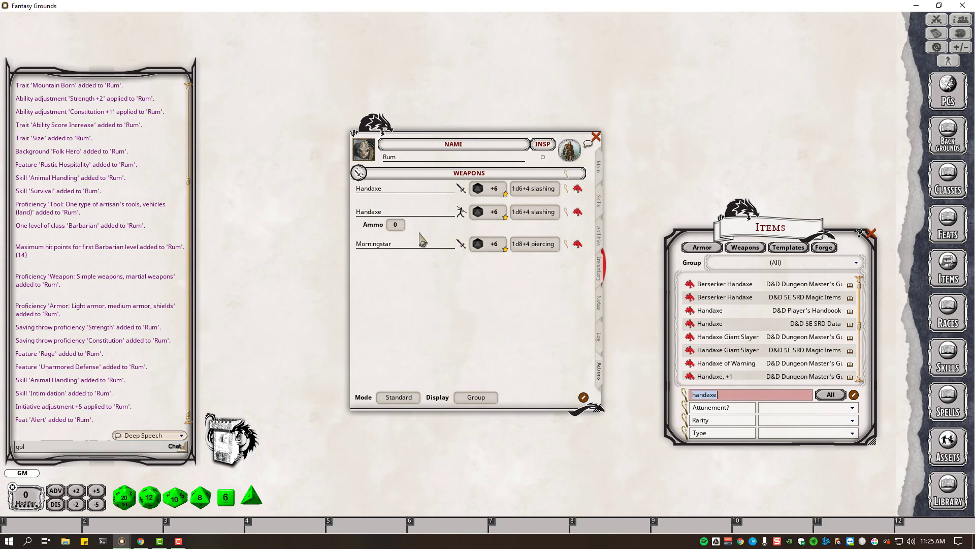
Set the thrown Handaxe's ammo to 2 with the weapons displayed by Actions, and set the inventory quantity of Handaxes to 2.
{"action": "scroll", "coordinate": [396, 229], "scroll_direction": "up", "scroll_amount": 1, "text": "ctrl"}
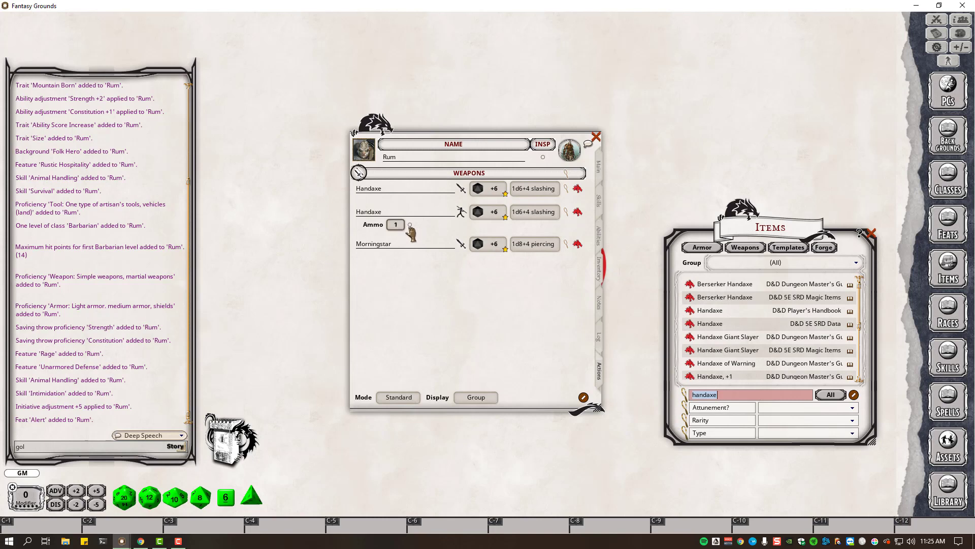
{"action": "scroll", "coordinate": [395, 227], "scroll_direction": "up", "scroll_amount": 1, "text": "ctrl"}
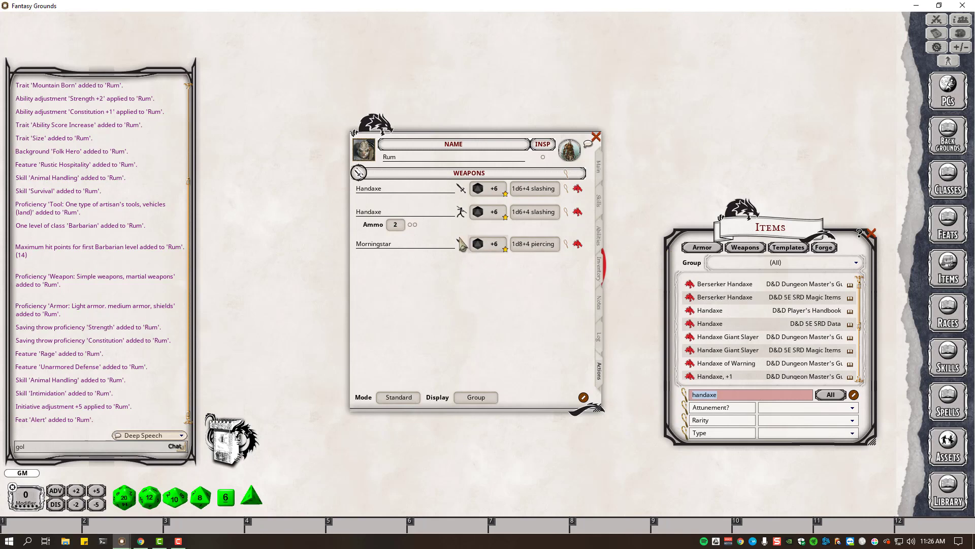
{"action": "left_click", "coordinate": [492, 398]}
{"action": "left_click", "coordinate": [600, 269]}
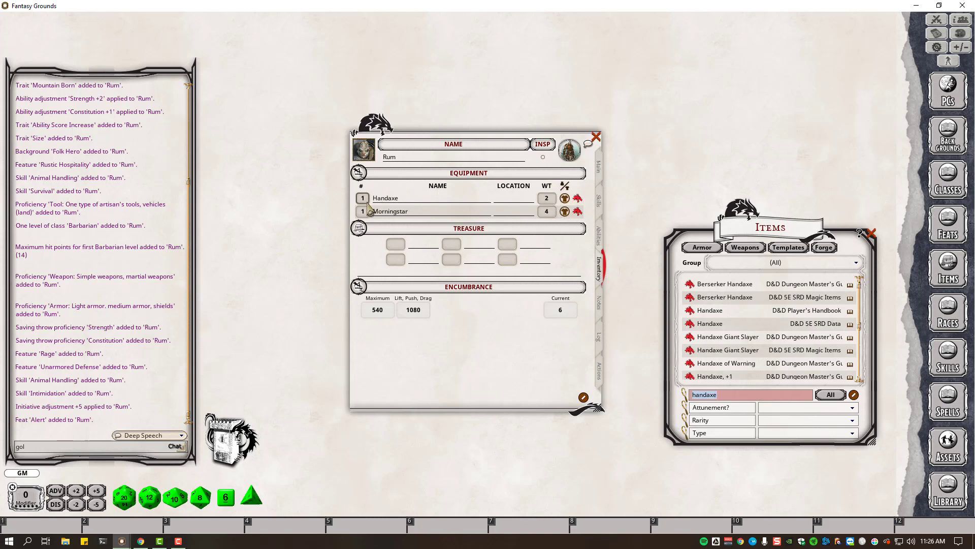
{"action": "scroll", "coordinate": [363, 200], "scroll_direction": "up", "scroll_amount": 1}
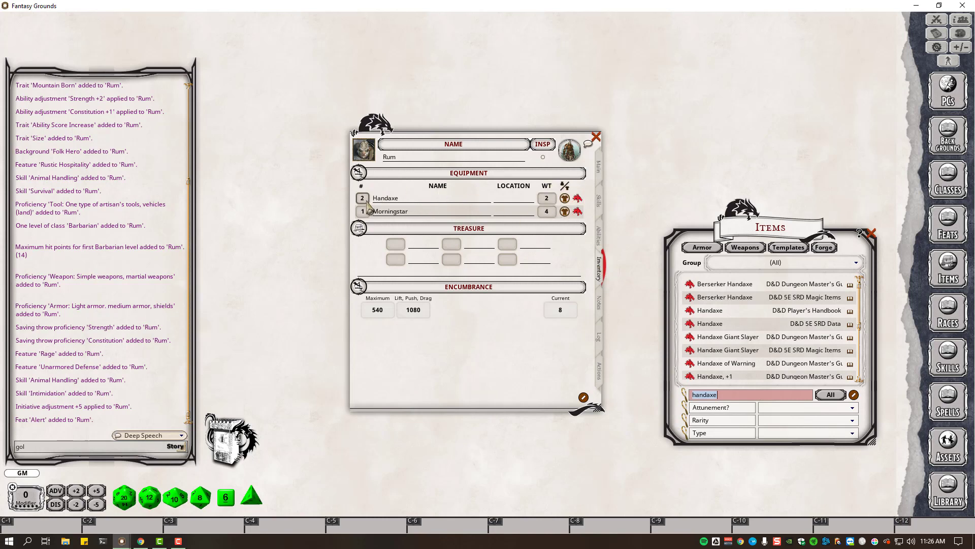
Try lowering the thrown Handaxe's ammo to 1 and raising it again, and return to Rum's inventory.
{"action": "left_click", "coordinate": [604, 374]}
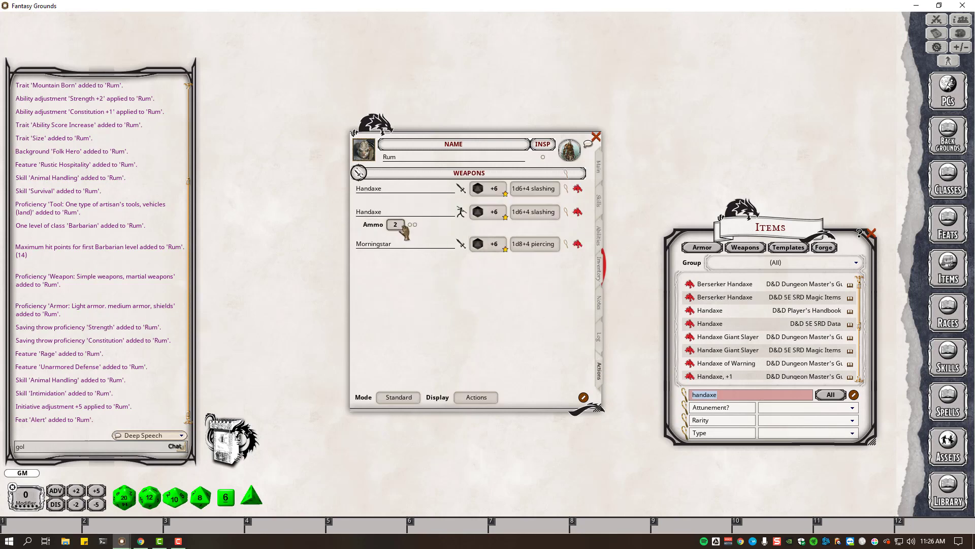
{"action": "key", "text": "ctrl"}
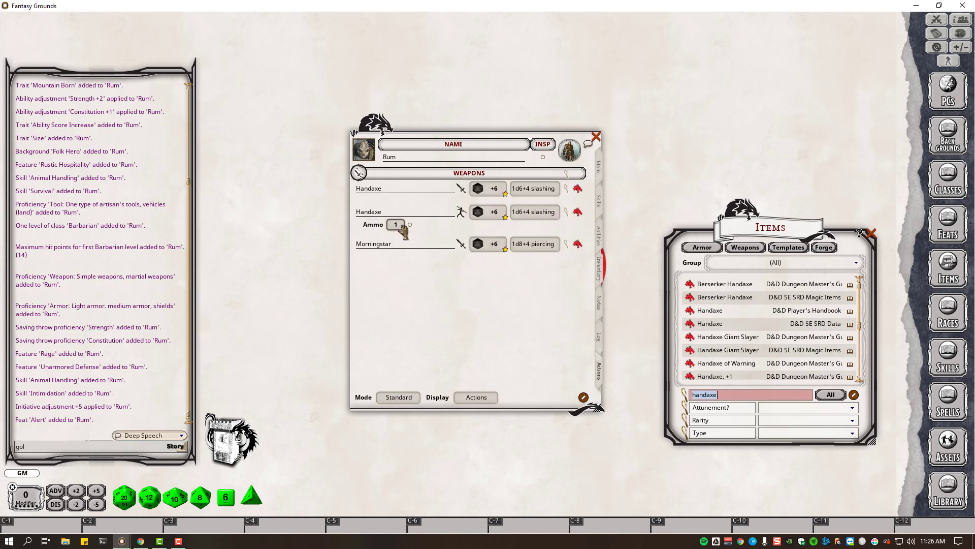
{"action": "scroll", "coordinate": [404, 231], "scroll_direction": "up", "scroll_amount": 1}
{"action": "left_click", "coordinate": [604, 273]}
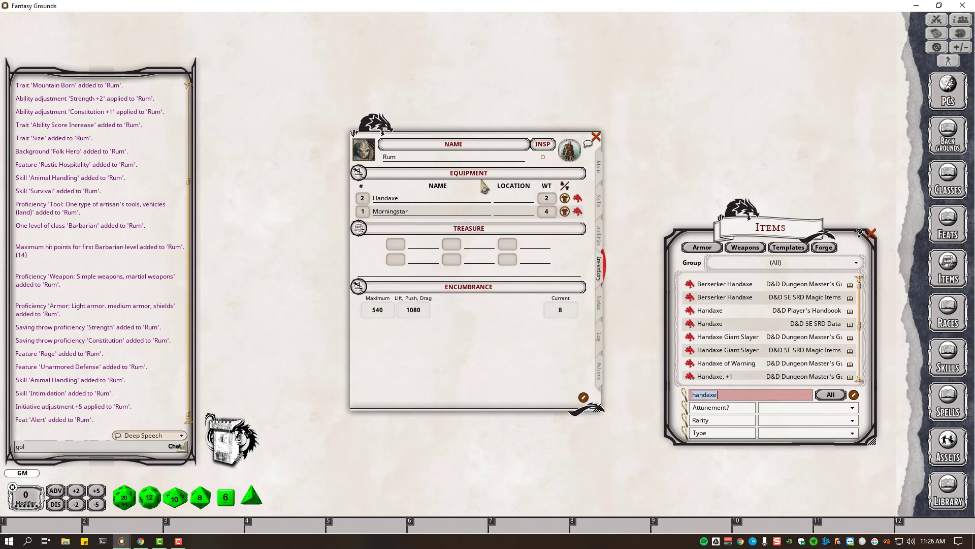
Review Rum's equipment on D&D Beyond, return to Fantasy Grounds and add Backpack (Empty) from the Items list to his inventory.
{"action": "key", "text": "alt+Tab"}
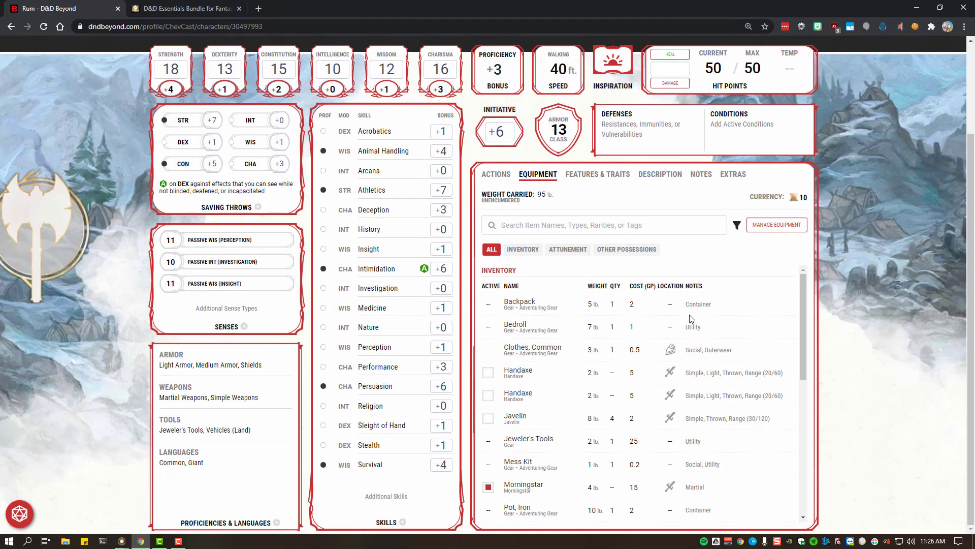
{"action": "scroll", "coordinate": [710, 366], "scroll_direction": "up", "scroll_amount": 1}
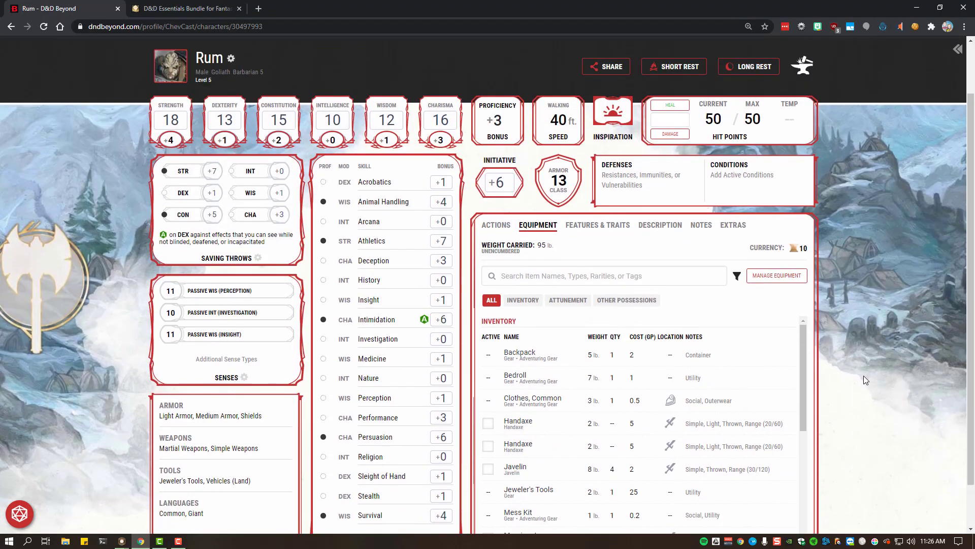
{"action": "scroll", "coordinate": [866, 371], "scroll_direction": "down", "scroll_amount": 1}
{"action": "key", "text": "alt+Tab"}
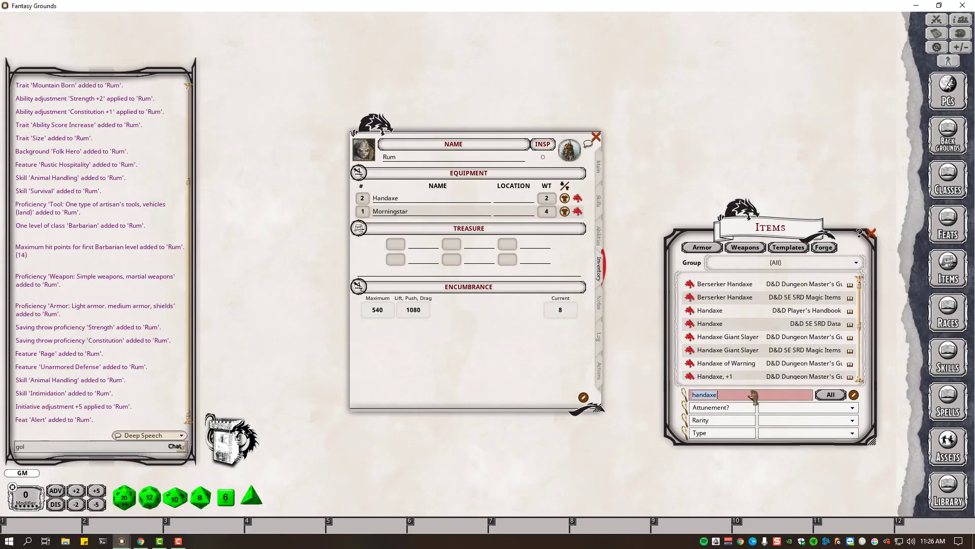
{"action": "type", "text": "backpack"}
{"action": "key", "text": "Return"}
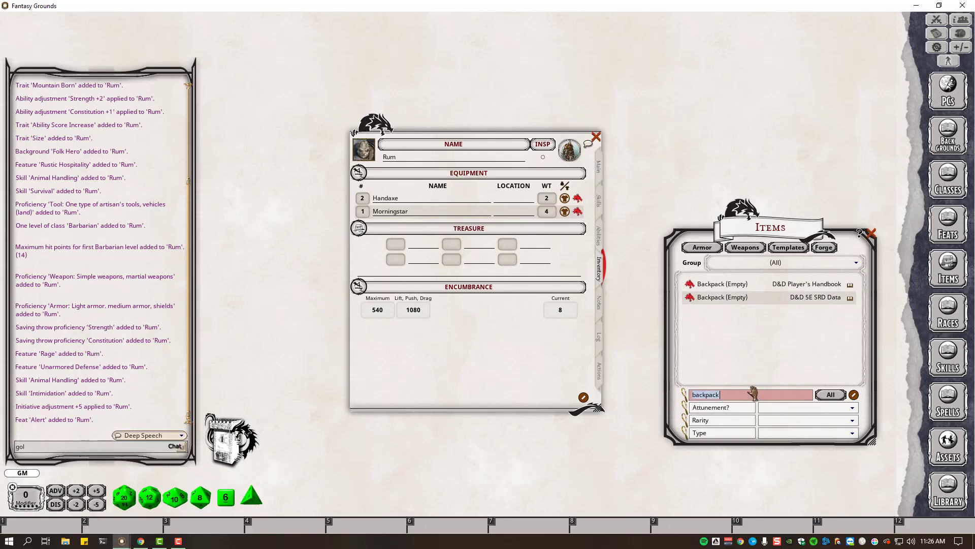
{"action": "left_click_drag", "start_coordinate": [691, 290], "coordinate": [472, 233]}
Check the next equipment entry on D&D Beyond and add the Player's Handbook Bedroll to Rum's inventory in Fantasy Grounds.
{"action": "key", "text": "alt+Tab"}
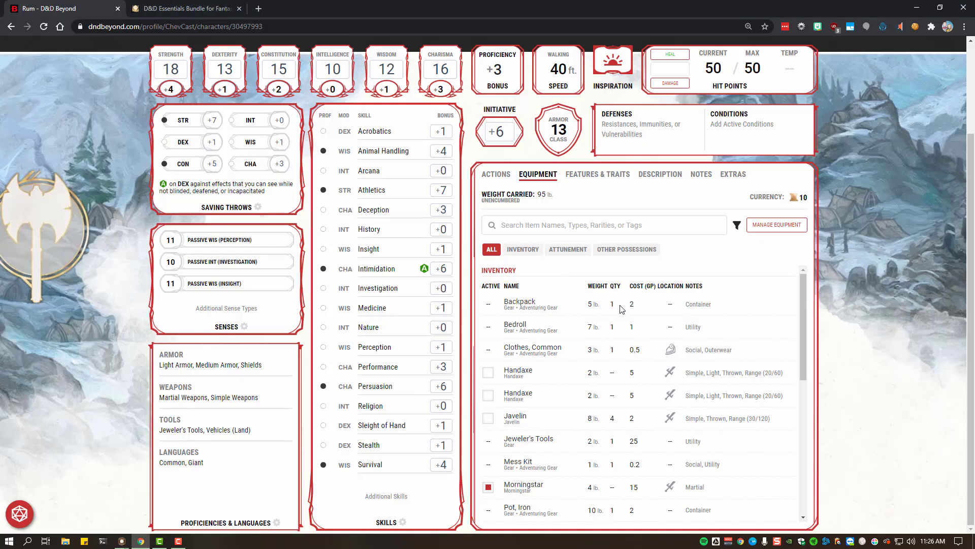
{"action": "key", "text": "alt+Tab"}
{"action": "type", "text": "bed"}
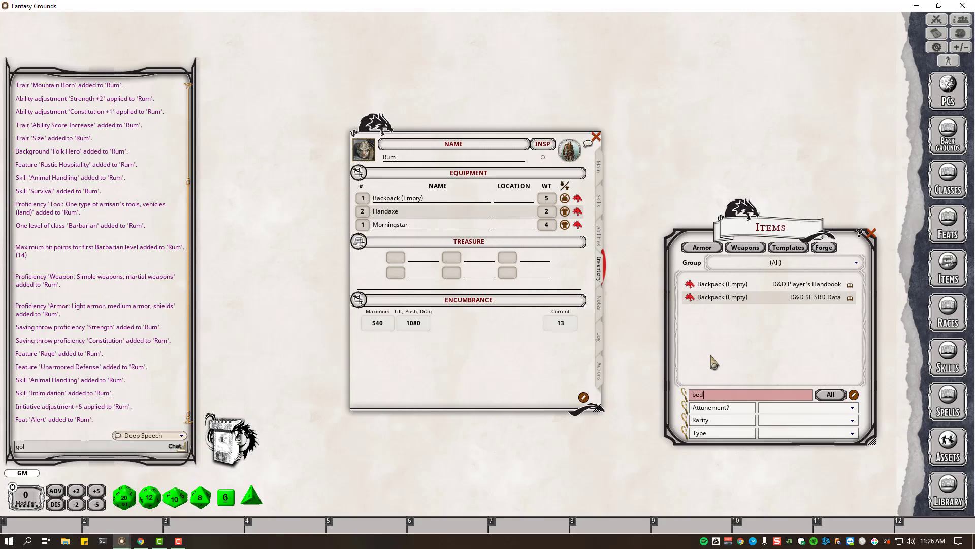
{"action": "type", "text": "roll"}
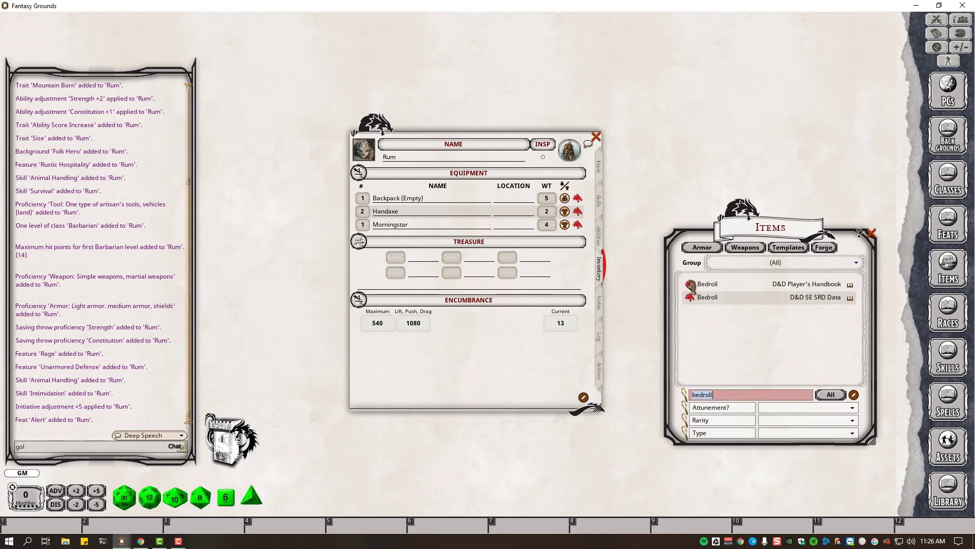
{"action": "left_click_drag", "start_coordinate": [691, 285], "coordinate": [452, 237]}
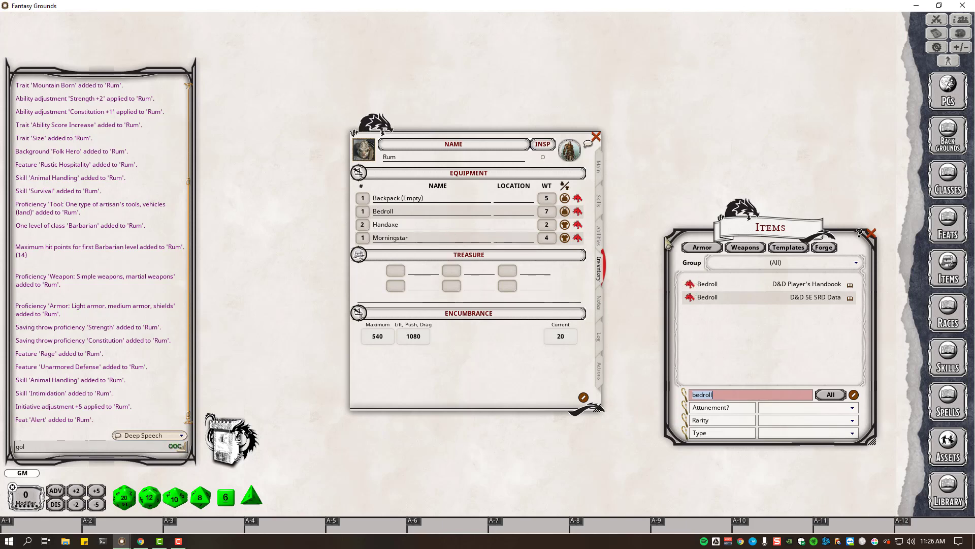
Check D&D Beyond again and add Clothes, Common from the Player's Handbook to Rum's Fantasy Grounds inventory.
{"action": "key", "text": "alt+Tab"}
{"action": "key", "text": "alt+Tab"}
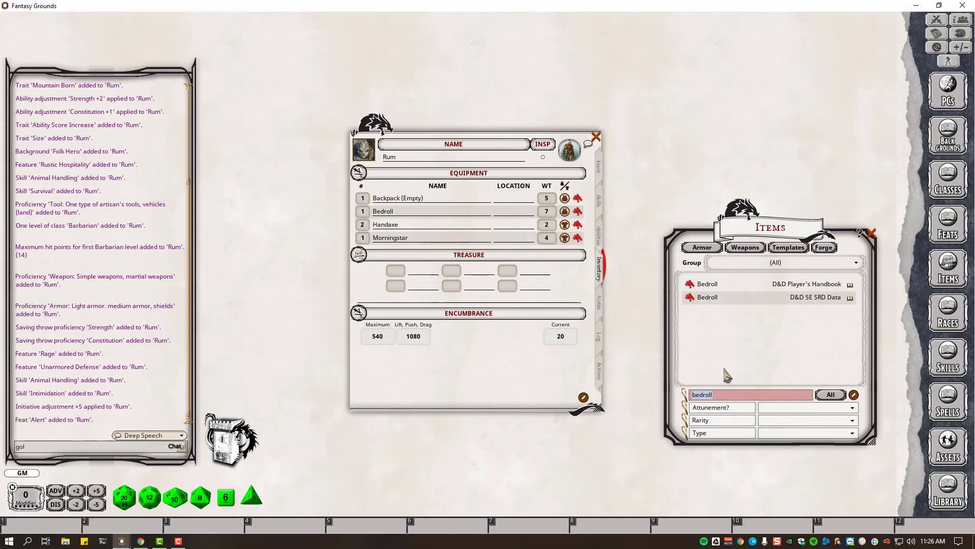
{"action": "key", "text": "Return"}
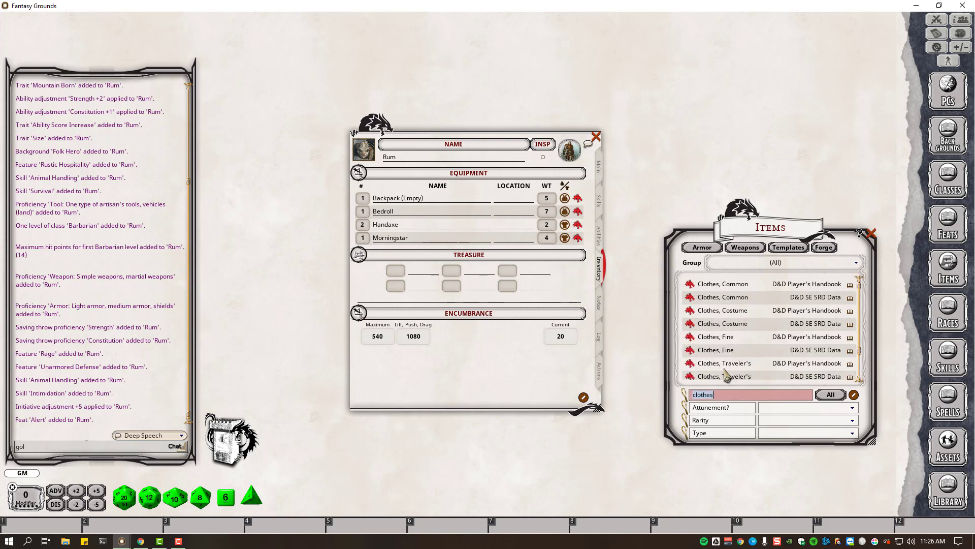
{"action": "left_click_drag", "start_coordinate": [690, 284], "coordinate": [503, 244]}
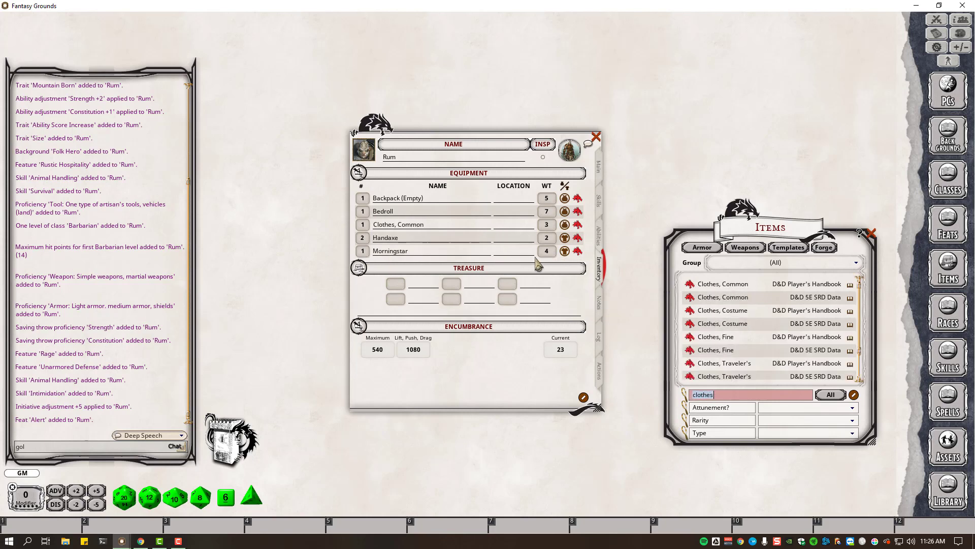
Consult the D&D Beyond equipment list, find the Javelin among the Fantasy Grounds items and add it to Rum's inventory.
{"action": "key", "text": "alt+Tab"}
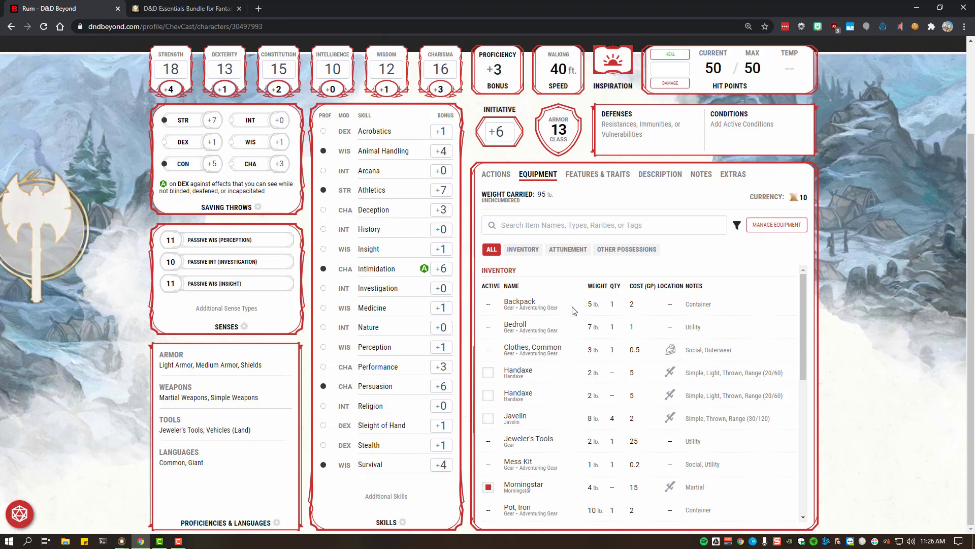
{"action": "scroll", "coordinate": [574, 311], "scroll_direction": "down", "scroll_amount": 4}
{"action": "key", "text": "alt+Tab"}
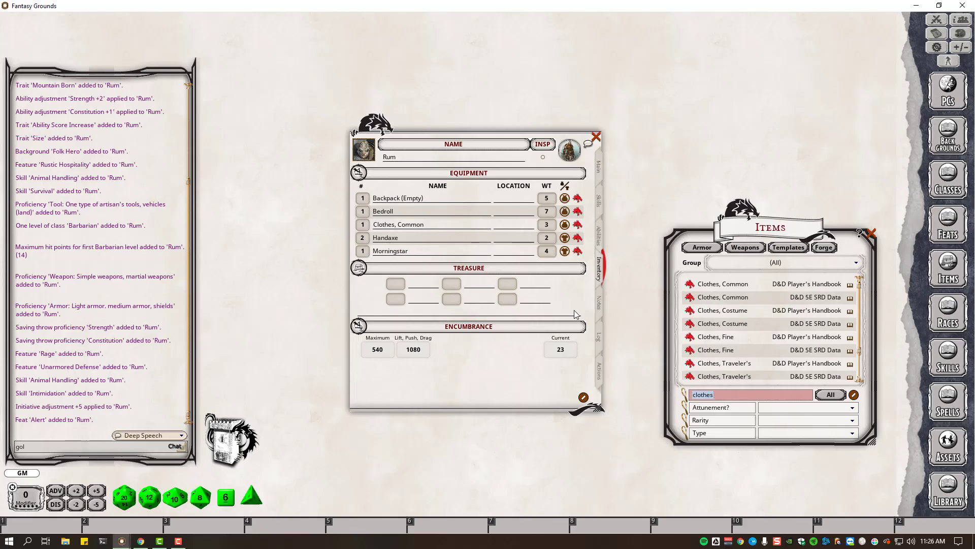
{"action": "type", "text": "javelin"}
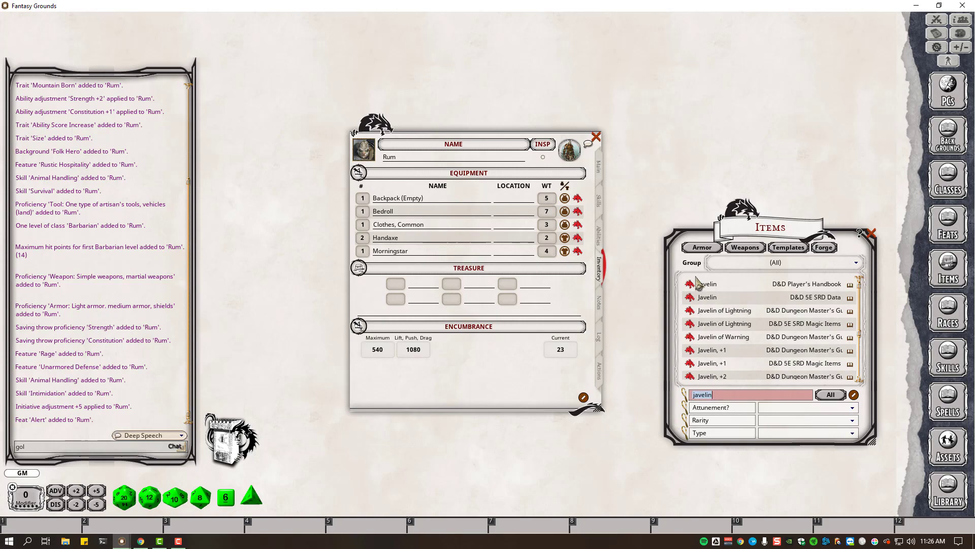
Look through the remaining D&D Beyond equipment and add Jeweler's Tools to Rum's inventory in Fantasy Grounds.
{"action": "key", "text": "alt+Tab"}
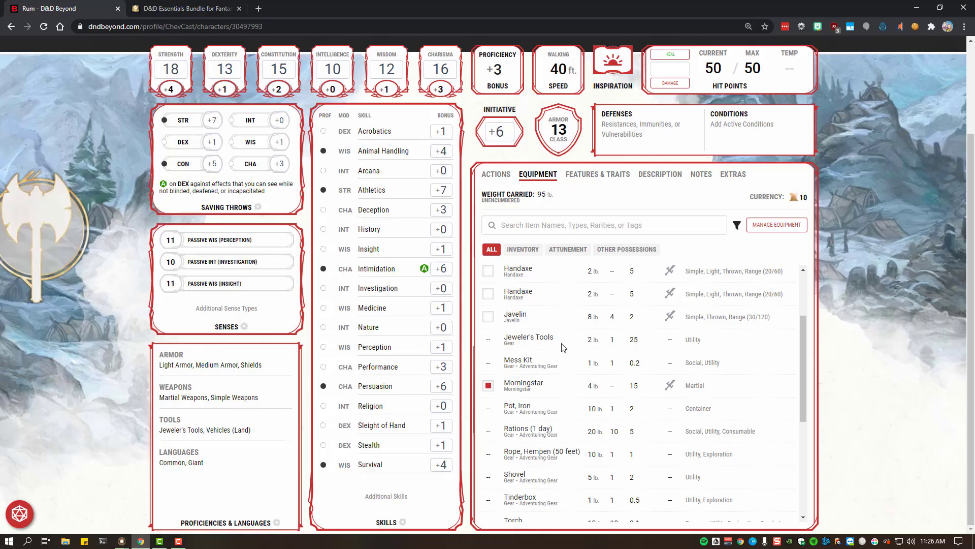
{"action": "scroll", "coordinate": [567, 360], "scroll_direction": "down", "scroll_amount": 2}
{"action": "scroll", "coordinate": [568, 364], "scroll_direction": "up", "scroll_amount": 3}
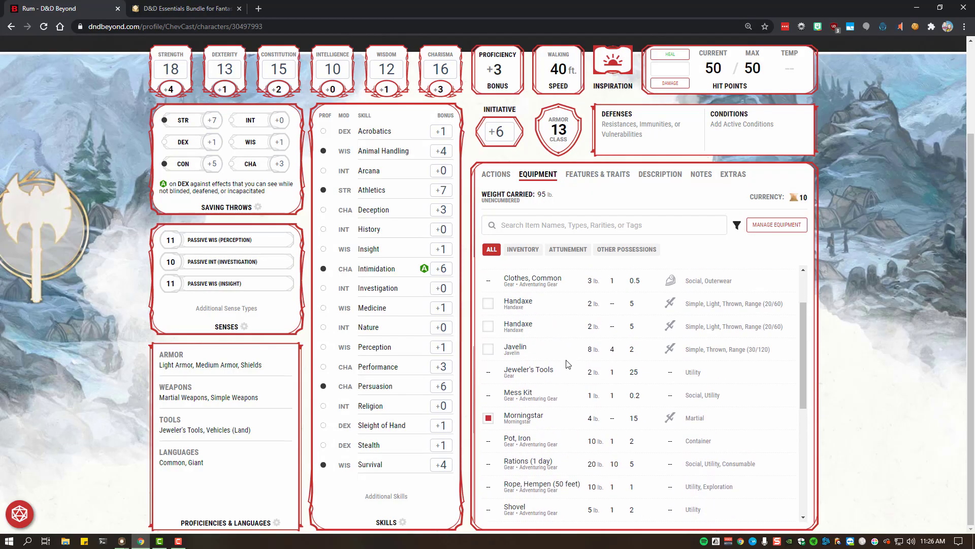
{"action": "key", "text": "alt+Tab"}
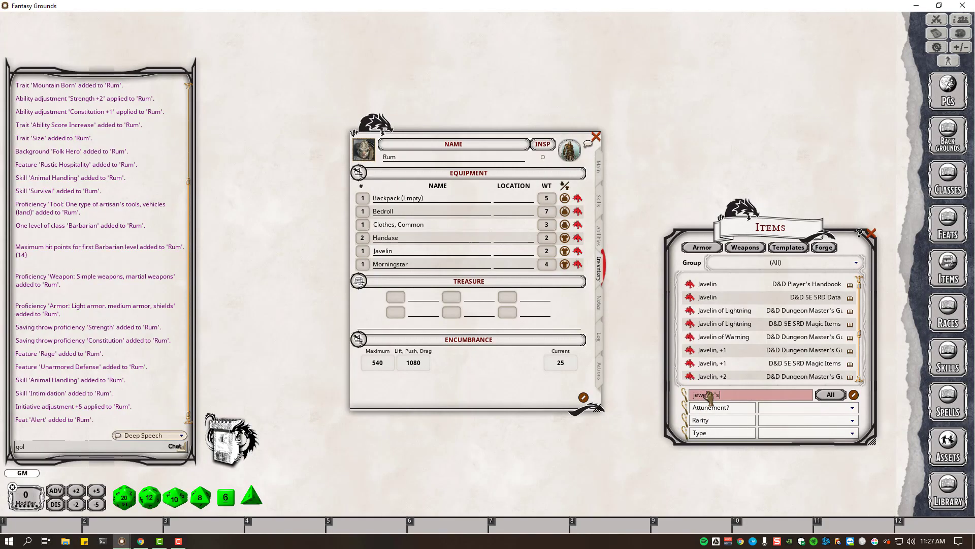
{"action": "left_click_drag", "start_coordinate": [693, 293], "coordinate": [497, 257]}
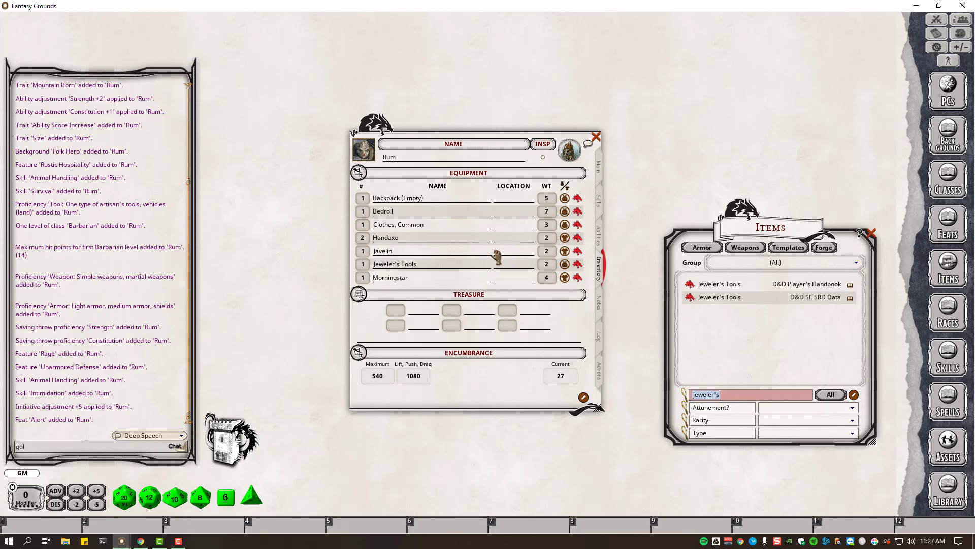
Check the equipment after the Jeweler's Tools on D&D Beyond and add the Player's Handbook Mess Kit to Rum's Fantasy Grounds inventory.
{"action": "key", "text": "alt+Tab"}
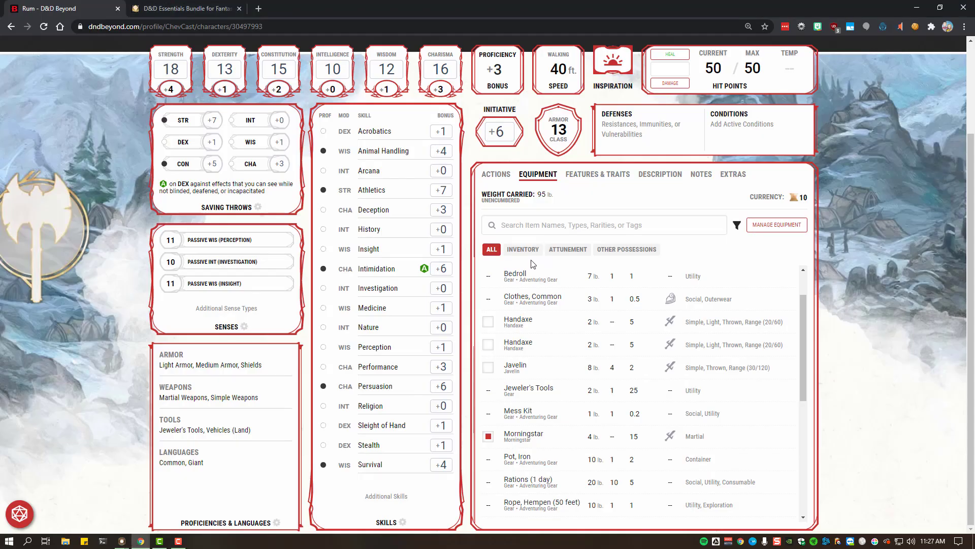
{"action": "key", "text": "alt+Tab"}
{"action": "type", "text": "mess ki"}
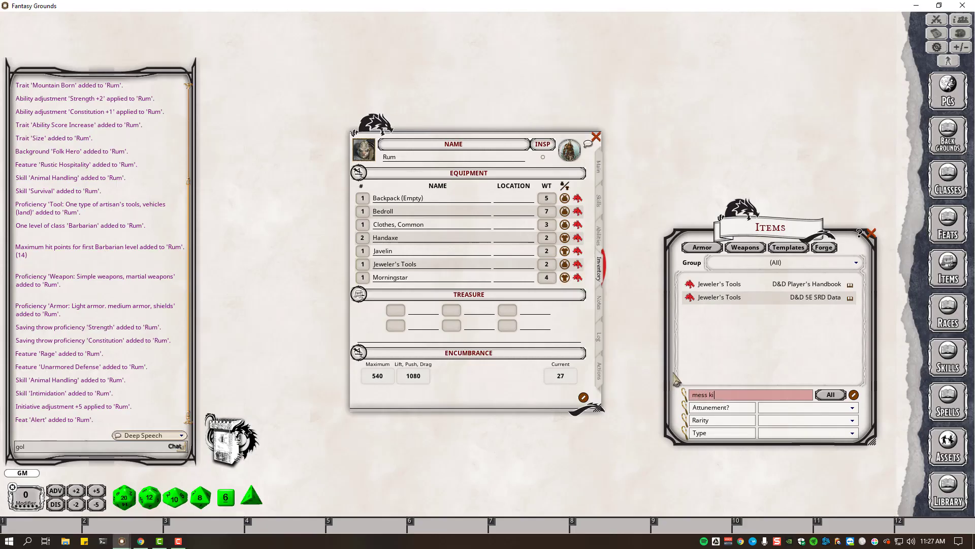
{"action": "type", "text": "t"}
{"action": "left_click_drag", "start_coordinate": [691, 283], "coordinate": [496, 248]}
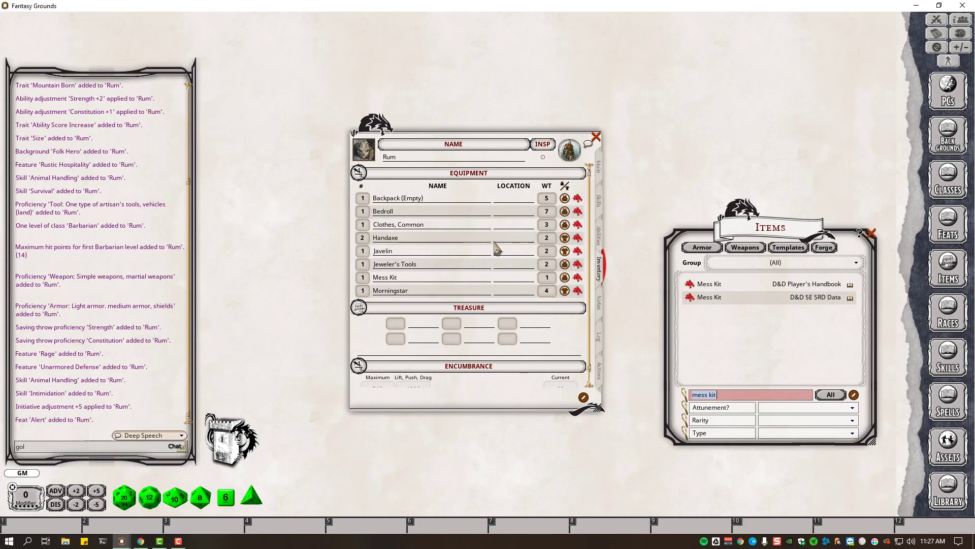
Look up the equipment after the Morningstar on D&D Beyond and add the Player's Handbook Pot, Iron to Rum's Fantasy Grounds inventory.
{"action": "key", "text": "alt+Tab"}
{"action": "scroll", "coordinate": [548, 373], "scroll_direction": "down", "scroll_amount": 2}
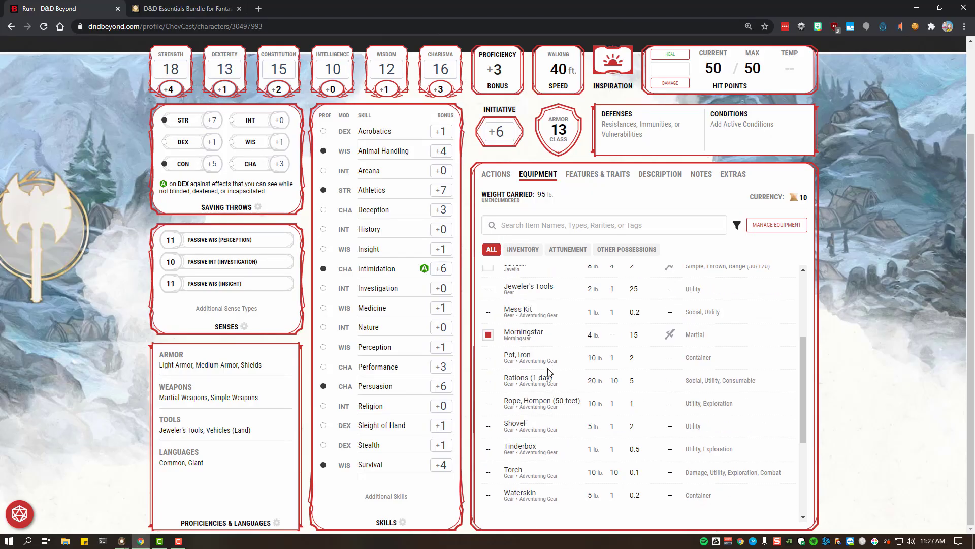
{"action": "scroll", "coordinate": [508, 356], "scroll_direction": "down", "scroll_amount": 1}
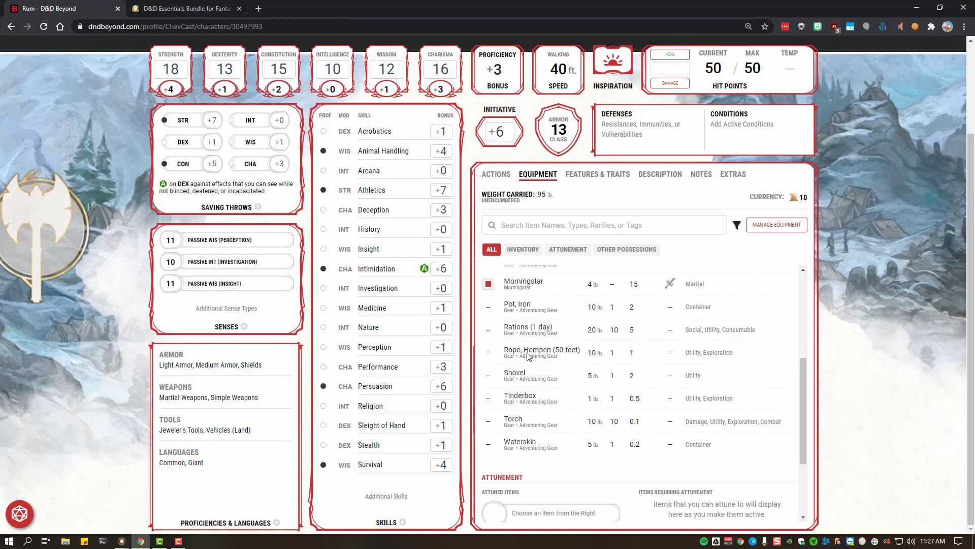
{"action": "key", "text": "alt+Tab"}
{"action": "type", "text": "po"}
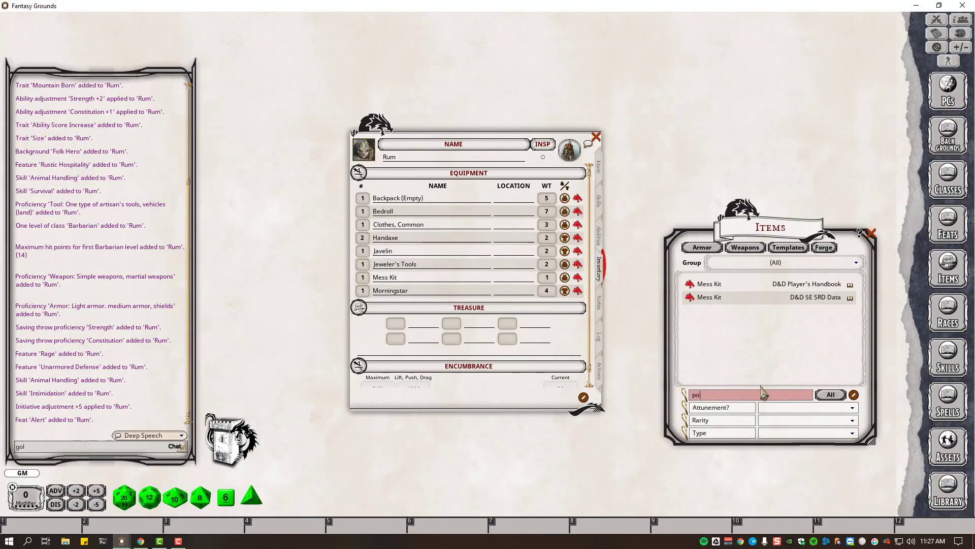
{"action": "type", "text": "t"}
{"action": "left_click_drag", "start_coordinate": [695, 285], "coordinate": [456, 261]}
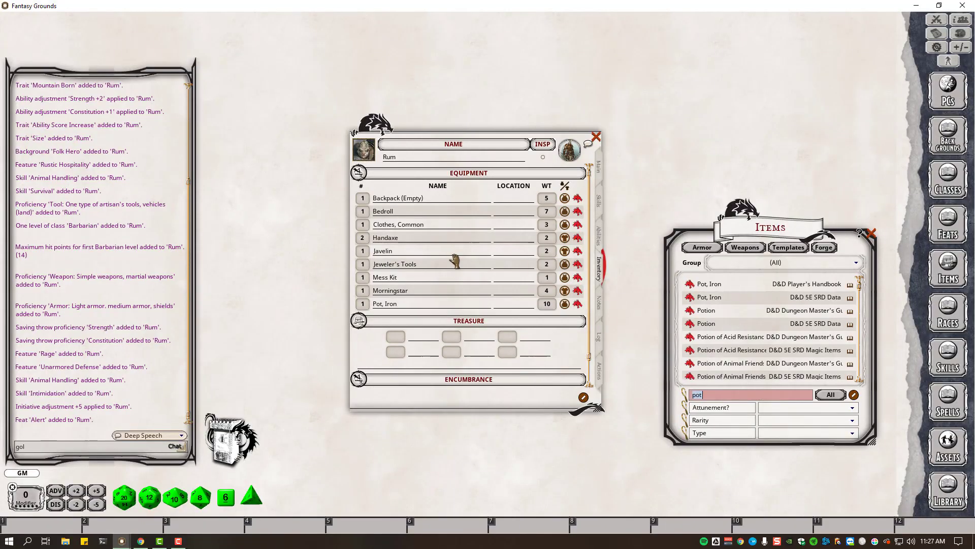
Check the rations entry on D&D Beyond and add Rations (1 Day) with a quantity of 10 to Rum's Fantasy Grounds inventory.
{"action": "key", "text": "alt+Tab"}
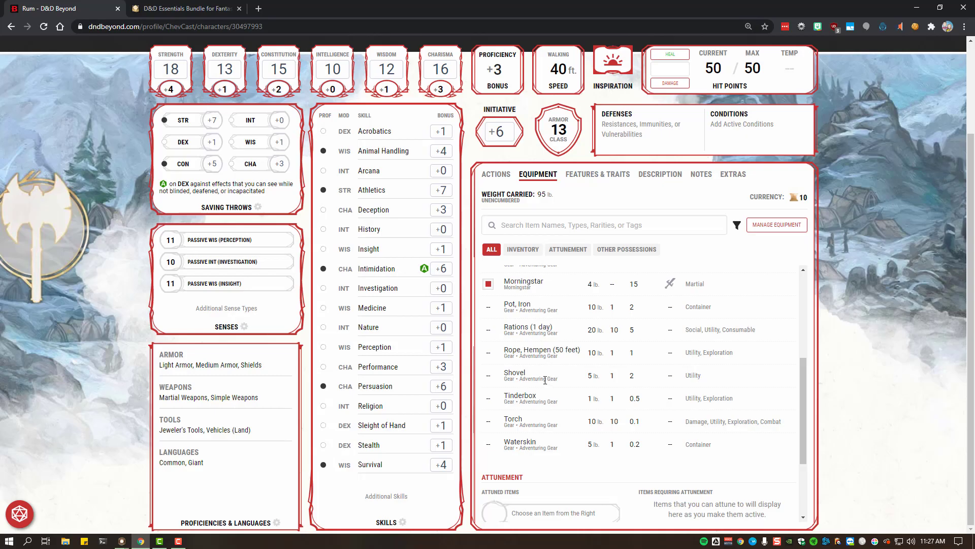
{"action": "key", "text": "alt+Tab"}
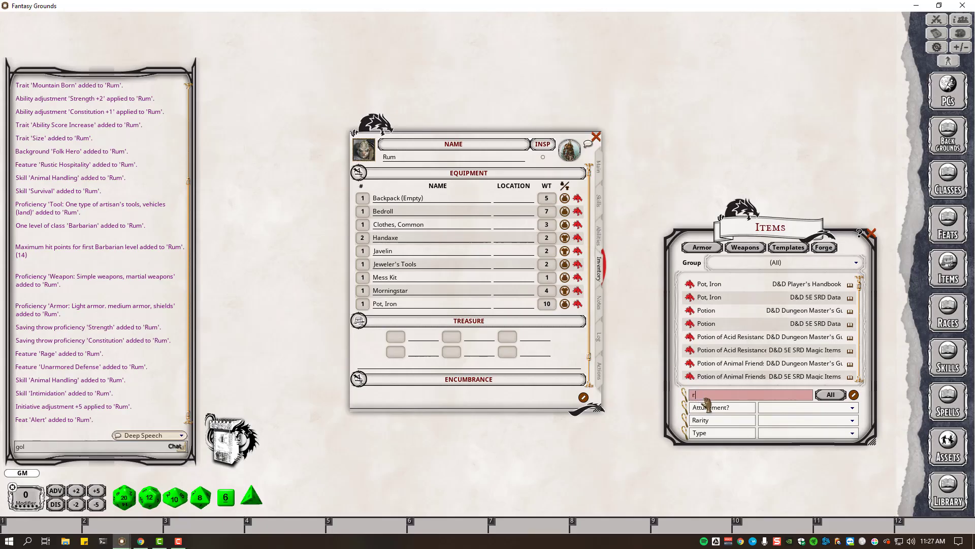
{"action": "key", "text": "alt+Tab"}
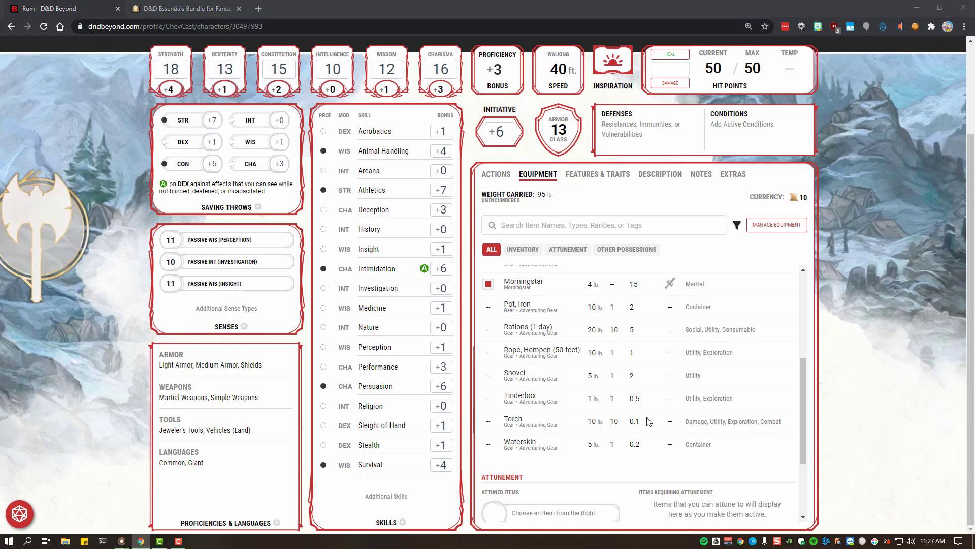
{"action": "key", "text": "alt+Tab"}
{"action": "left_click_drag", "start_coordinate": [690, 295], "coordinate": [449, 304]}
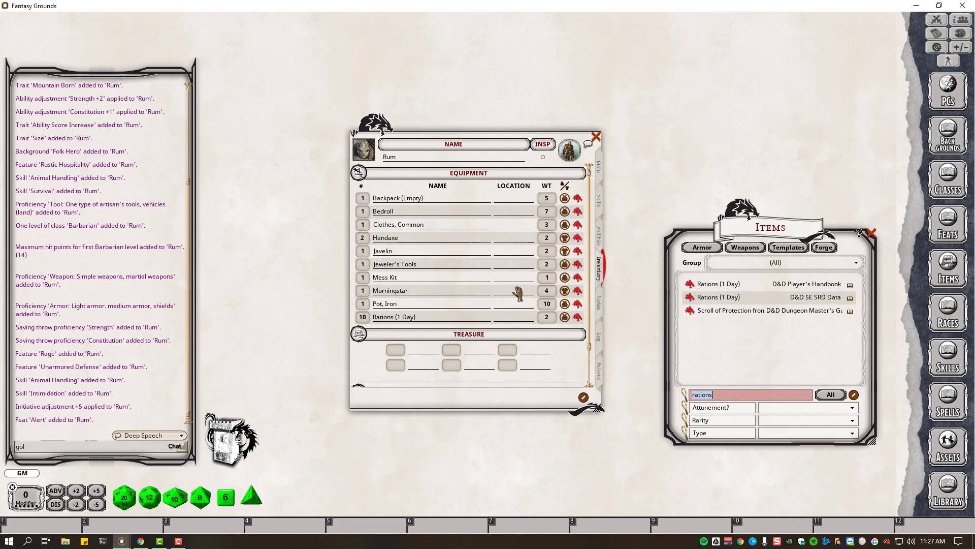
Check the item quantities on D&D Beyond and set the Javelin quantity in Rum's Fantasy Grounds inventory to 4.
{"action": "key", "text": "alt+Tab"}
{"action": "scroll", "coordinate": [606, 331], "scroll_direction": "up", "scroll_amount": 6}
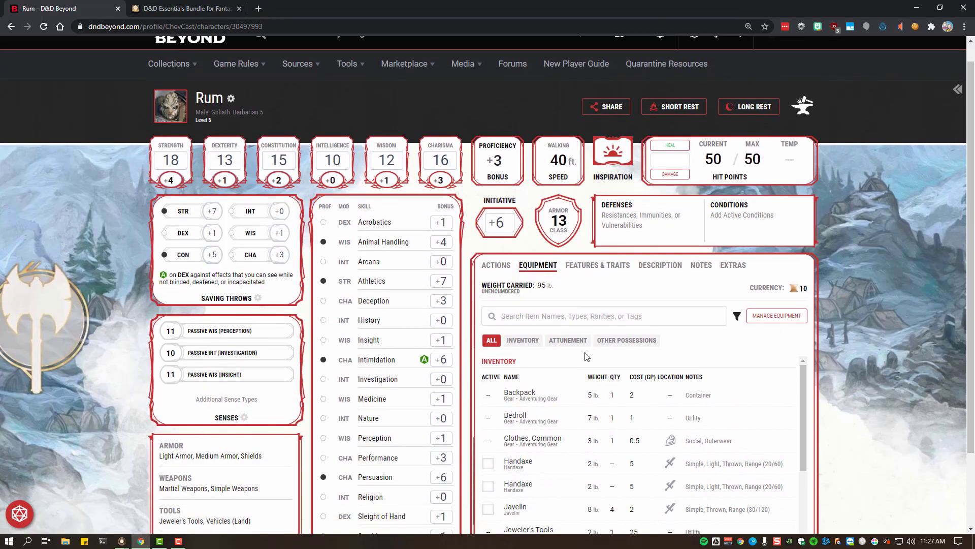
{"action": "scroll", "coordinate": [590, 353], "scroll_direction": "down", "scroll_amount": 2}
{"action": "scroll", "coordinate": [589, 353], "scroll_direction": "down", "scroll_amount": 1}
{"action": "key", "text": "alt+Tab"}
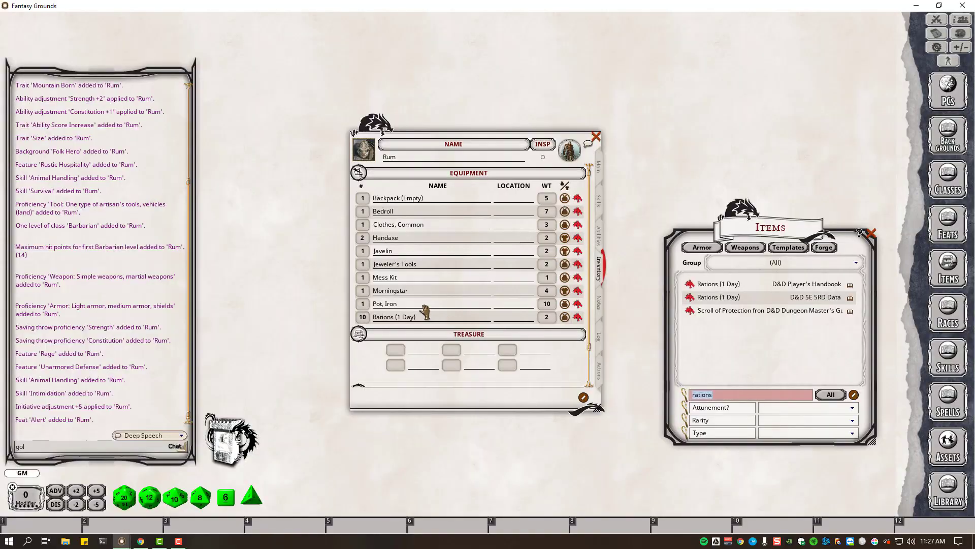
{"action": "scroll", "coordinate": [365, 253], "scroll_direction": "up", "scroll_amount": 2}
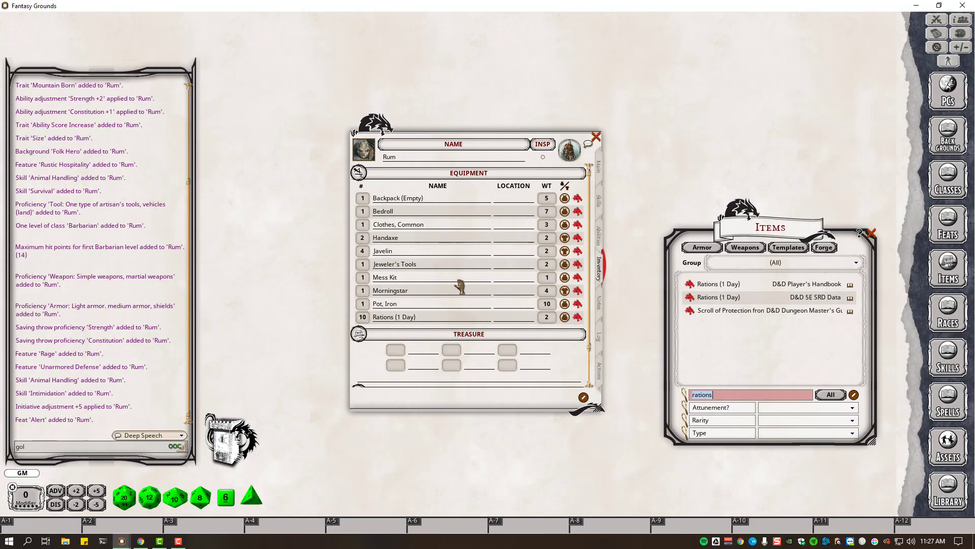
Find the item following the rations on D&D Beyond and add Rope, Hempen to Rum's Fantasy Grounds inventory.
{"action": "key", "text": "alt+Tab"}
{"action": "scroll", "coordinate": [617, 358], "scroll_direction": "down", "scroll_amount": 2}
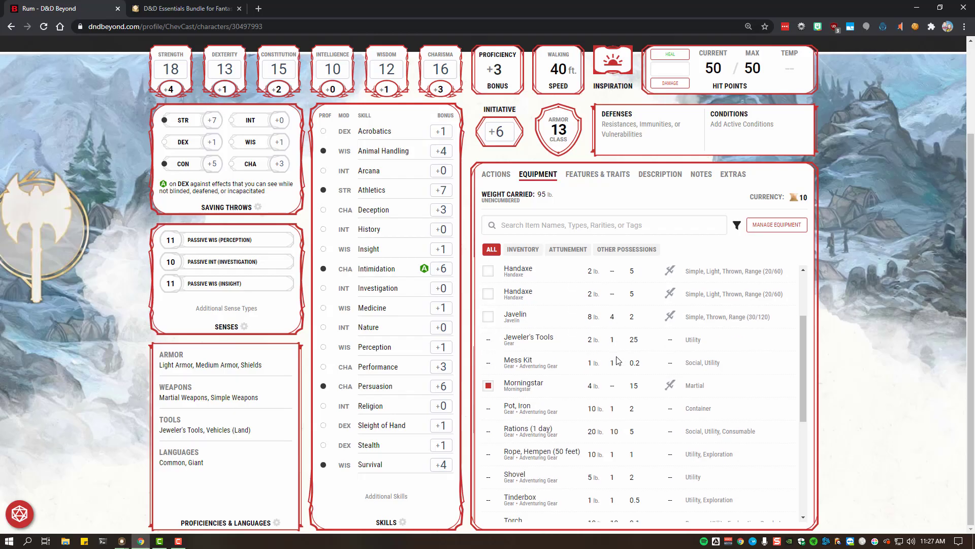
{"action": "scroll", "coordinate": [617, 361], "scroll_direction": "down", "scroll_amount": 2}
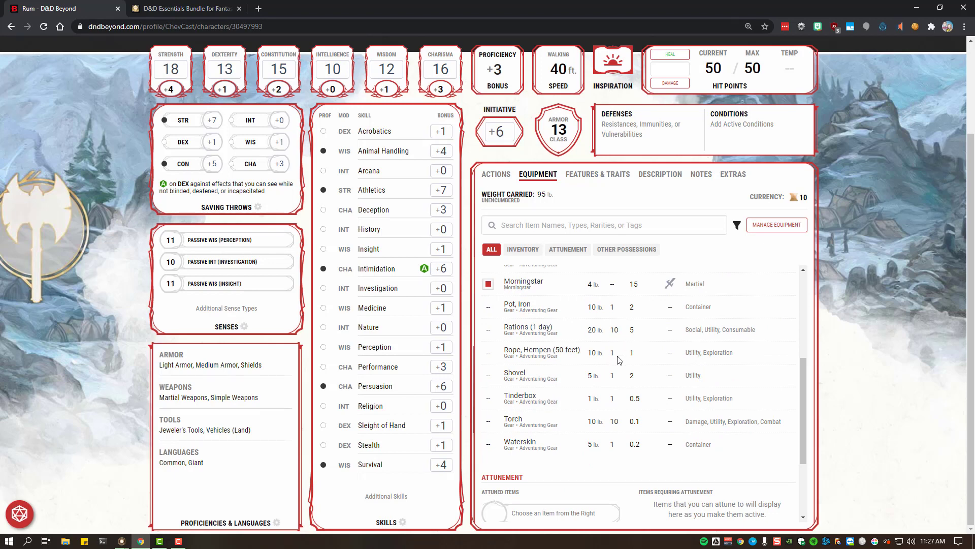
{"action": "key", "text": "alt+Tab"}
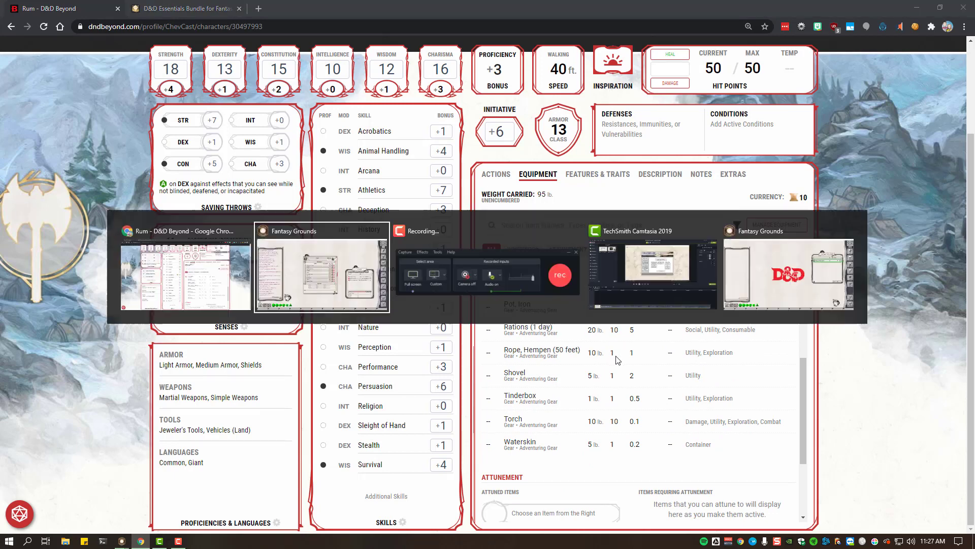
{"action": "type", "text": "rope"}
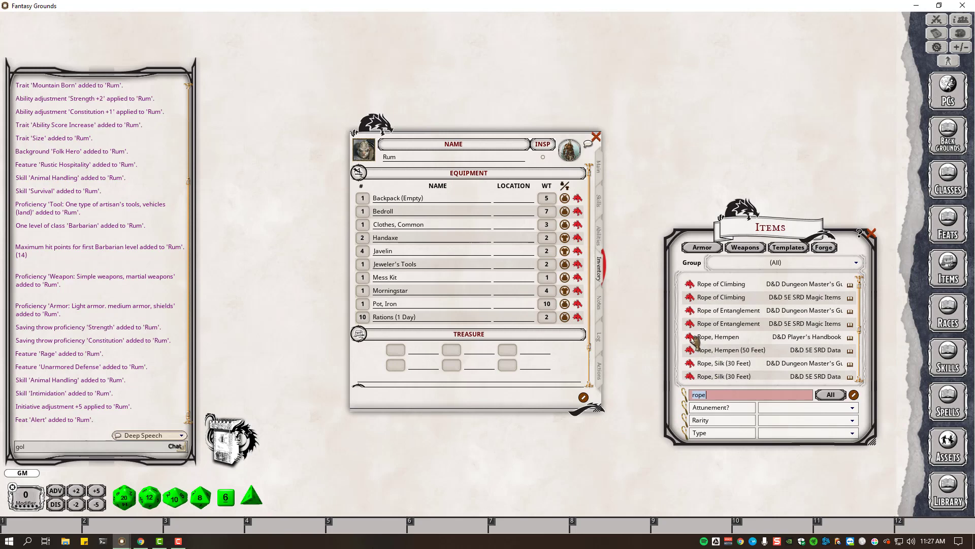
{"action": "left_click_drag", "start_coordinate": [694, 346], "coordinate": [603, 312]}
{"action": "scroll", "coordinate": [547, 312], "scroll_direction": "down", "scroll_amount": 3}
Check the entry after the rope on D&D Beyond and add a Shovel to Rum's inventory in Fantasy Grounds.
{"action": "key", "text": "alt+Tab"}
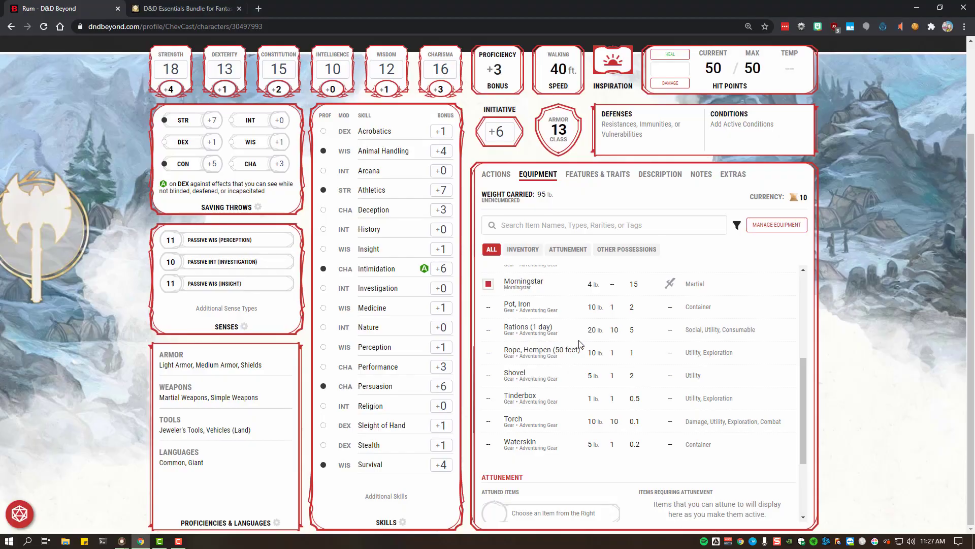
{"action": "key", "text": "alt+Tab"}
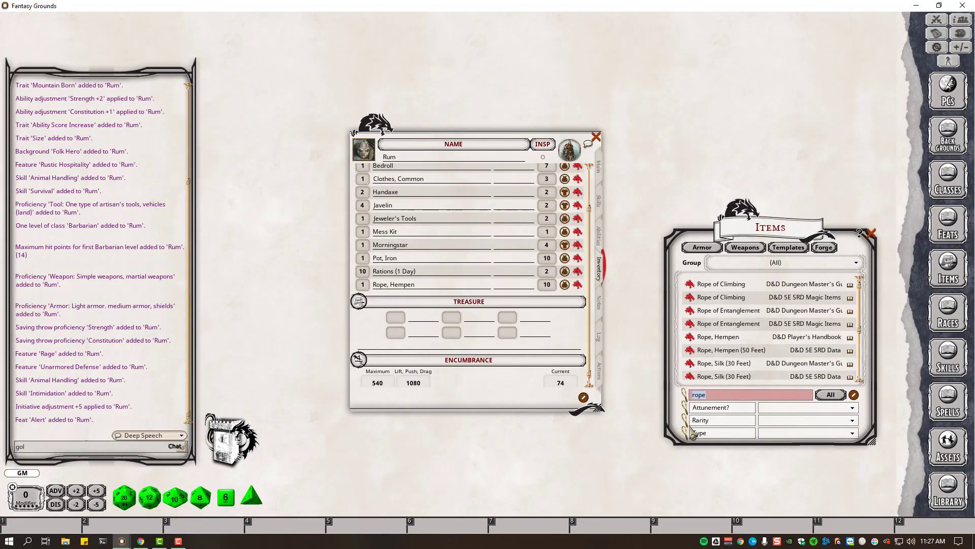
{"action": "type", "text": "shovel"}
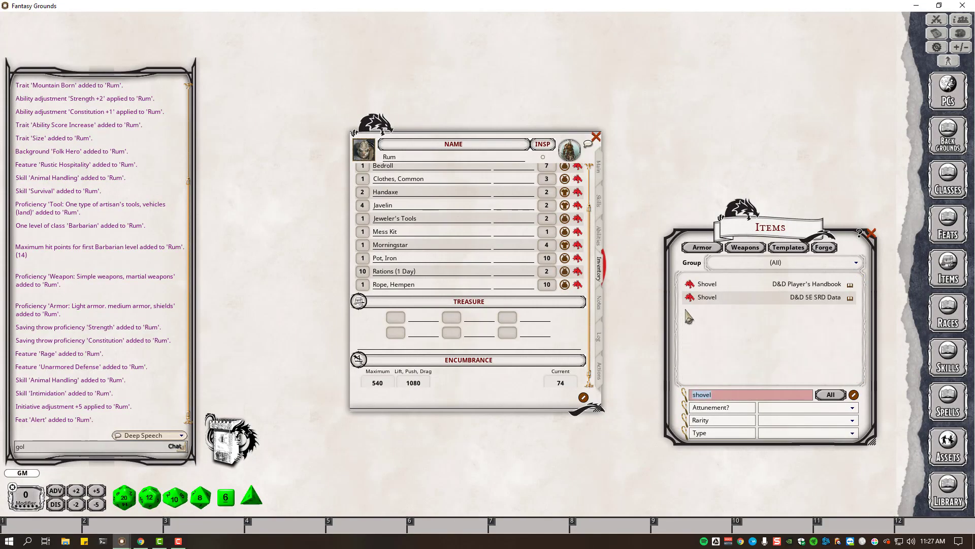
{"action": "left_click_drag", "start_coordinate": [692, 291], "coordinate": [506, 293]}
Check the entry after the Shovel on D&D Beyond and add the Player's Handbook Tinderbox to Rum's Fantasy Grounds inventory.
{"action": "key", "text": "alt+Tab"}
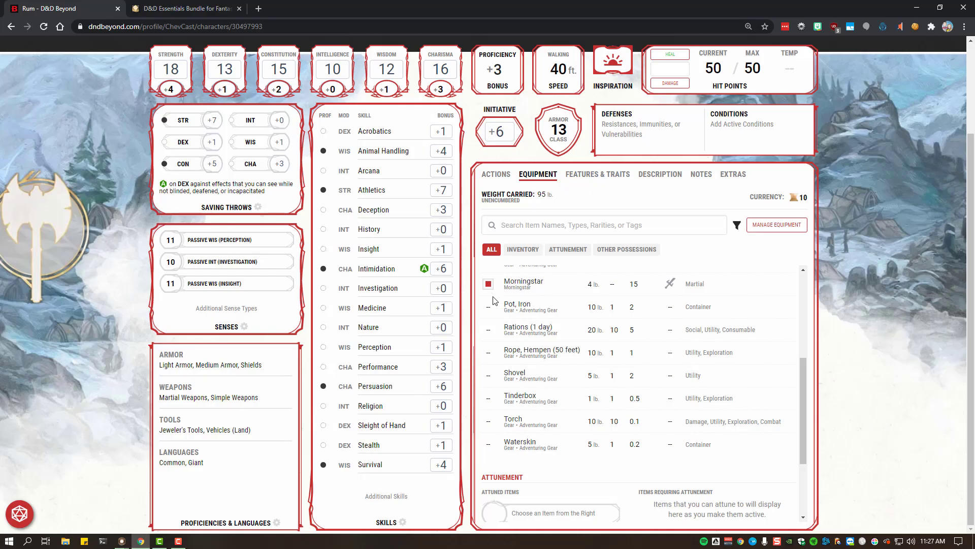
{"action": "key", "text": "alt+Tab"}
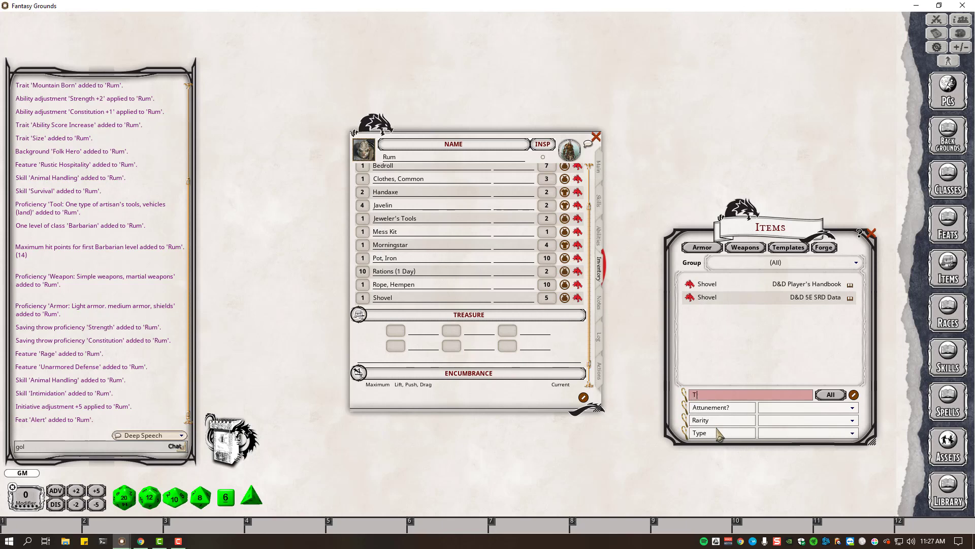
{"action": "type", "text": "Tinderbox"}
{"action": "key", "text": "Return"}
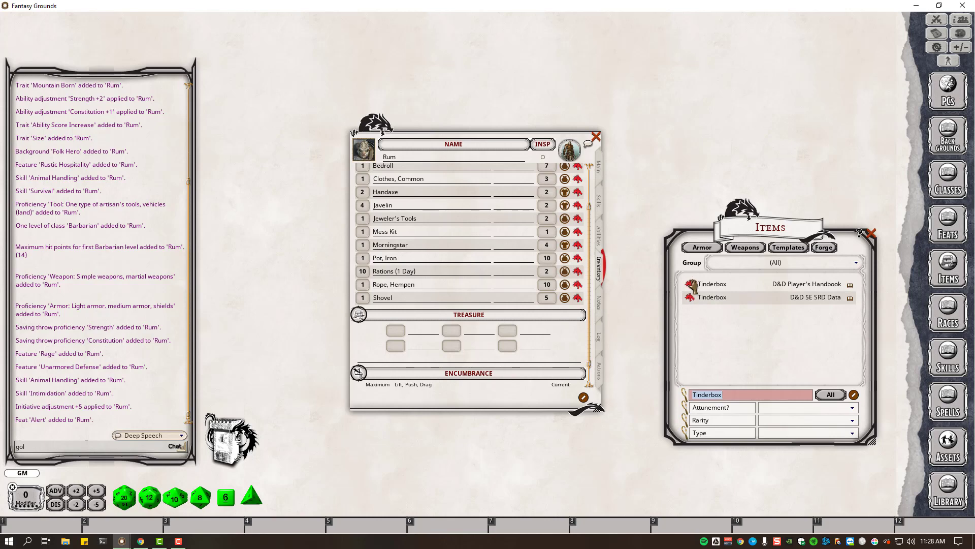
{"action": "left_click_drag", "start_coordinate": [691, 284], "coordinate": [446, 277]}
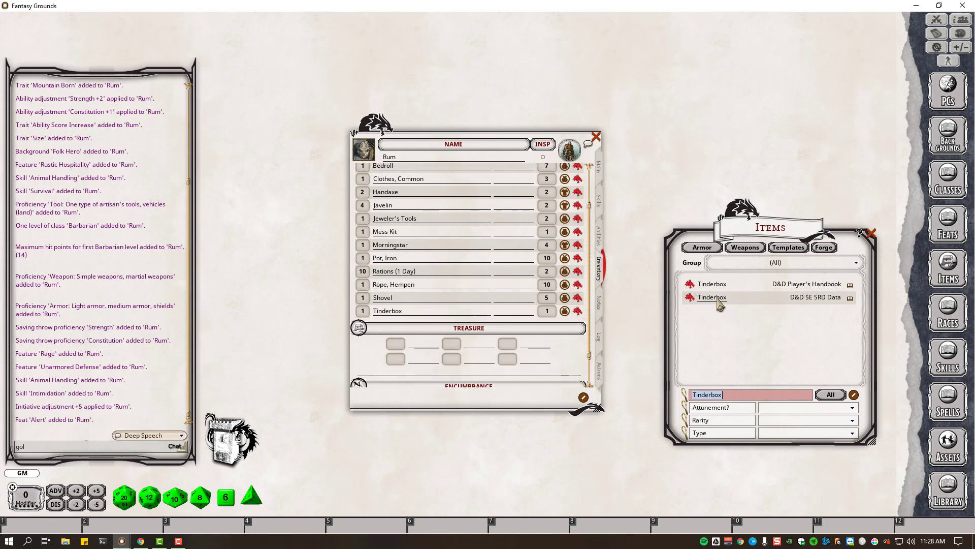
{"action": "scroll", "coordinate": [488, 293], "scroll_direction": "down", "scroll_amount": 2}
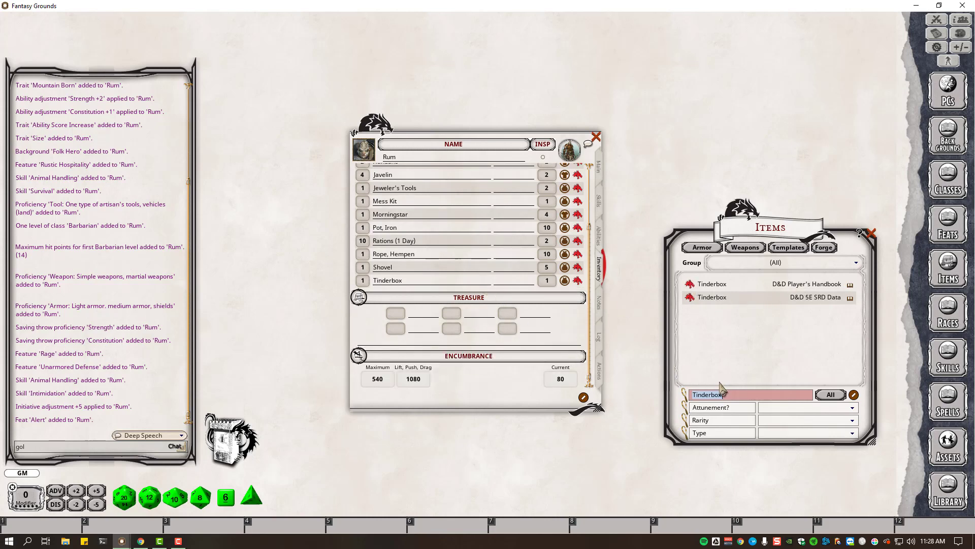
Consult D&D Beyond for the item after the Tinderbox and add a Torch to Rum's Fantasy Grounds inventory.
{"action": "key", "text": "alt+Tab"}
{"action": "key", "text": "alt+Tab"}
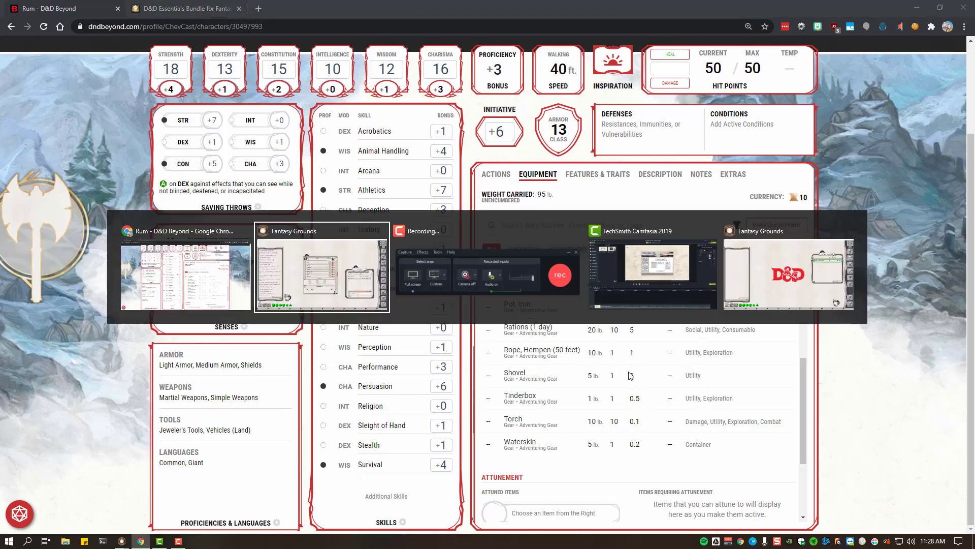
{"action": "type", "text": "torc"}
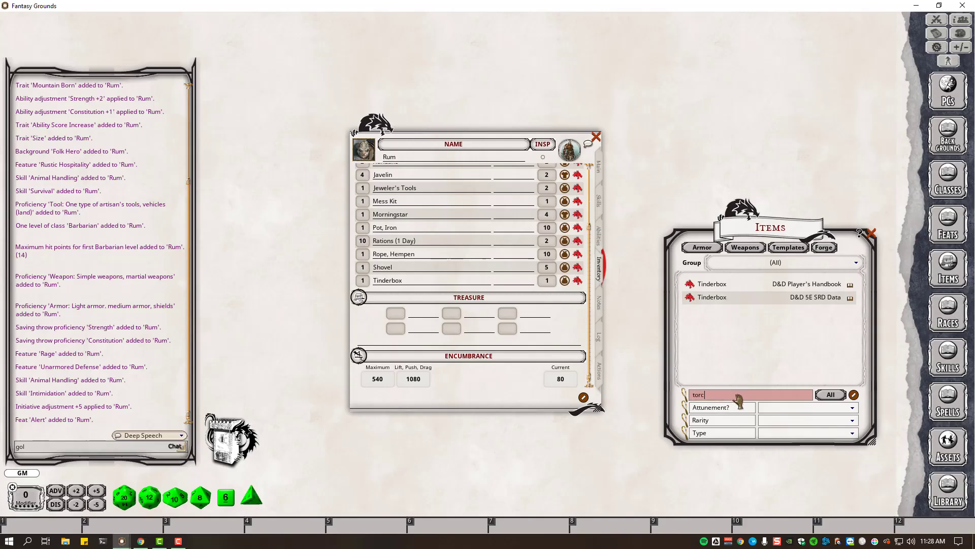
{"action": "type", "text": "h"}
{"action": "left_click_drag", "start_coordinate": [691, 291], "coordinate": [540, 287]}
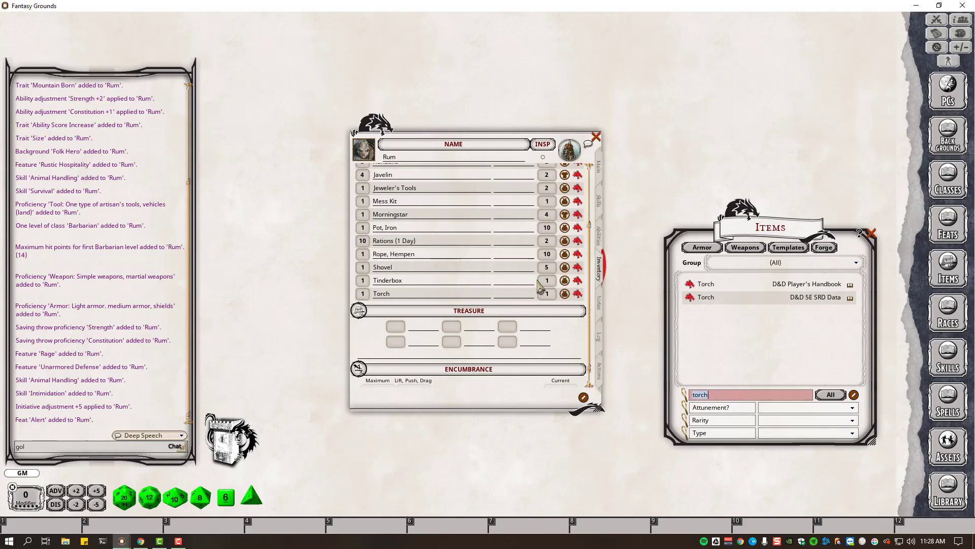
Check the last equipment entry on D&D Beyond and add the Player's Handbook Waterskin to Rum's Fantasy Grounds inventory.
{"action": "key", "text": "alt+Tab"}
{"action": "key", "text": "alt+Tab"}
{"action": "type", "text": "waterskin"}
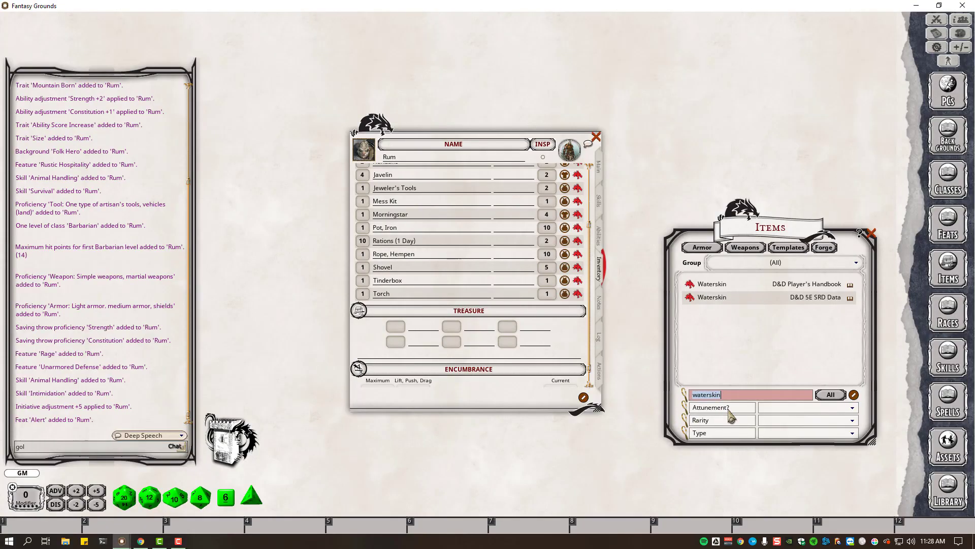
{"action": "left_click_drag", "start_coordinate": [691, 284], "coordinate": [493, 247]}
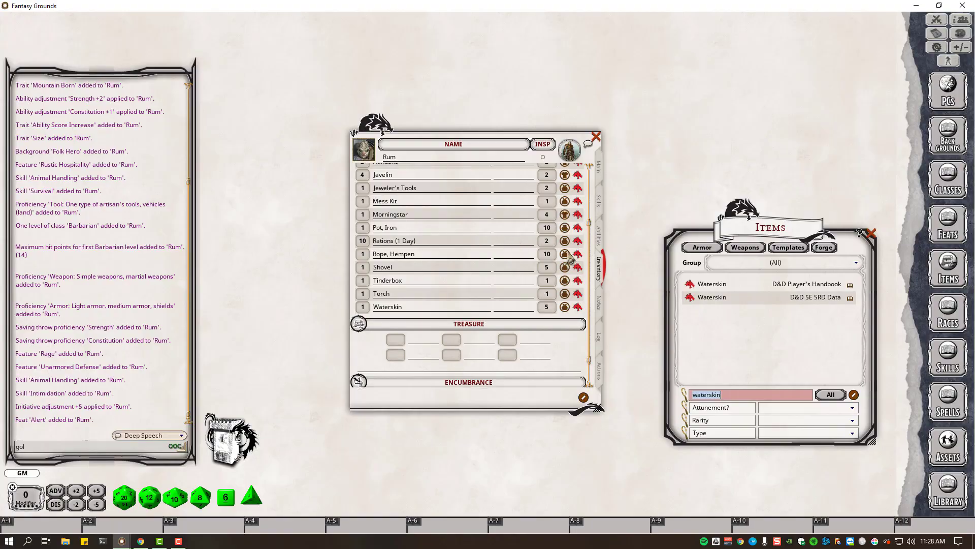
Compare the weight carried on D&D Beyond with Rum's current encumbrance in Fantasy Grounds.
{"action": "key", "text": "alt+Tab"}
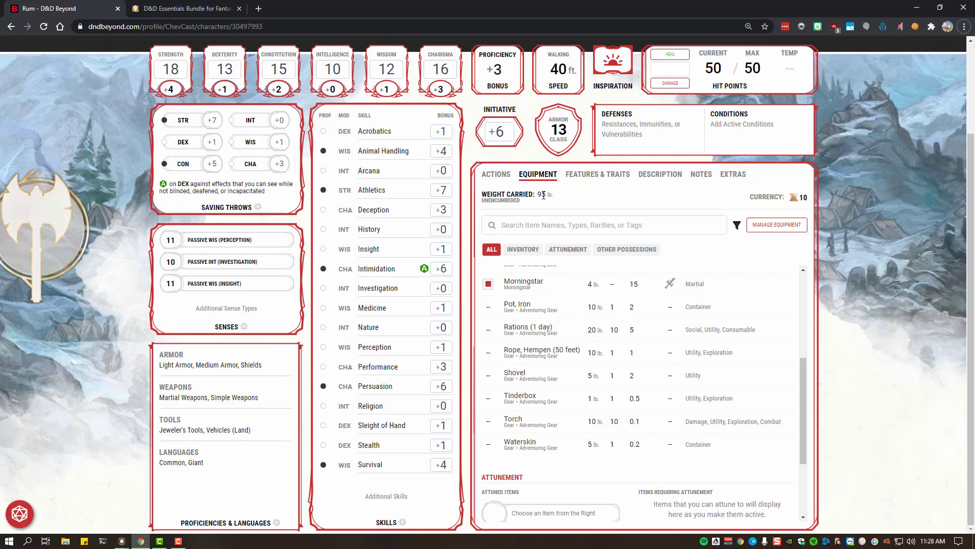
{"action": "key", "text": "alt+Tab"}
{"action": "scroll", "coordinate": [502, 246], "scroll_direction": "down", "scroll_amount": 2}
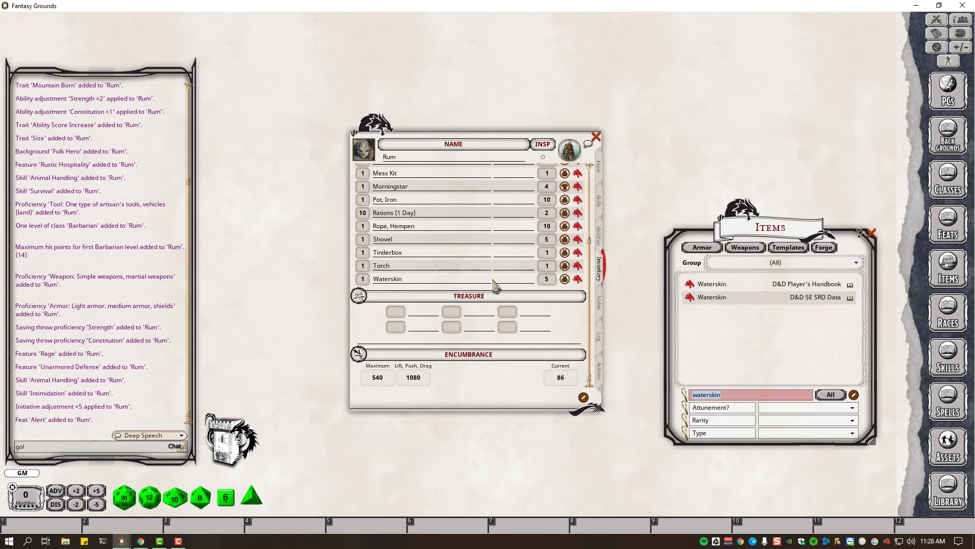
{"action": "scroll", "coordinate": [503, 278], "scroll_direction": "up", "scroll_amount": 3}
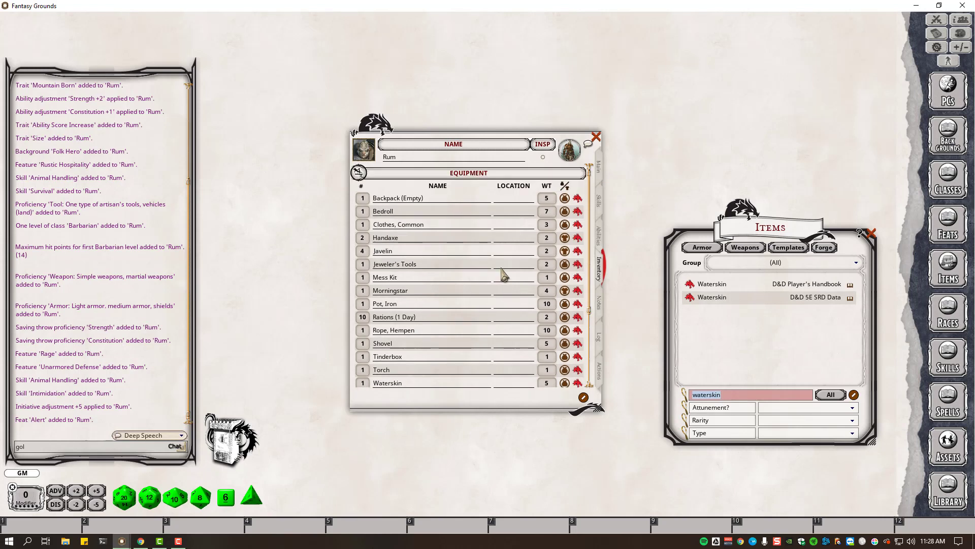
Compare the item weights and quantities in D&D Beyond's equipment list with Rum's inventory in Fantasy Grounds.
{"action": "key", "text": "alt+Tab"}
{"action": "scroll", "coordinate": [598, 310], "scroll_direction": "up", "scroll_amount": 10}
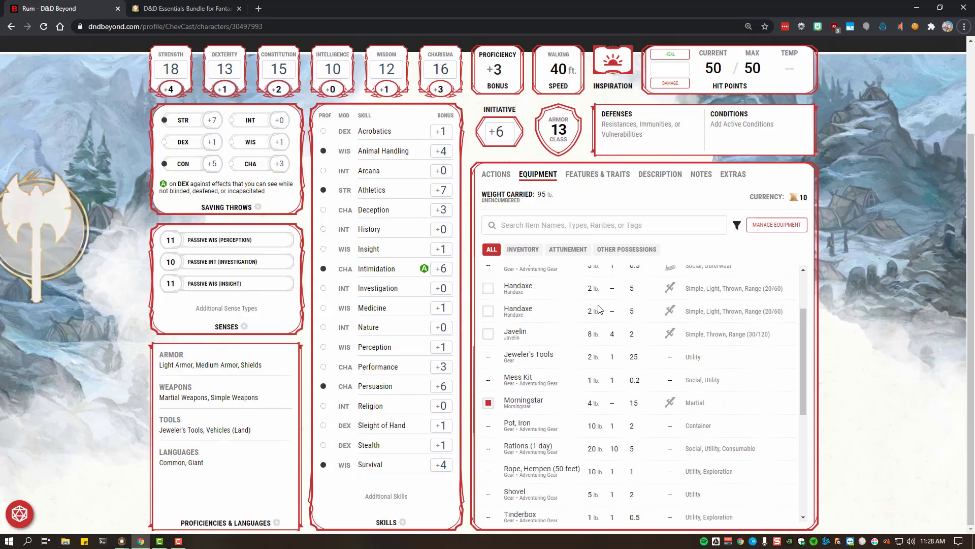
{"action": "scroll", "coordinate": [600, 313], "scroll_direction": "down", "scroll_amount": 10}
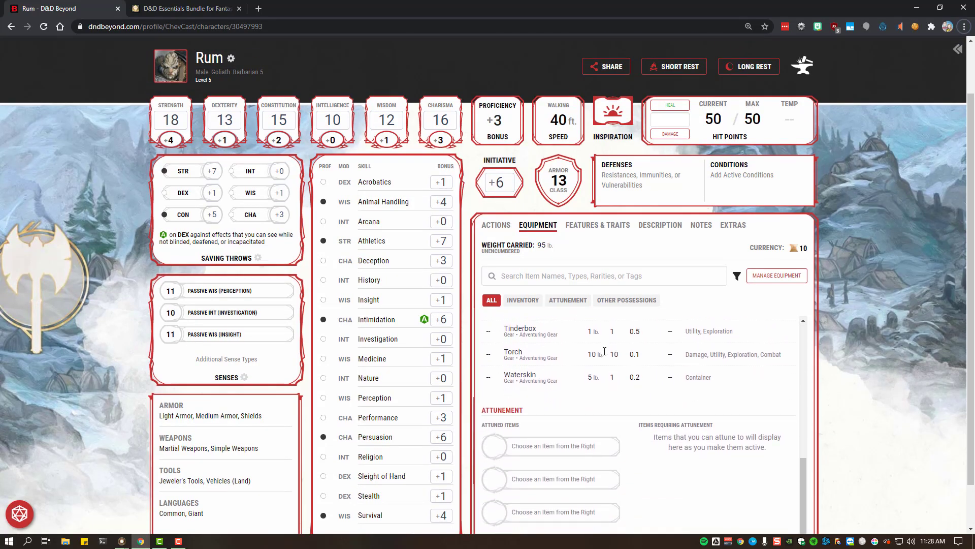
{"action": "scroll", "coordinate": [694, 371], "scroll_direction": "up", "scroll_amount": 5}
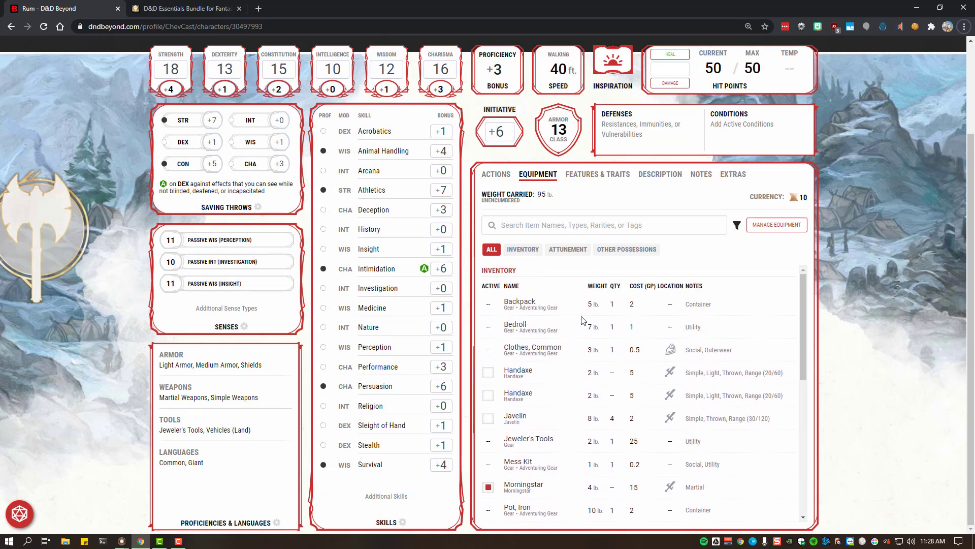
{"action": "key", "text": "alt+Tab"}
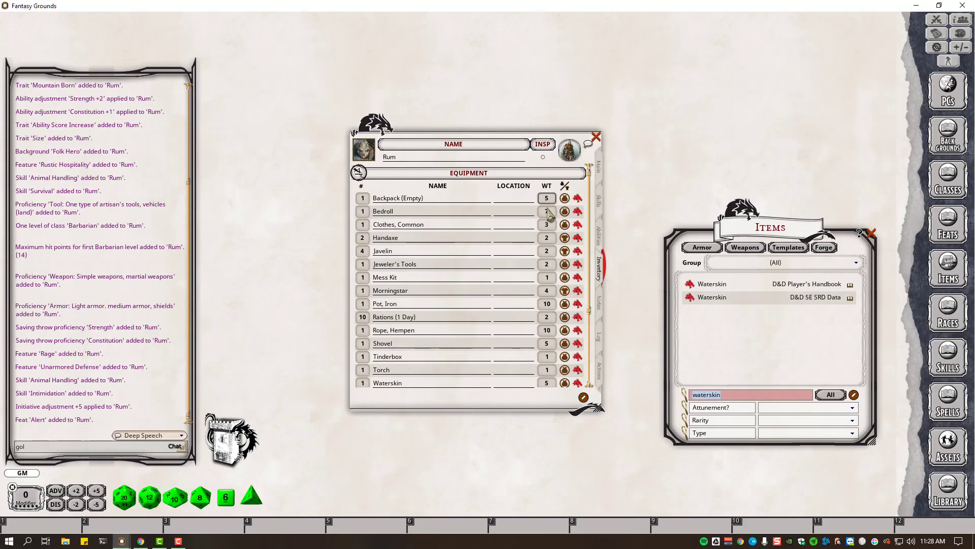
{"action": "key", "text": "alt+Tab"}
{"action": "key", "text": "alt+Tab"}
{"action": "key", "text": "alt+Tab"}
{"action": "scroll", "coordinate": [538, 315], "scroll_direction": "down", "scroll_amount": 1}
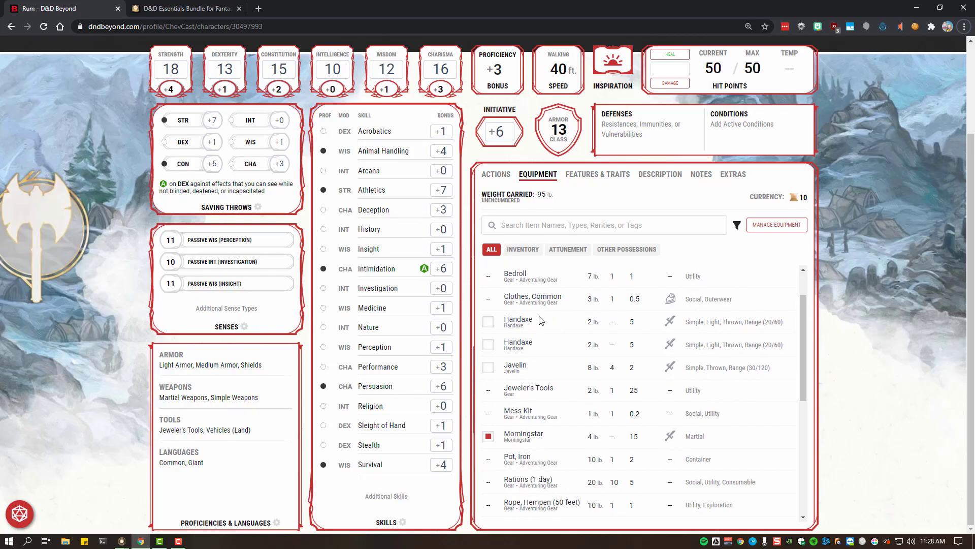
{"action": "key", "text": "alt+Tab"}
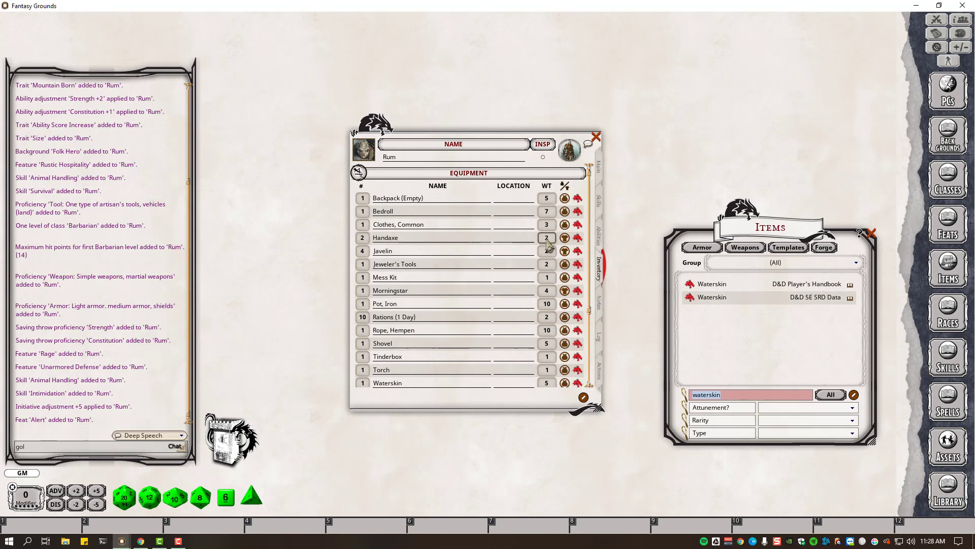
Set the Handaxe's weight to 4 in Rum's inventory, keeping its quantity at 2.
{"action": "key", "text": "ctrl"}
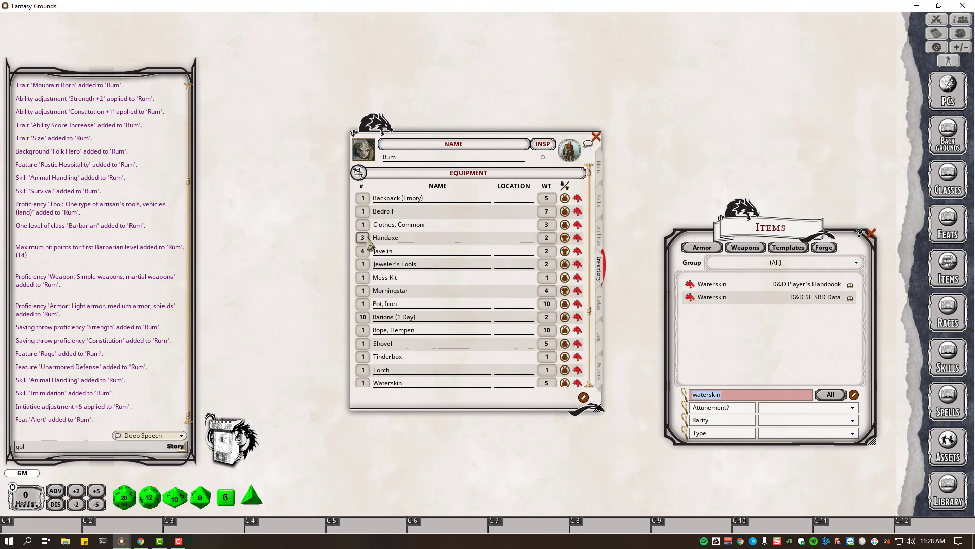
{"action": "scroll", "coordinate": [372, 245], "scroll_direction": "down", "scroll_amount": 1}
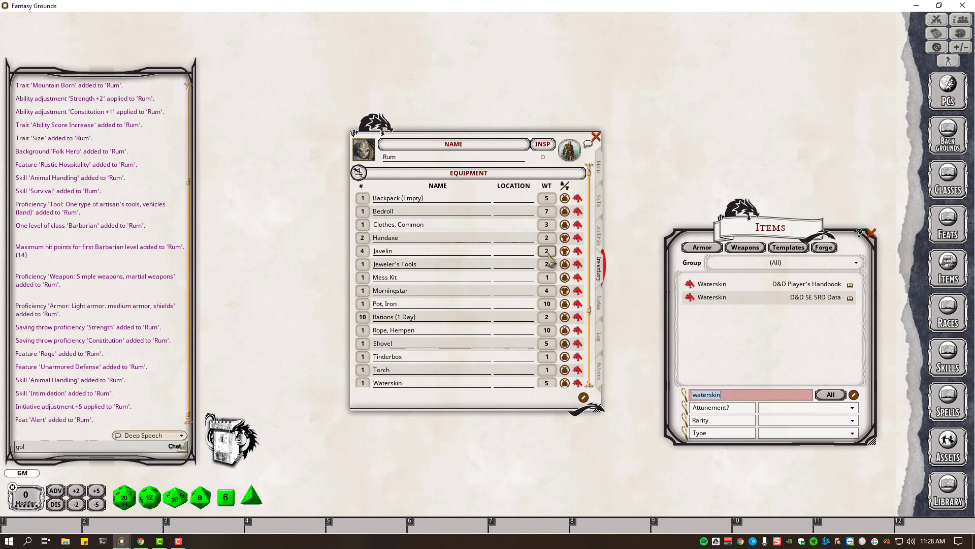
{"action": "key", "text": "ctrl"}
{"action": "scroll", "coordinate": [552, 242], "scroll_direction": "up", "scroll_amount": 1}
Delete the Handaxe entry from Rum's inventory and check Rum's weapons list.
{"action": "right_click", "coordinate": [467, 237]}
{"action": "left_click", "coordinate": [438, 265]}
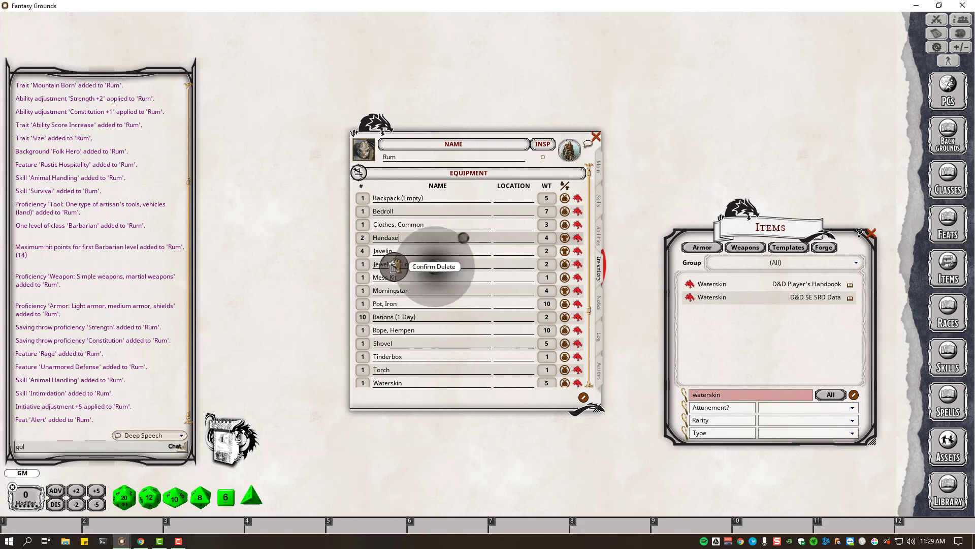
{"action": "left_click", "coordinate": [396, 265]}
{"action": "left_click", "coordinate": [600, 376]}
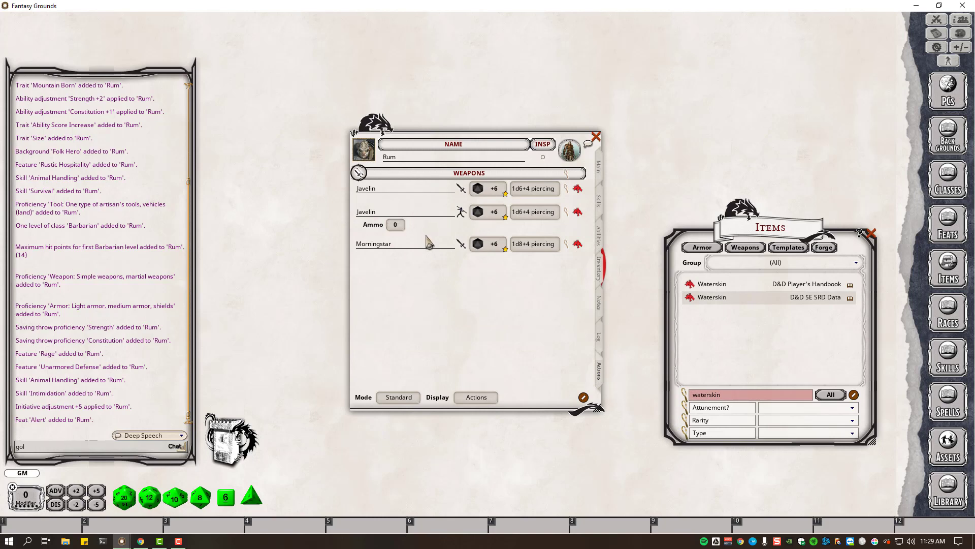
{"action": "left_click", "coordinate": [599, 266]}
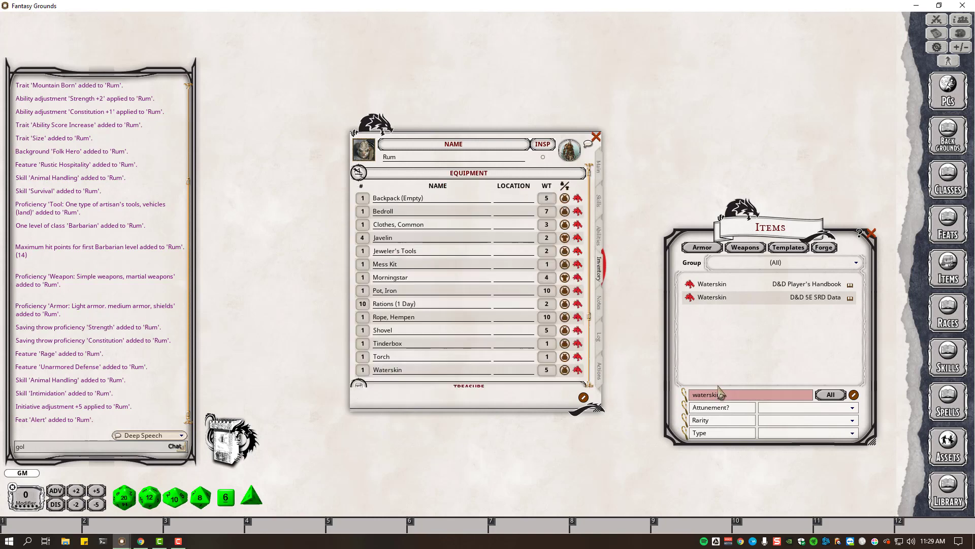
Search the items for handaxe and add the Player's Handbook Handaxe to Rum's inventory.
{"action": "key", "text": "BackSpace"}
{"action": "key", "text": "BackSpace"}
{"action": "key", "text": "BackSpace"}
{"action": "key", "text": "BackSpace"}
{"action": "key", "text": "BackSpace"}
{"action": "key", "text": "BackSpace"}
{"action": "key", "text": "BackSpace"}
{"action": "key", "text": "BackSpace"}
{"action": "type", "text": "handaxe"}
{"action": "key", "text": "Return"}
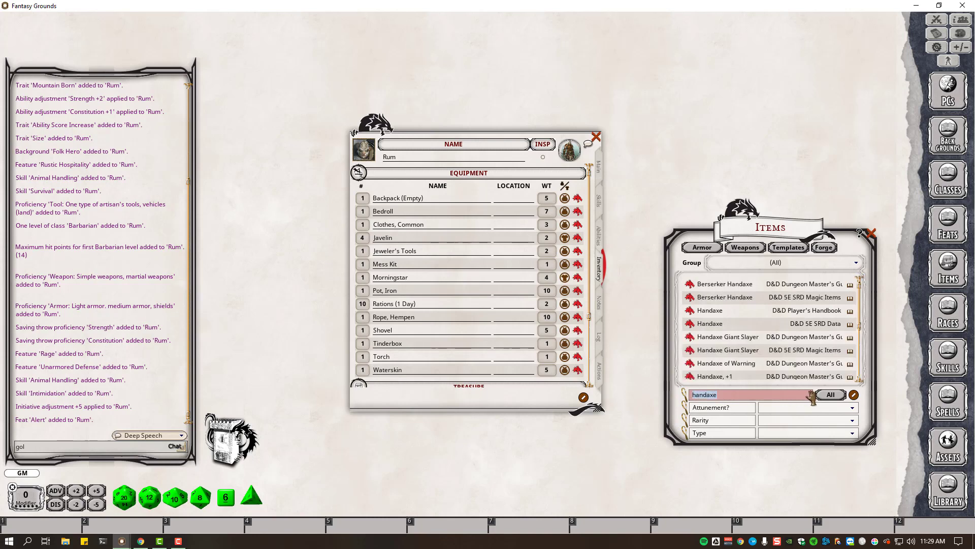
{"action": "left_click_drag", "start_coordinate": [692, 311], "coordinate": [477, 264]}
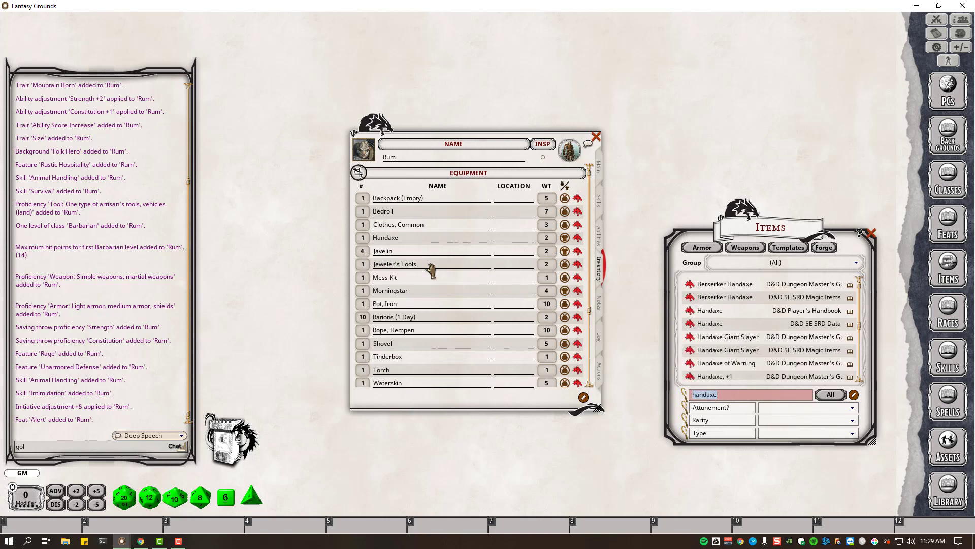
Set the Handaxe's quantity to 2 and its weight to 4 in Rum's inventory.
{"action": "scroll", "coordinate": [363, 239], "scroll_direction": "up", "scroll_amount": 1}
{"action": "left_click", "coordinate": [565, 238]}
{"action": "scroll", "coordinate": [367, 243], "scroll_direction": "up", "scroll_amount": 4}
{"action": "scroll", "coordinate": [368, 243], "scroll_direction": "down", "scroll_amount": 8}
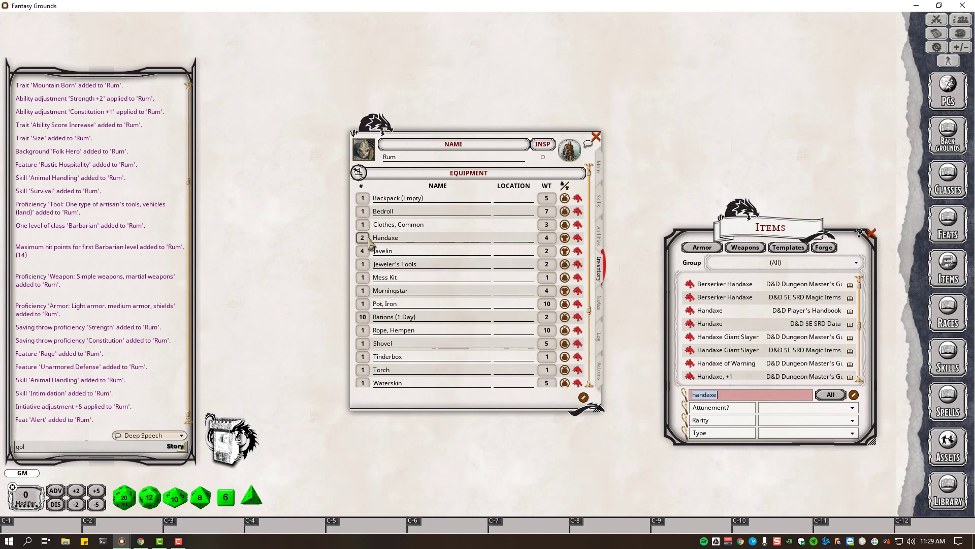
{"action": "scroll", "coordinate": [540, 342], "scroll_direction": "down", "scroll_amount": 3}
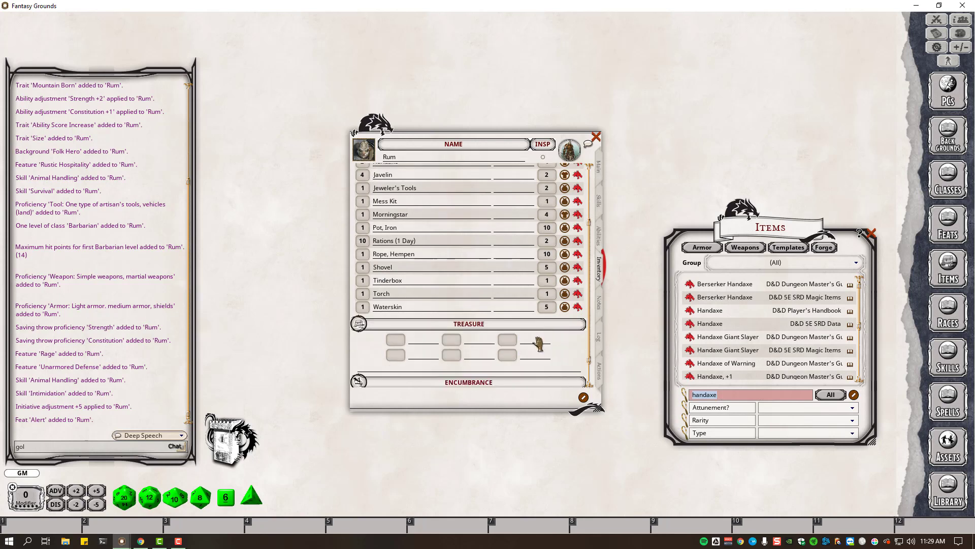
{"action": "scroll", "coordinate": [539, 341], "scroll_direction": "up", "scroll_amount": 3}
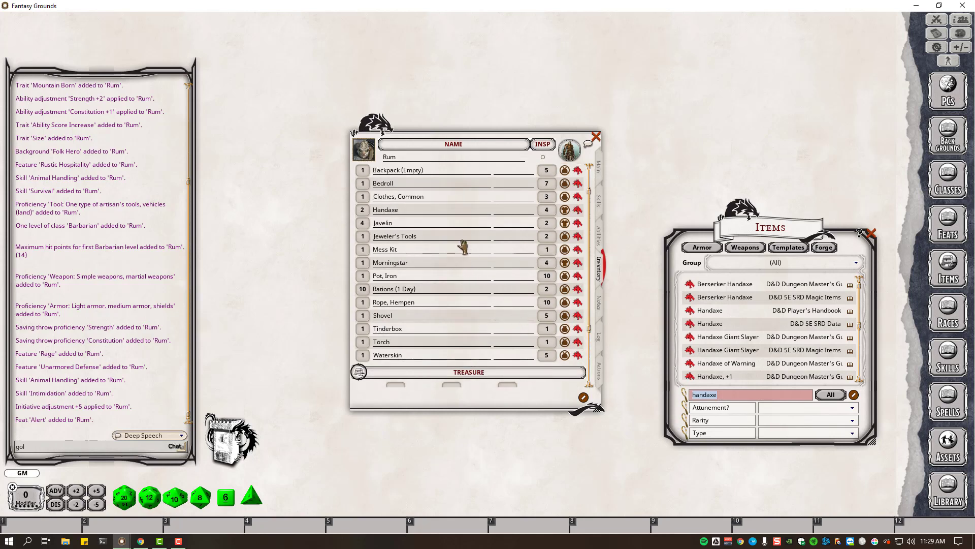
Check the Javelin entry on D&D Beyond and set the Javelin weight to 8 in Rum's Fantasy Grounds inventory.
{"action": "key", "text": "alt+Tab"}
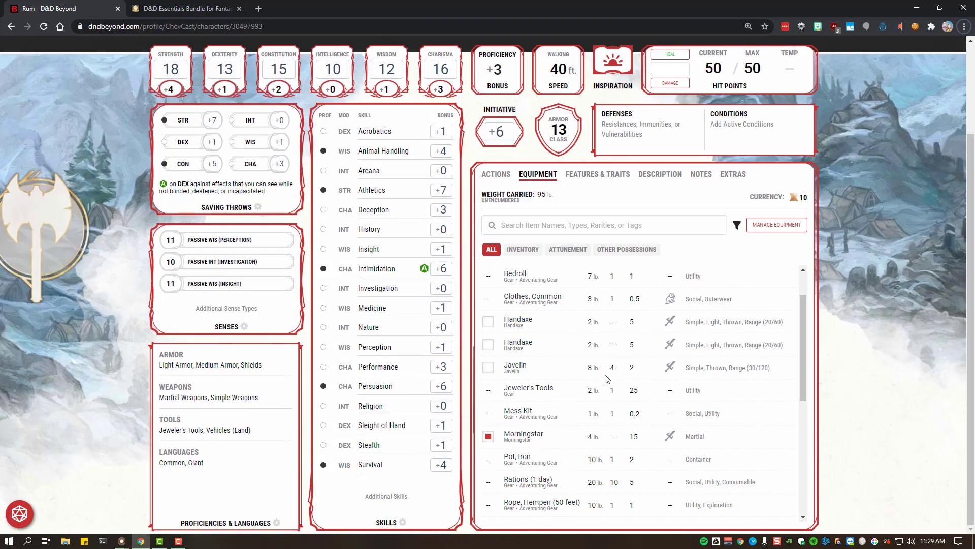
{"action": "scroll", "coordinate": [616, 378], "scroll_direction": "up", "scroll_amount": 1}
{"action": "scroll", "coordinate": [619, 378], "scroll_direction": "down", "scroll_amount": 1}
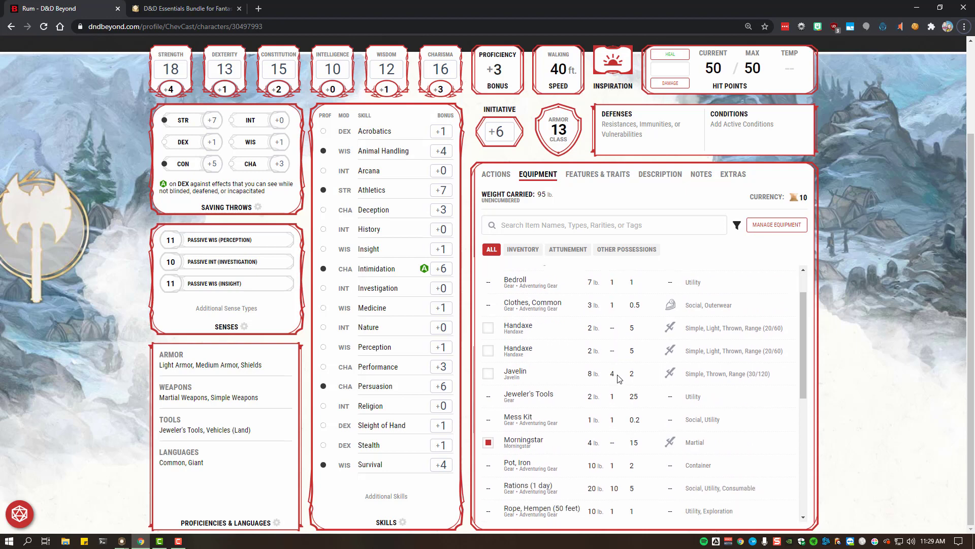
{"action": "scroll", "coordinate": [619, 379], "scroll_direction": "up", "scroll_amount": 1}
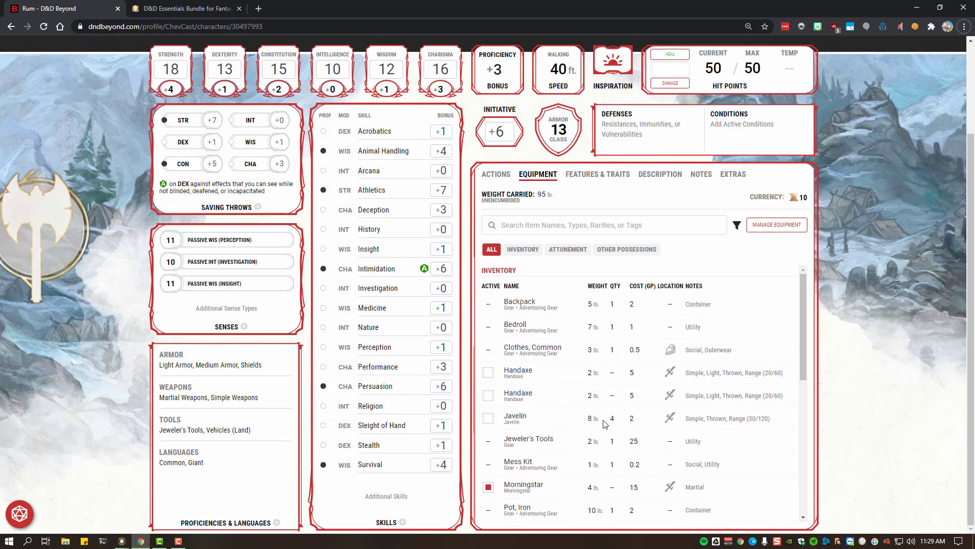
{"action": "scroll", "coordinate": [607, 424], "scroll_direction": "down", "scroll_amount": 1}
{"action": "key", "text": "alt+Tab"}
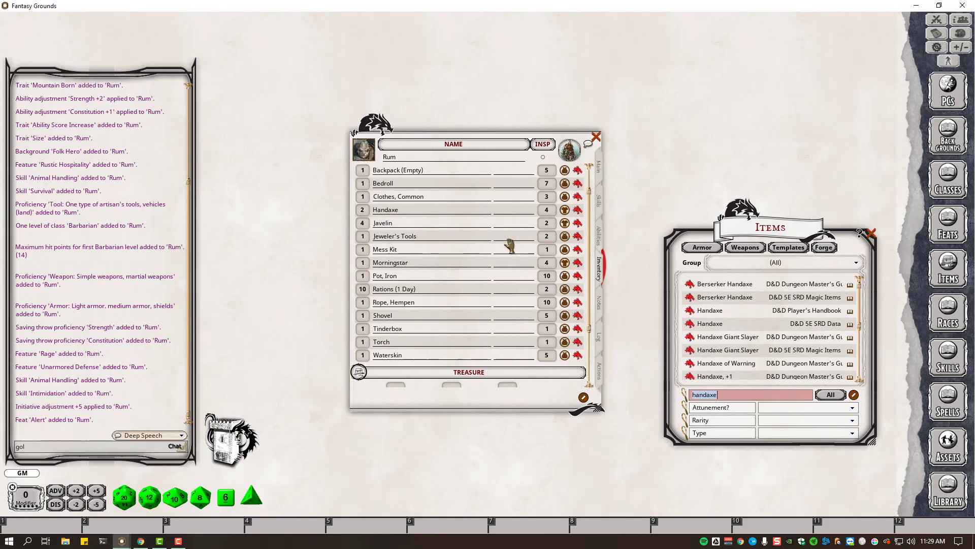
{"action": "scroll", "coordinate": [552, 225], "scroll_direction": "up", "scroll_amount": 3}
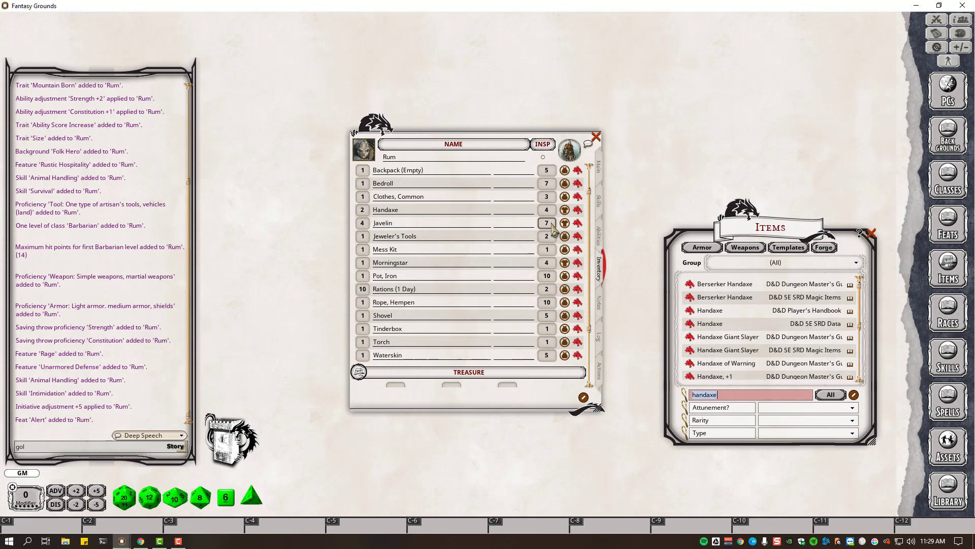
{"action": "key", "text": "ctrl"}
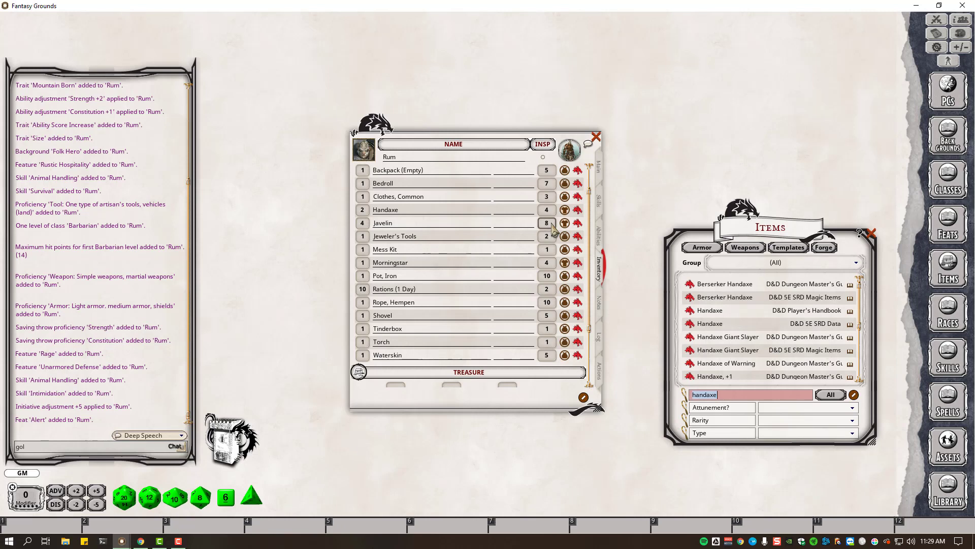
Check the Rations entry on D&D Beyond and set the Rations (1 Day) weight to 20 in Rum's Fantasy Grounds inventory.
{"action": "scroll", "coordinate": [483, 269], "scroll_direction": "down", "scroll_amount": 1}
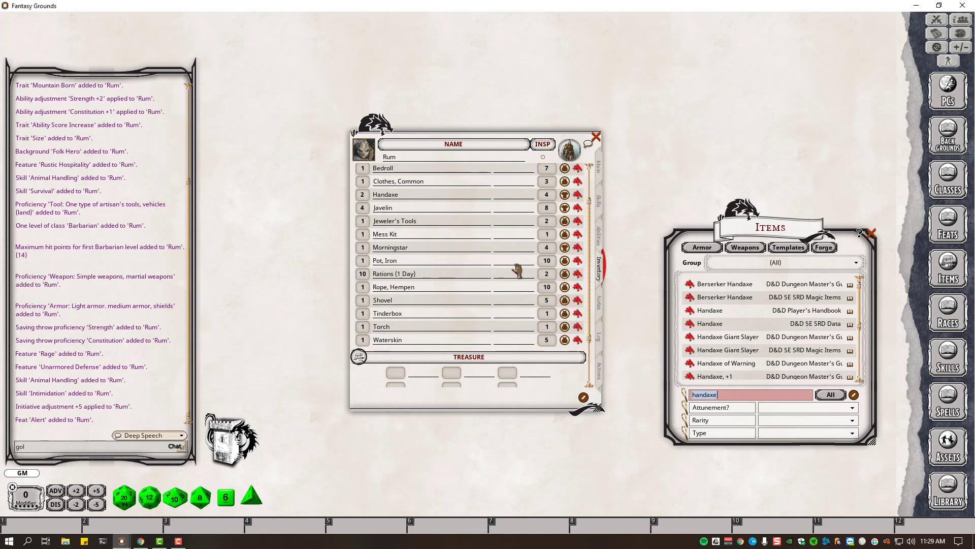
{"action": "key", "text": "alt"}
{"action": "key", "text": "alt+Tab"}
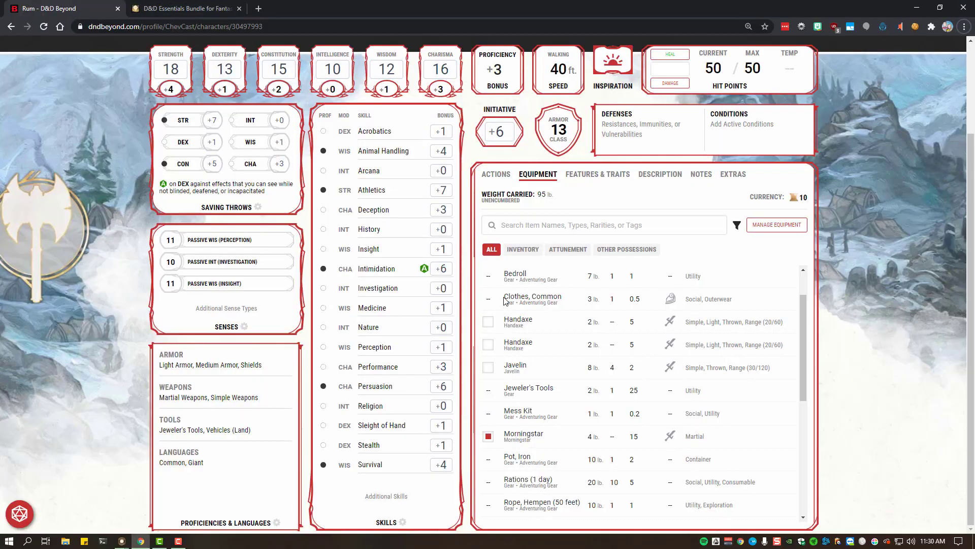
{"action": "scroll", "coordinate": [562, 374], "scroll_direction": "down", "scroll_amount": 2}
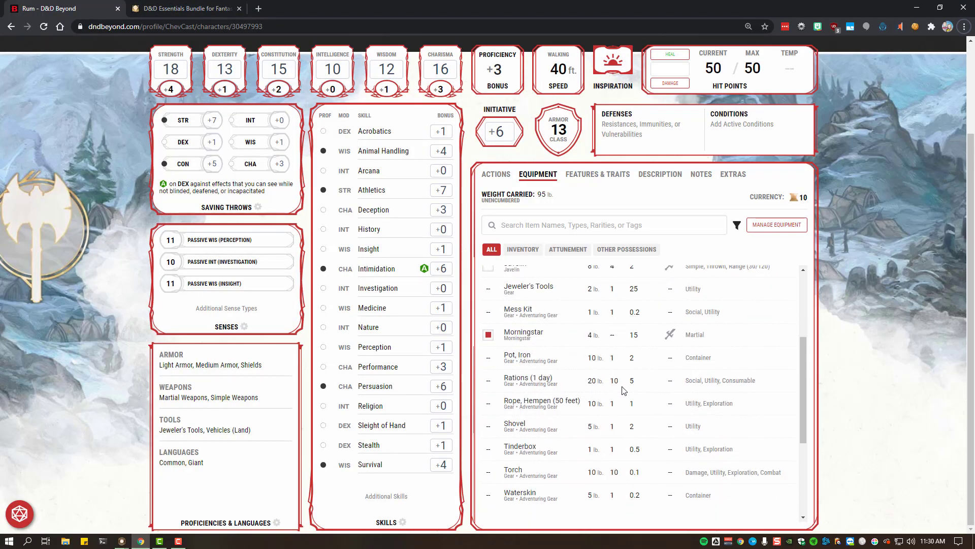
{"action": "key", "text": "alt+Tab"}
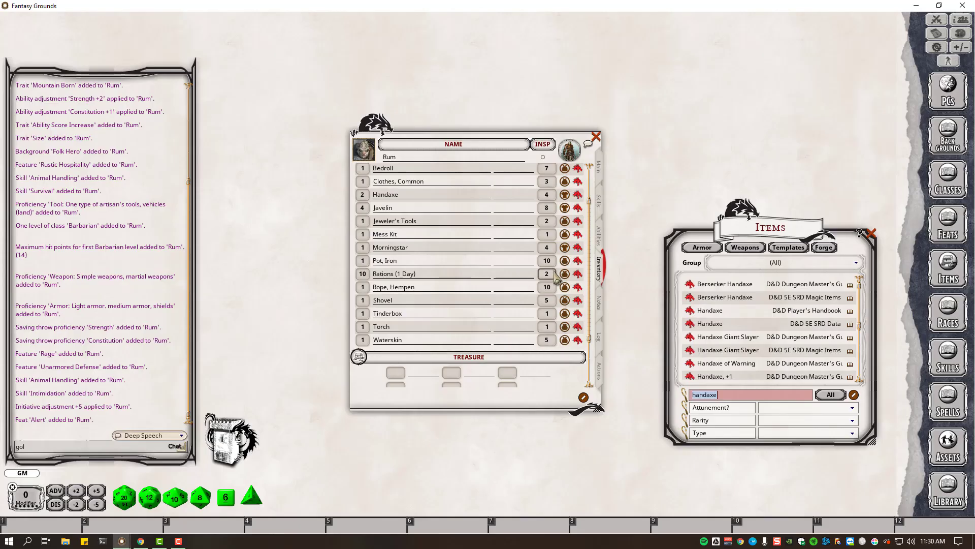
{"action": "key", "text": "ctrl"}
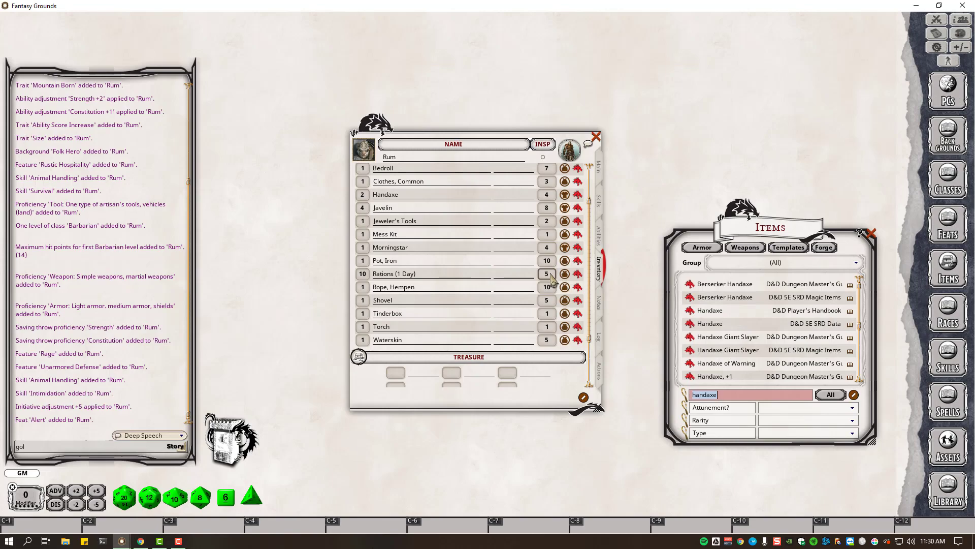
{"action": "key", "text": "alt+Tab"}
{"action": "scroll", "coordinate": [614, 364], "scroll_direction": "up", "scroll_amount": 3}
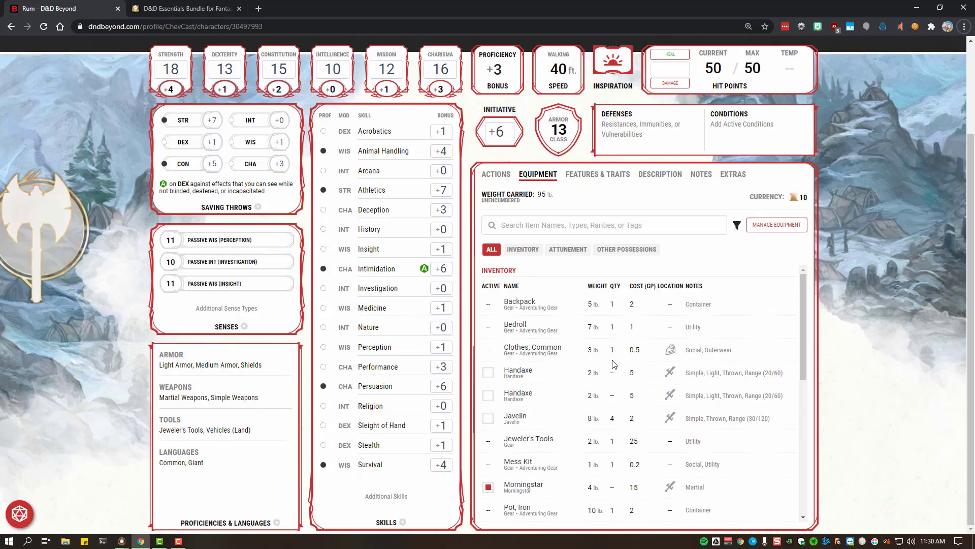
{"action": "scroll", "coordinate": [613, 364], "scroll_direction": "down", "scroll_amount": 4}
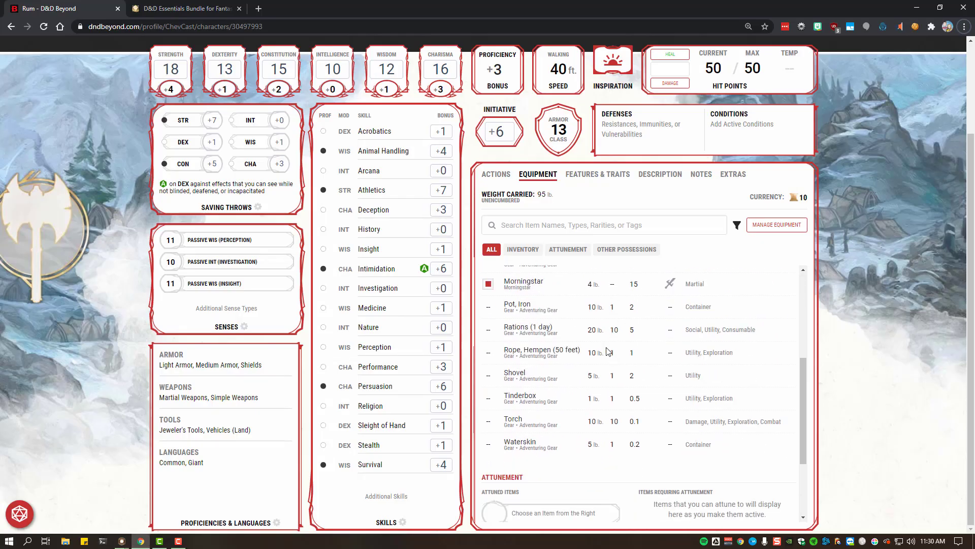
{"action": "key", "text": "alt+Tab"}
{"action": "scroll", "coordinate": [552, 274], "scroll_direction": "up", "scroll_amount": 2}
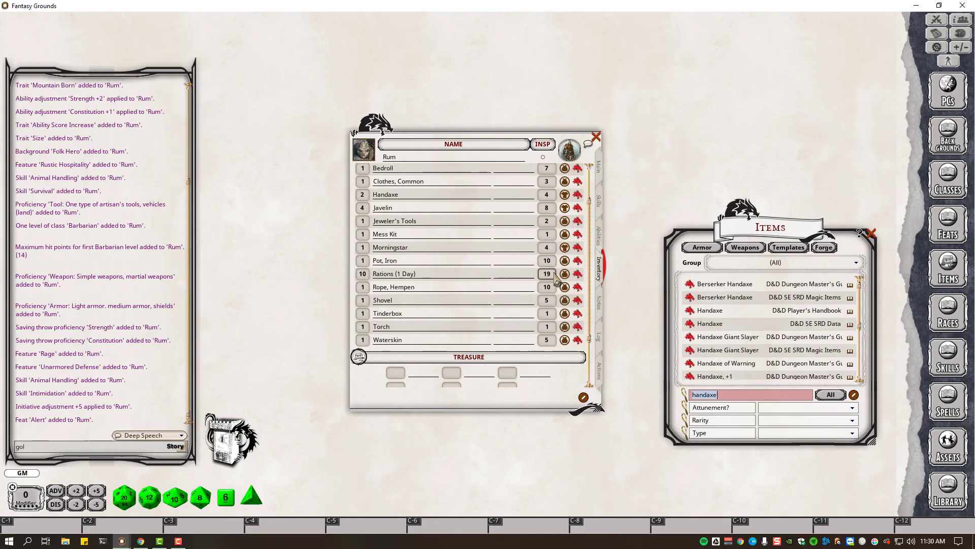
Compare the item weights and quantities in Rum's Fantasy Grounds inventory and its encumbrance with the D&D Beyond equipment list.
{"action": "scroll", "coordinate": [523, 305], "scroll_direction": "down", "scroll_amount": 4}
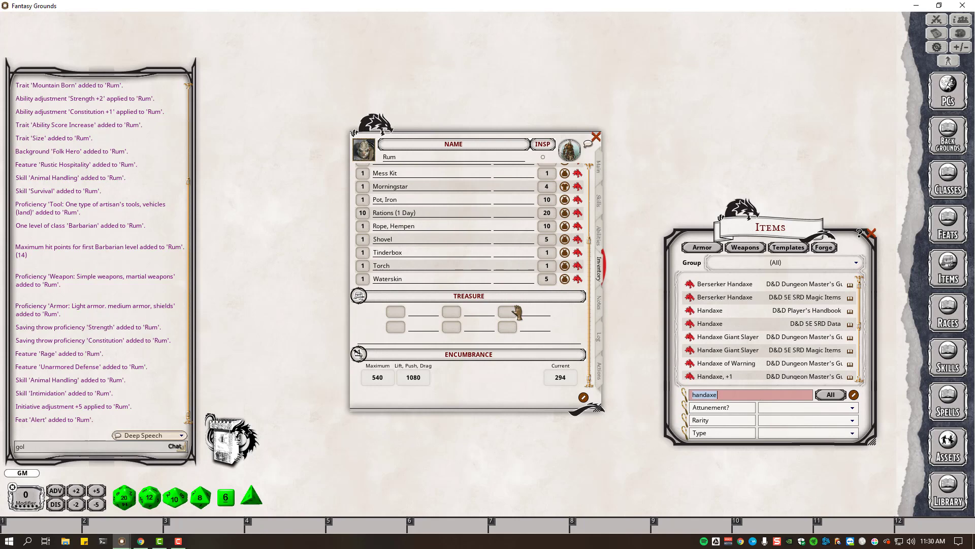
{"action": "key", "text": "alt+Tab"}
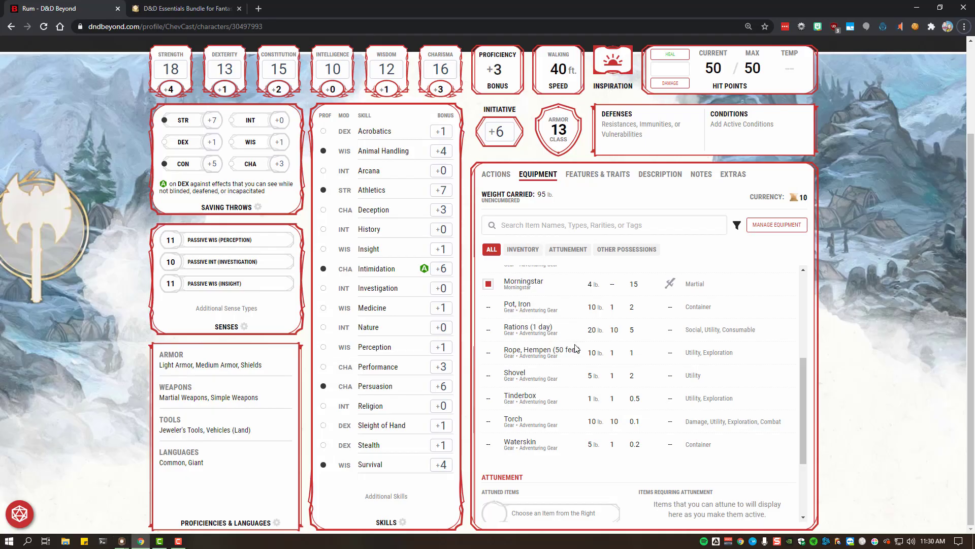
{"action": "scroll", "coordinate": [583, 333], "scroll_direction": "up", "scroll_amount": 2}
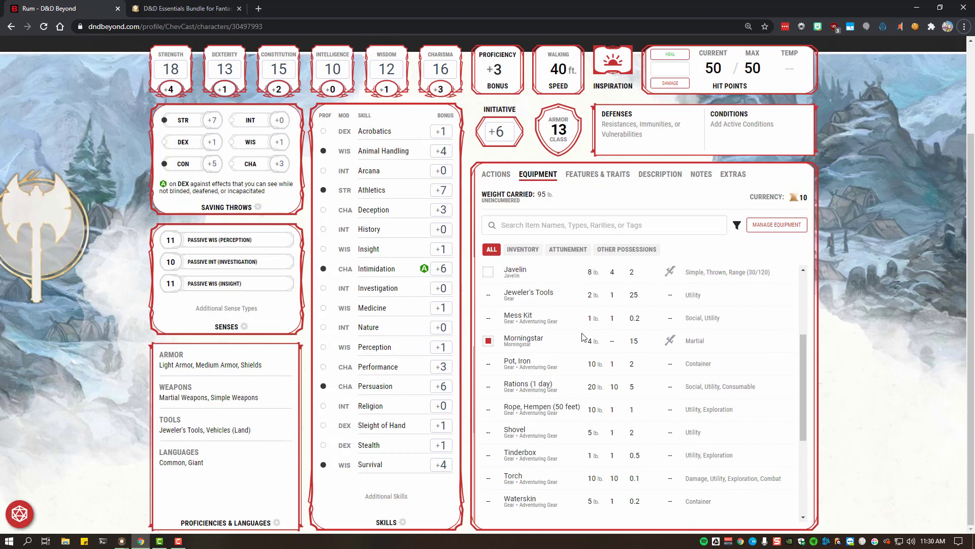
{"action": "scroll", "coordinate": [583, 337], "scroll_direction": "up", "scroll_amount": 1}
{"action": "scroll", "coordinate": [584, 337], "scroll_direction": "down", "scroll_amount": 1}
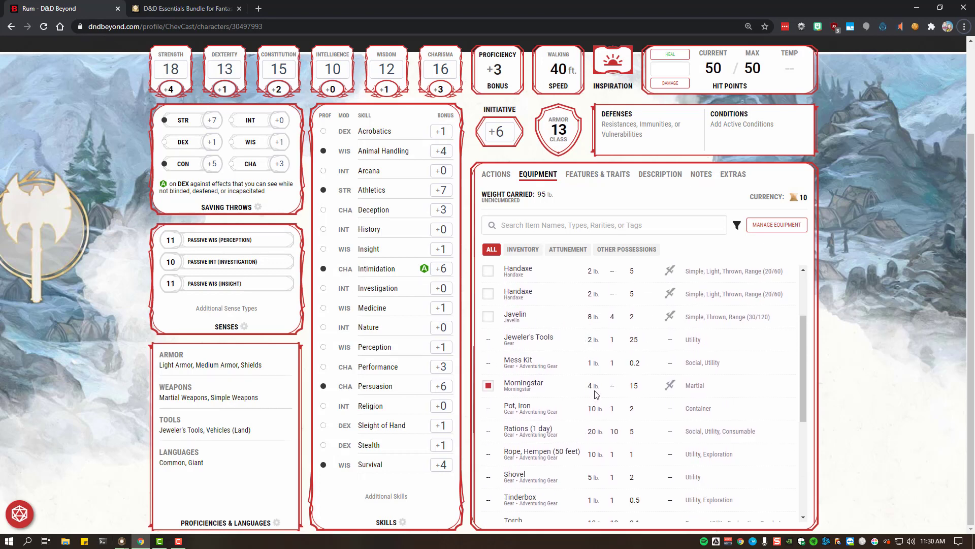
{"action": "key", "text": "alt+Tab"}
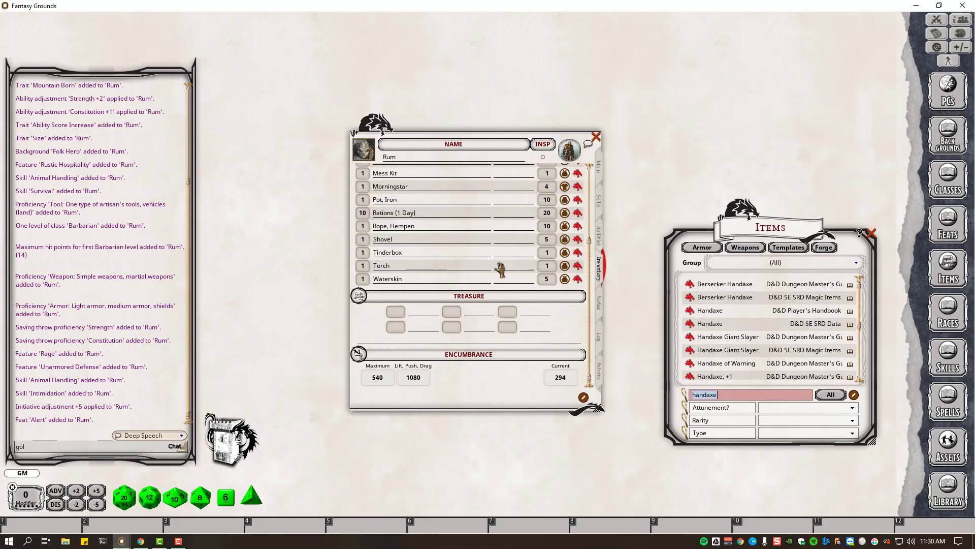
{"action": "key", "text": "alt+Tab"}
{"action": "scroll", "coordinate": [579, 318], "scroll_direction": "up", "scroll_amount": 2}
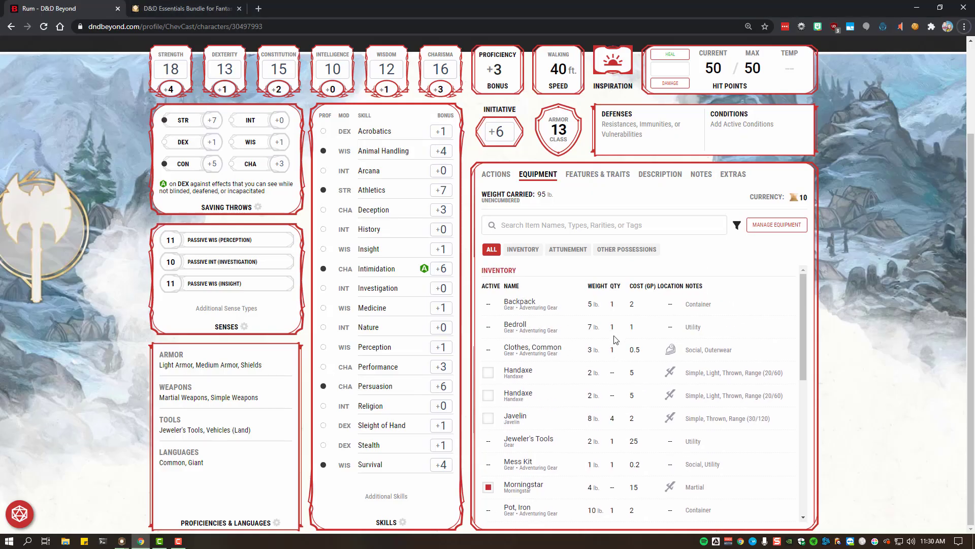
{"action": "scroll", "coordinate": [613, 344], "scroll_direction": "down", "scroll_amount": 4}
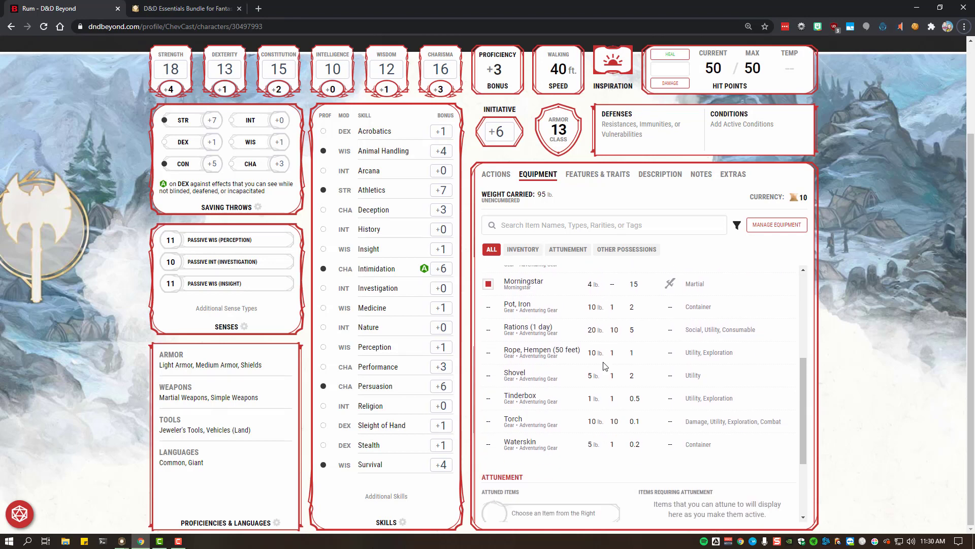
{"action": "scroll", "coordinate": [605, 366], "scroll_direction": "up", "scroll_amount": 3}
{"action": "key", "text": "alt+Tab"}
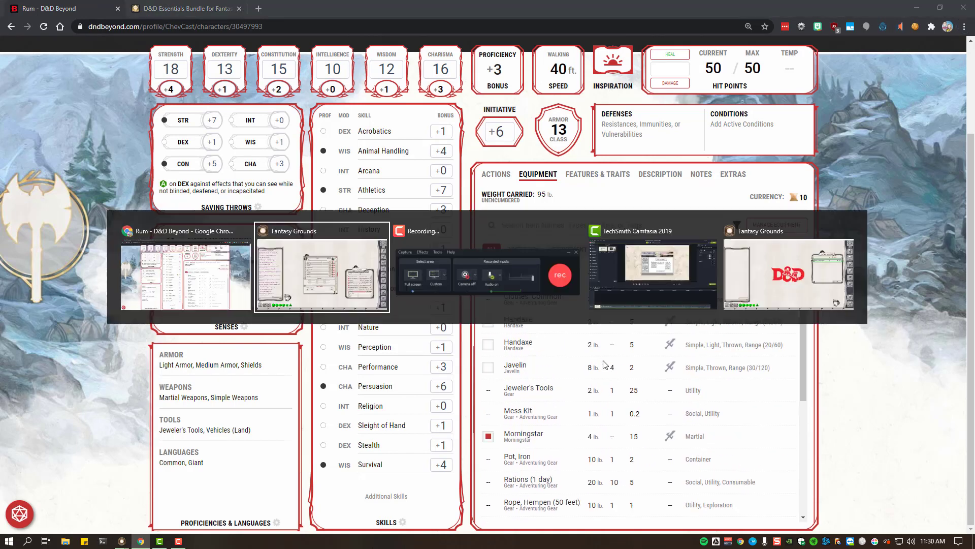
{"action": "key", "text": "alt+Tab"}
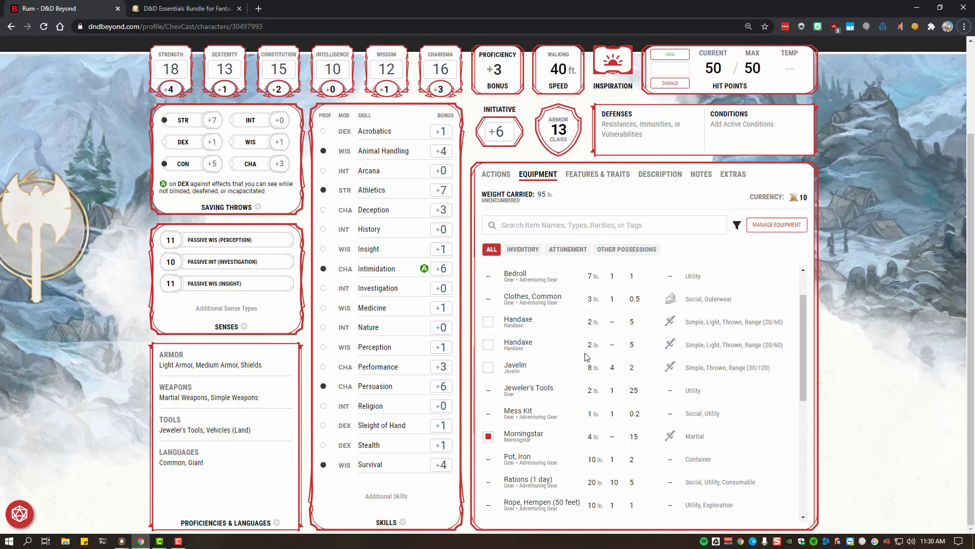
{"action": "key", "text": "alt+Tab"}
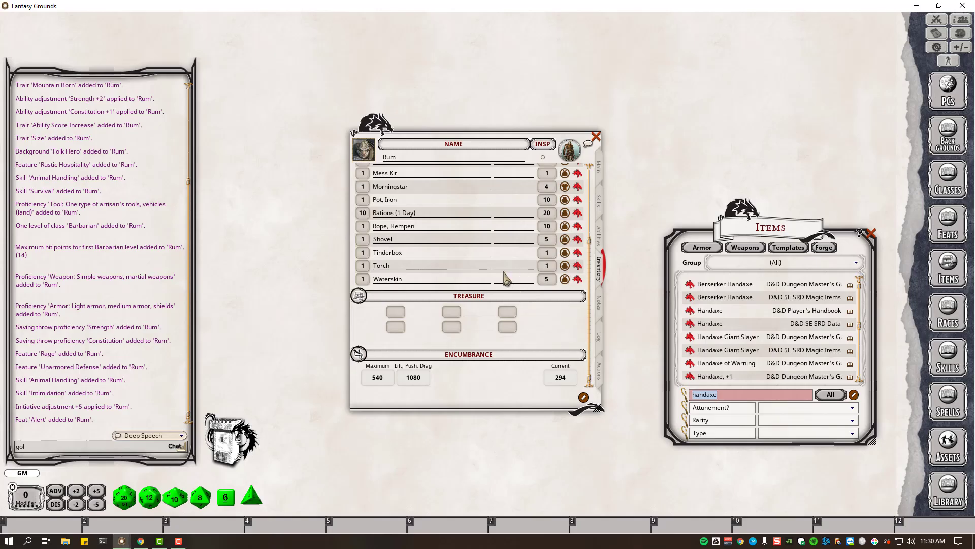
{"action": "scroll", "coordinate": [505, 279], "scroll_direction": "up", "scroll_amount": 3}
{"action": "scroll", "coordinate": [505, 278], "scroll_direction": "up", "scroll_amount": 4}
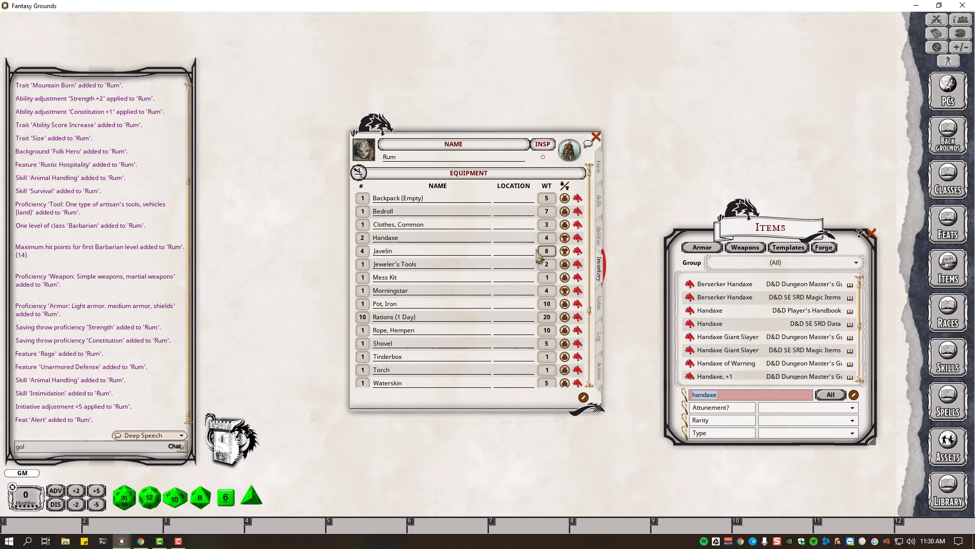
{"action": "scroll", "coordinate": [532, 268], "scroll_direction": "down", "scroll_amount": 3}
{"action": "scroll", "coordinate": [532, 268], "scroll_direction": "down", "scroll_amount": 2}
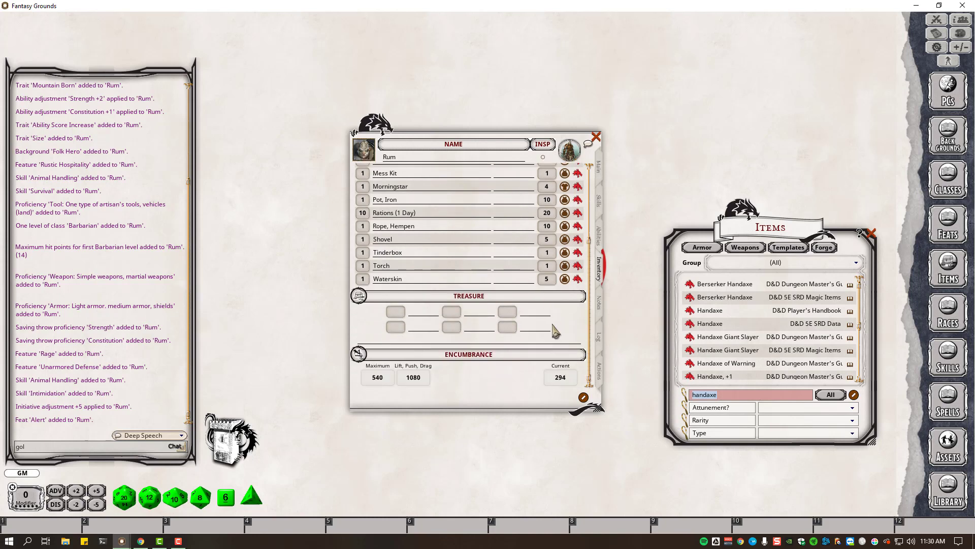
Inspect the carried weight details on D&D Beyond and recheck the equipment weights against Rum's Fantasy Grounds inventory.
{"action": "key", "text": "alt+Tab"}
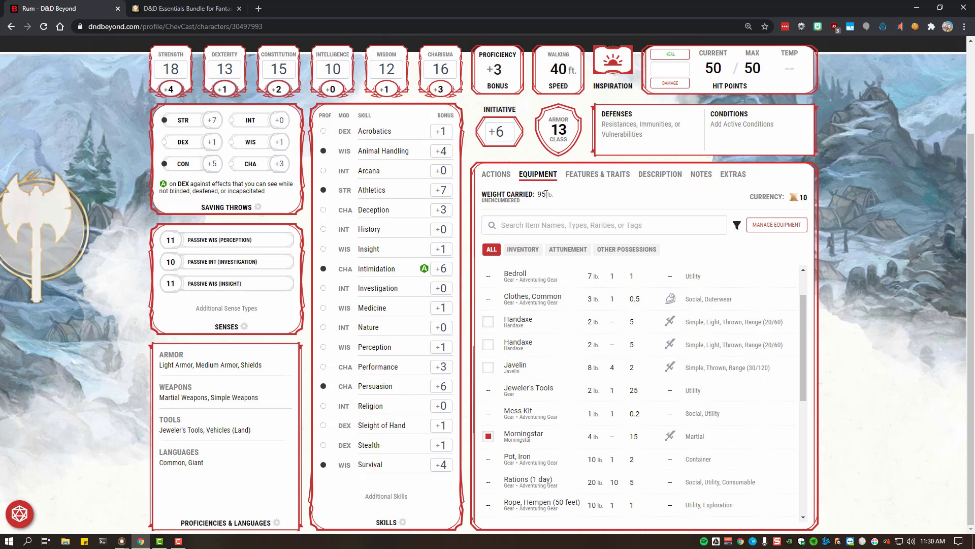
{"action": "left_click", "coordinate": [547, 194]}
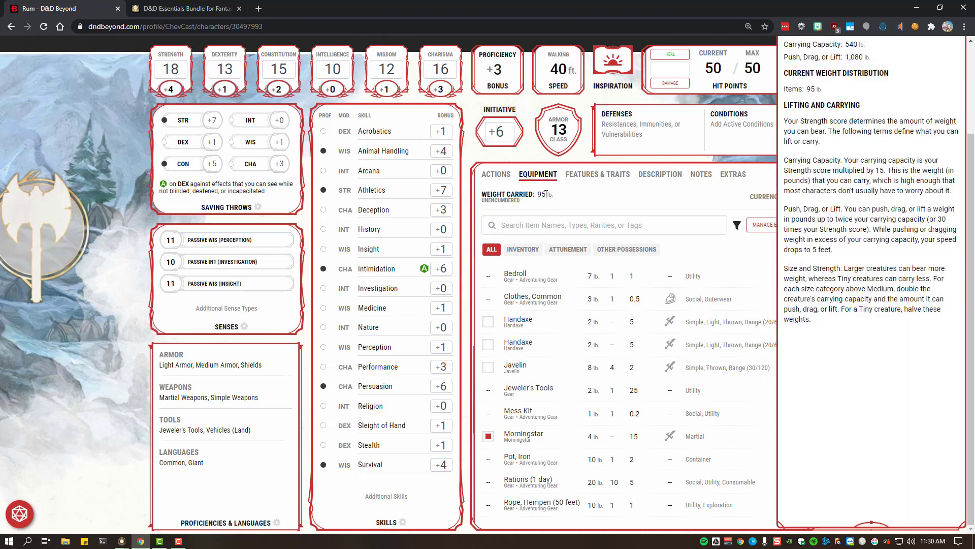
{"action": "left_click", "coordinate": [584, 203]}
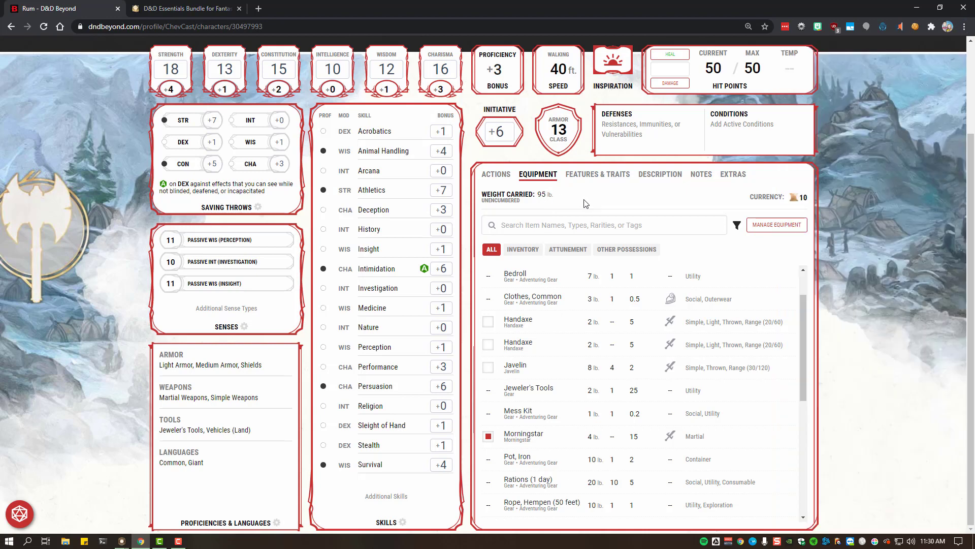
{"action": "key", "text": "alt+Tab"}
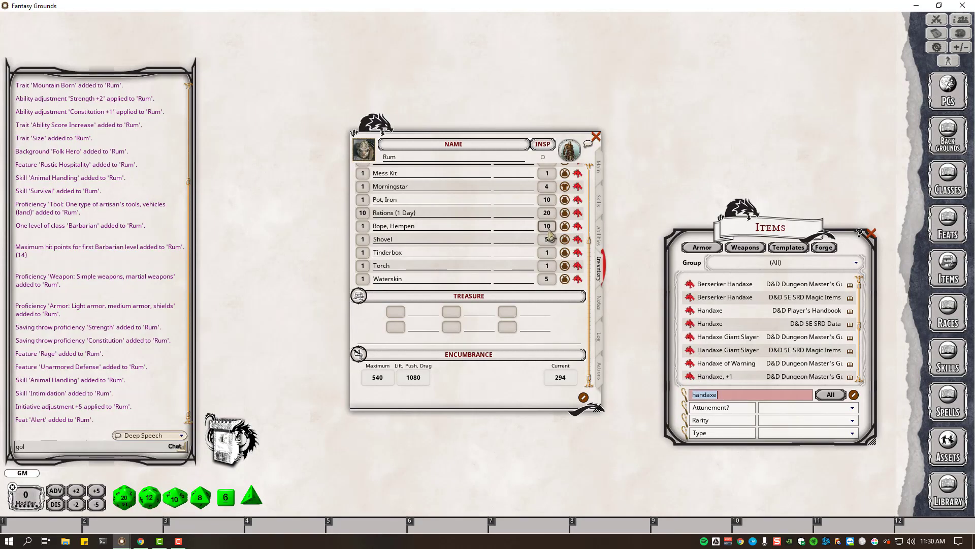
{"action": "key", "text": "alt+Tab"}
{"action": "scroll", "coordinate": [582, 340], "scroll_direction": "down", "scroll_amount": 1}
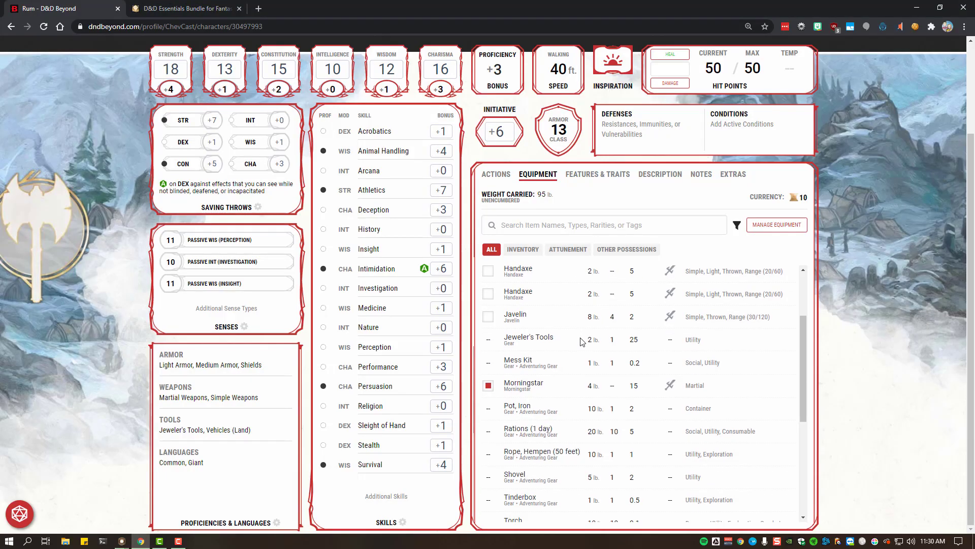
{"action": "scroll", "coordinate": [582, 341], "scroll_direction": "down", "scroll_amount": 3}
{"action": "scroll", "coordinate": [582, 343], "scroll_direction": "up", "scroll_amount": 5}
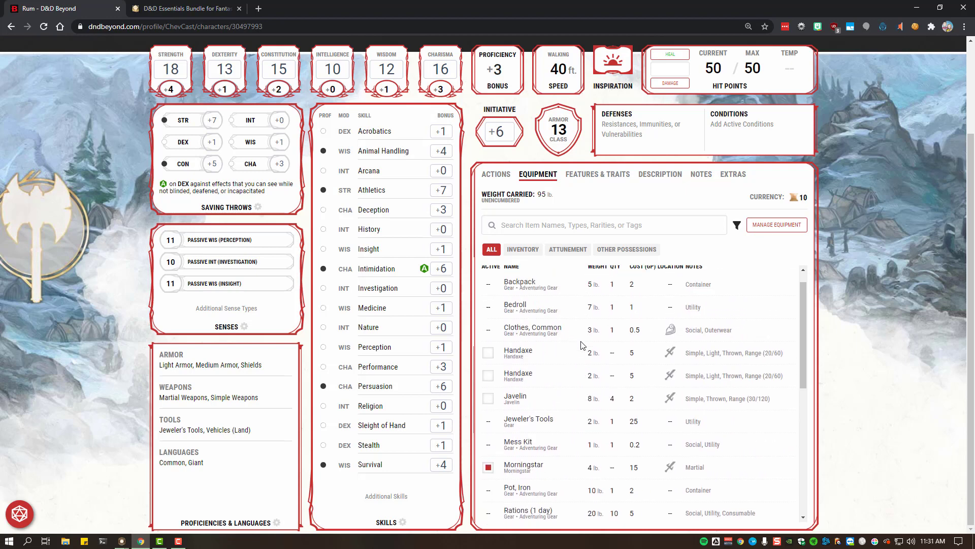
{"action": "key", "text": "alt+Tab"}
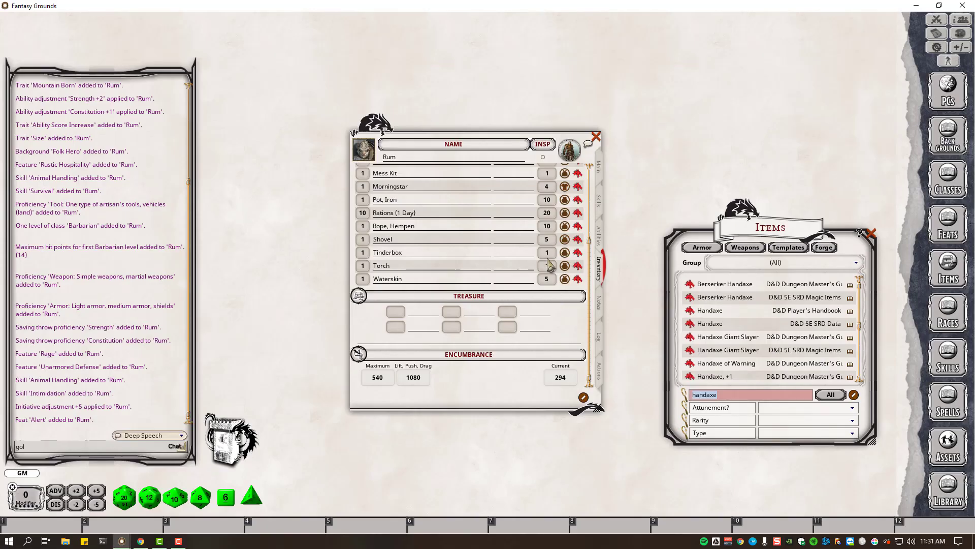
{"action": "scroll", "coordinate": [526, 236], "scroll_direction": "up", "scroll_amount": 2}
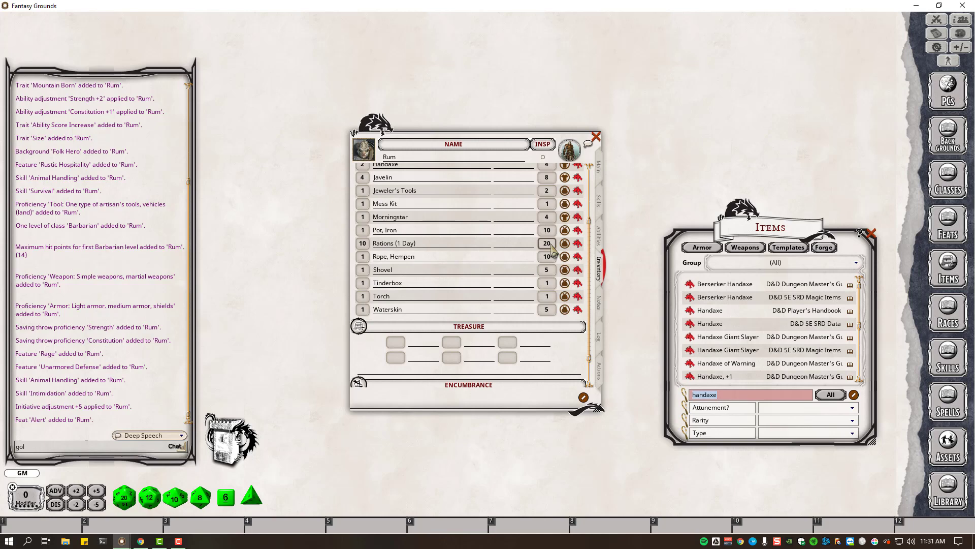
Switch to D&D Beyond and examine the Rations (1 day) details and customization options.
{"action": "key", "text": "alt+Tab"}
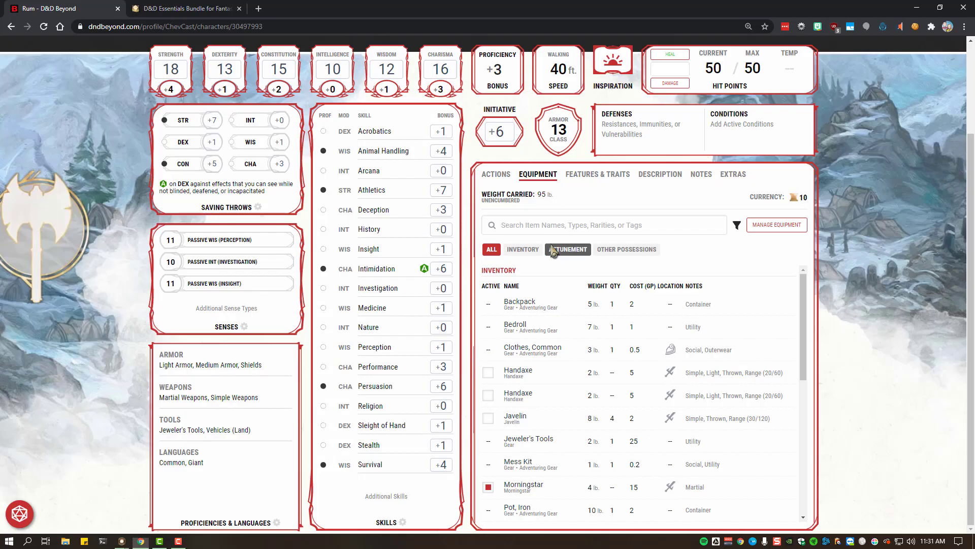
{"action": "scroll", "coordinate": [606, 366], "scroll_direction": "down", "scroll_amount": 2}
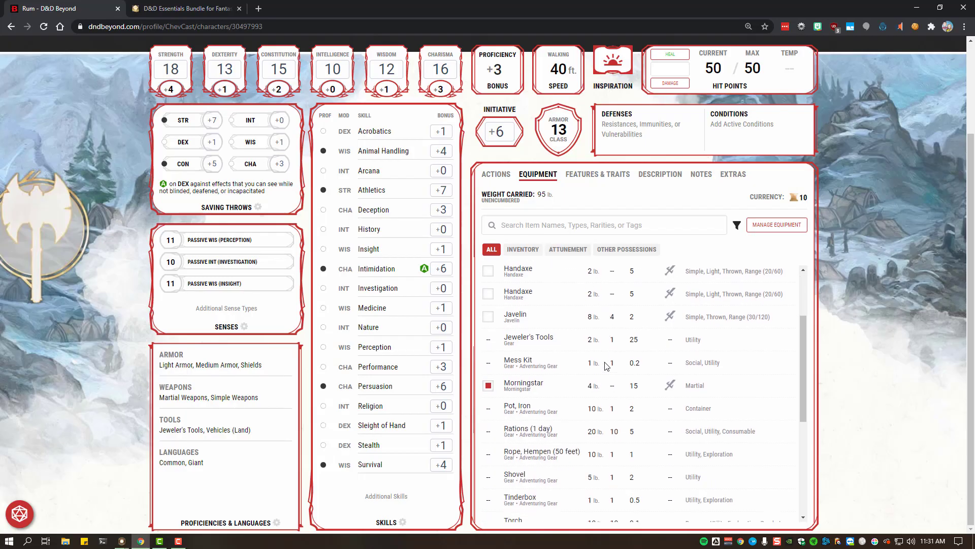
{"action": "left_click", "coordinate": [591, 434]}
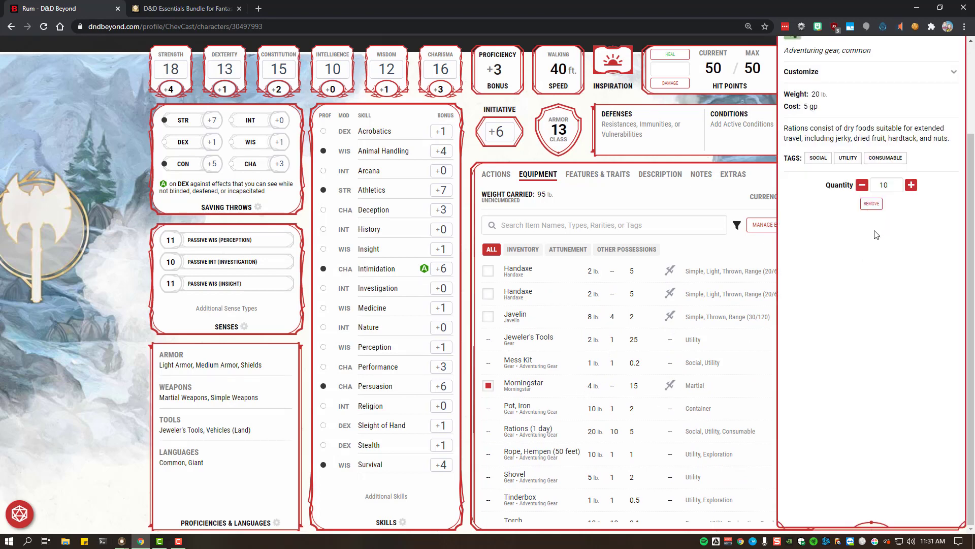
{"action": "left_click", "coordinate": [948, 76]}
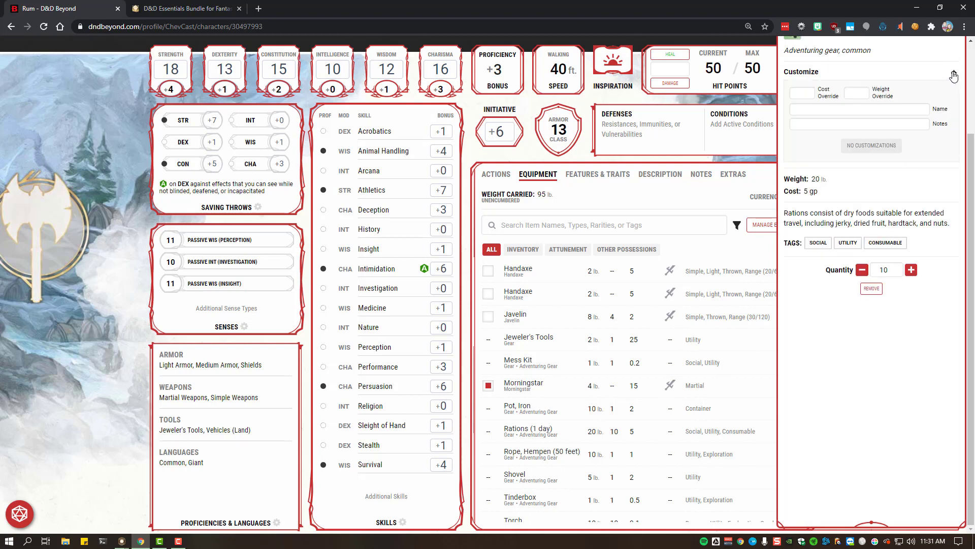
{"action": "left_click", "coordinate": [948, 79]}
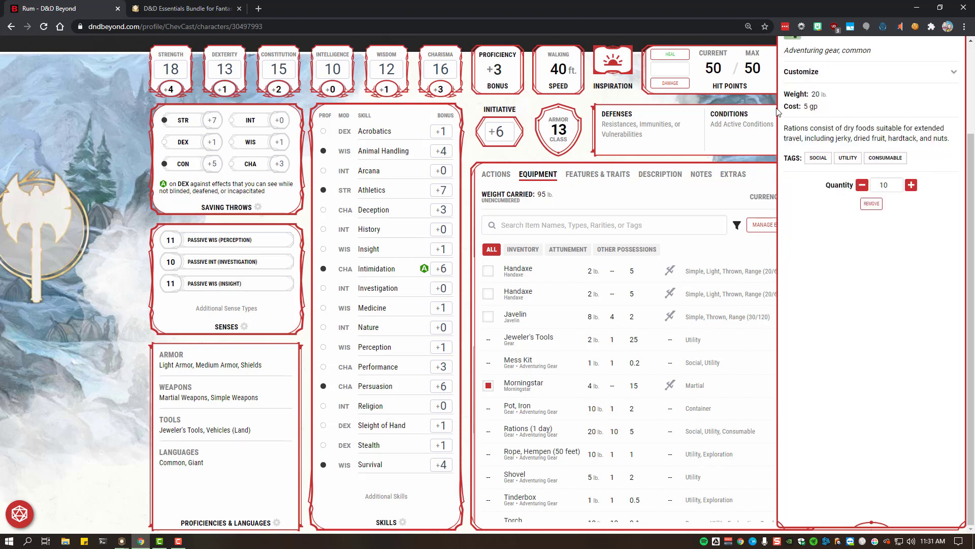
Lower the Rations quantity to 1 on D&D Beyond to test its effect on weight, and restore it to 10.
{"action": "left_click", "coordinate": [862, 185]}
{"action": "left_click", "coordinate": [862, 185]}
{"action": "left_click", "coordinate": [862, 186]}
{"action": "left_click", "coordinate": [863, 186]}
{"action": "left_click", "coordinate": [863, 185]}
{"action": "left_click", "coordinate": [862, 185]}
{"action": "left_click", "coordinate": [862, 185]}
{"action": "left_click", "coordinate": [862, 185]}
{"action": "left_click", "coordinate": [862, 185]}
{"action": "left_click", "coordinate": [912, 185]}
{"action": "left_click", "coordinate": [911, 184]}
{"action": "left_click", "coordinate": [912, 185]}
{"action": "left_click", "coordinate": [911, 185]}
{"action": "left_click", "coordinate": [912, 185]}
{"action": "left_click", "coordinate": [912, 185]}
{"action": "left_click", "coordinate": [912, 186]}
{"action": "left_click", "coordinate": [912, 186]}
{"action": "left_click", "coordinate": [913, 186]}
Switch to Fantasy Grounds, set the Rations (1 Day) weight to 2 and check Rum's current encumbrance.
{"action": "left_click", "coordinate": [121, 540]}
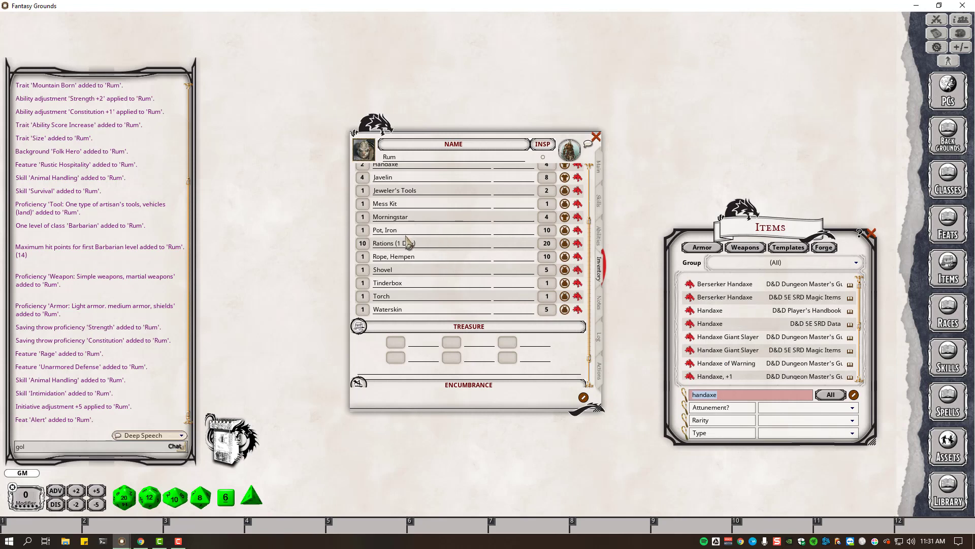
{"action": "scroll", "coordinate": [556, 249], "scroll_direction": "down", "scroll_amount": 4}
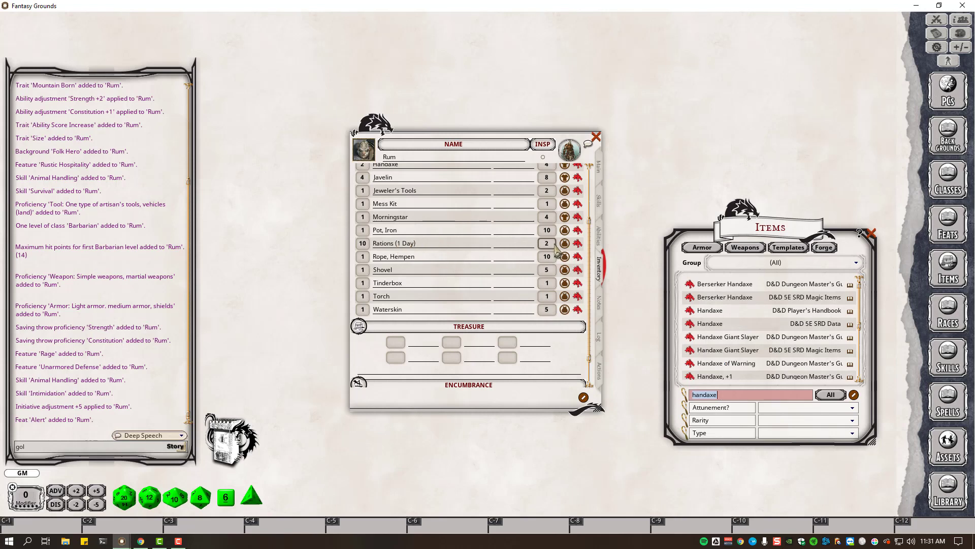
{"action": "scroll", "coordinate": [562, 267], "scroll_direction": "down", "scroll_amount": 2}
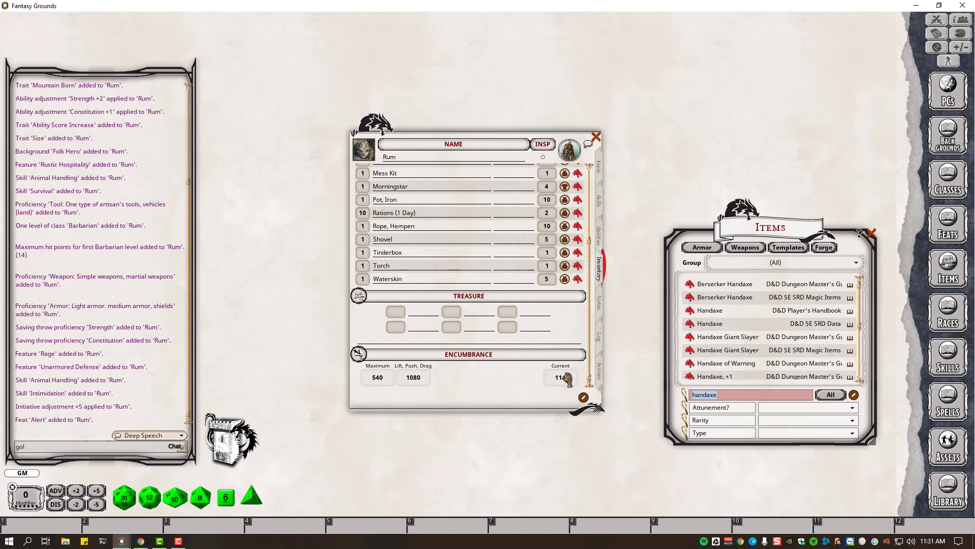
Set the weights of the Javelin and the Handaxe to 2 each in Rum's inventory.
{"action": "scroll", "coordinate": [542, 319], "scroll_direction": "up", "scroll_amount": 1}
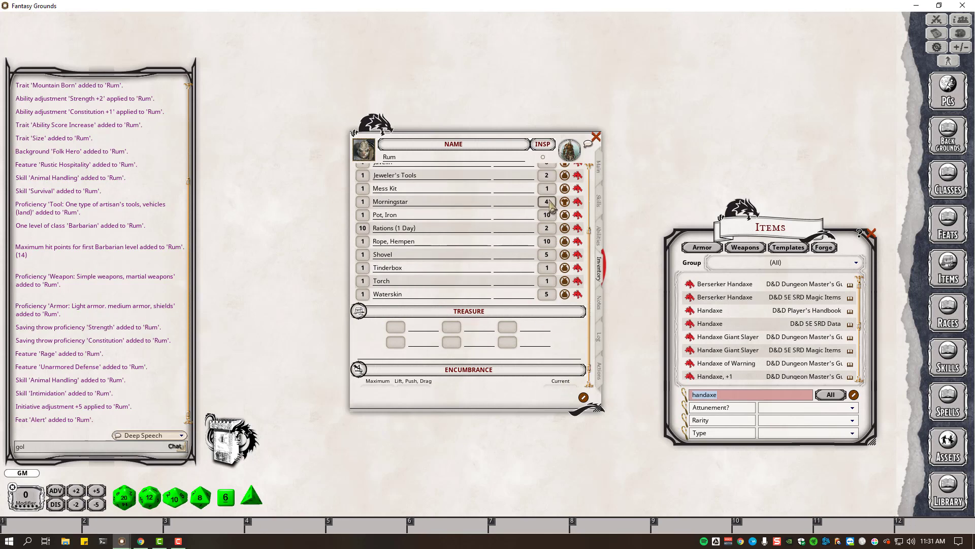
{"action": "scroll", "coordinate": [551, 218], "scroll_direction": "up", "scroll_amount": 3}
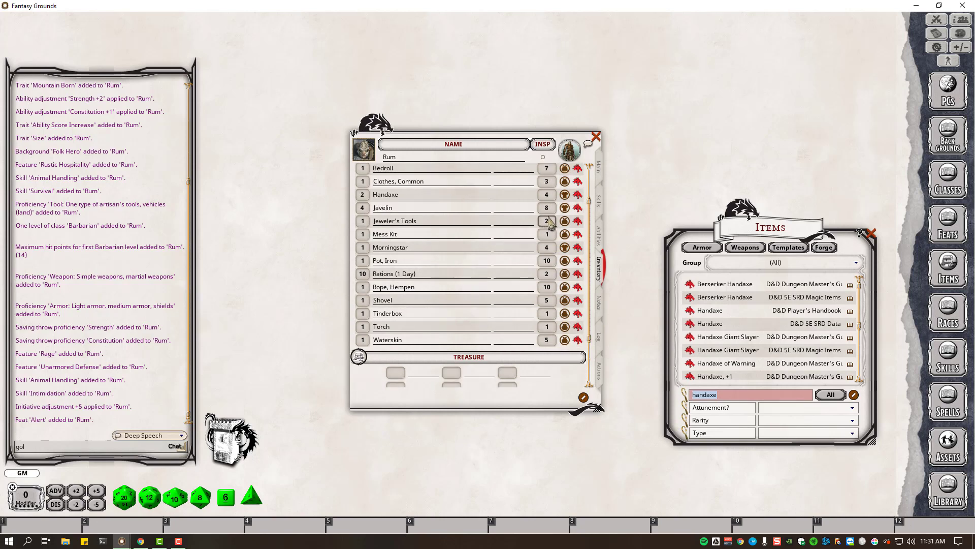
{"action": "key", "text": "ctrl"}
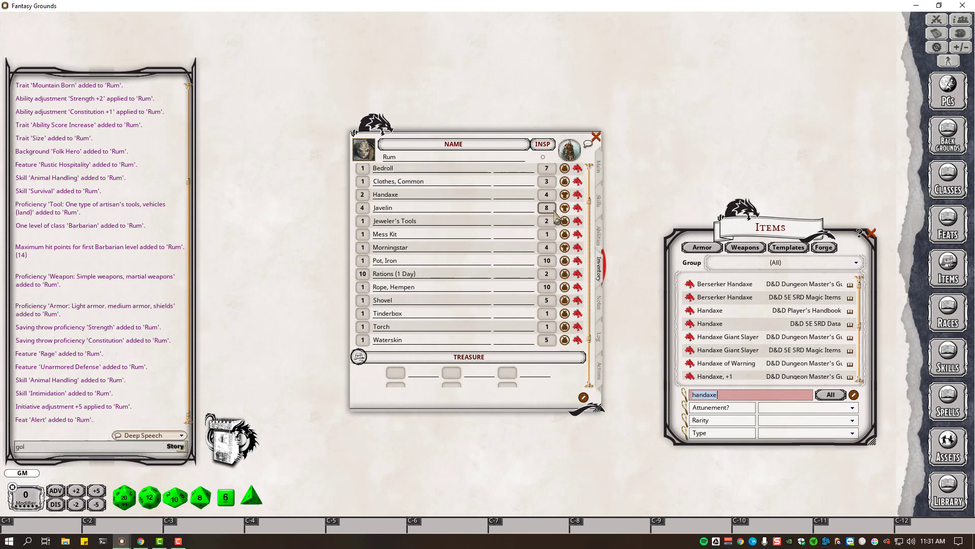
{"action": "scroll", "coordinate": [554, 211], "scroll_direction": "down", "scroll_amount": 2}
{"action": "scroll", "coordinate": [526, 210], "scroll_direction": "up", "scroll_amount": 1}
{"action": "key", "text": "ctrl"}
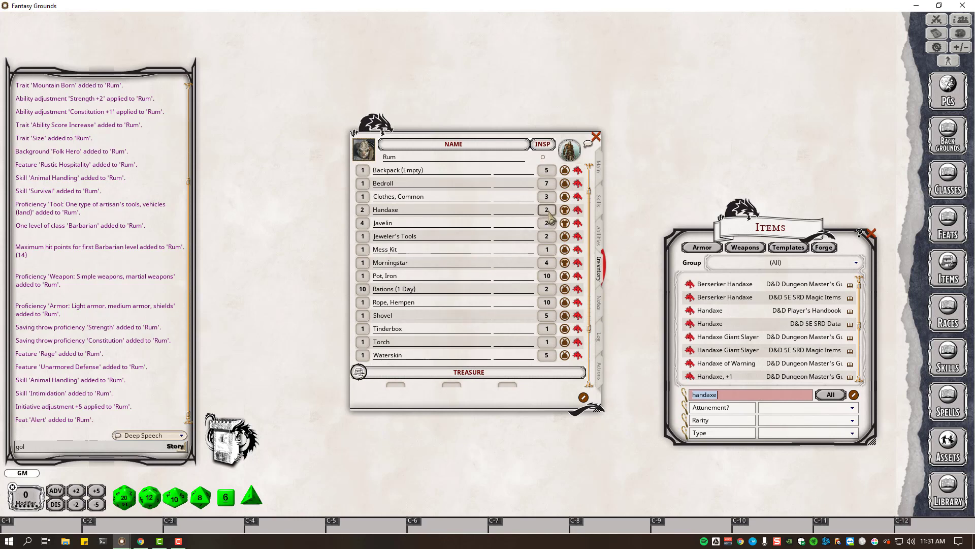
Check Rum's current encumbrance and review the weights and quantities of the listed equipment.
{"action": "scroll", "coordinate": [514, 277], "scroll_direction": "down", "scroll_amount": 5}
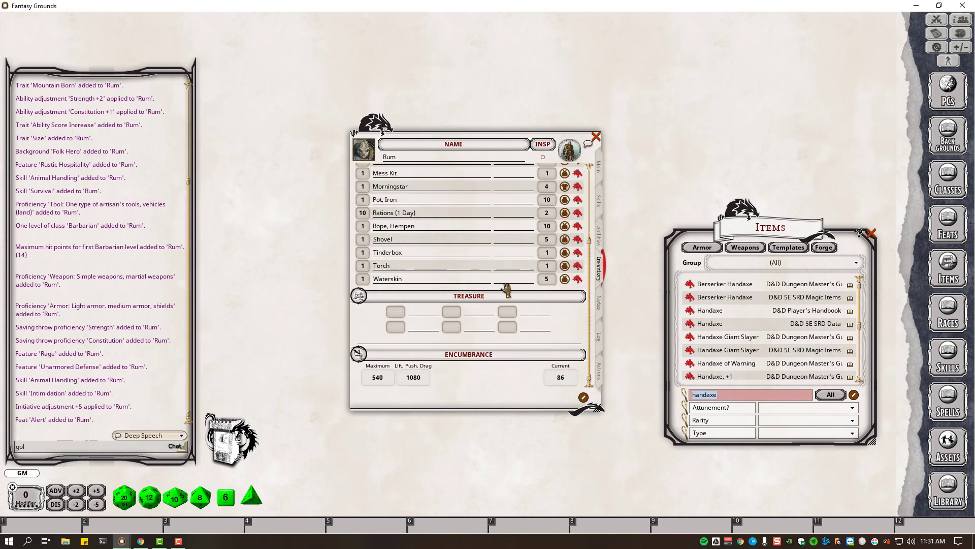
{"action": "key", "text": "alt"}
{"action": "scroll", "coordinate": [477, 287], "scroll_direction": "up", "scroll_amount": 3}
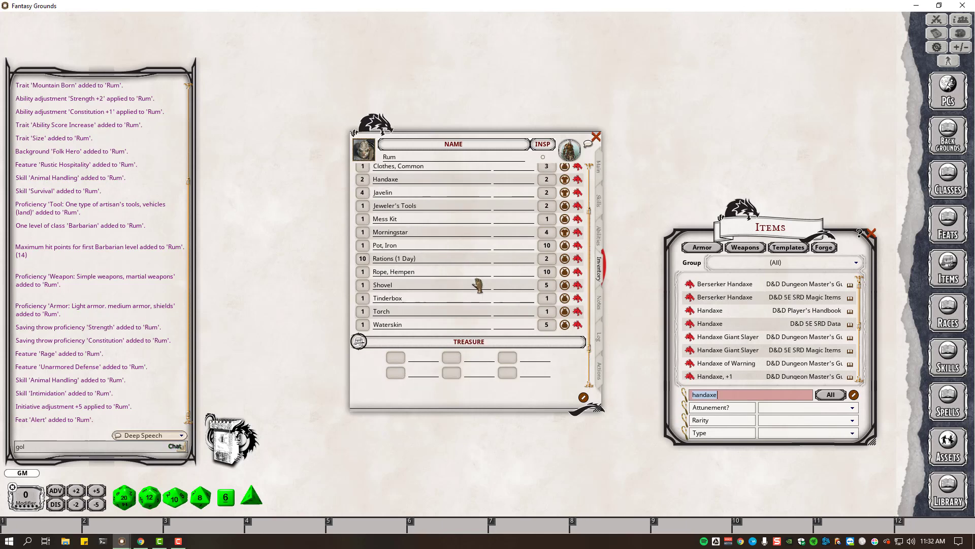
{"action": "scroll", "coordinate": [478, 284], "scroll_direction": "down", "scroll_amount": 3}
{"action": "scroll", "coordinate": [510, 285], "scroll_direction": "up", "scroll_amount": 3}
{"action": "scroll", "coordinate": [508, 283], "scroll_direction": "up", "scroll_amount": 1}
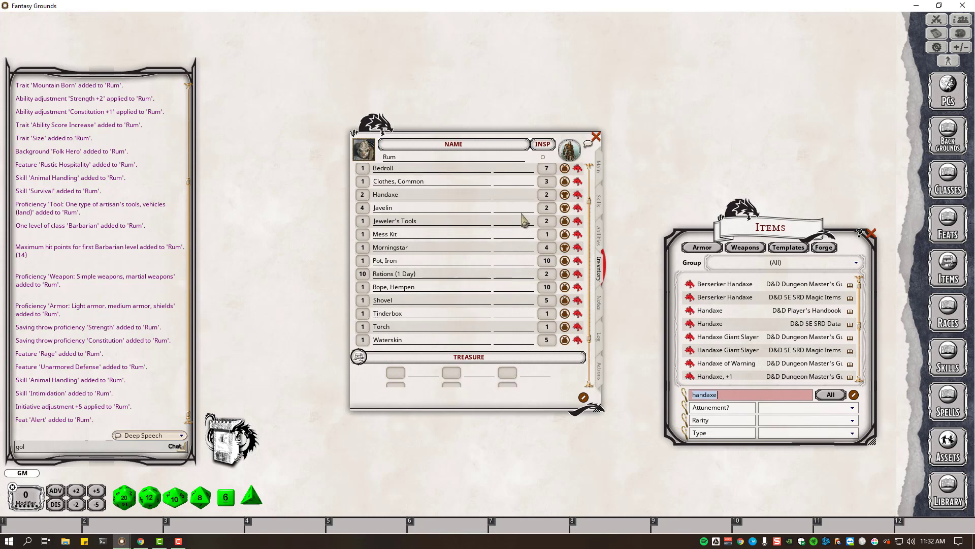
Recheck Rum's inventory entries in Fantasy Grounds from the Backpack to the Waterskin against the Encumbrance total.
{"action": "scroll", "coordinate": [527, 225], "scroll_direction": "down", "scroll_amount": 3}
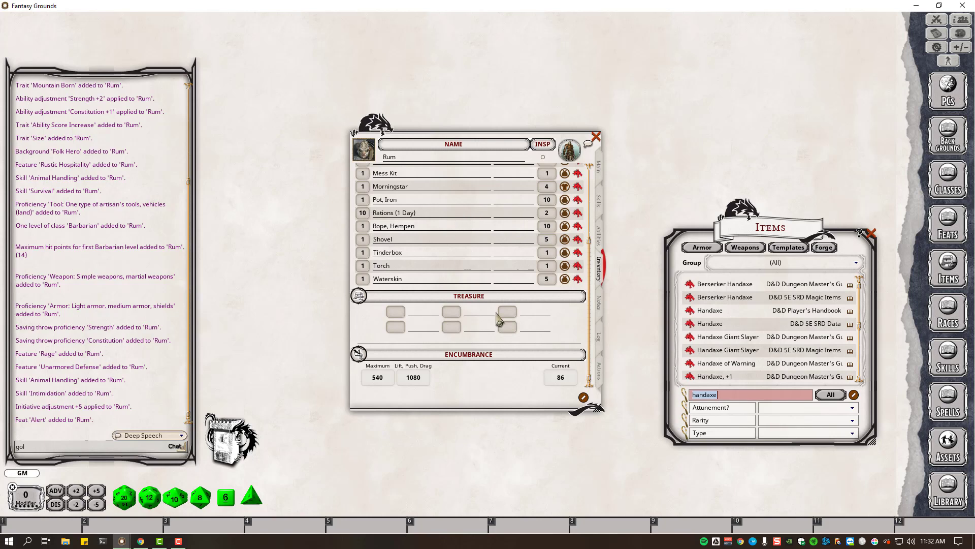
{"action": "scroll", "coordinate": [449, 228], "scroll_direction": "up", "scroll_amount": 3}
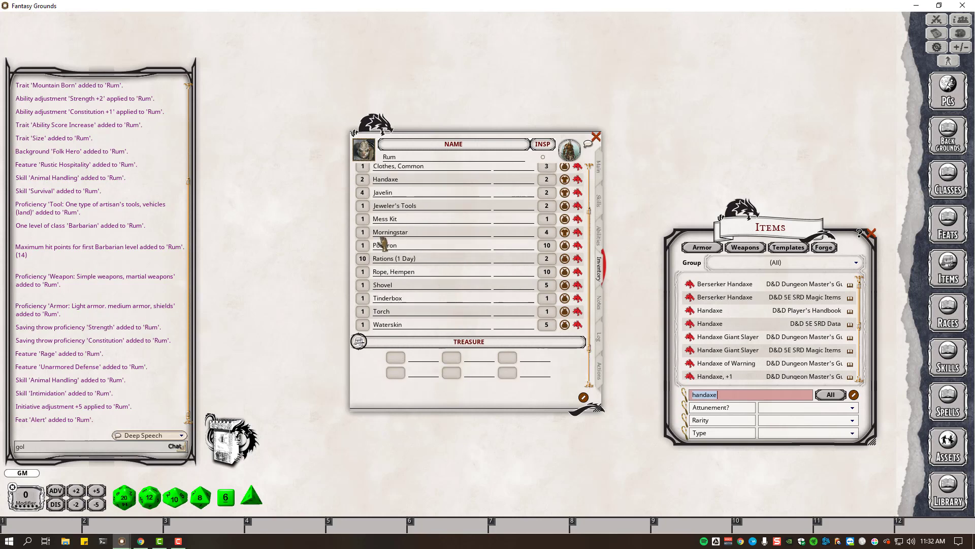
{"action": "scroll", "coordinate": [504, 258], "scroll_direction": "down", "scroll_amount": 2}
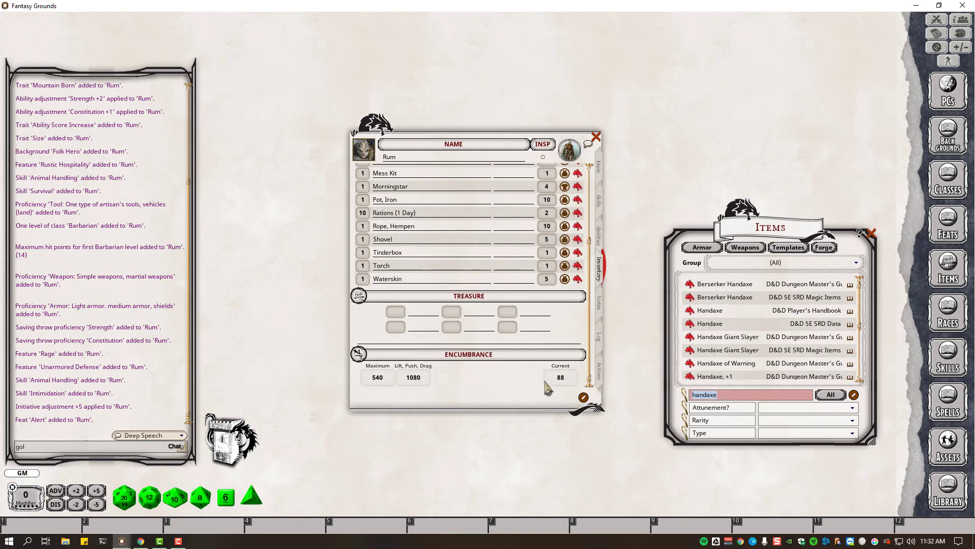
{"action": "scroll", "coordinate": [437, 295], "scroll_direction": "up", "scroll_amount": 4}
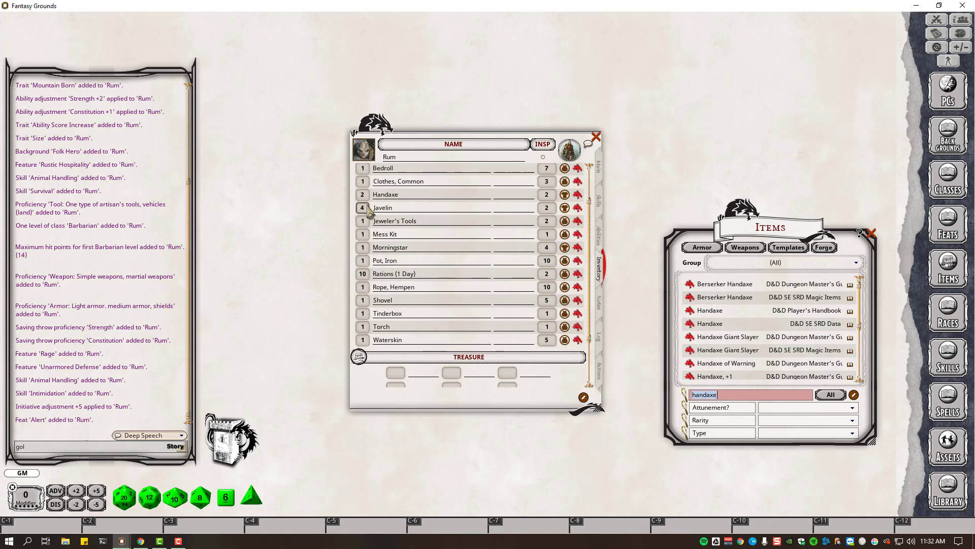
{"action": "scroll", "coordinate": [366, 207], "scroll_direction": "down", "scroll_amount": 1}
{"action": "scroll", "coordinate": [477, 241], "scroll_direction": "up", "scroll_amount": 2}
{"action": "scroll", "coordinate": [521, 239], "scroll_direction": "up", "scroll_amount": 1}
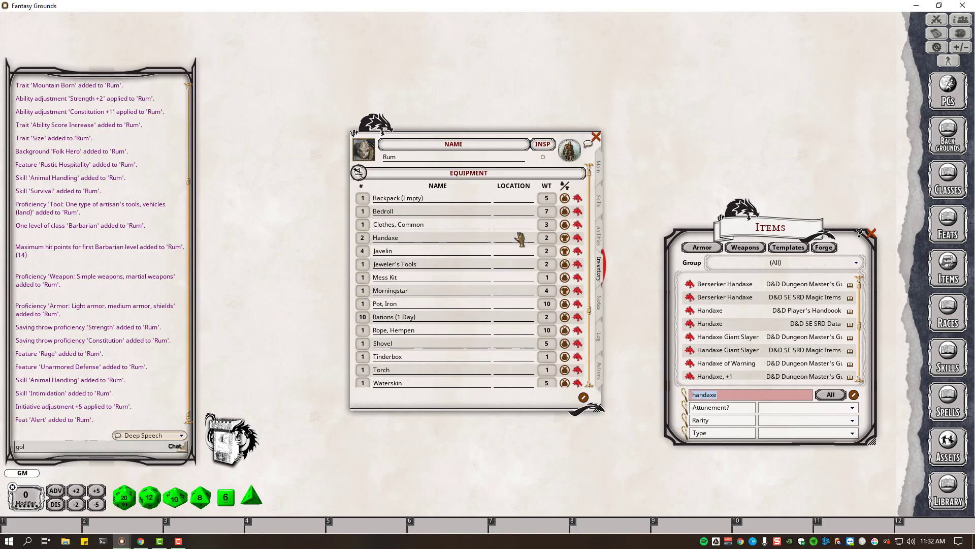
{"action": "scroll", "coordinate": [522, 244], "scroll_direction": "down", "scroll_amount": 1}
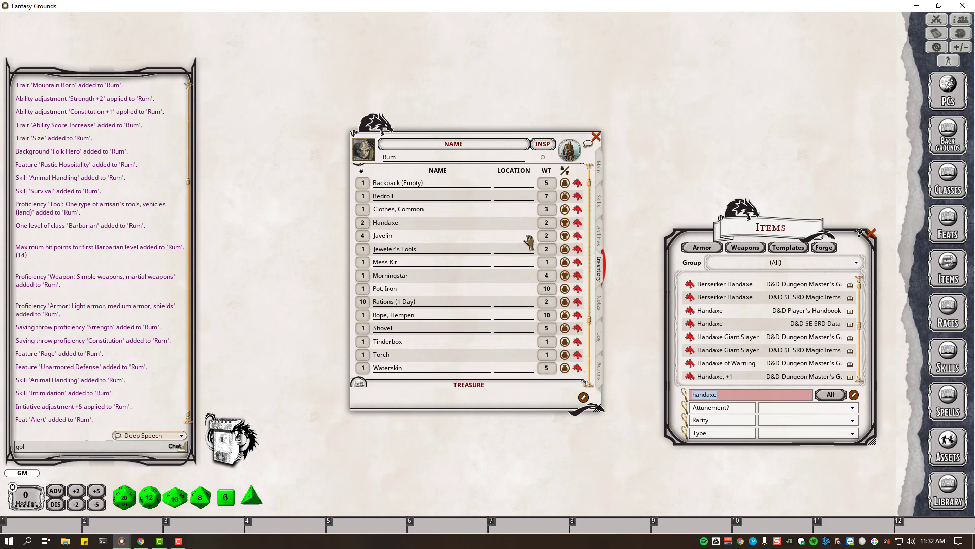
{"action": "scroll", "coordinate": [505, 324], "scroll_direction": "down", "scroll_amount": 3}
Compare the equipment weights and quantities on D&D Beyond item by item with Rum's Fantasy Grounds inventory.
{"action": "key", "text": "alt"}
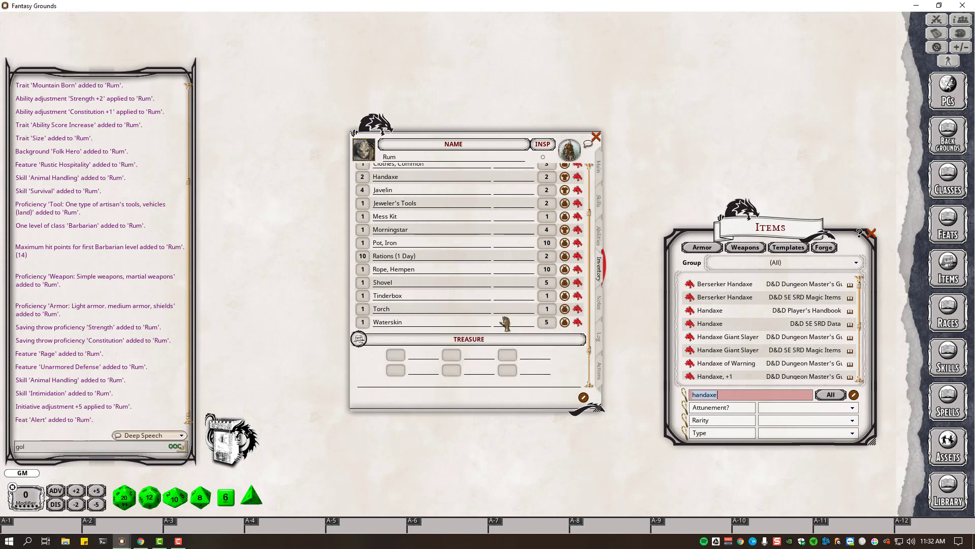
{"action": "key", "text": "alt+Tab"}
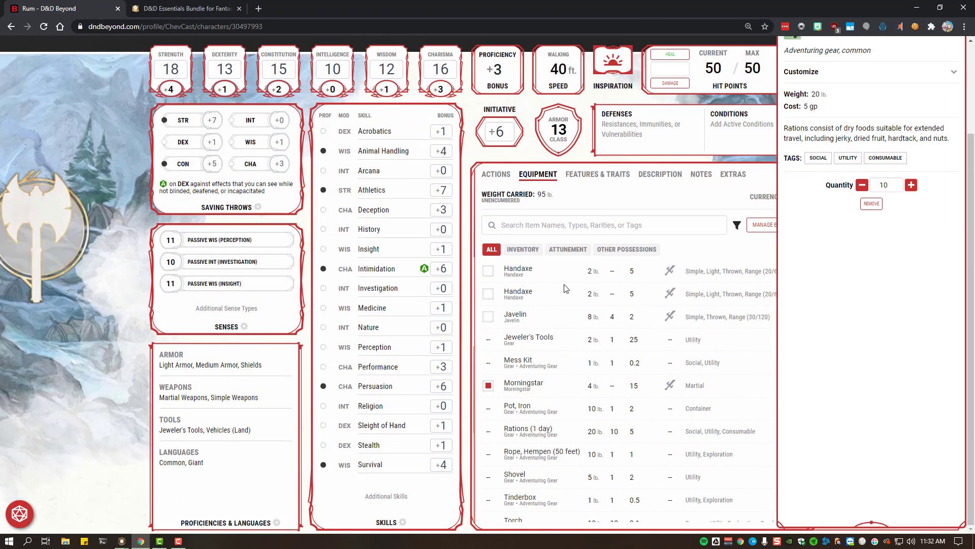
{"action": "key", "text": "alt+Tab"}
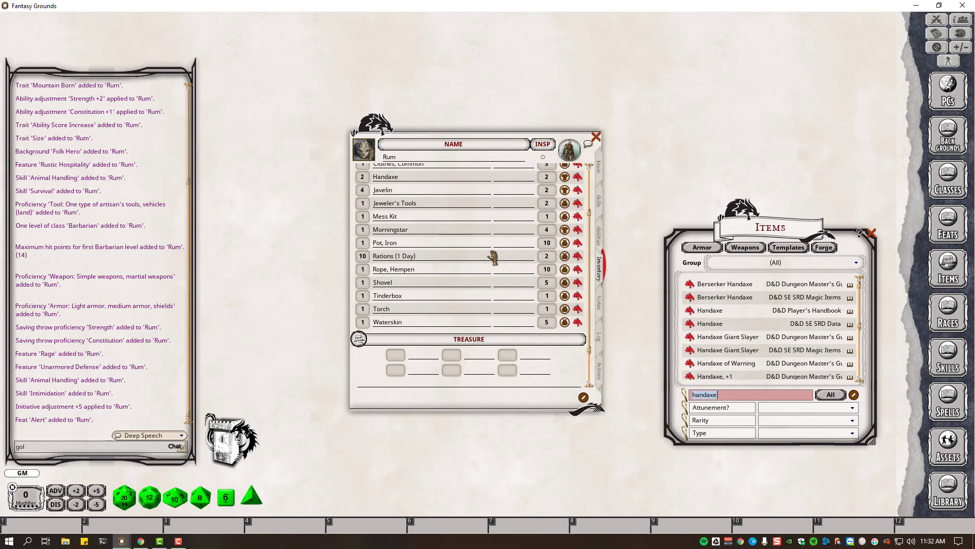
{"action": "scroll", "coordinate": [492, 256], "scroll_direction": "up", "scroll_amount": 3}
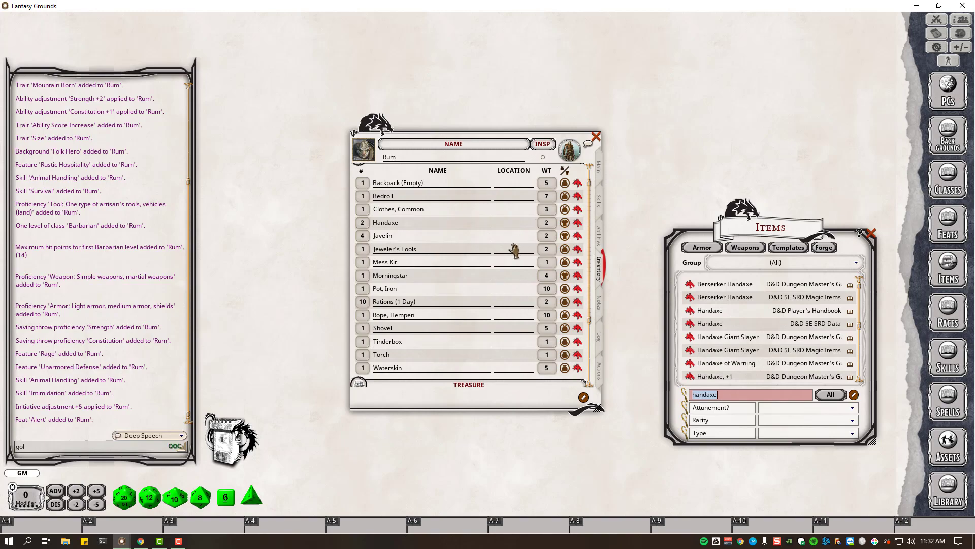
{"action": "key", "text": "alt+Tab"}
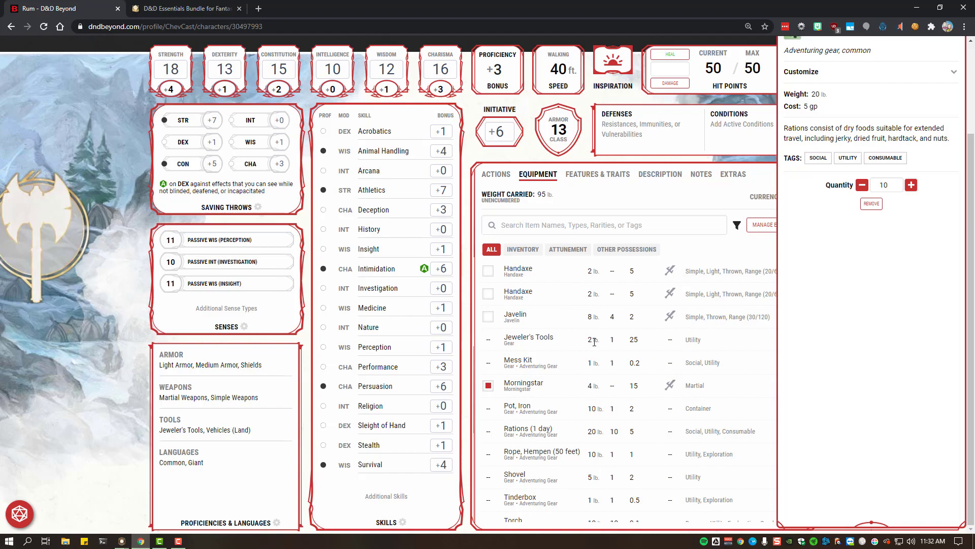
{"action": "key", "text": "alt+Tab"}
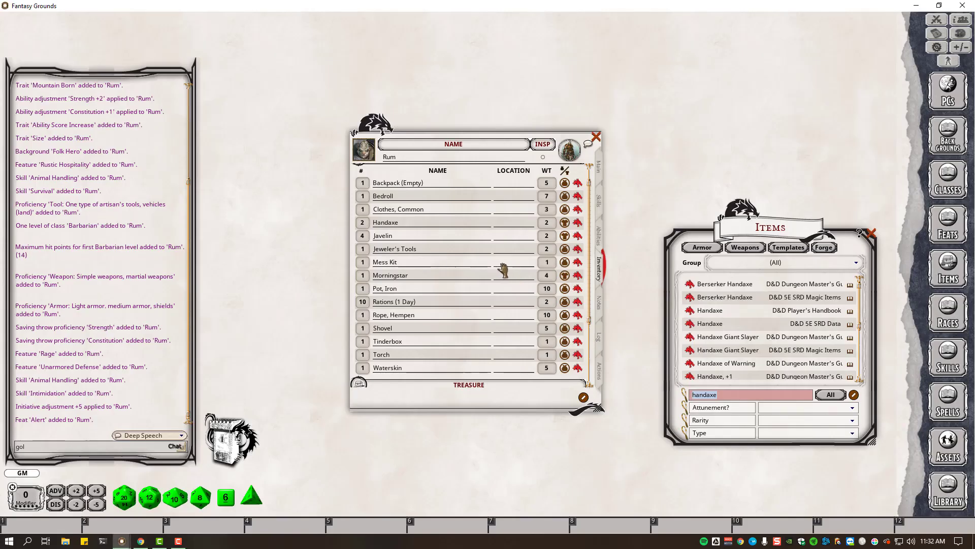
{"action": "key", "text": "alt+Tab"}
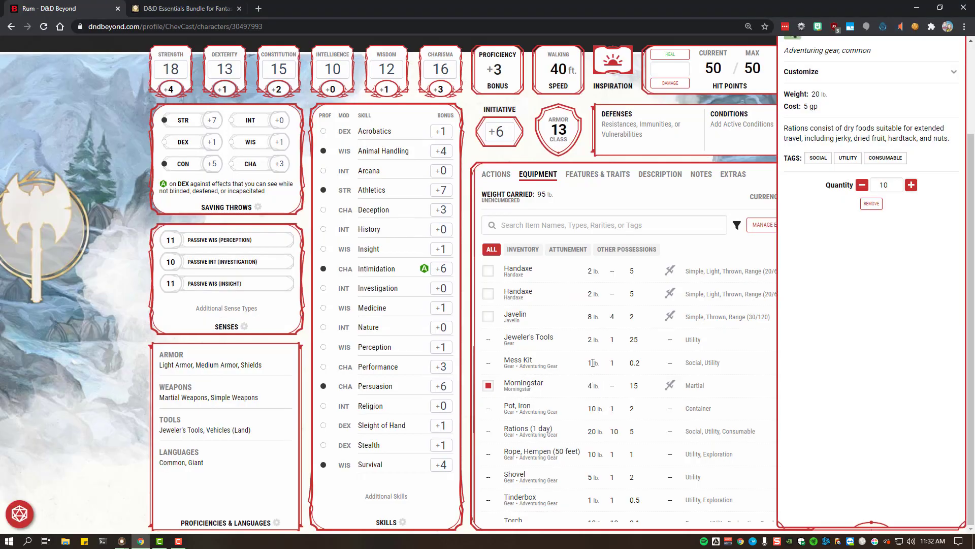
{"action": "key", "text": "alt+Tab"}
{"action": "key", "text": "alt+Tab"}
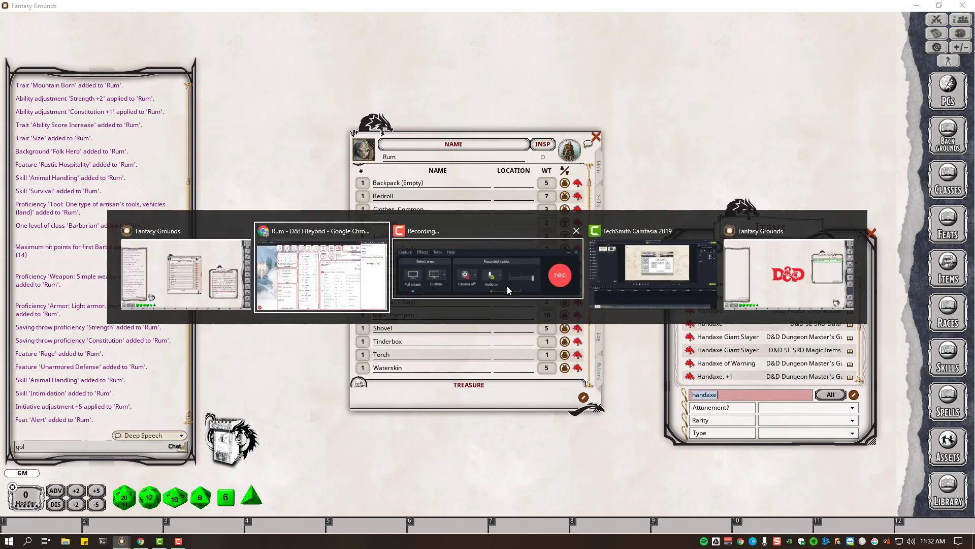
{"action": "scroll", "coordinate": [577, 305], "scroll_direction": "up", "scroll_amount": 2}
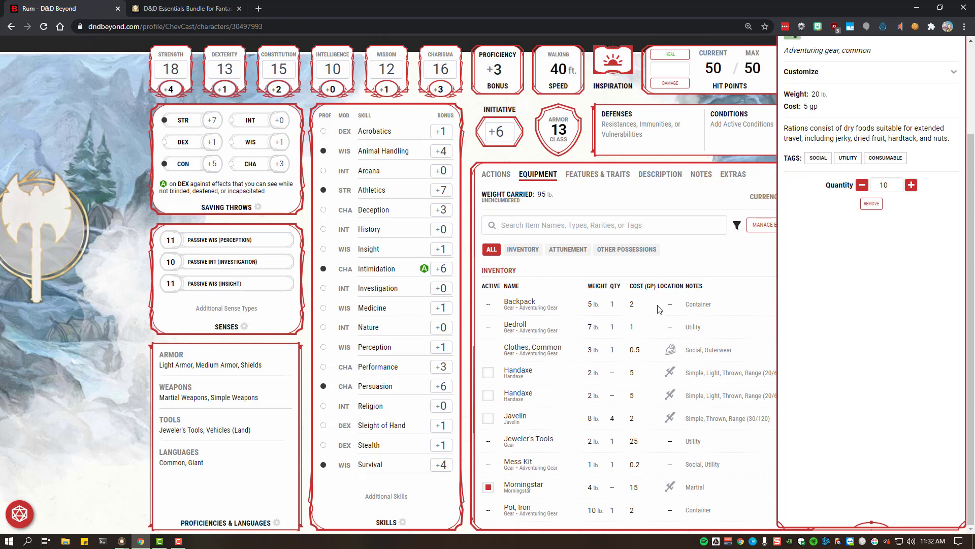
{"action": "scroll", "coordinate": [591, 311], "scroll_direction": "up", "scroll_amount": 1}
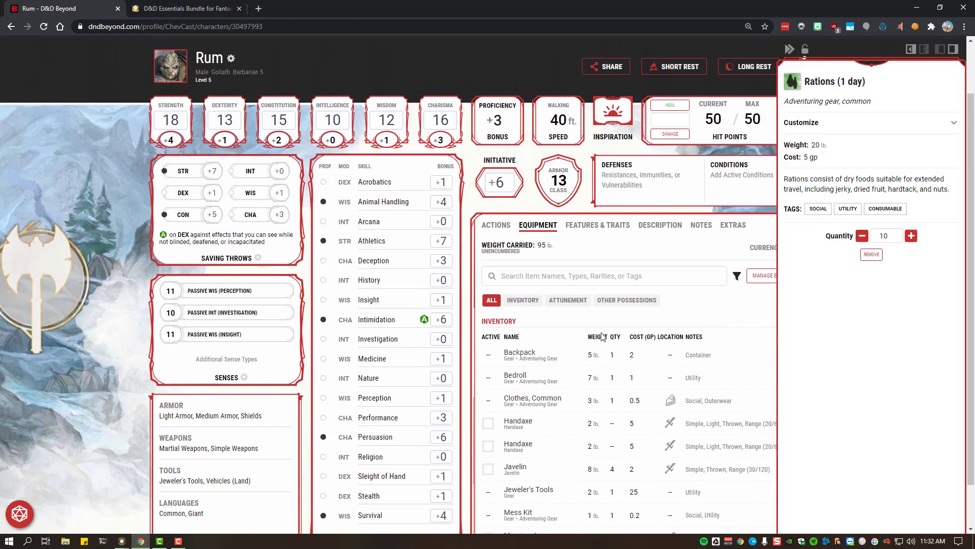
{"action": "scroll", "coordinate": [576, 316], "scroll_direction": "down", "scroll_amount": 4}
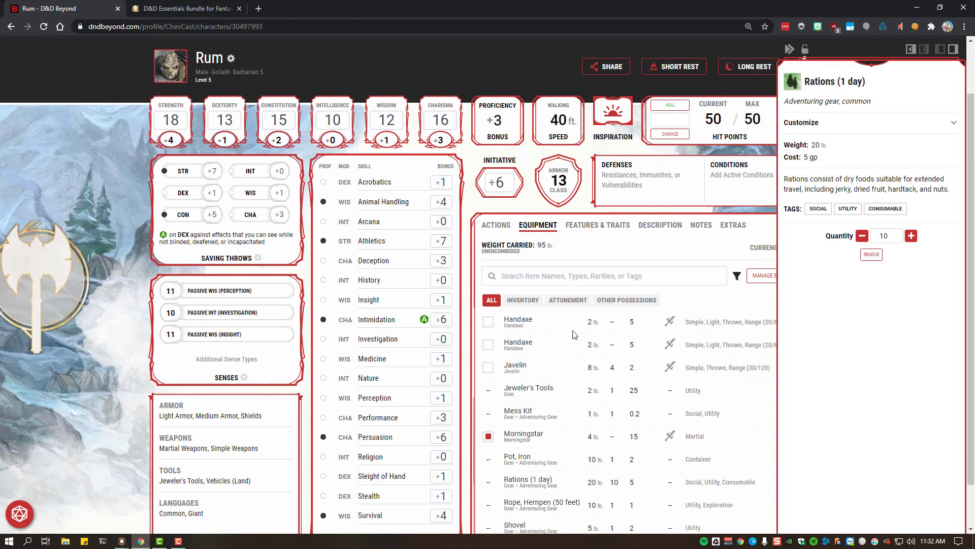
{"action": "scroll", "coordinate": [574, 340], "scroll_direction": "down", "scroll_amount": 2}
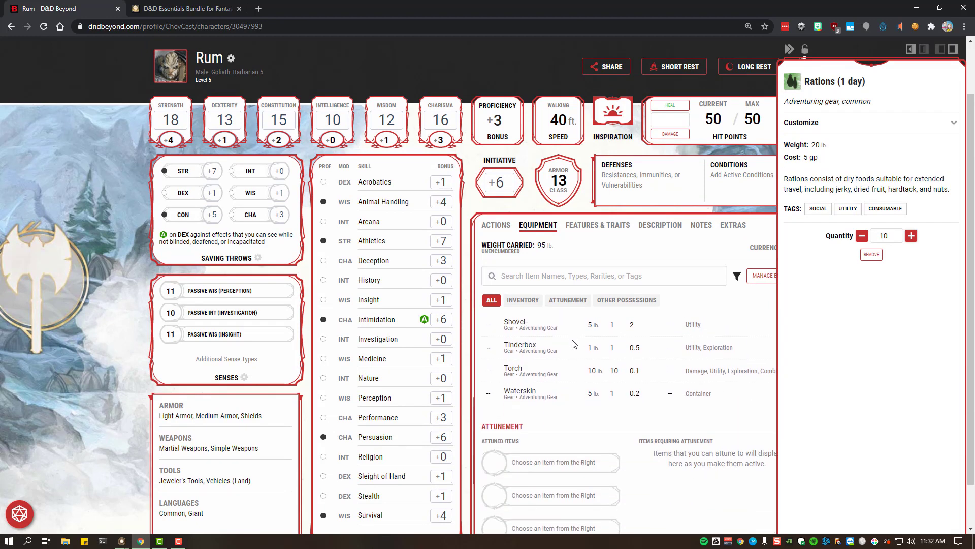
{"action": "key", "text": "alt+Tab"}
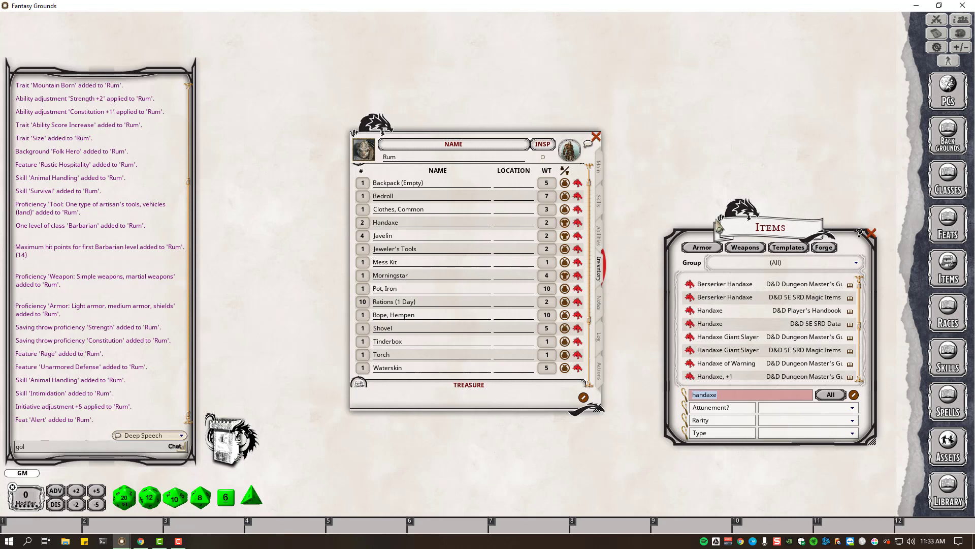
{"action": "scroll", "coordinate": [540, 274], "scroll_direction": "down", "scroll_amount": 1}
{"action": "scroll", "coordinate": [540, 274], "scroll_direction": "down", "scroll_amount": 1}
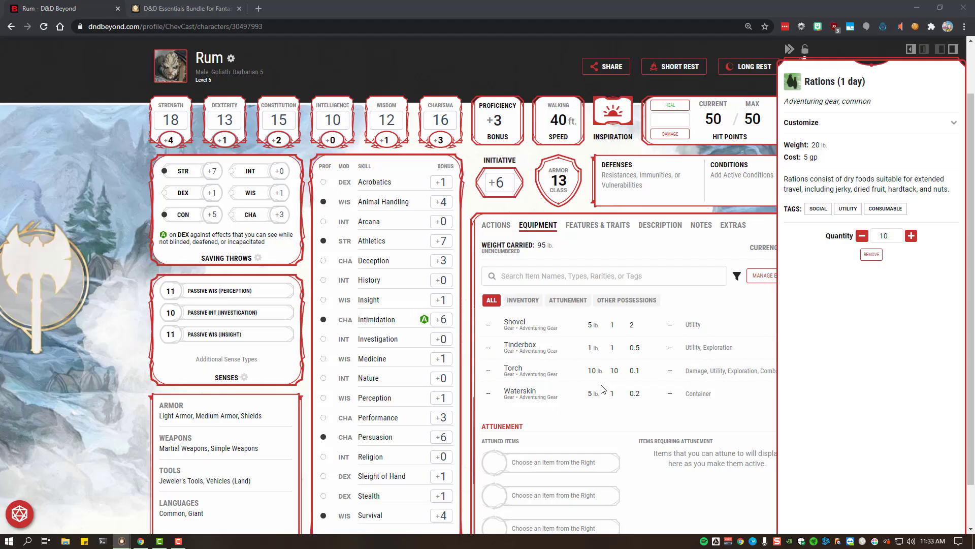
Switch to D&D Beyond, view Rum's currency breakdown and the attunement and other possessions sections, and return to Fantasy Grounds.
{"action": "key", "text": "alt+Tab"}
{"action": "left_click", "coordinate": [758, 309]}
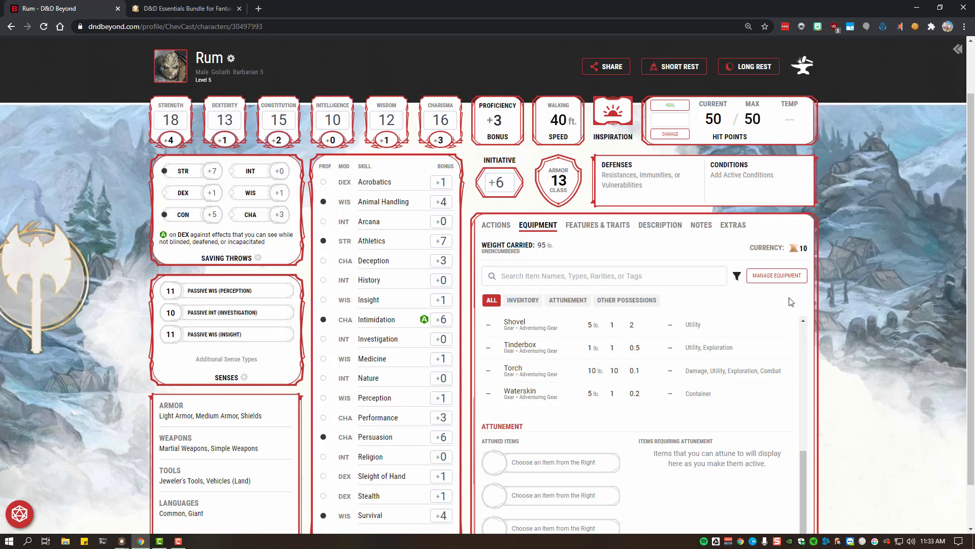
{"action": "left_click", "coordinate": [800, 256]}
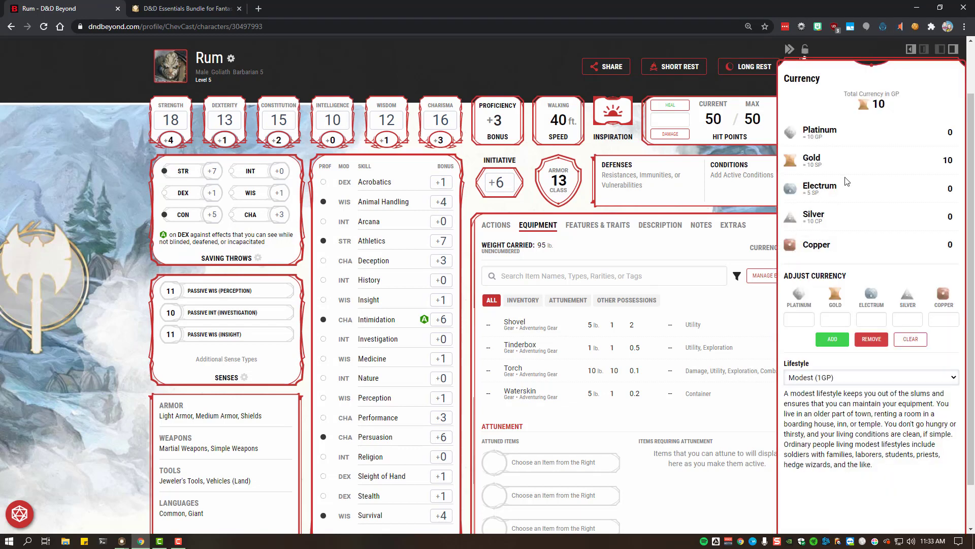
{"action": "left_click", "coordinate": [741, 318]}
{"action": "scroll", "coordinate": [535, 384], "scroll_direction": "down", "scroll_amount": 3}
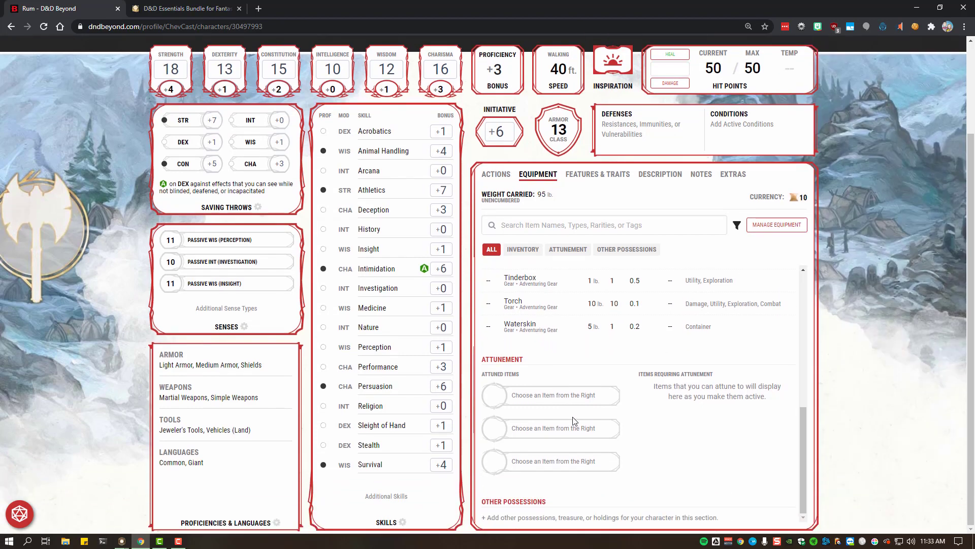
{"action": "key", "text": "alt+Tab"}
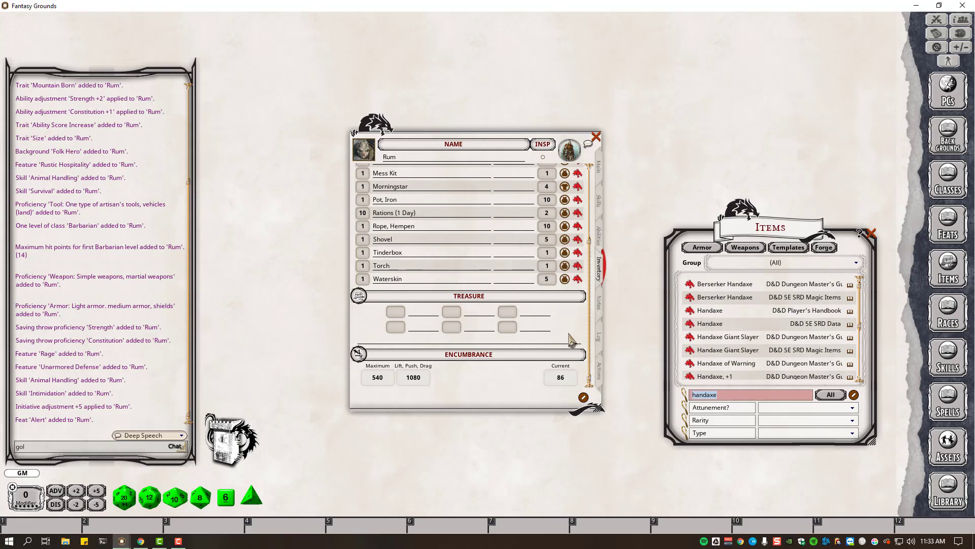
Move the Items window aside, label Rum's first Treasure entry GP and set its amount to 10.
{"action": "left_click_drag", "start_coordinate": [766, 228], "coordinate": [734, 197]}
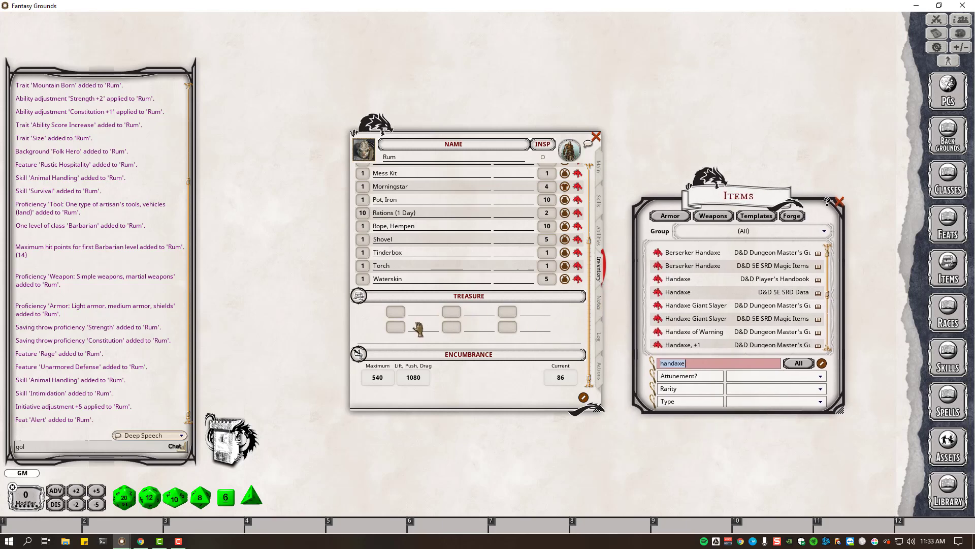
{"action": "key", "text": "alt+Tab"}
{"action": "key", "text": "alt+Tab"}
{"action": "key", "text": "shift"}
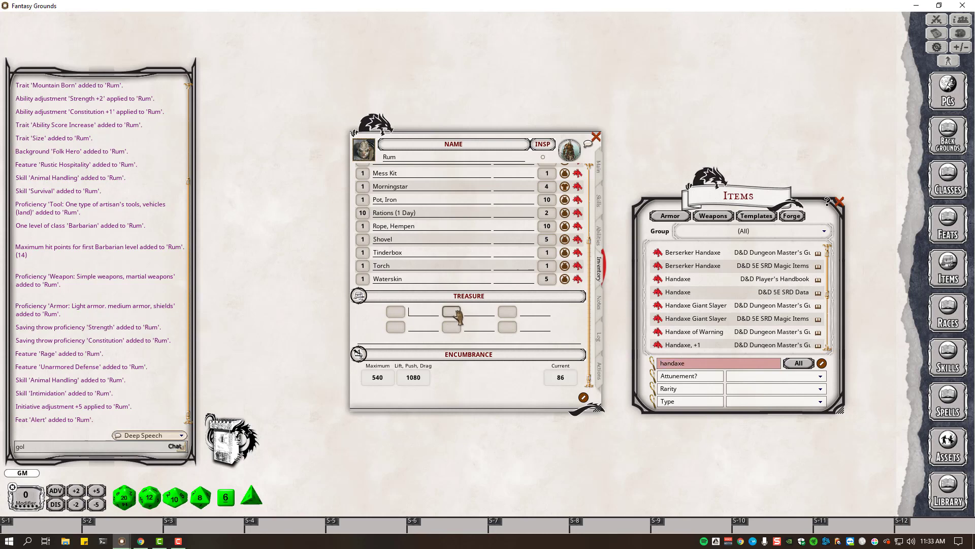
{"action": "key", "text": "Tab"}
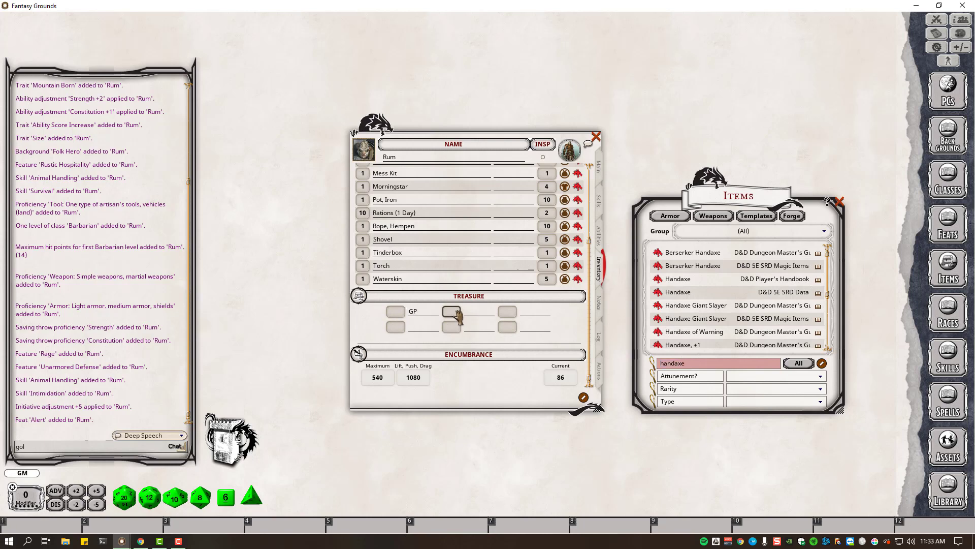
{"action": "key", "text": "ctrl"}
Label the second, third and fourth Treasure entries EP, SP and CP.
{"action": "left_click", "coordinate": [478, 314]}
{"action": "type", "text": "EP"}
{"action": "left_click", "coordinate": [536, 312]}
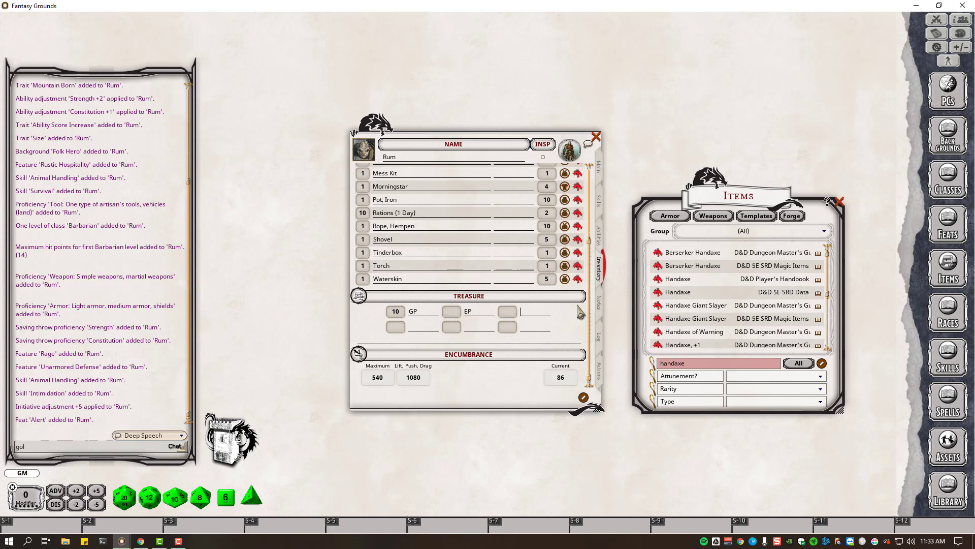
{"action": "type", "text": "SP"}
{"action": "left_click", "coordinate": [414, 328]}
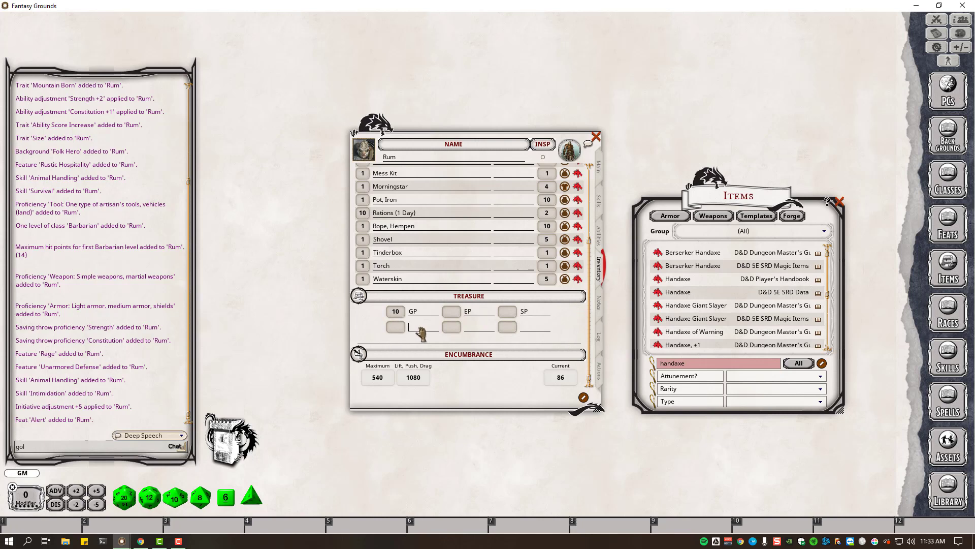
{"action": "type", "text": "CP"}
Switch to D&D Beyond, check the order of the denominations in Rum's currency breakdown, and return to Fantasy Grounds.
{"action": "key", "text": "alt+Tab"}
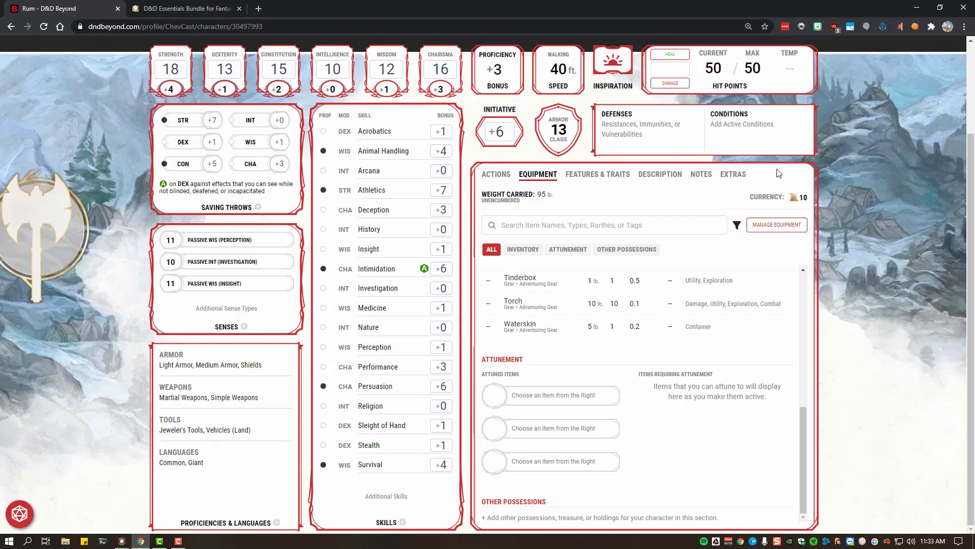
{"action": "left_click", "coordinate": [792, 198]}
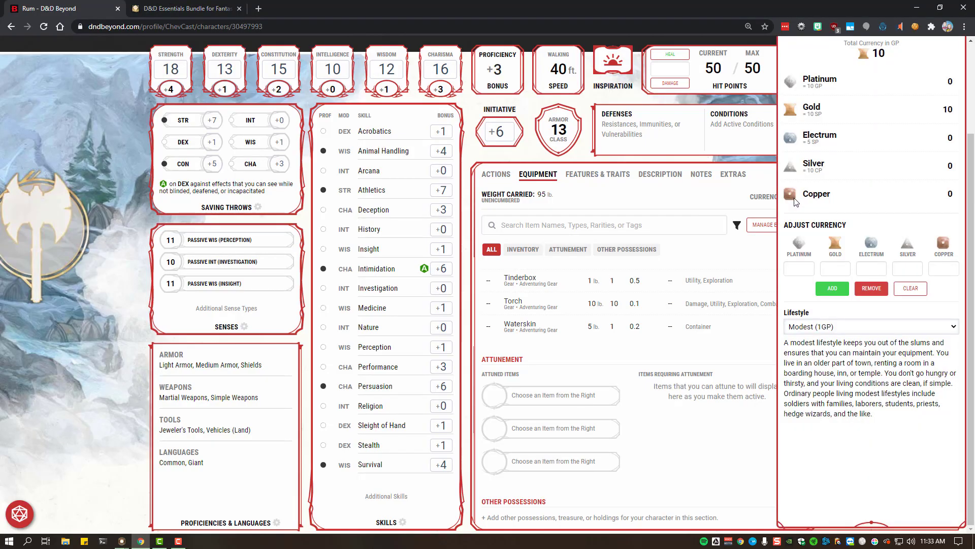
{"action": "key", "text": "alt+Tab"}
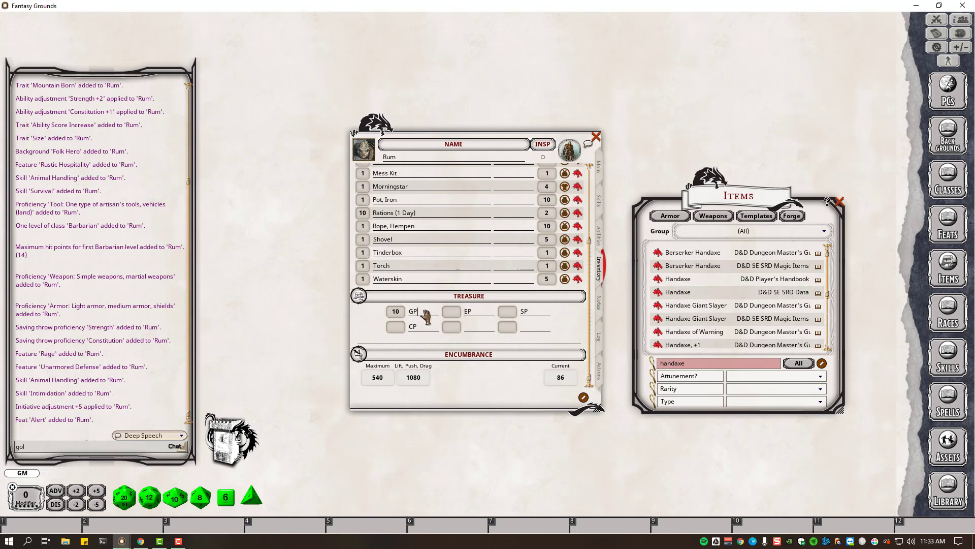
Relabel Rum's first two Treasure entries PP and GP, and clear the amount of the first entry.
{"action": "type", "text": "PP"}
{"action": "scroll", "coordinate": [399, 311], "scroll_direction": "down", "scroll_amount": 2}
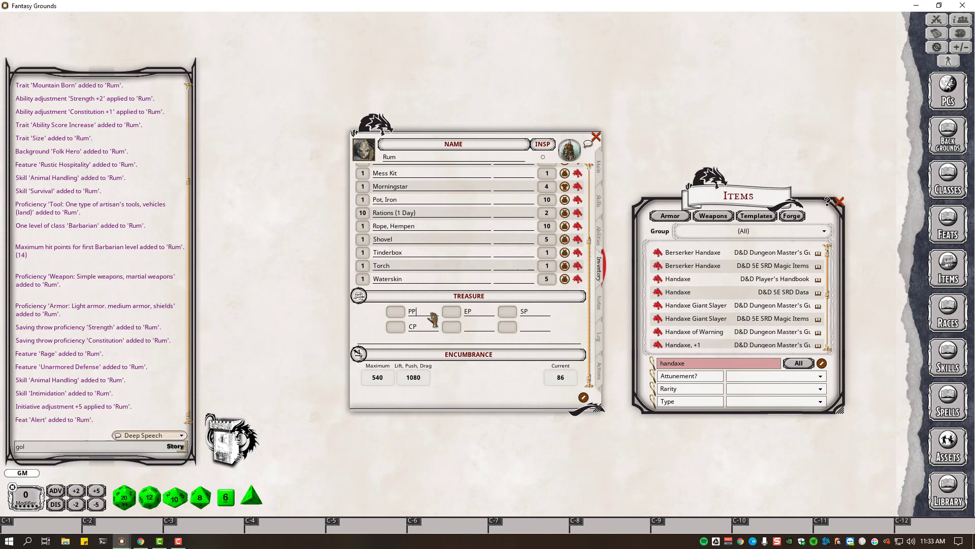
{"action": "left_click", "coordinate": [470, 308]}
{"action": "key", "text": "BackSpace"}
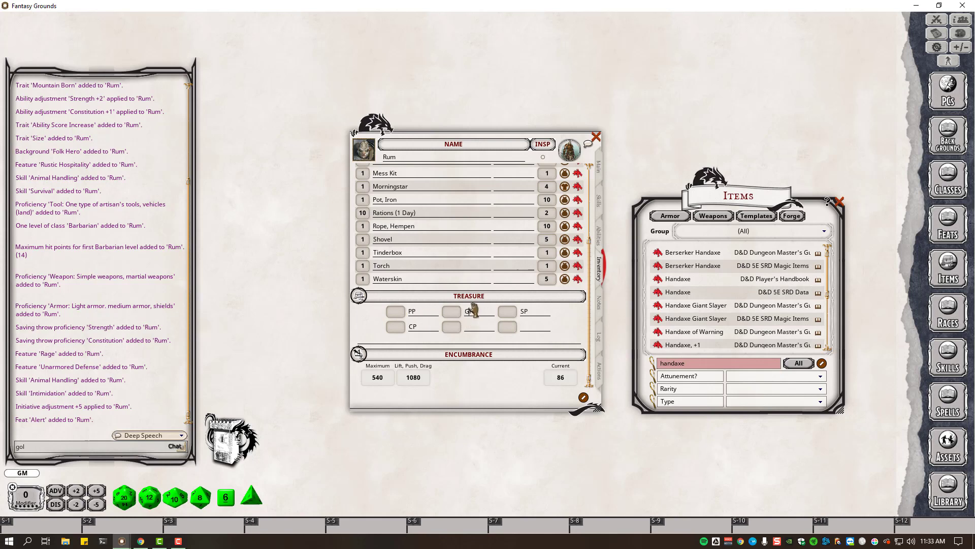
{"action": "type", "text": "G"}
Relabel the third and fourth Treasure entries EP and SP, label the fifth CP, and set the GP amount to 10.
{"action": "left_click", "coordinate": [521, 311]}
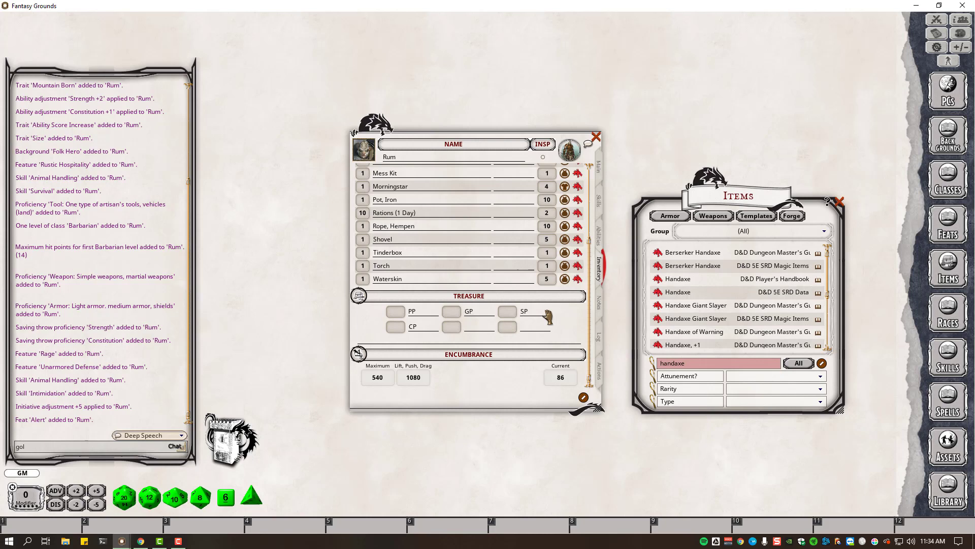
{"action": "type", "text": "E"}
{"action": "left_click", "coordinate": [411, 326]}
{"action": "key", "text": "BackSpace"}
{"action": "type", "text": "S"}
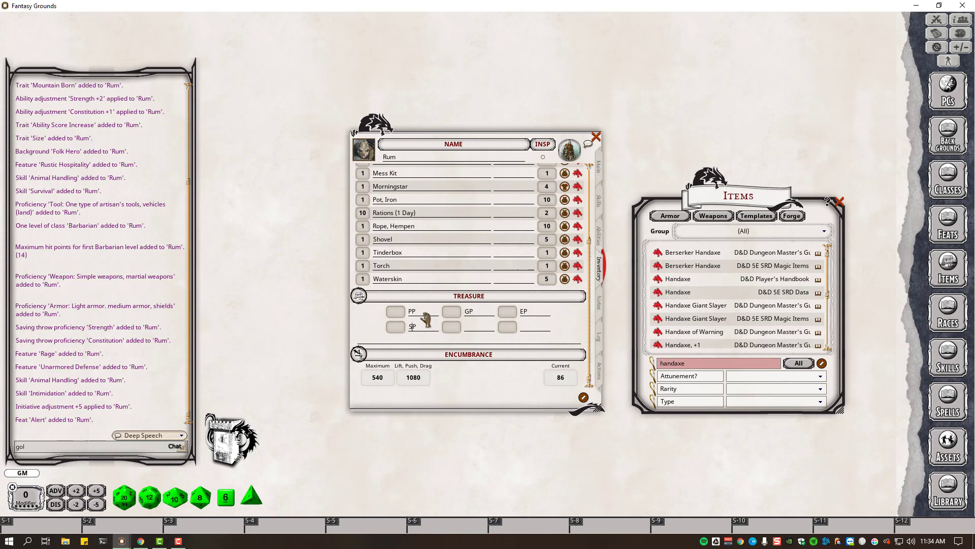
{"action": "left_click", "coordinate": [470, 326]}
{"action": "scroll", "coordinate": [455, 316], "scroll_direction": "up", "scroll_amount": 3}
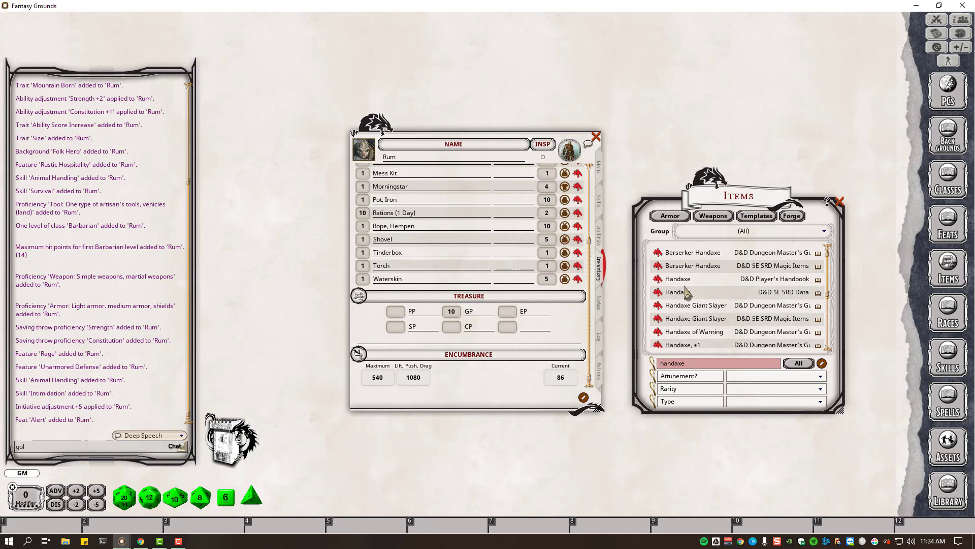
Close the currency breakdown on D&D Beyond, return to Fantasy Grounds and review Rum's full equipment list.
{"action": "key", "text": "alt+Tab"}
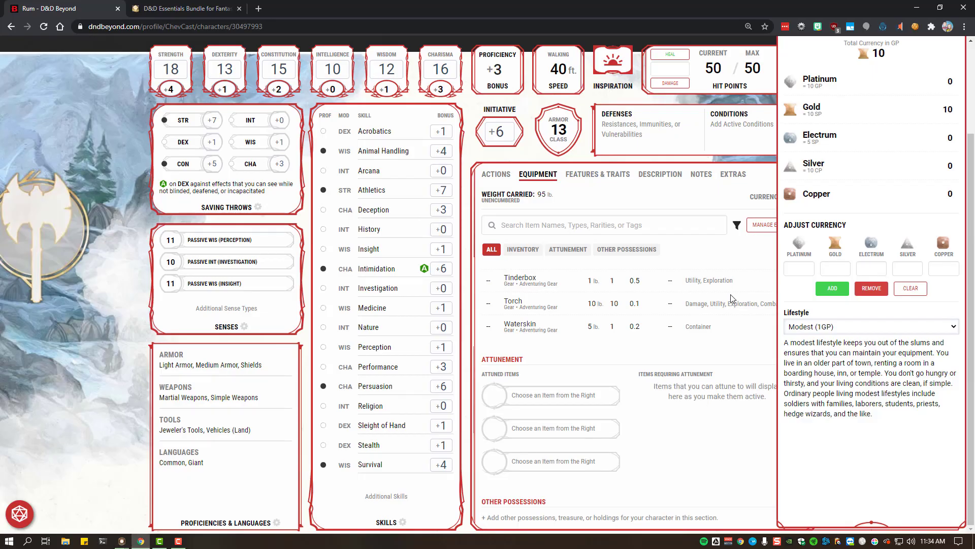
{"action": "left_click", "coordinate": [594, 358]}
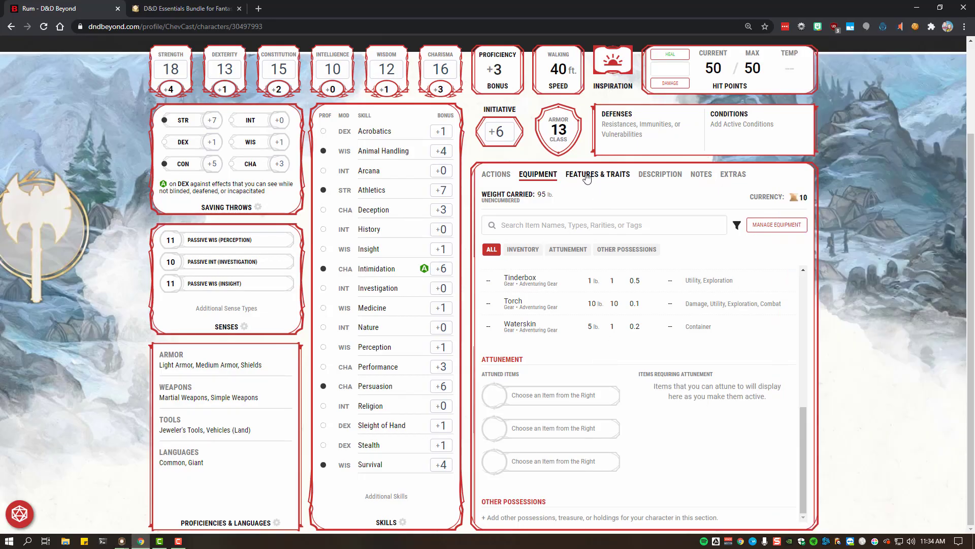
{"action": "key", "text": "alt+Tab"}
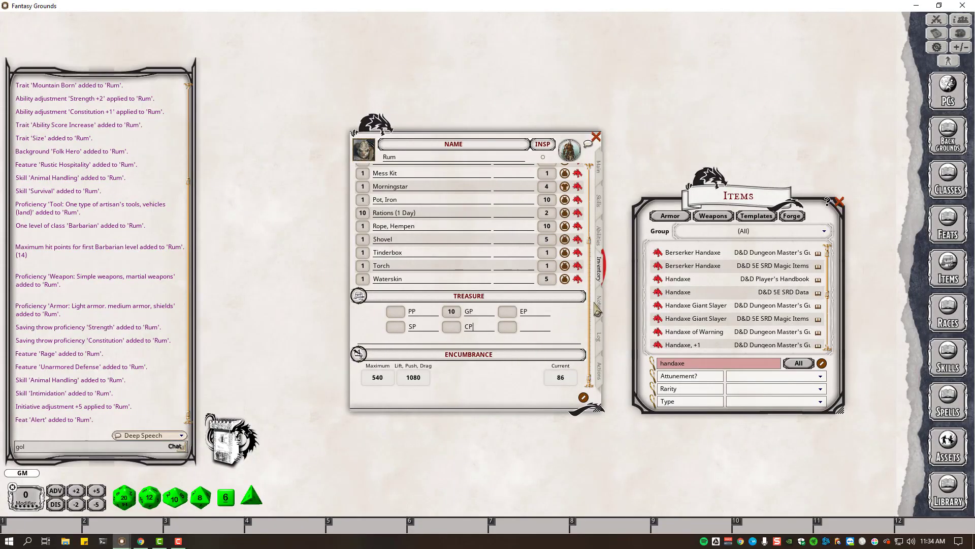
{"action": "left_click", "coordinate": [549, 313]}
{"action": "scroll", "coordinate": [561, 249], "scroll_direction": "up", "scroll_amount": 2}
{"action": "scroll", "coordinate": [561, 249], "scroll_direction": "up", "scroll_amount": 6}
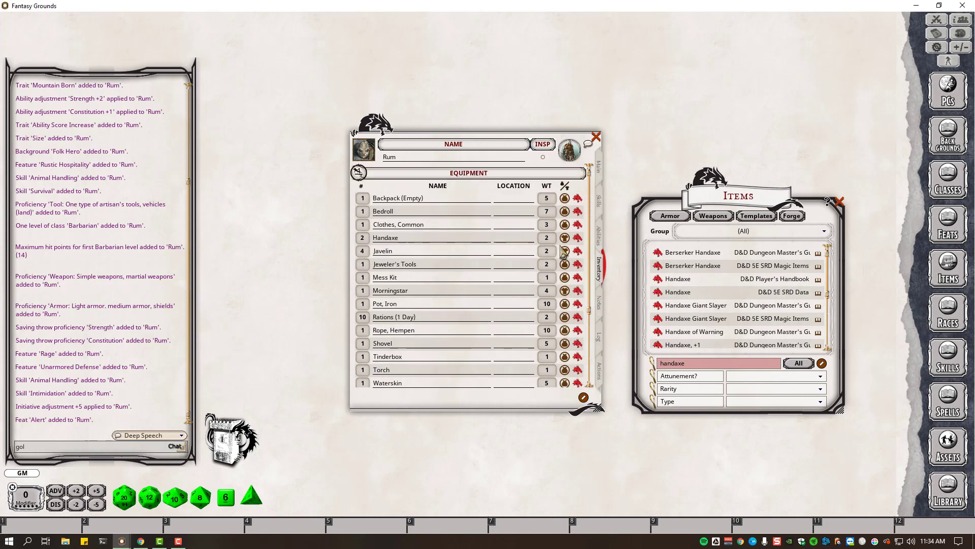
{"action": "scroll", "coordinate": [569, 256], "scroll_direction": "down", "scroll_amount": 8}
View Rum's notes page in Fantasy Grounds, then his notes and description on D&D Beyond, and return to Fantasy Grounds.
{"action": "left_click", "coordinate": [605, 305]}
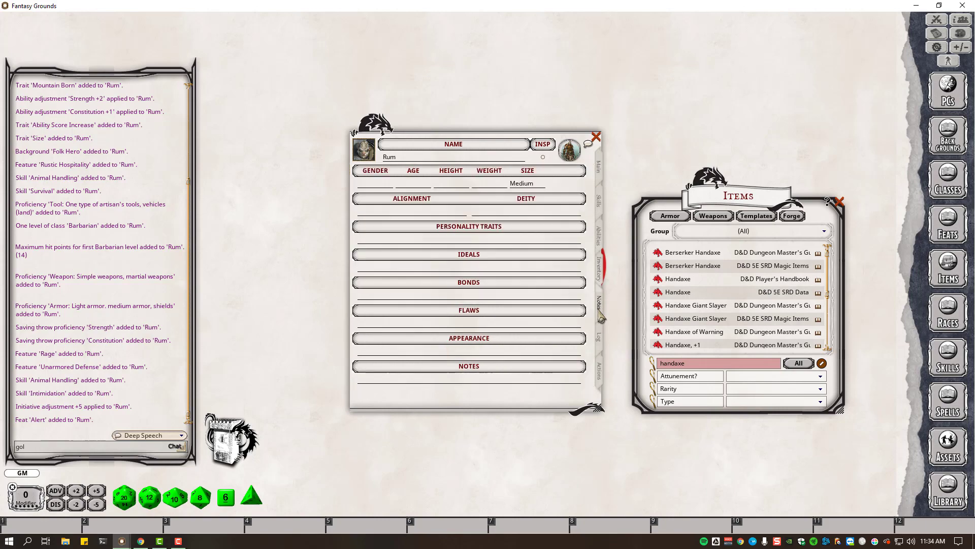
{"action": "key", "text": "alt+Tab"}
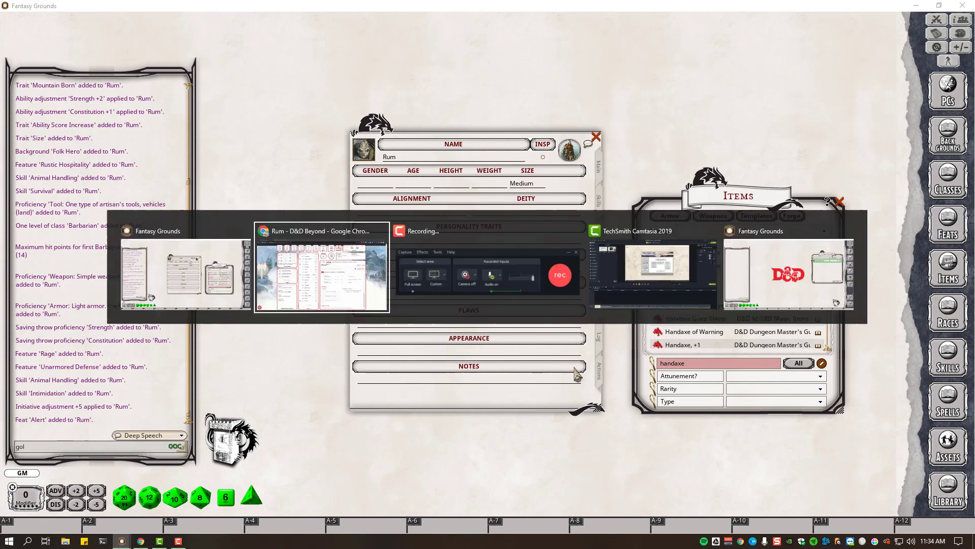
{"action": "left_click", "coordinate": [701, 174]}
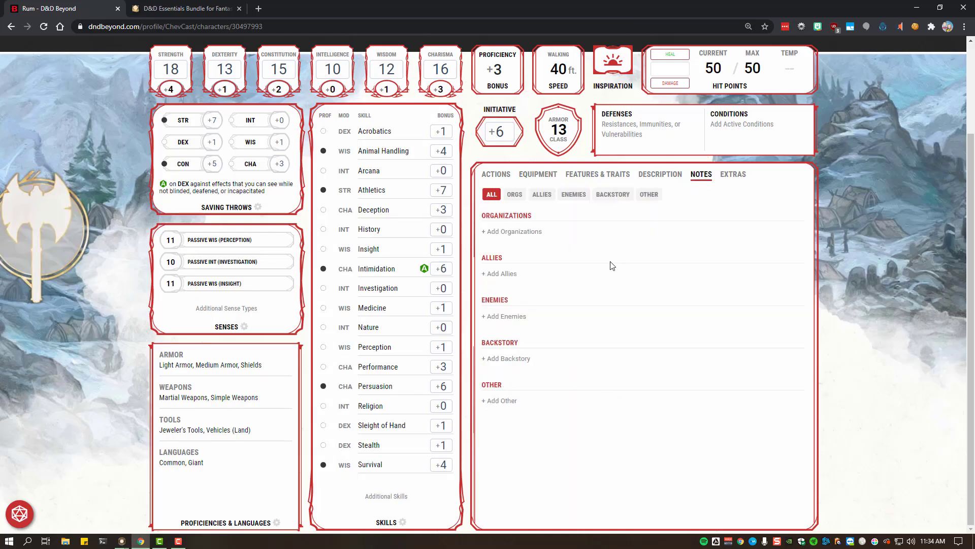
{"action": "left_click", "coordinate": [656, 175]}
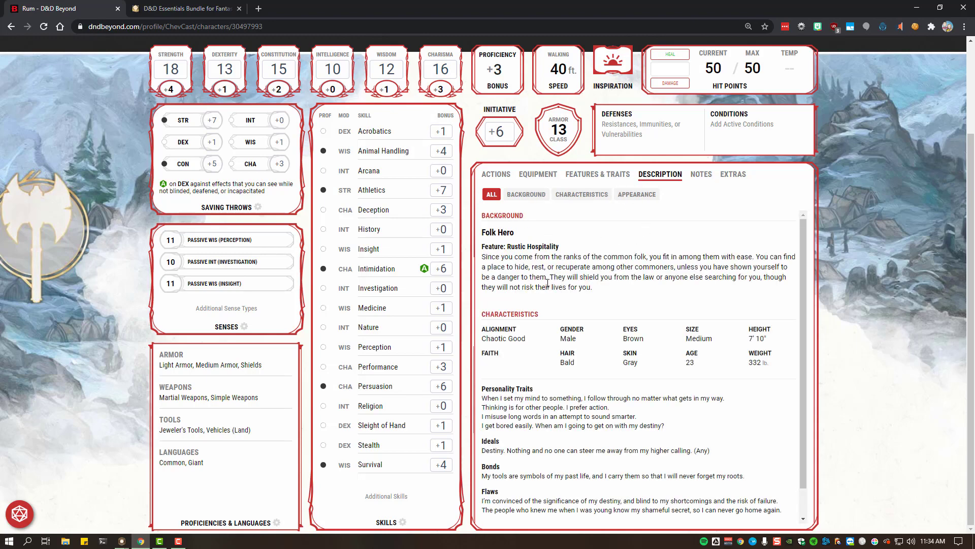
{"action": "scroll", "coordinate": [621, 335], "scroll_direction": "down", "scroll_amount": 2}
{"action": "key", "text": "alt+Tab"}
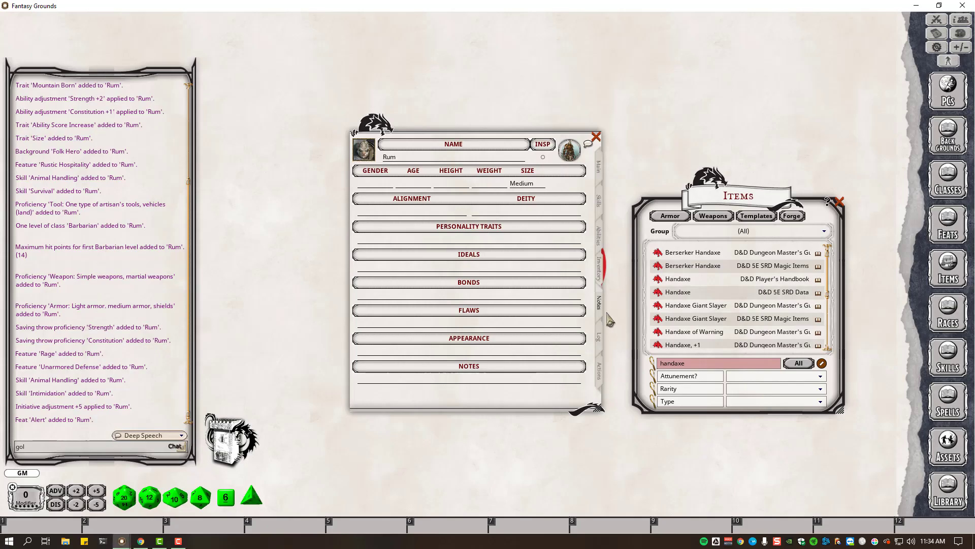
View Rum's log and actions pages, set the actions mode to Preparation, and mark Handaxe and Javelin as carried while leaving Morningstar equipped.
{"action": "left_click", "coordinate": [601, 335]}
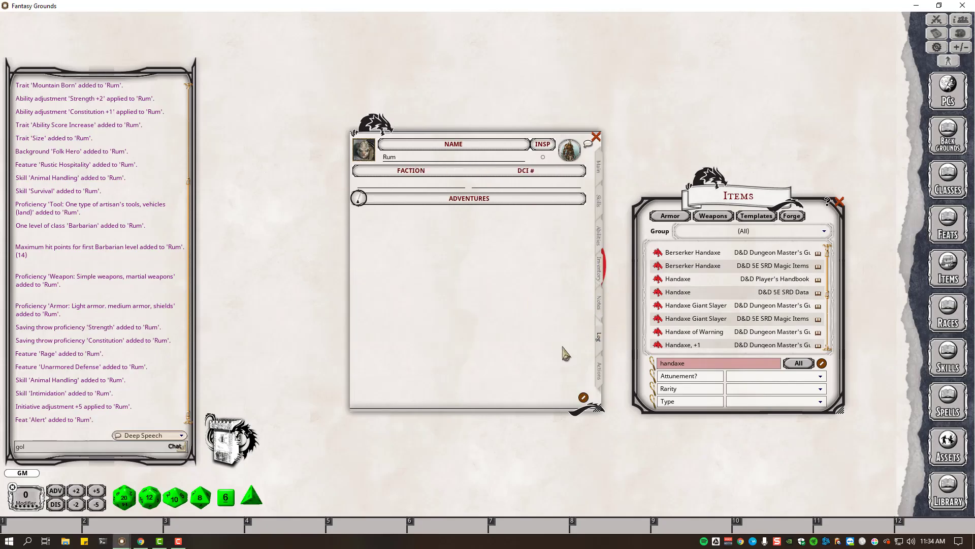
{"action": "left_click", "coordinate": [603, 372]}
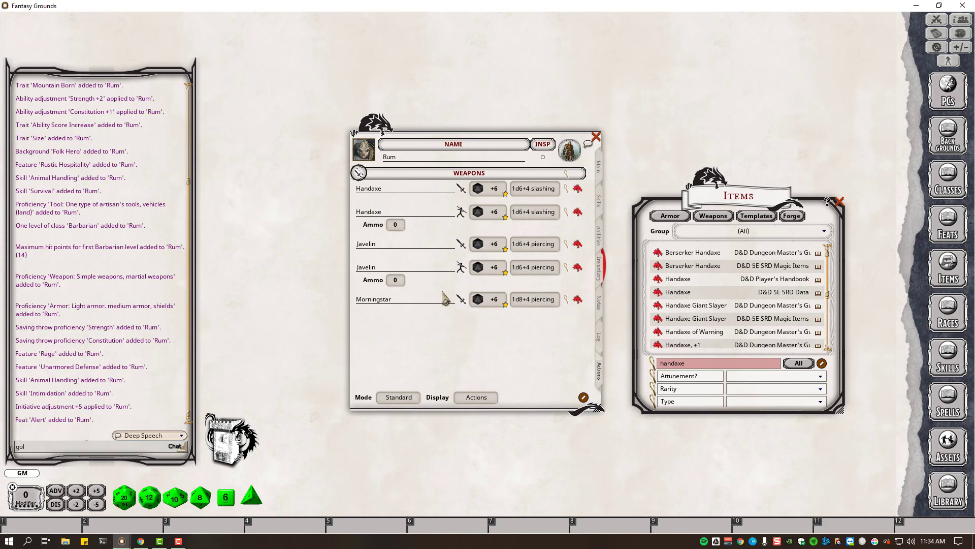
{"action": "left_click", "coordinate": [404, 400]}
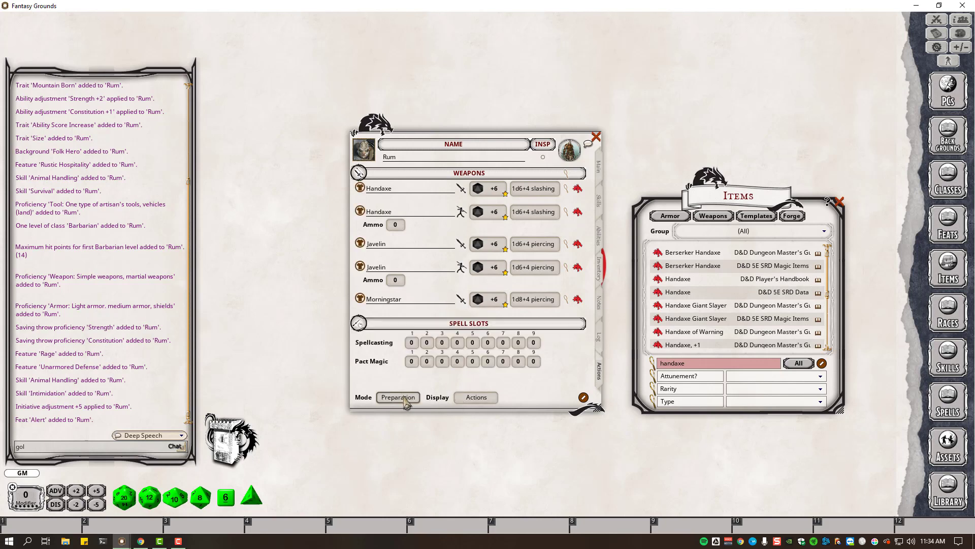
{"action": "left_click", "coordinate": [361, 213]}
{"action": "left_click", "coordinate": [361, 213]}
{"action": "left_click", "coordinate": [362, 244]}
{"action": "left_click", "coordinate": [361, 298]}
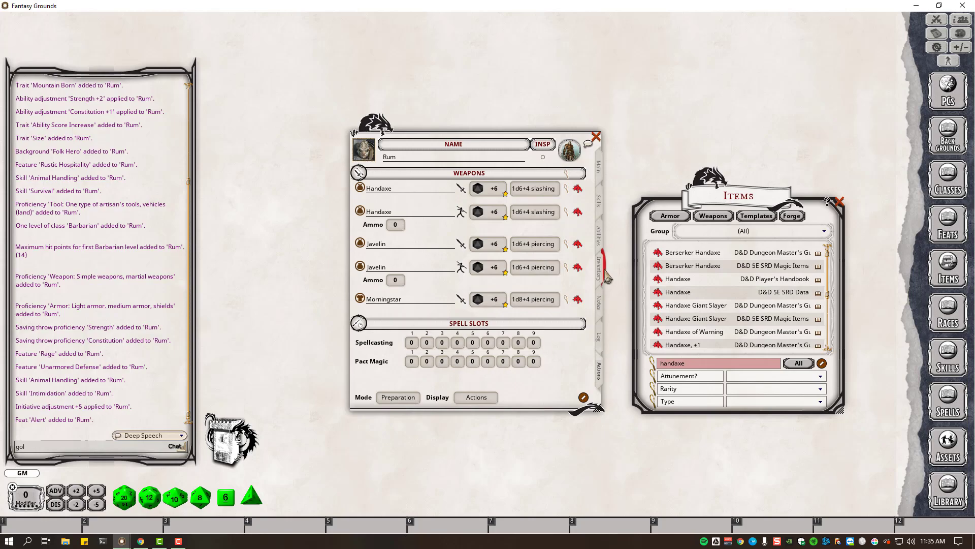
Switch to D&D Beyond, review Rum's description, bring up his equipment list, and return to Fantasy Grounds.
{"action": "key", "text": "alt+Tab"}
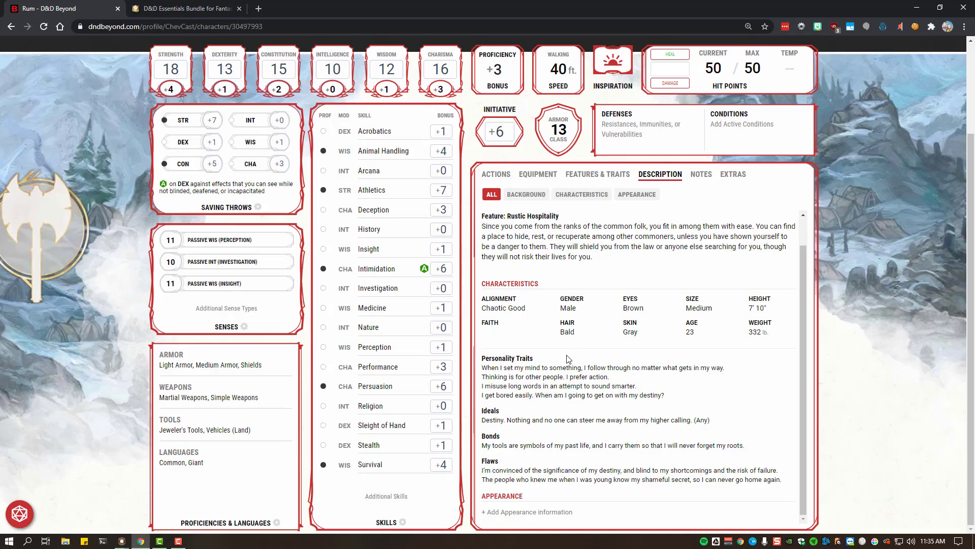
{"action": "scroll", "coordinate": [564, 238], "scroll_direction": "up", "scroll_amount": 1}
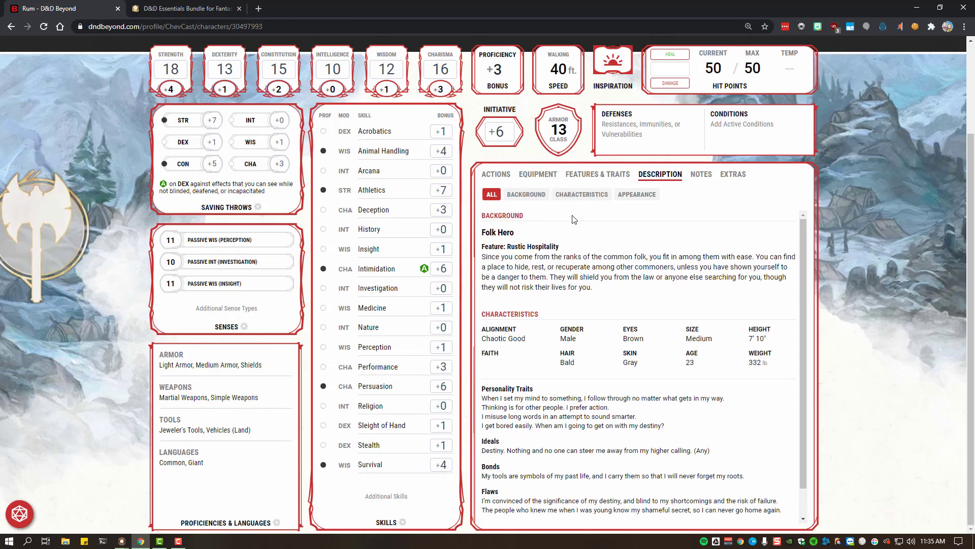
{"action": "left_click", "coordinate": [544, 175]}
{"action": "key", "text": "alt+Tab"}
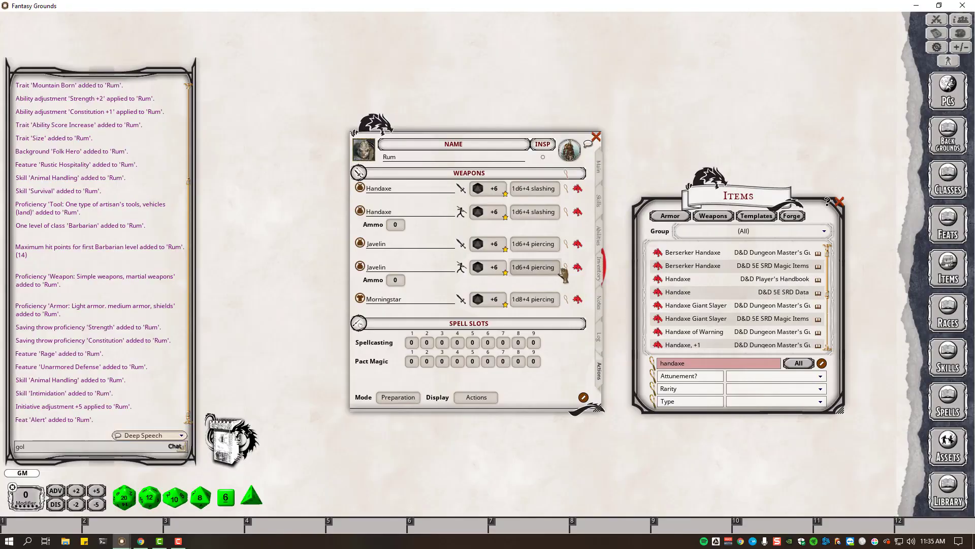
Compare the armor class on Rum's main page with the armor class breakdown on D&D Beyond, including its Unarmored Defense bonus.
{"action": "left_click", "coordinate": [599, 170]}
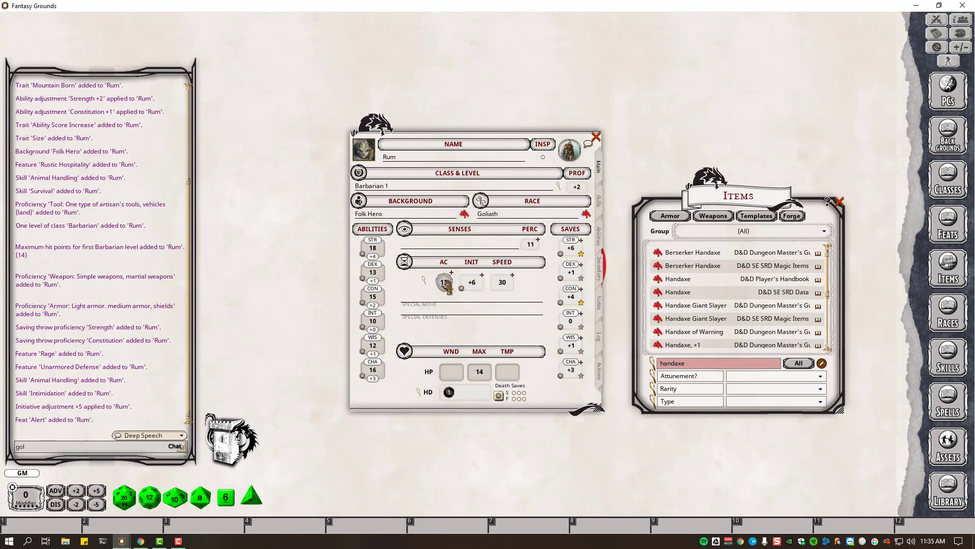
{"action": "key", "text": "alt+Tab"}
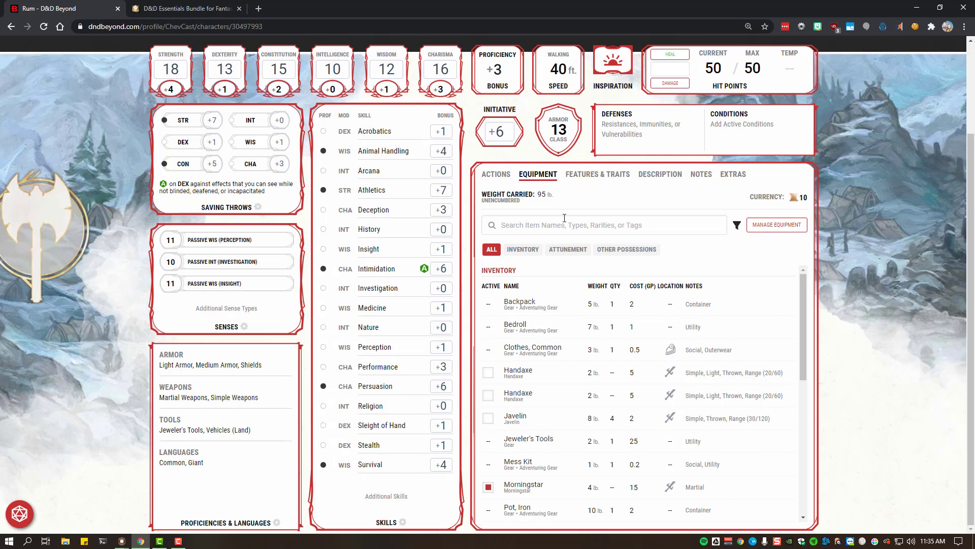
{"action": "left_click", "coordinate": [567, 134]}
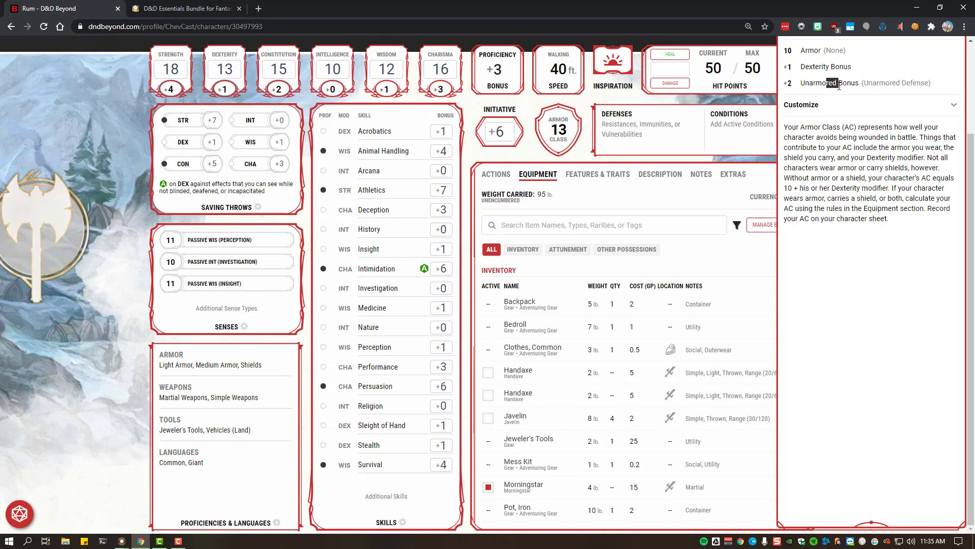
{"action": "left_click_drag", "start_coordinate": [839, 86], "coordinate": [825, 119]}
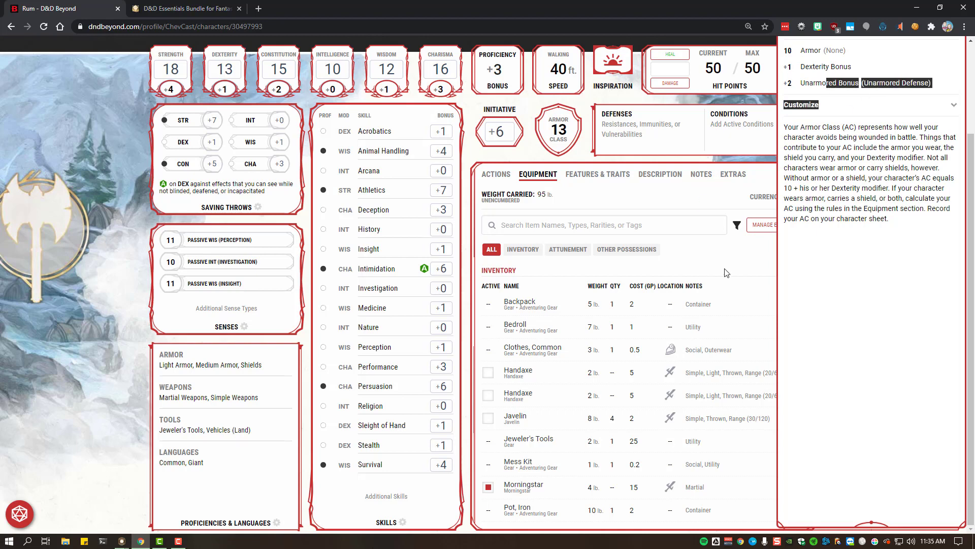
{"action": "key", "text": "alt+Tab"}
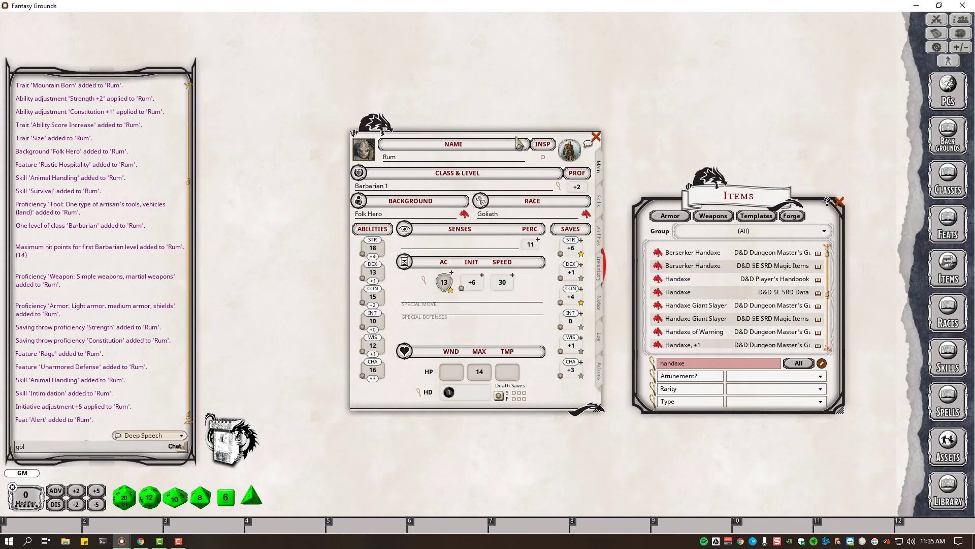
Move Rum's character sheet slightly, close the Items window and open the Classes list beside the sheet.
{"action": "left_click_drag", "start_coordinate": [518, 142], "coordinate": [513, 121]}
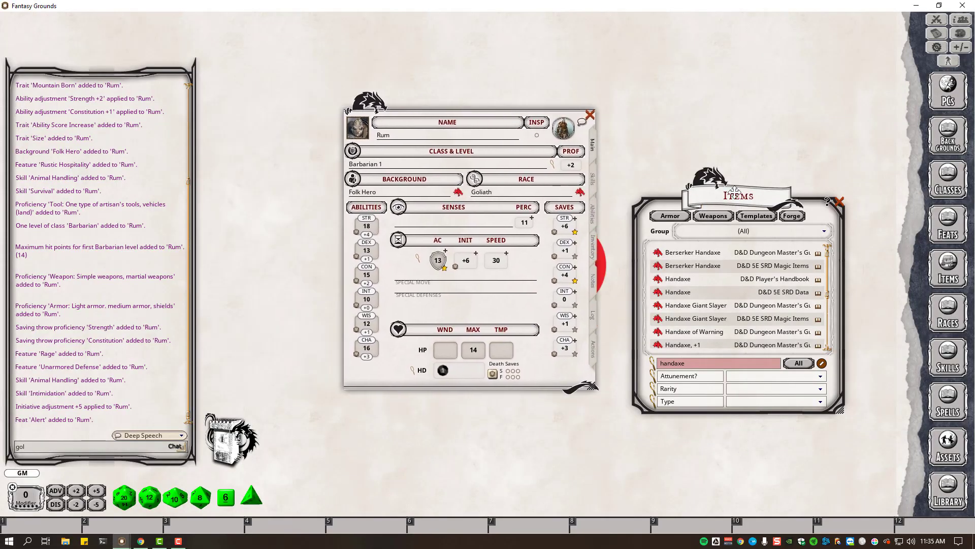
{"action": "left_click_drag", "start_coordinate": [734, 190], "coordinate": [718, 137]}
{"action": "left_click", "coordinate": [805, 133]}
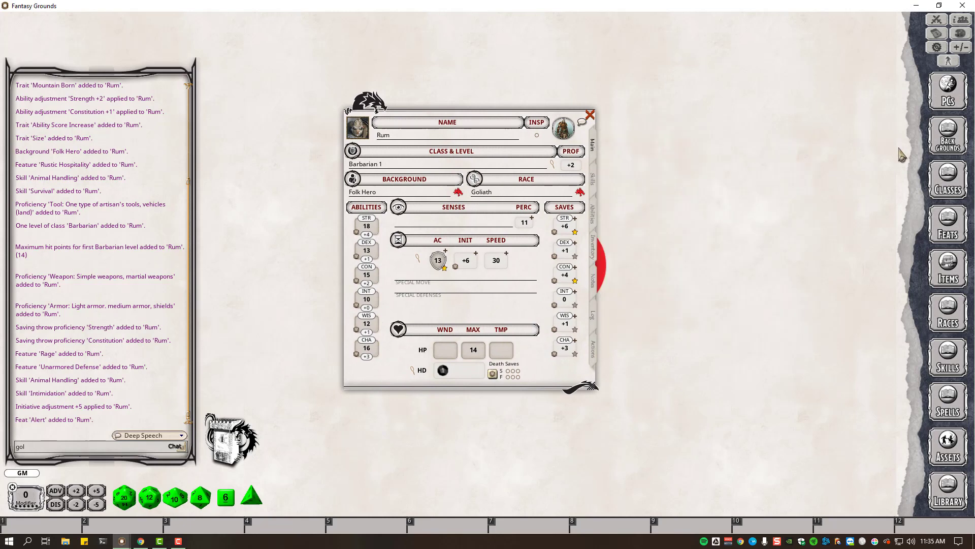
{"action": "left_click", "coordinate": [947, 180]}
{"action": "left_click_drag", "start_coordinate": [750, 173], "coordinate": [701, 142]}
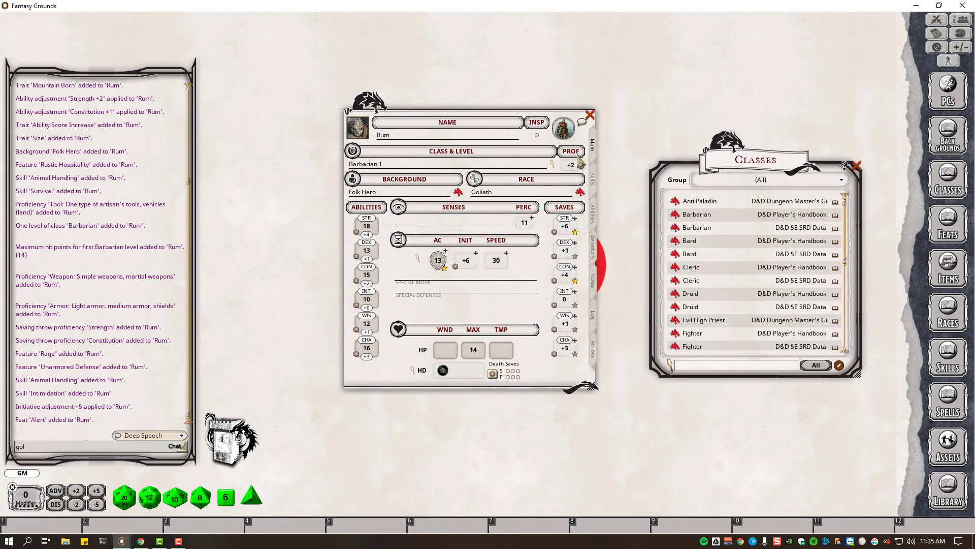
View and close Rum's Class & Level details, then raise Rum to Barbarian level 2 using the Barbarian class entry.
{"action": "left_click", "coordinate": [552, 165]}
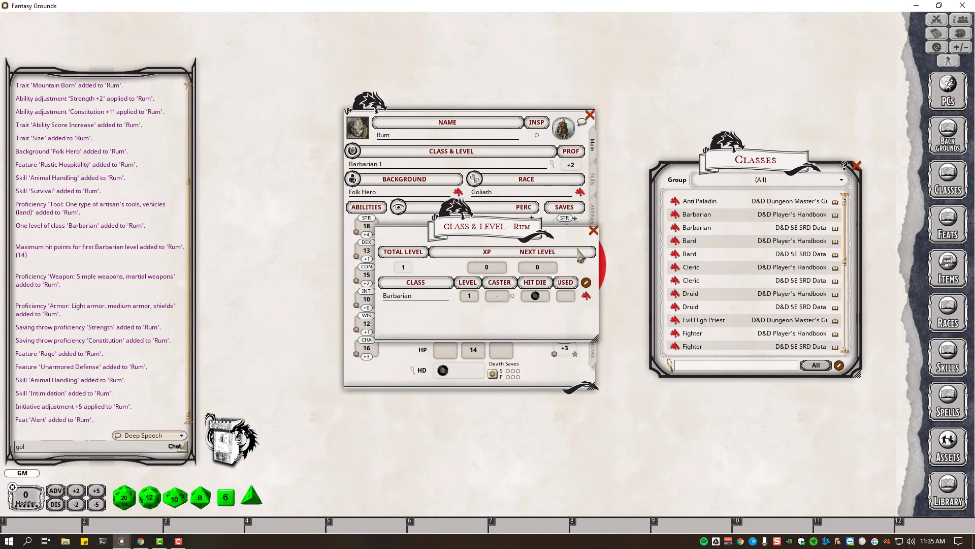
{"action": "left_click", "coordinate": [593, 230]}
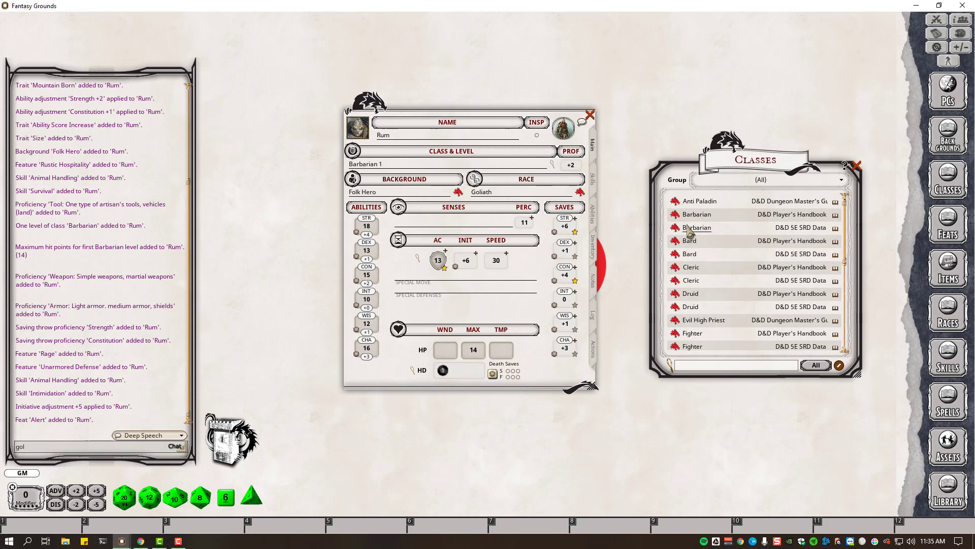
{"action": "left_click_drag", "start_coordinate": [646, 208], "coordinate": [527, 175]}
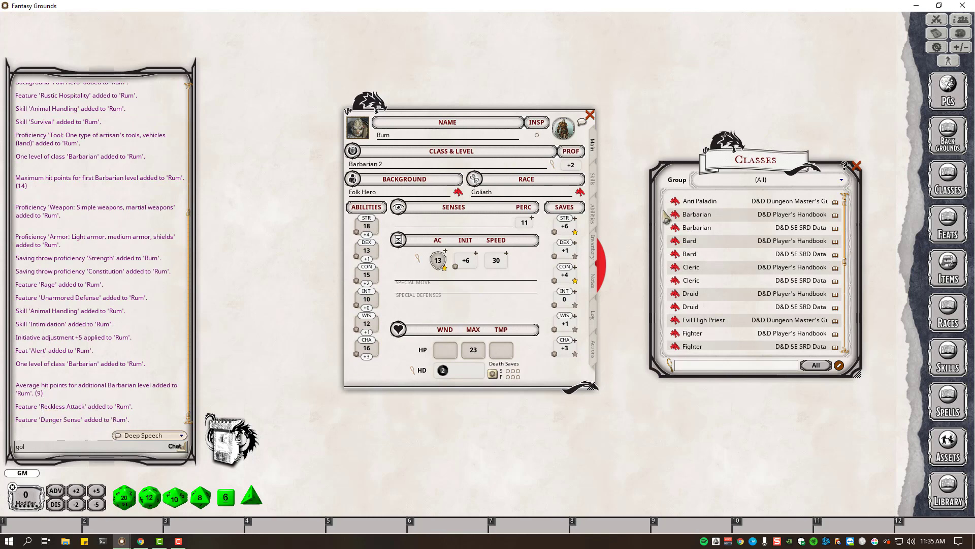
Raise Rum to Barbarian level 5 with the Player's Handbook Barbarian class entry, choosing Path of the Berserker as the Primal Path at level 3.
{"action": "left_click_drag", "start_coordinate": [665, 214], "coordinate": [483, 168]}
{"action": "left_click_drag", "start_coordinate": [330, 222], "coordinate": [440, 223]}
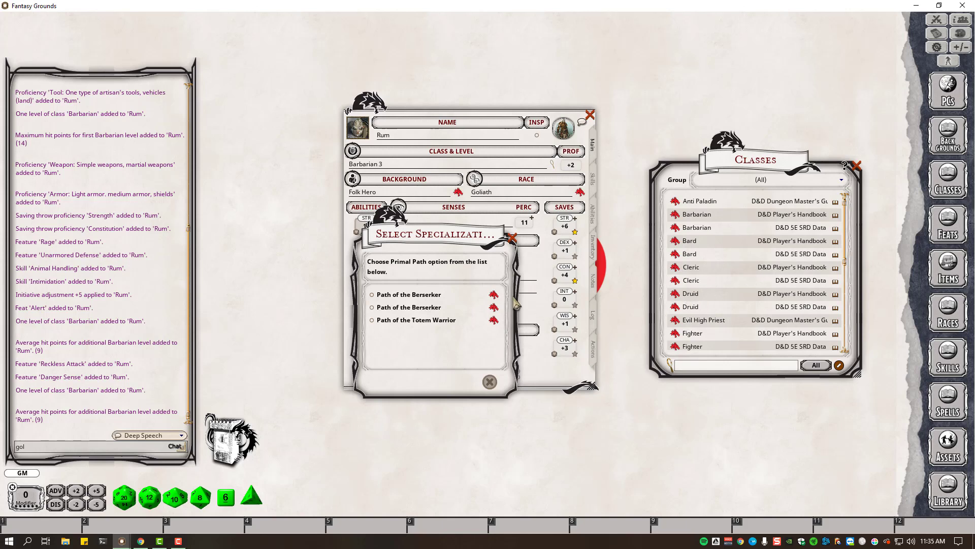
{"action": "left_click", "coordinate": [372, 294]}
{"action": "left_click", "coordinate": [471, 384]}
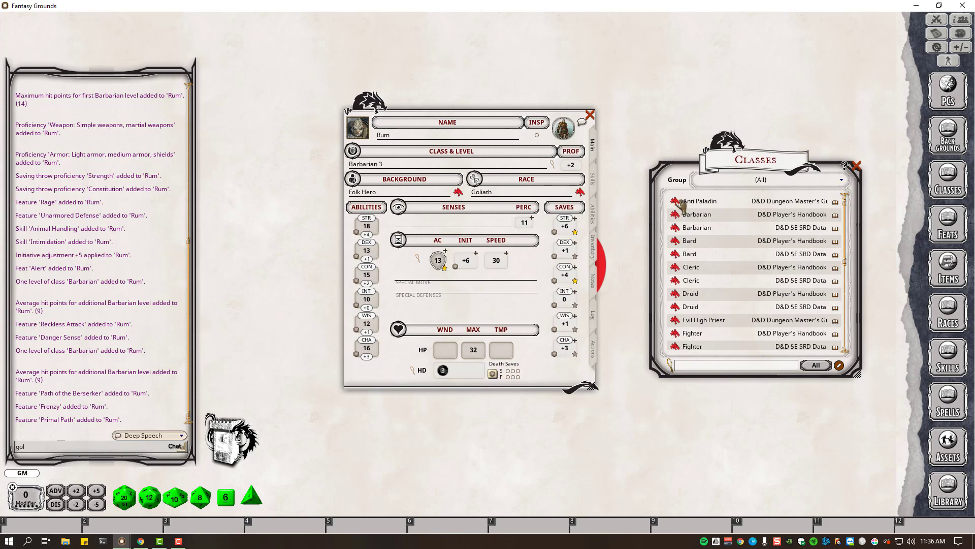
{"action": "left_click_drag", "start_coordinate": [679, 216], "coordinate": [474, 163]}
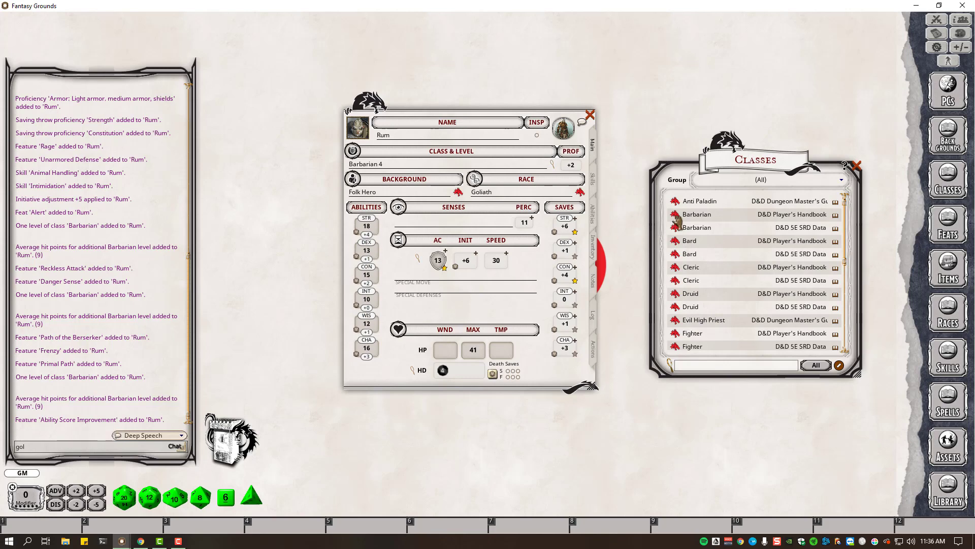
{"action": "left_click_drag", "start_coordinate": [675, 215], "coordinate": [468, 163]}
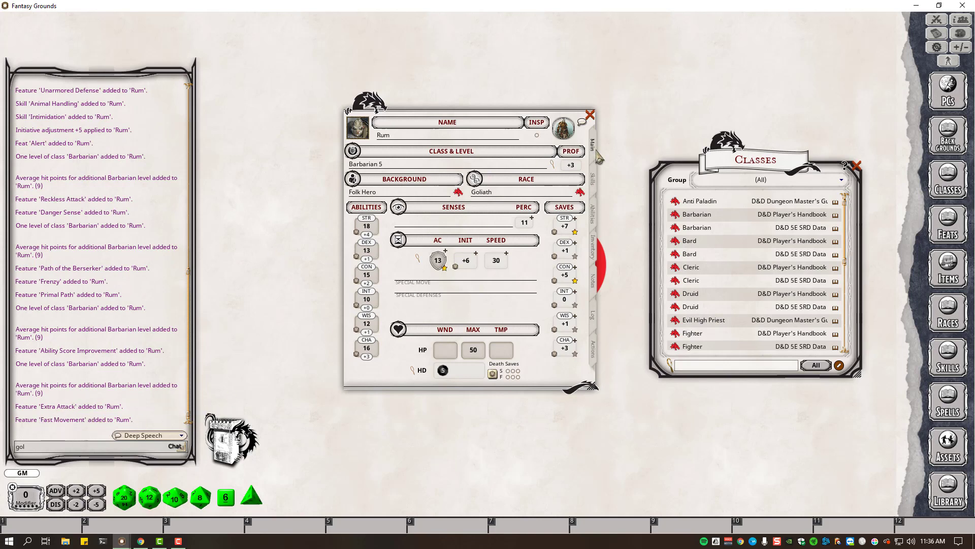
Reposition and close the Classes list, and move Rum's character sheet closer to the chat window.
{"action": "left_click_drag", "start_coordinate": [724, 158], "coordinate": [699, 123]}
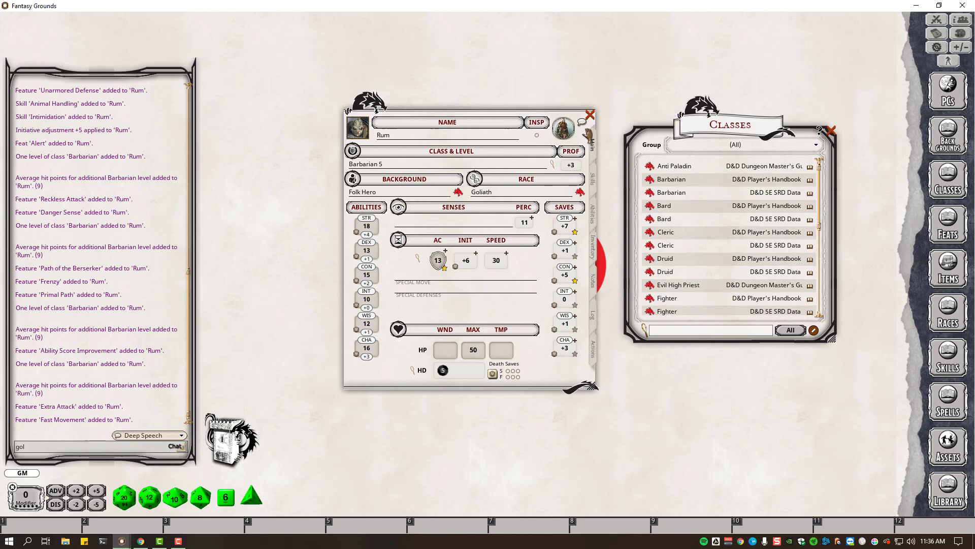
{"action": "left_click_drag", "start_coordinate": [696, 135], "coordinate": [731, 142]}
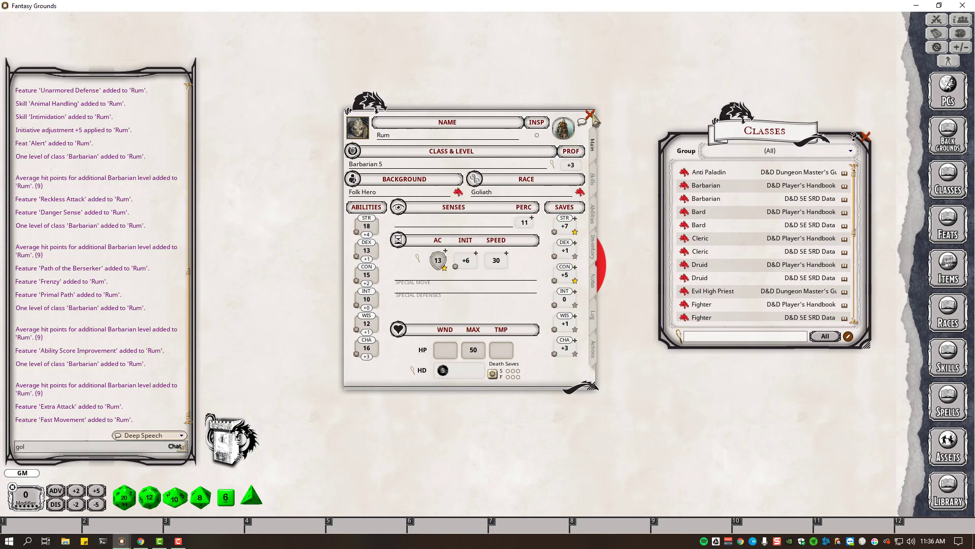
{"action": "left_click", "coordinate": [865, 139]}
{"action": "left_click_drag", "start_coordinate": [531, 115], "coordinate": [427, 100]}
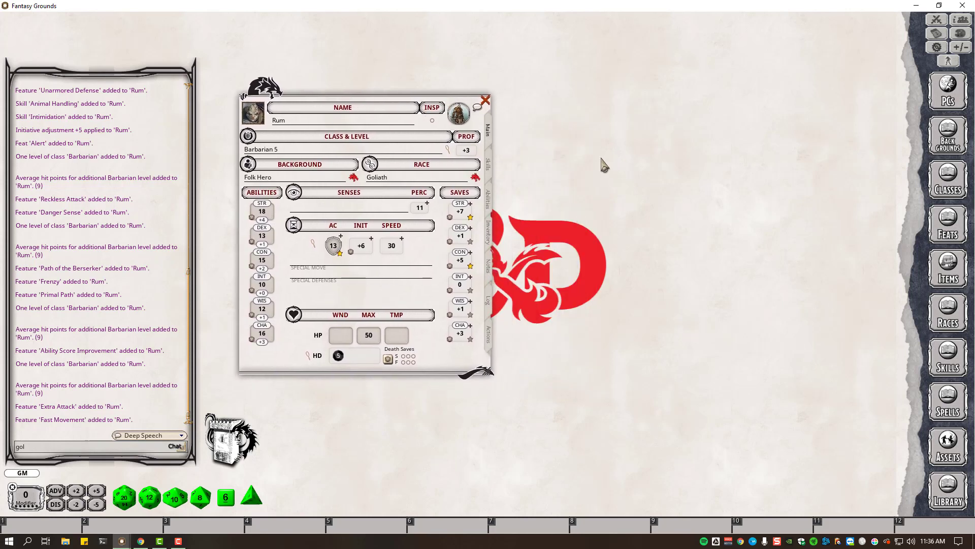
{"action": "left_click", "coordinate": [179, 541]}
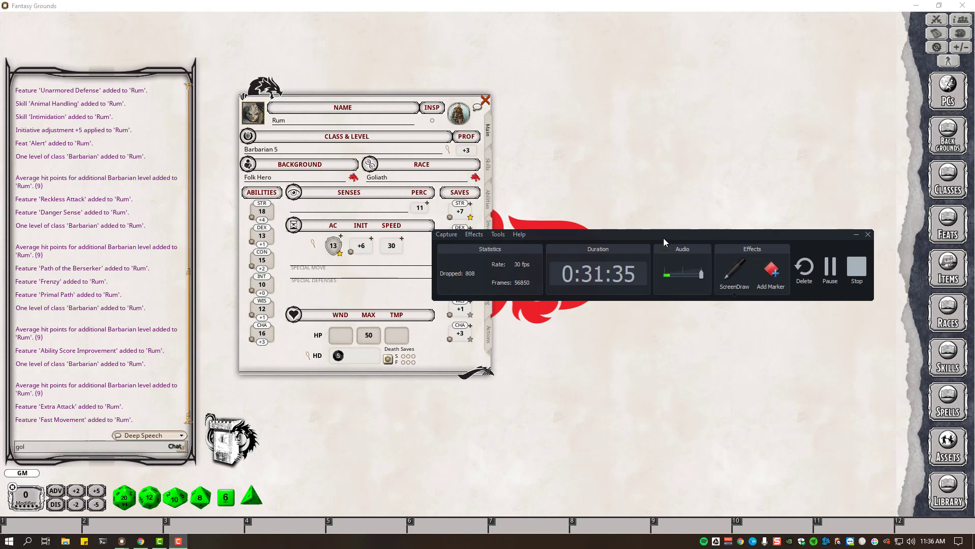
{"action": "left_click_drag", "start_coordinate": [663, 237], "coordinate": [545, 407]}
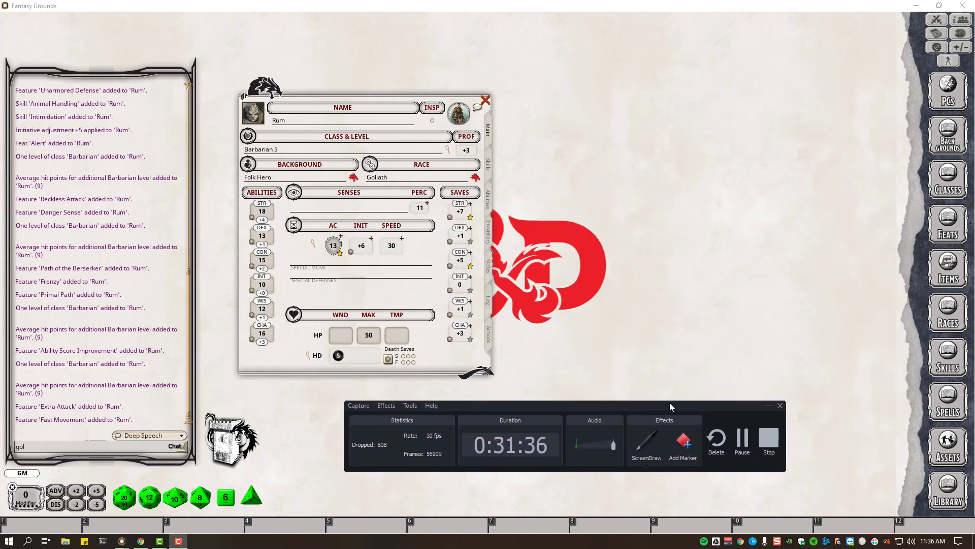